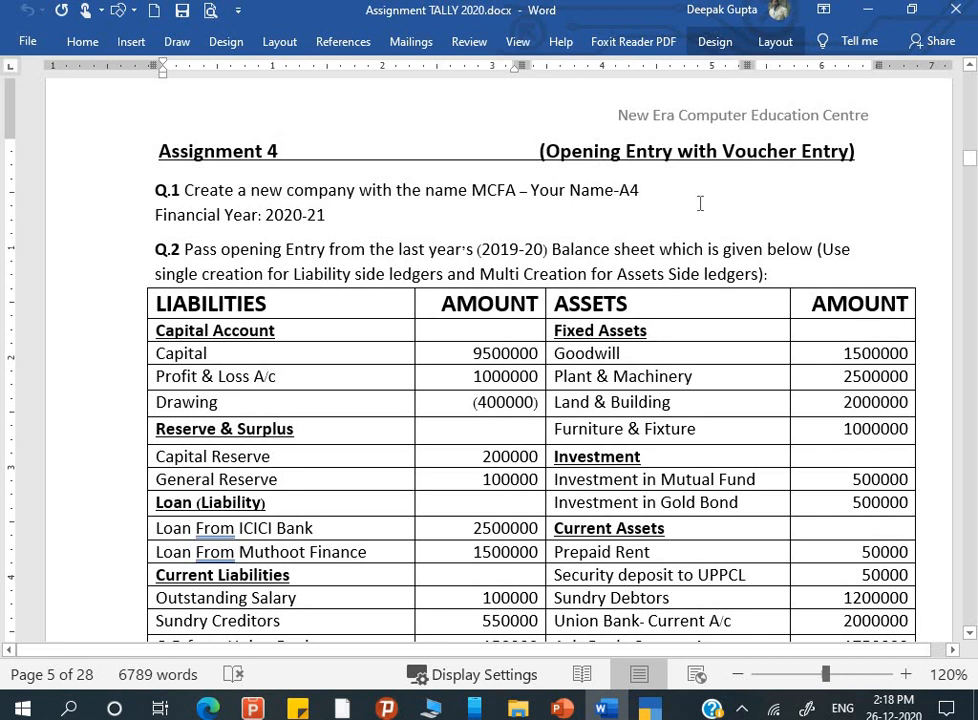
Step: Examine Assignment 4's opening balance sheet, the customer and supplier details, and the Q.3 further capital transaction
{"action": "scroll", "coordinate": [605, 227], "scroll_direction": "down", "scroll_amount": 3}
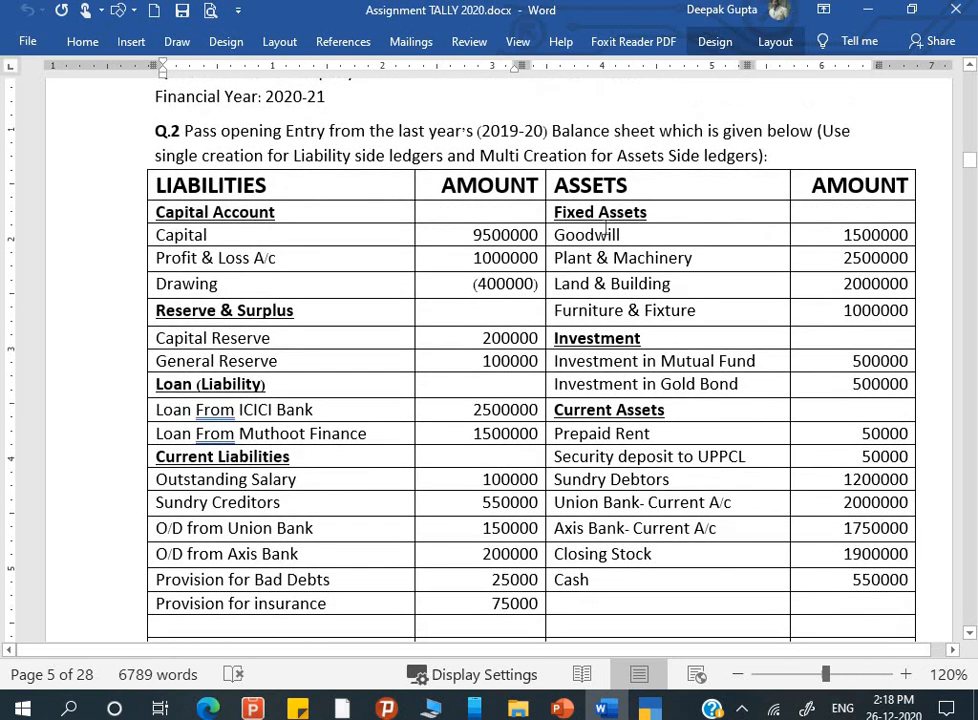
{"action": "scroll", "coordinate": [605, 227], "scroll_direction": "up", "scroll_amount": 3}
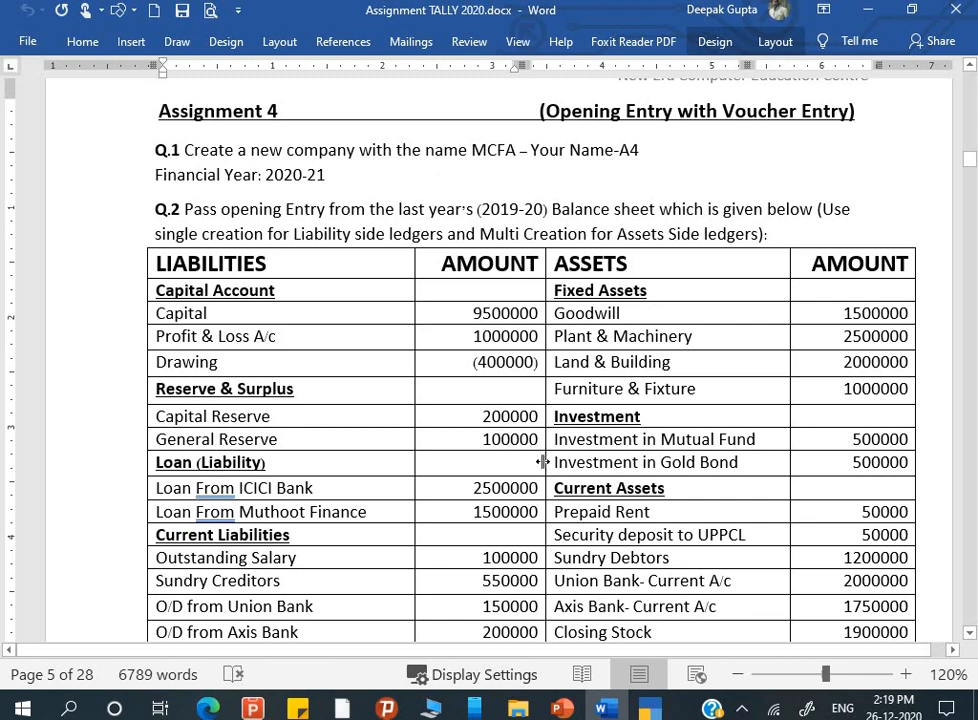
{"action": "scroll", "coordinate": [673, 482], "scroll_direction": "down", "scroll_amount": 8}
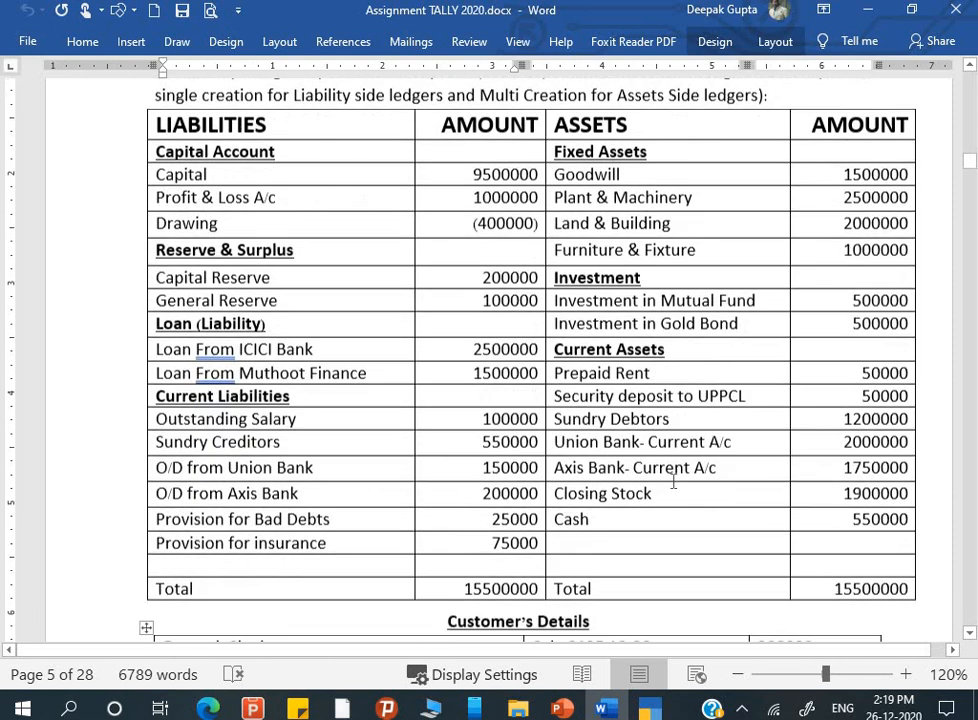
{"action": "scroll", "coordinate": [673, 482], "scroll_direction": "down", "scroll_amount": 4}
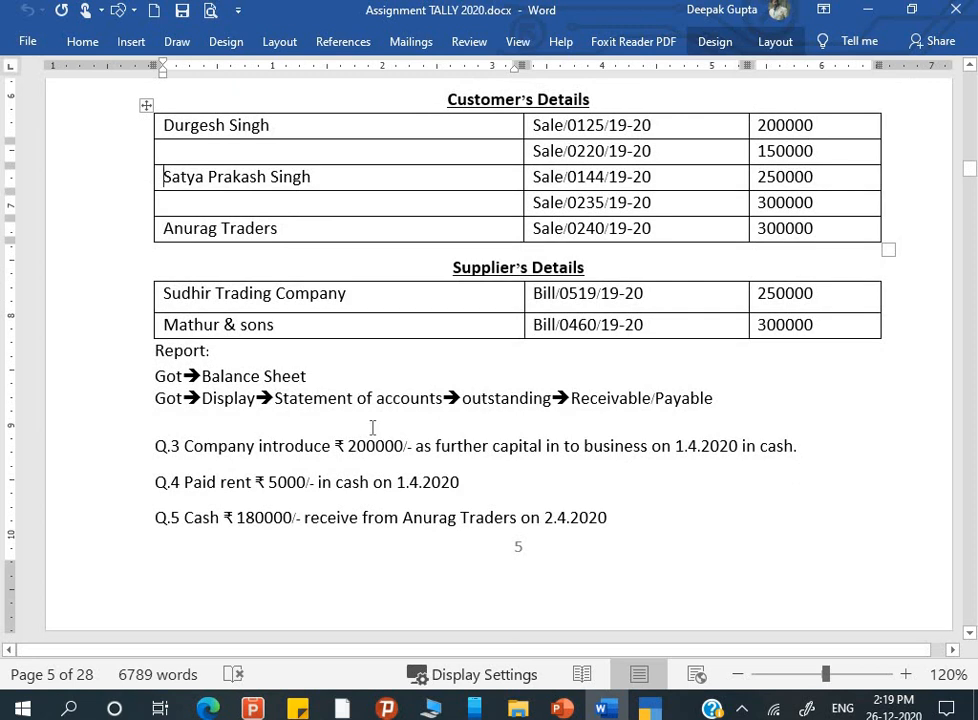
{"action": "left_click", "coordinate": [157, 446]}
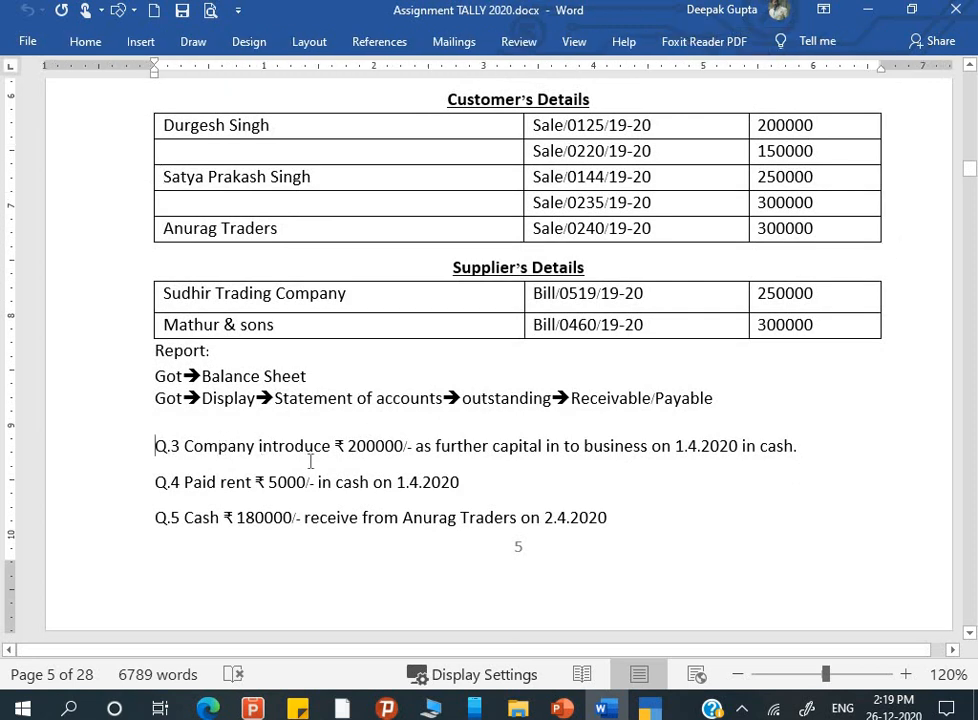
{"action": "left_click", "coordinate": [184, 446]}
{"action": "left_click_drag", "start_coordinate": [245, 443], "coordinate": [795, 450]}
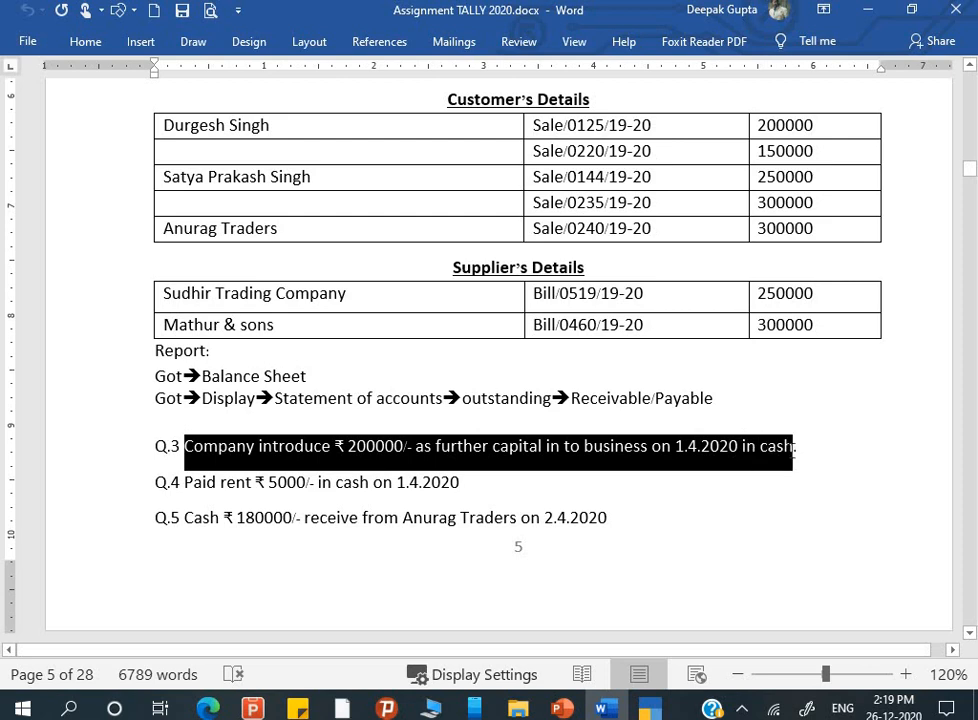
{"action": "left_click", "coordinate": [507, 450]}
{"action": "scroll", "coordinate": [509, 441], "scroll_direction": "up", "scroll_amount": 8}
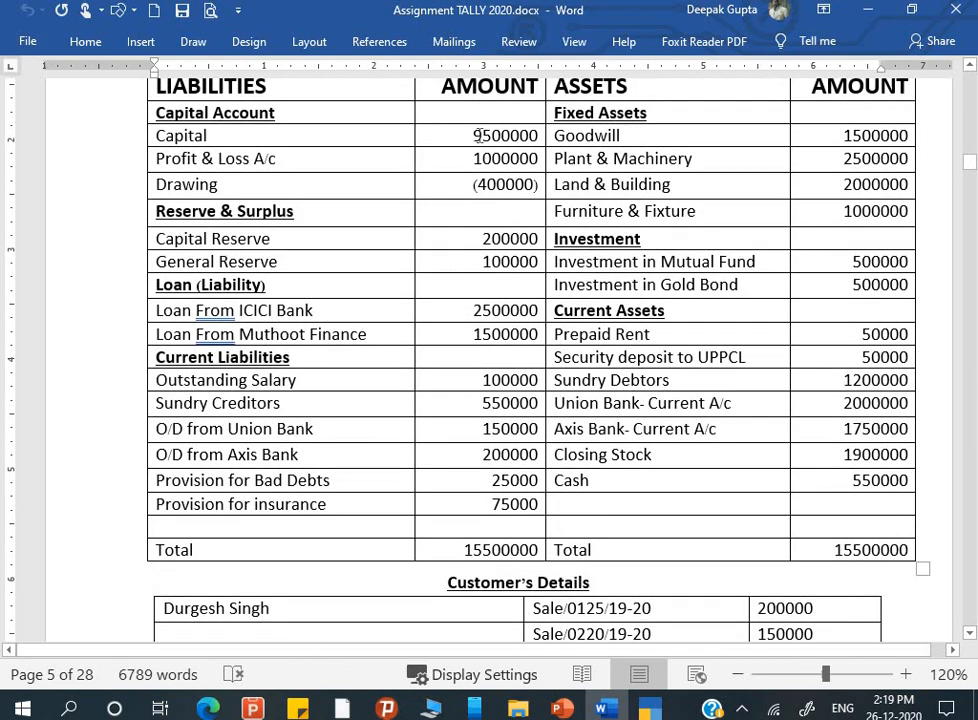
{"action": "left_click_drag", "start_coordinate": [474, 136], "coordinate": [540, 150]}
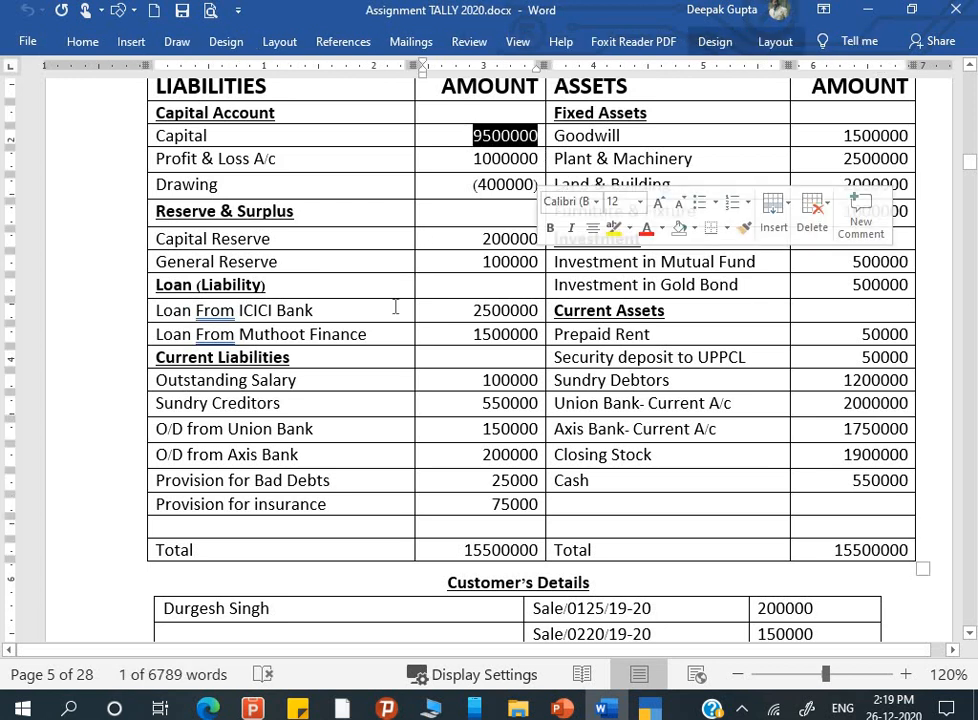
{"action": "scroll", "coordinate": [395, 300], "scroll_direction": "down", "scroll_amount": 6}
{"action": "scroll", "coordinate": [395, 300], "scroll_direction": "down", "scroll_amount": 2}
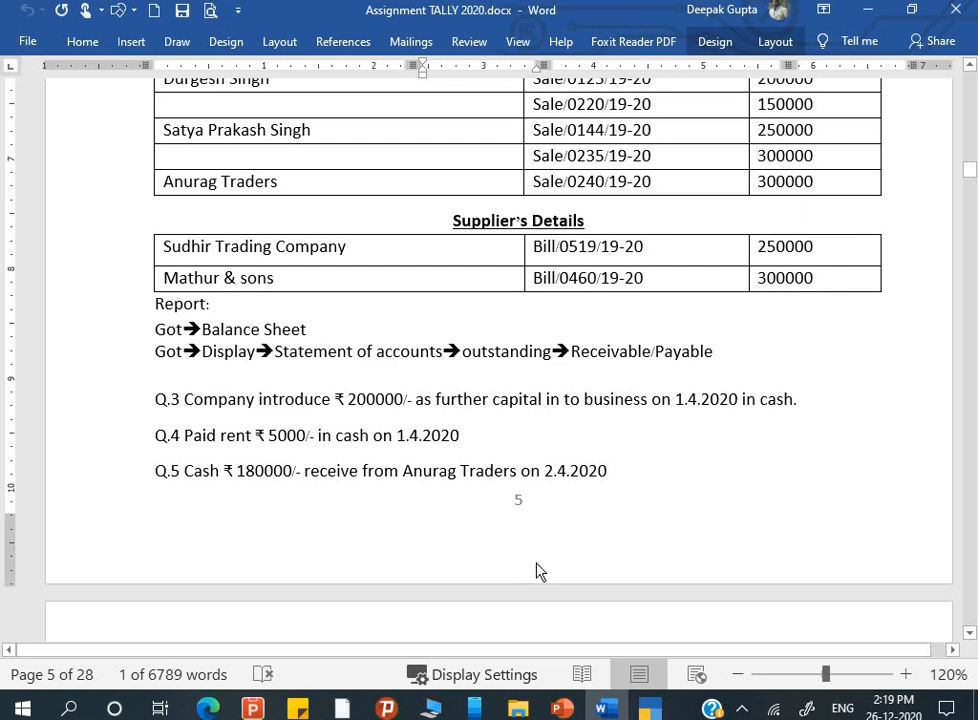
Step: Switch to TallyPrime and open a new receipt voucher for the company MCFA-Deepak-A4
{"action": "left_click", "coordinate": [651, 708]}
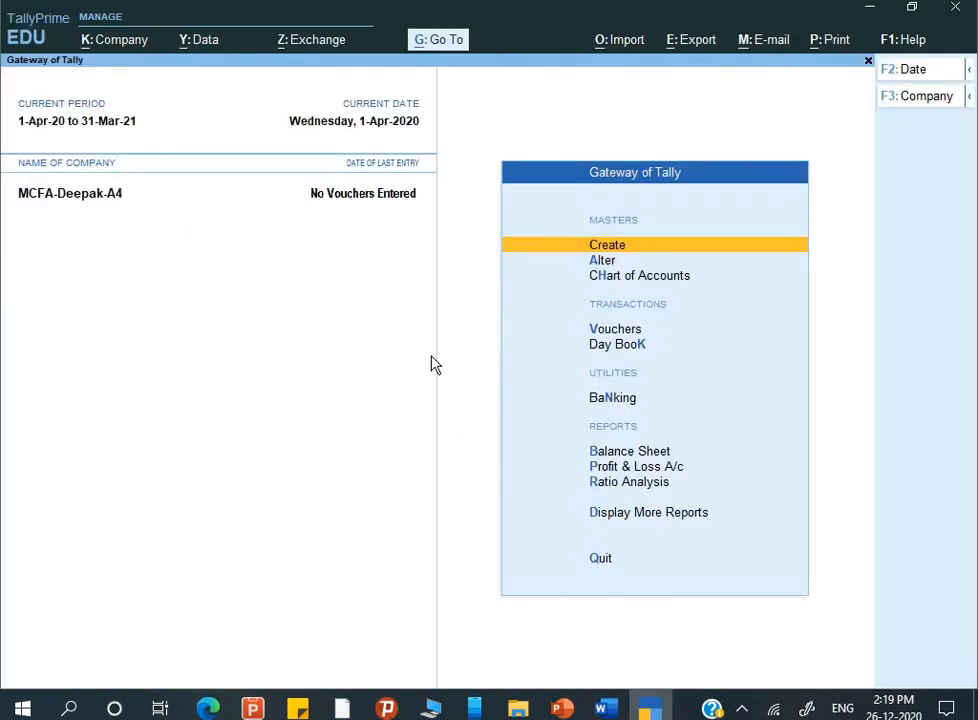
{"action": "key", "text": "Down"}
{"action": "key", "text": "Down"}
{"action": "key", "text": "Down"}
{"action": "key", "text": "Down"}
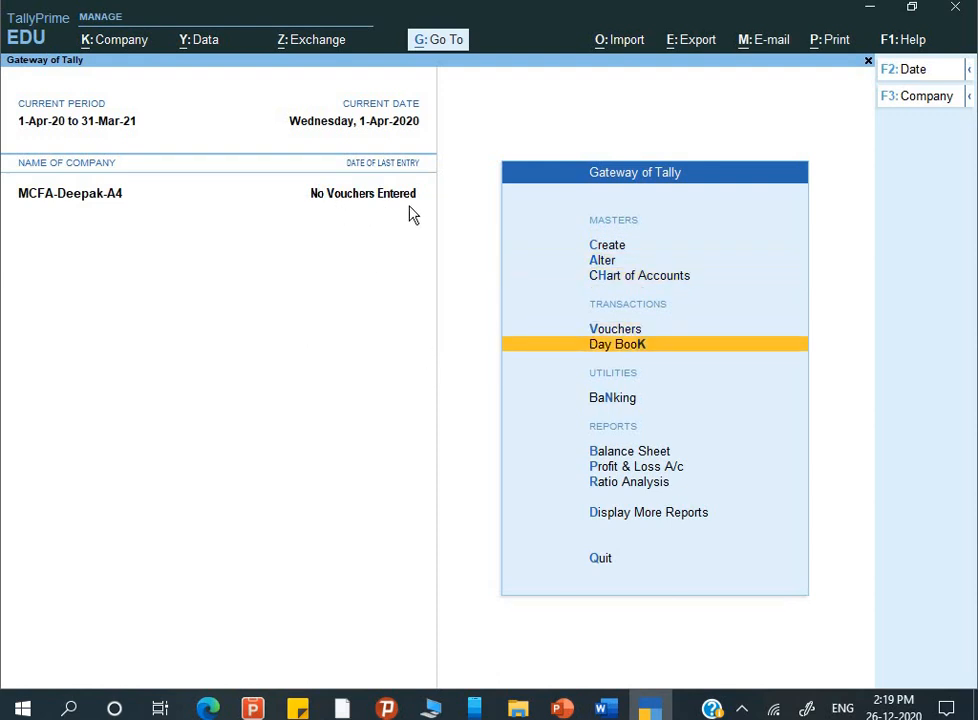
{"action": "key", "text": "Up"}
{"action": "key", "text": "Return"}
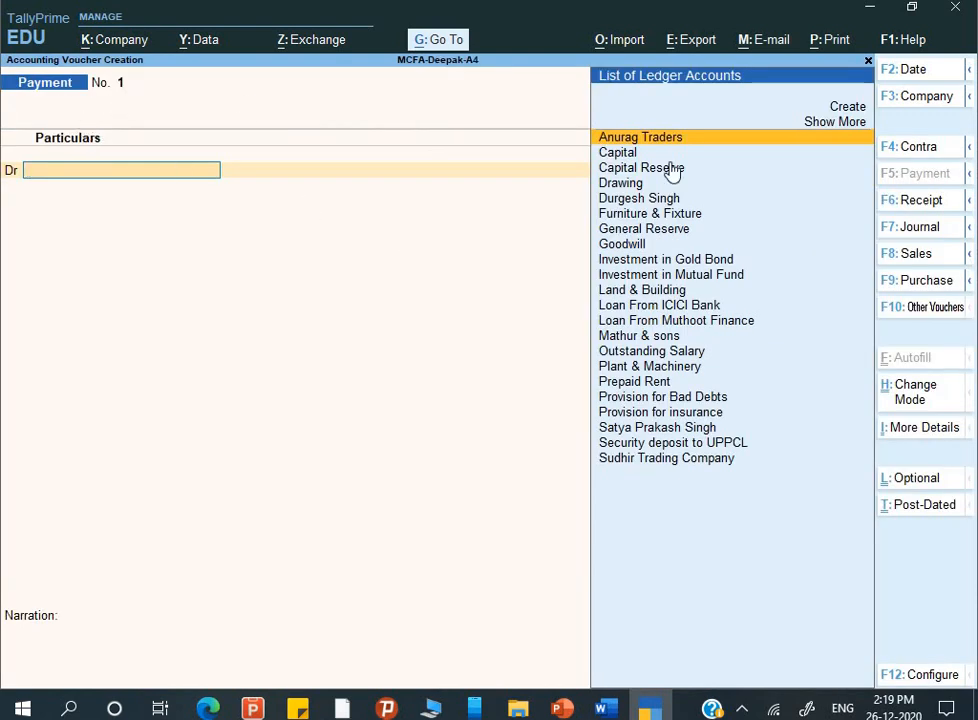
{"action": "left_click", "coordinate": [933, 209]}
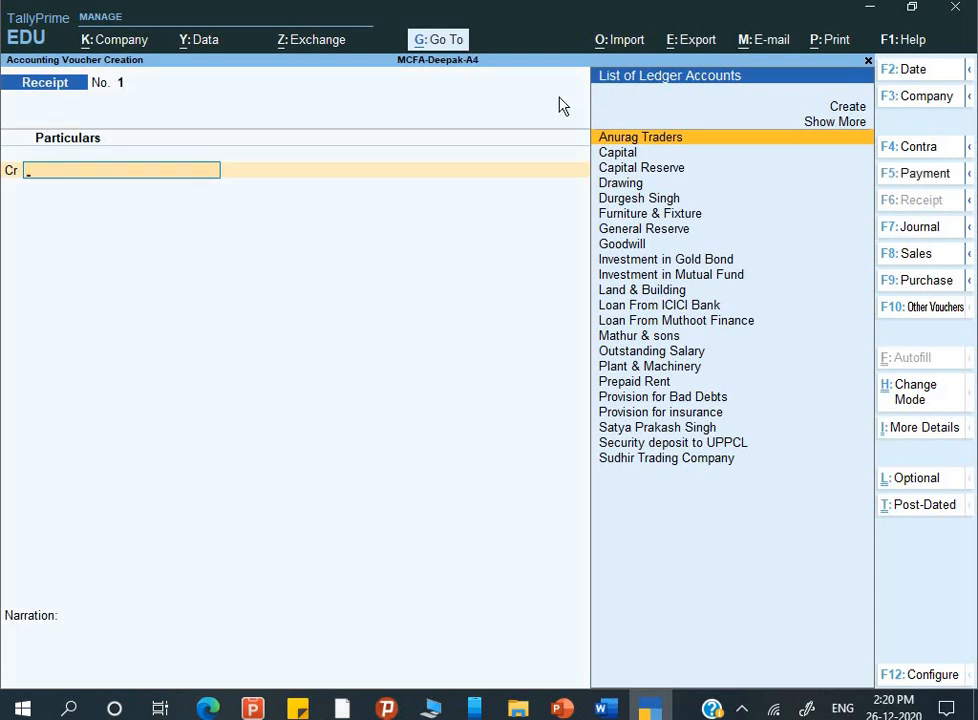
Step: Recheck Q.3 in the Word assignment, then credit the Capital ledger with 200000 in the TallyPrime receipt voucher
{"action": "left_click", "coordinate": [600, 708]}
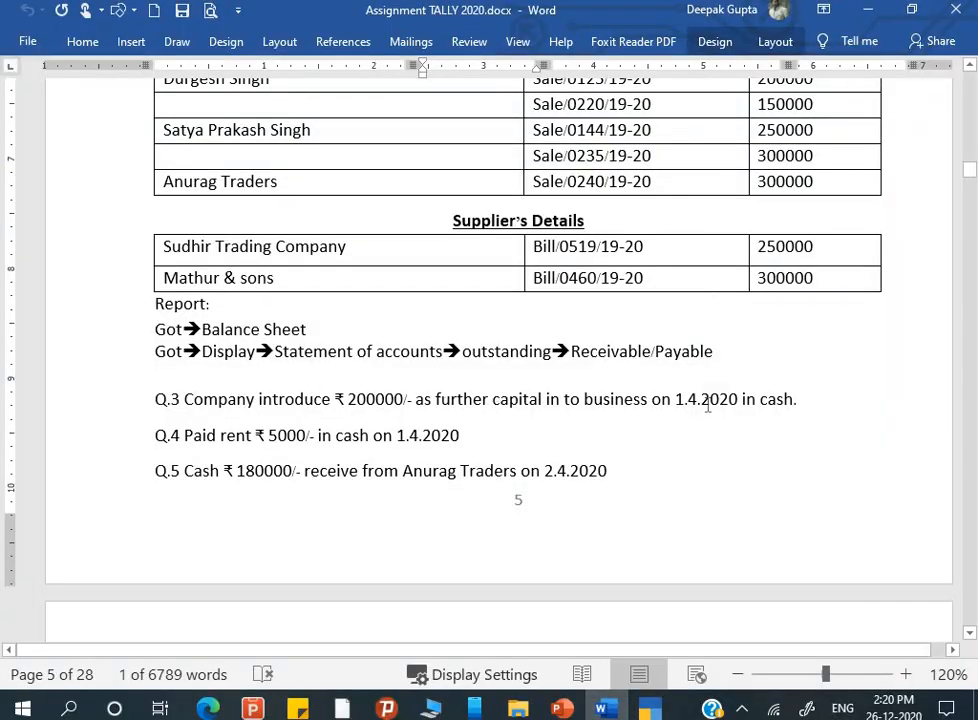
{"action": "mouse_move", "coordinate": [788, 400]}
{"action": "left_mouse_down"}
{"action": "mouse_move", "coordinate": [799, 401]}
{"action": "mouse_move", "coordinate": [797, 415]}
{"action": "mouse_move", "coordinate": [772, 412]}
{"action": "left_mouse_up"}
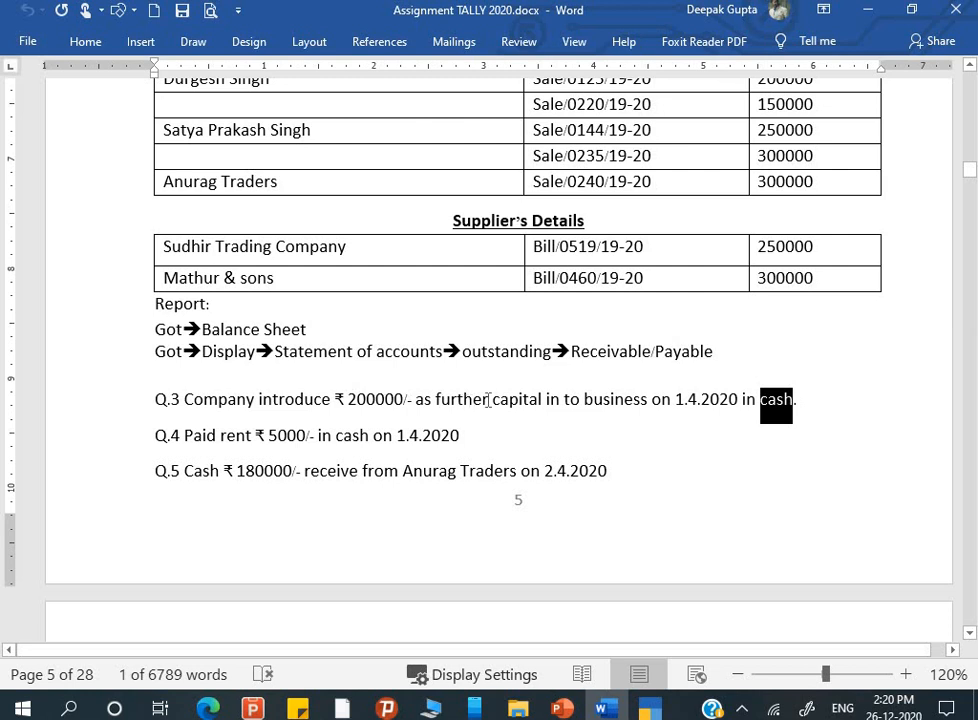
{"action": "left_click_drag", "start_coordinate": [437, 400], "coordinate": [535, 403]}
{"action": "left_click", "coordinate": [532, 401]}
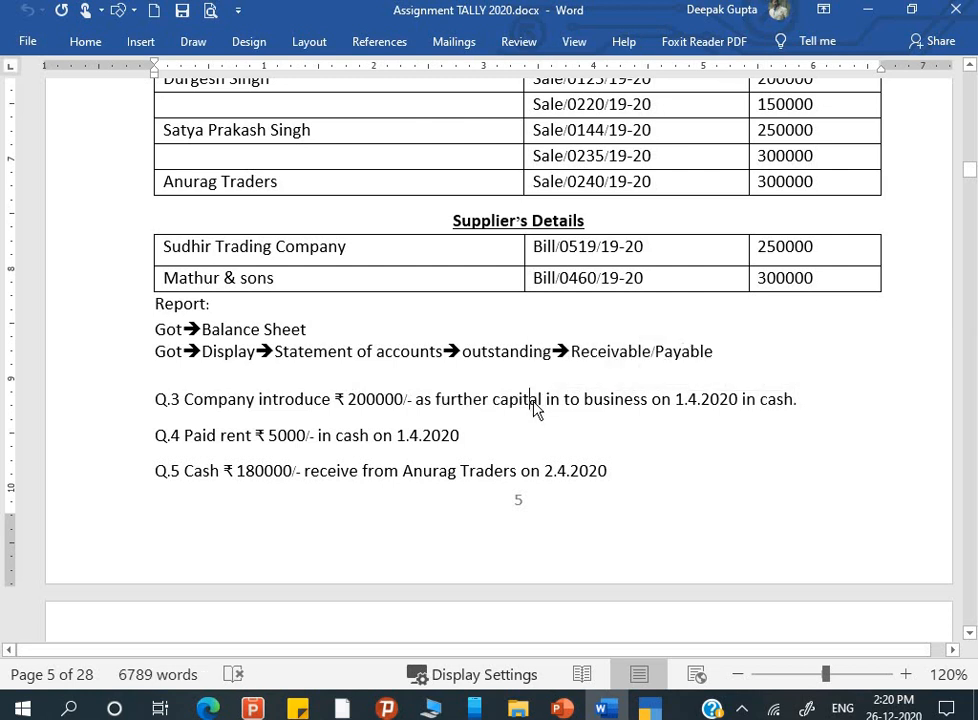
{"action": "key", "text": "alt+Tab"}
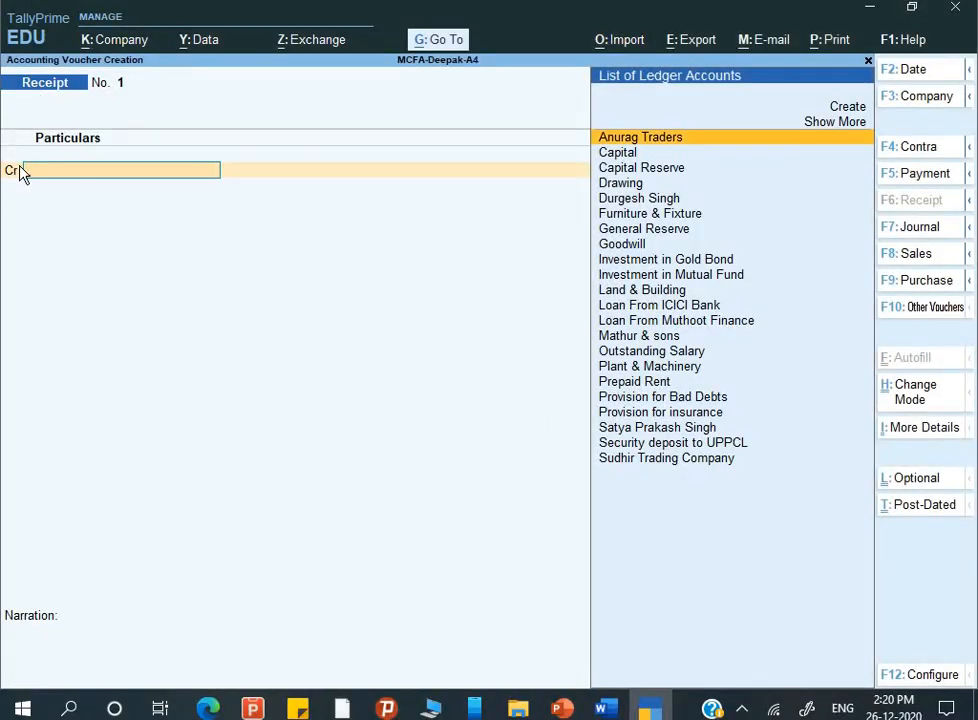
{"action": "type", "text": "C"}
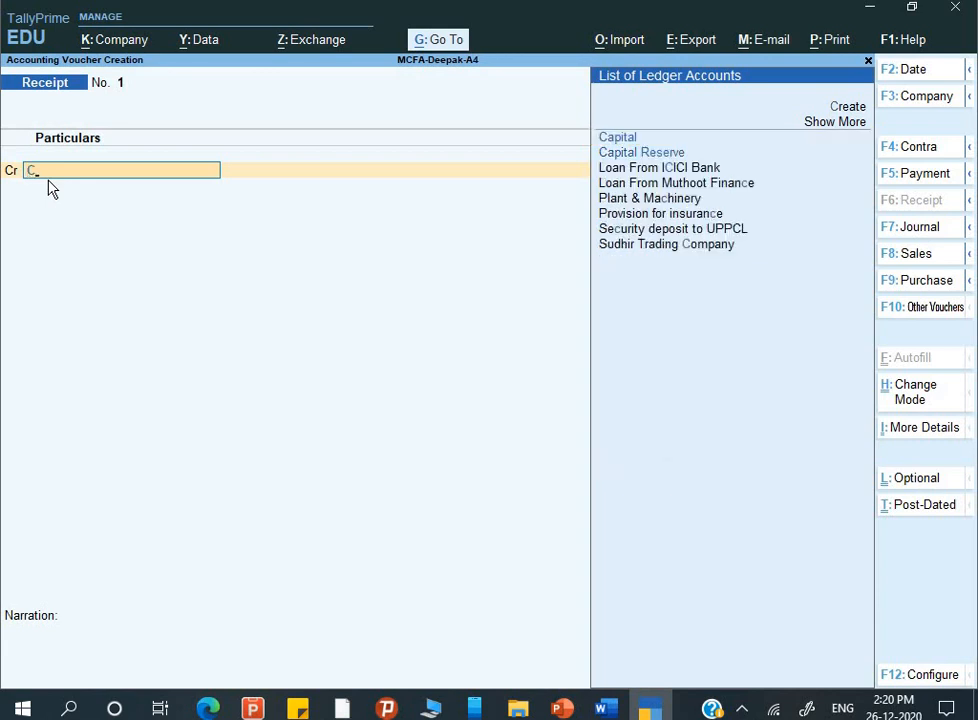
{"action": "key", "text": "Return"}
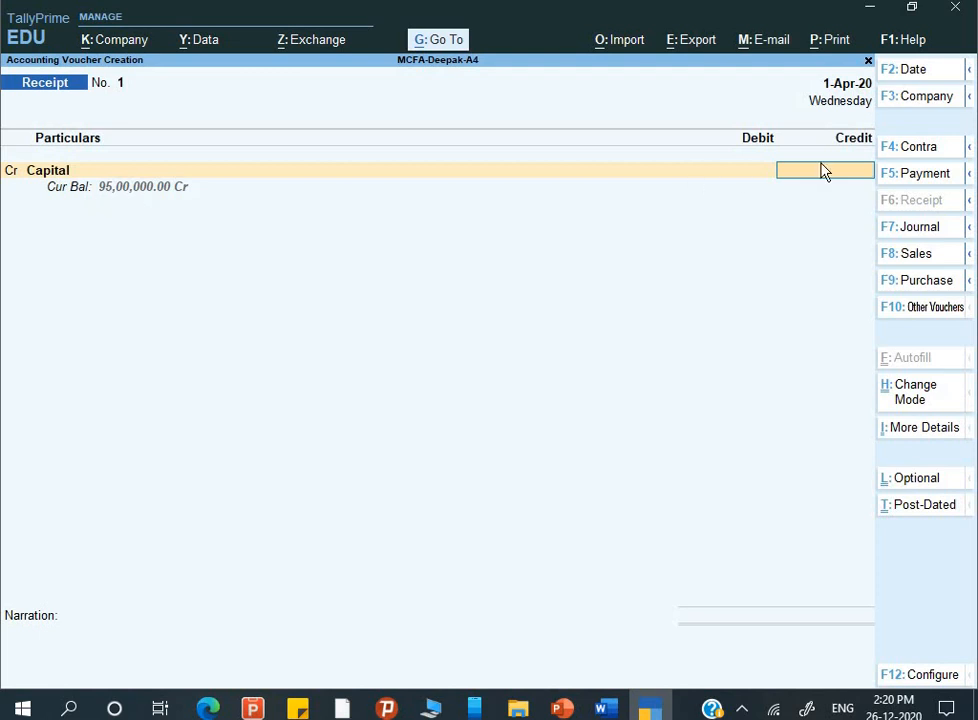
{"action": "type", "text": "200000"}
{"action": "key", "text": "Return"}
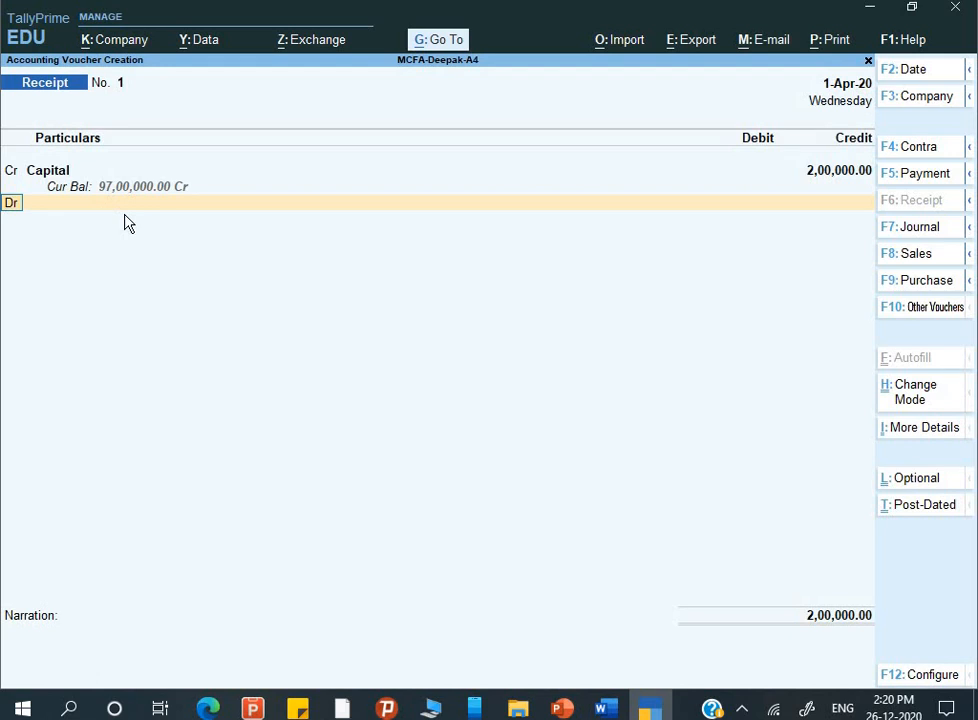
Step: Add Cash as the receipt voucher's debit ledger and accept the amount of 2,00,000.00
{"action": "key", "text": "Return"}
{"action": "type", "text": "C"}
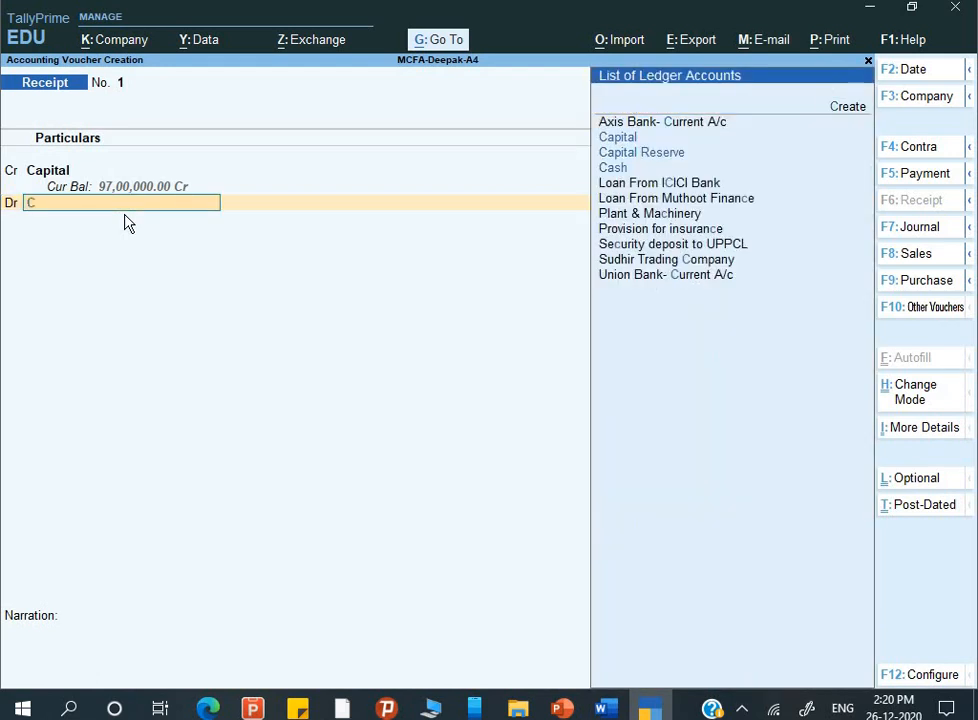
{"action": "key", "text": "Down"}
{"action": "key", "text": "Down"}
{"action": "key", "text": "Down"}
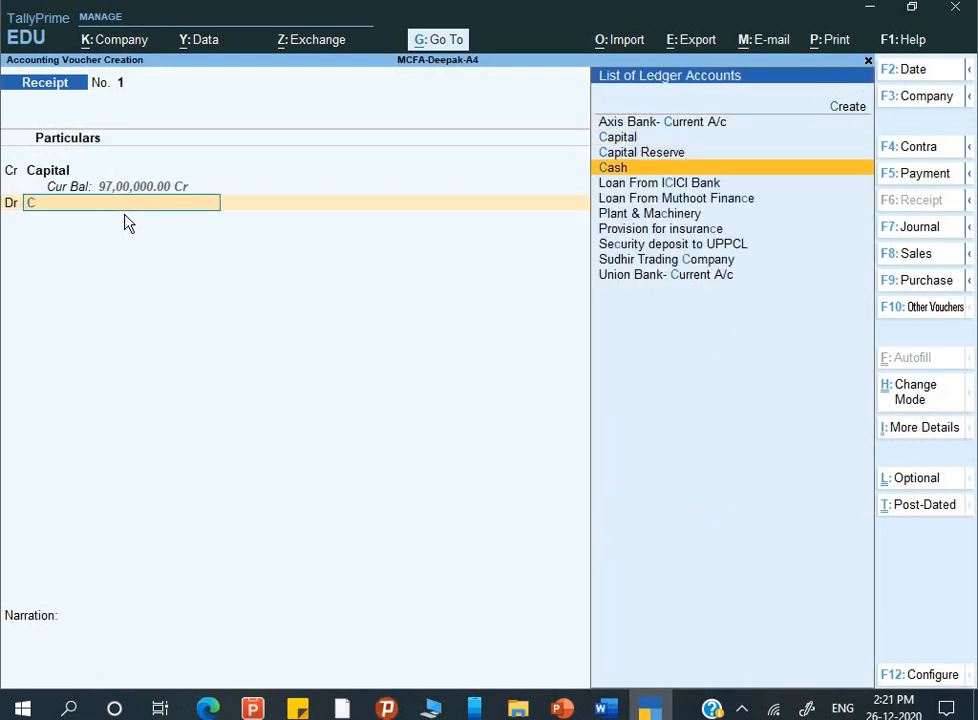
{"action": "key", "text": "Return"}
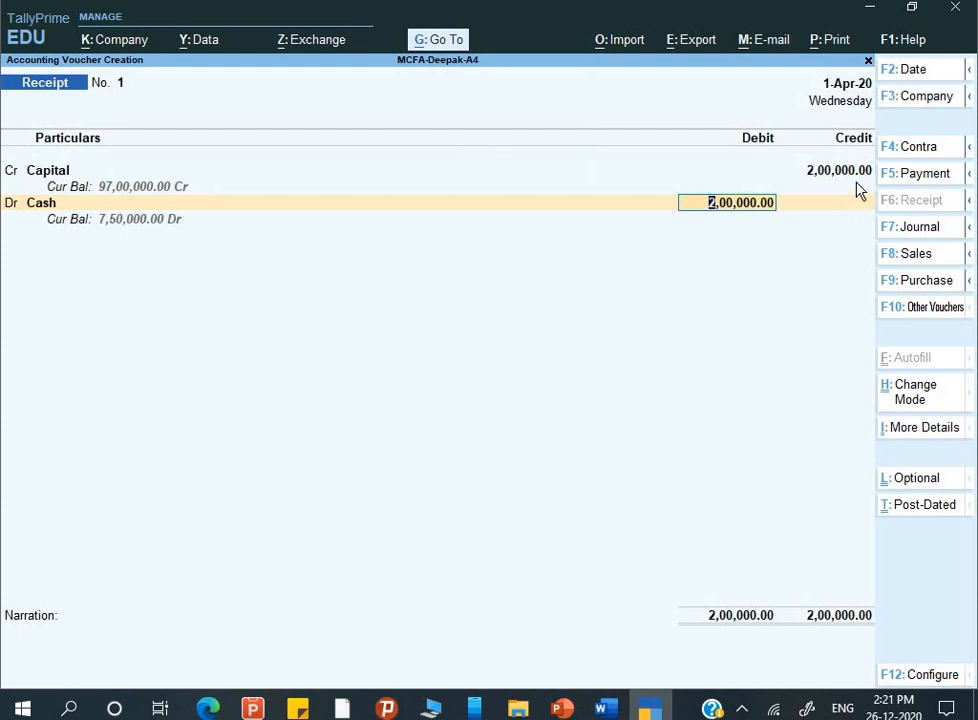
{"action": "key", "text": "Return"}
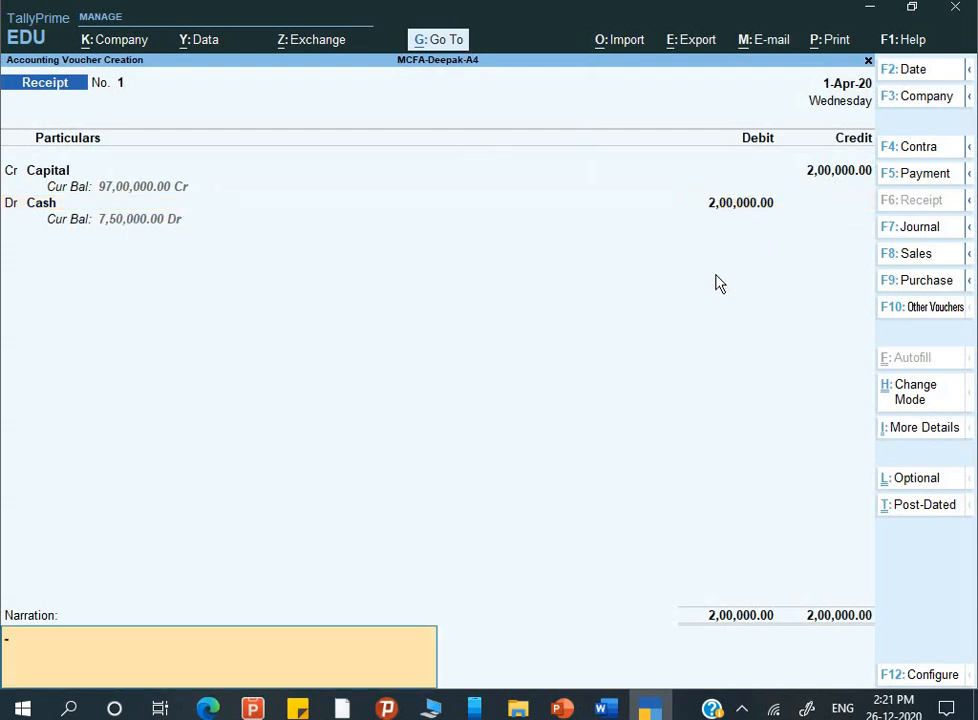
Step: Enter the narration "Being further capital introduce" and save the receipt voucher
{"action": "type", "text": "Being further capital i"}
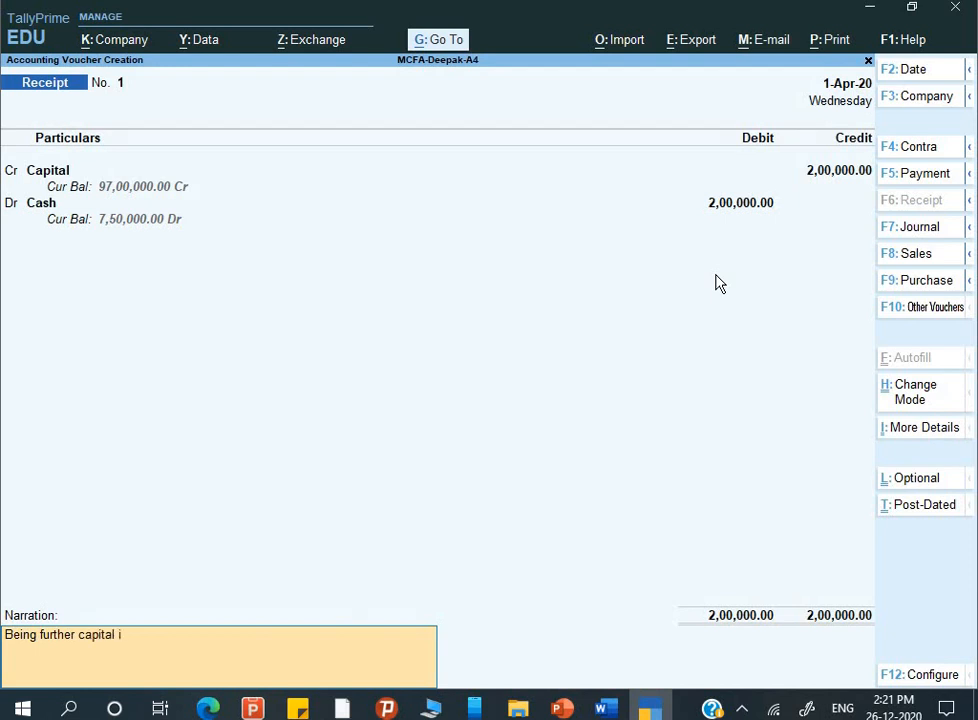
{"action": "type", "text": "ntroduce"}
{"action": "key", "text": "Return"}
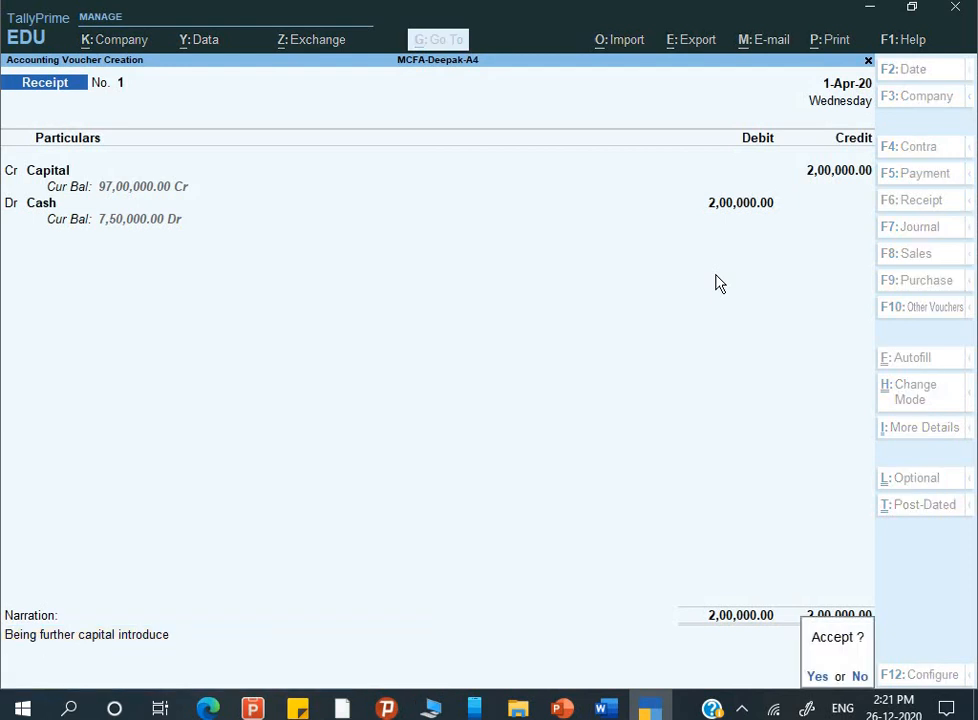
{"action": "key", "text": "Return"}
Step: Read the Q.4 rent transaction in the Word assignment and change the voucher type to Payment in TallyPrime
{"action": "key", "text": "alt+Tab"}
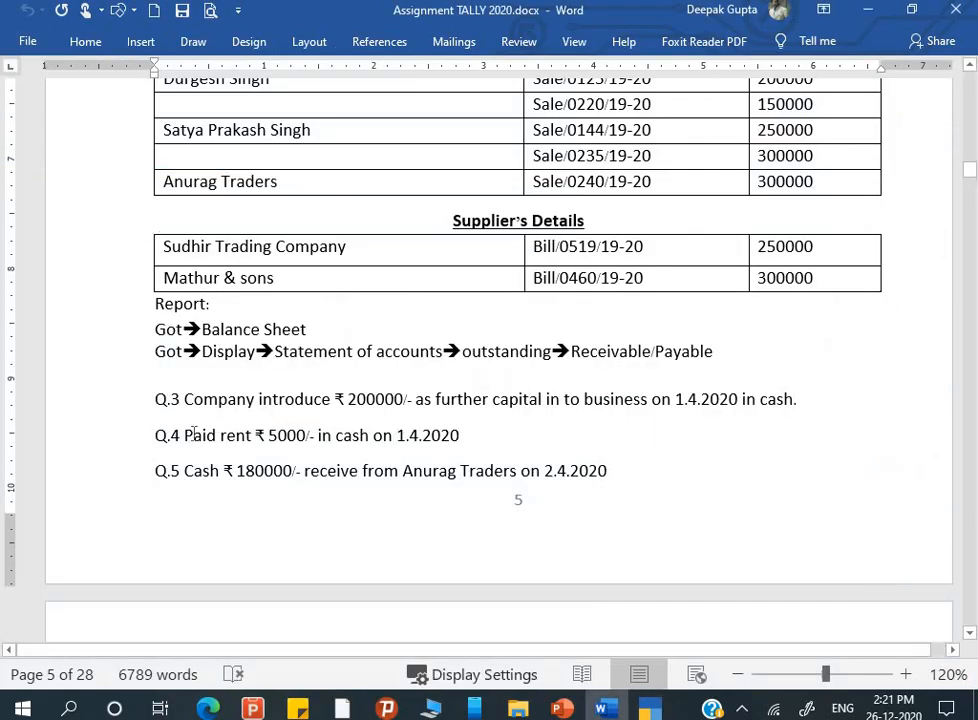
{"action": "left_click_drag", "start_coordinate": [192, 433], "coordinate": [447, 443]}
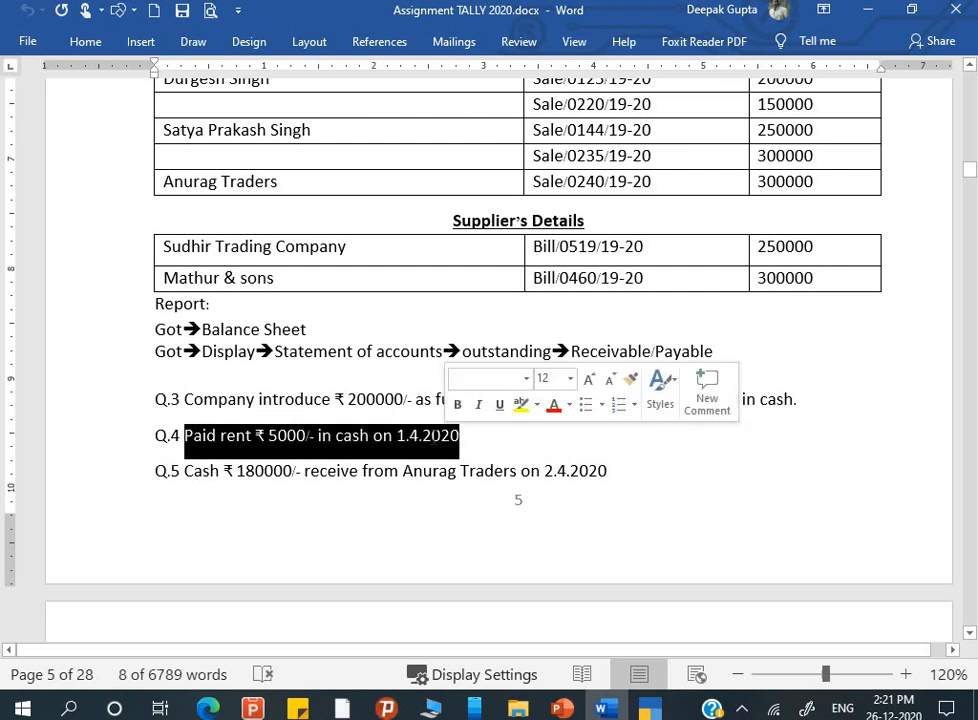
{"action": "left_click", "coordinate": [432, 437]}
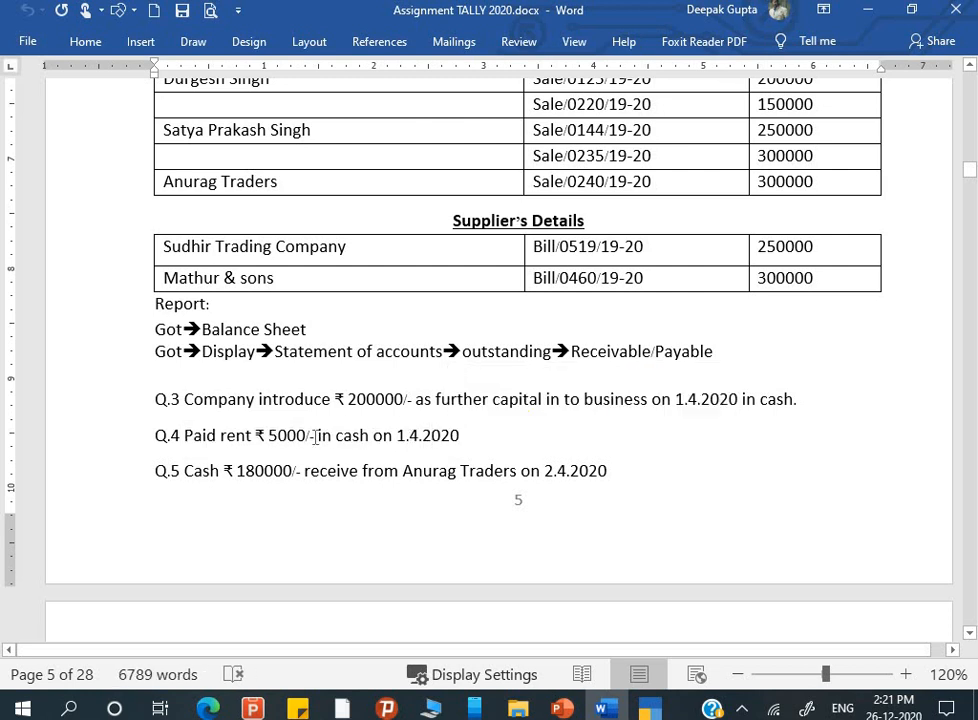
{"action": "key", "text": "alt+Tab"}
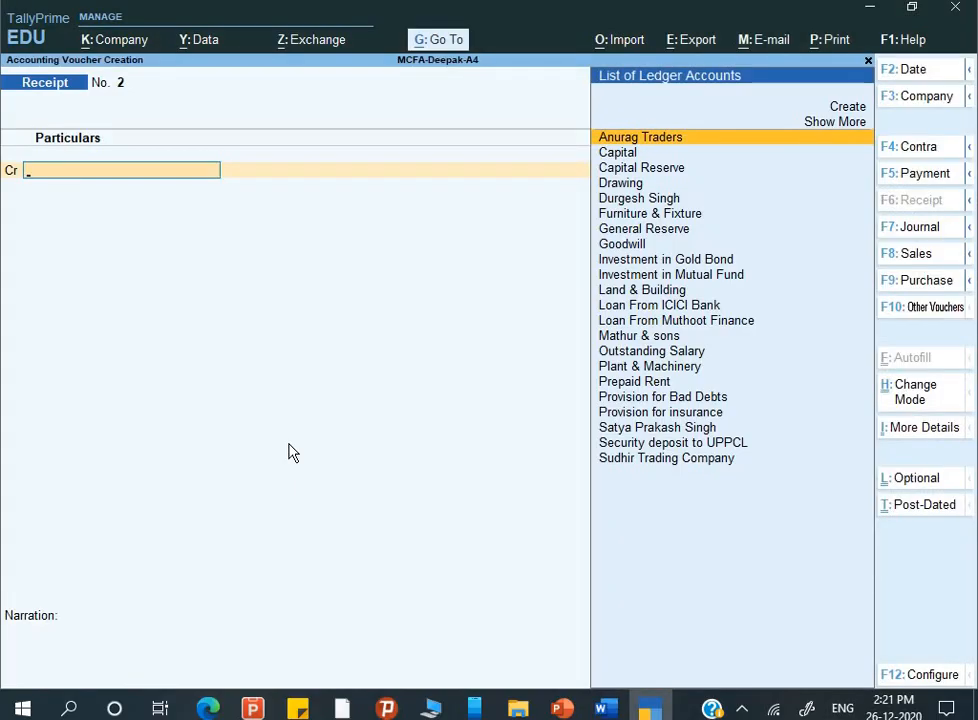
{"action": "key", "text": "F5"}
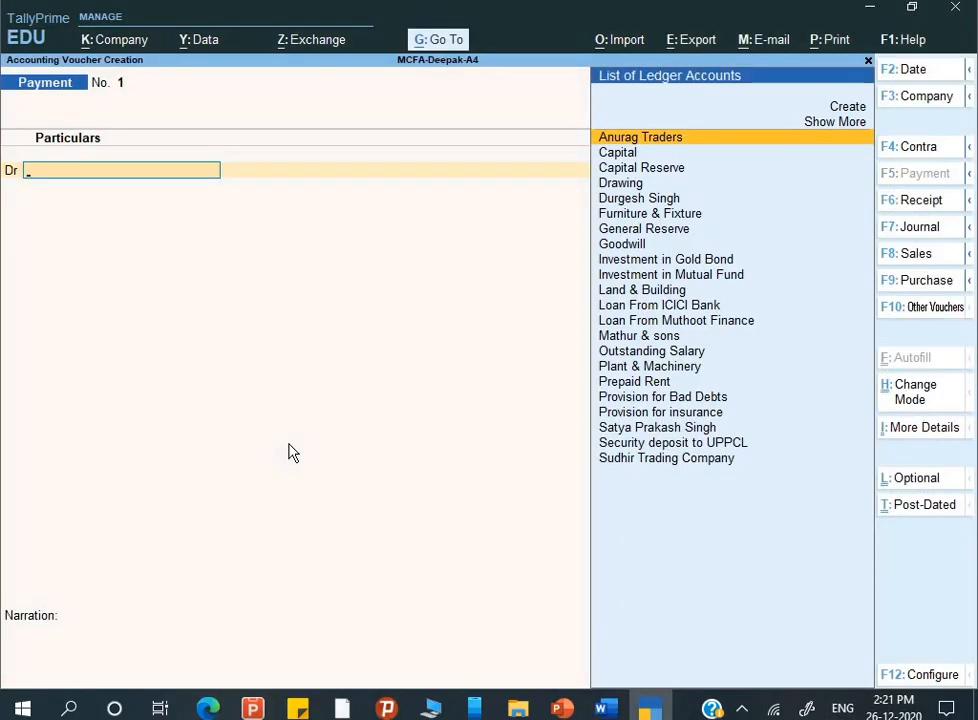
Step: Create a new ledger named Rent from the payment voucher's debit line
{"action": "type", "text": "R"}
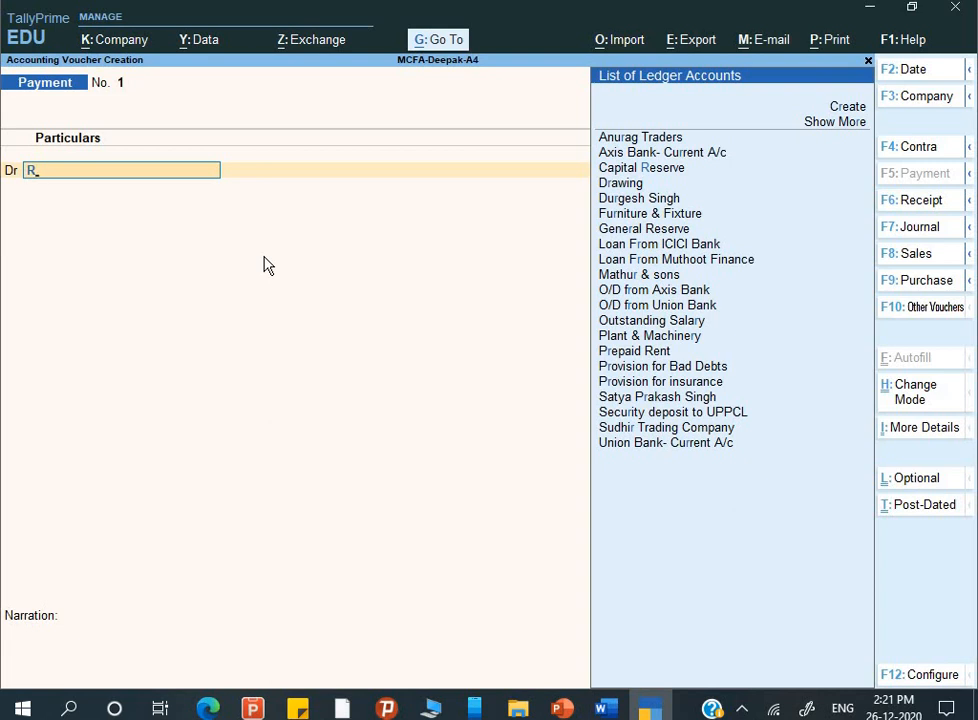
{"action": "key", "text": "Up"}
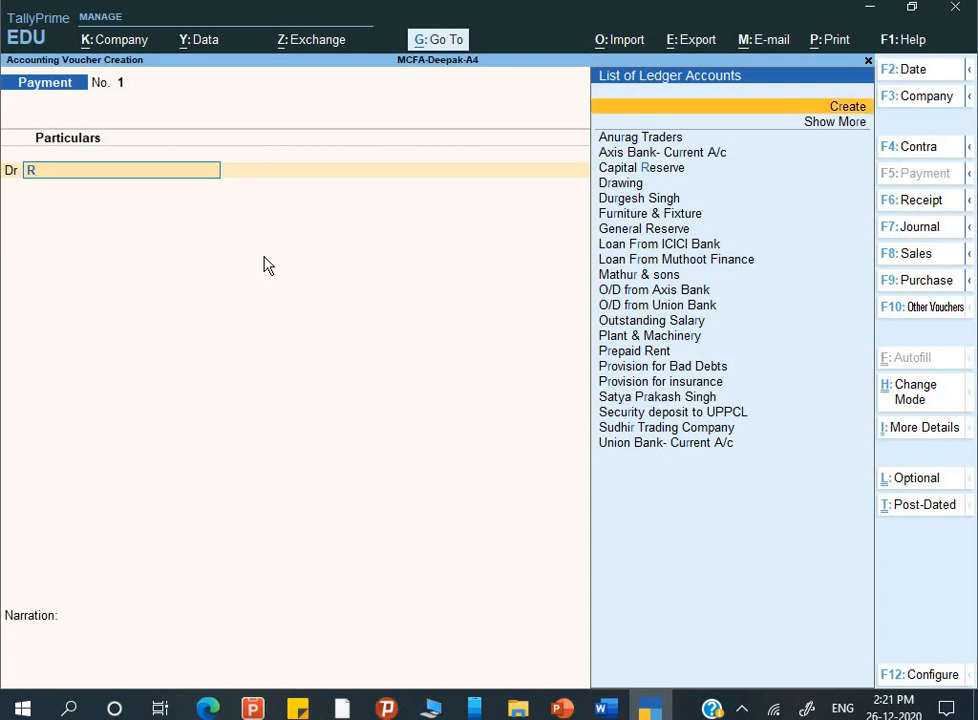
{"action": "key", "text": "Down"}
{"action": "key", "text": "Up"}
{"action": "key", "text": "Return"}
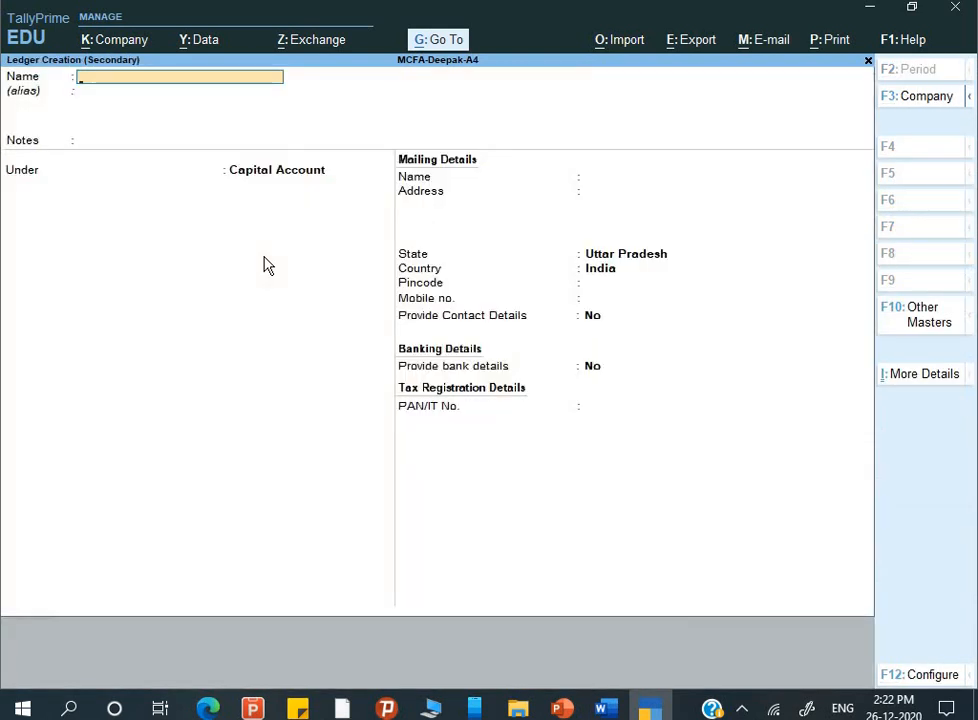
{"action": "type", "text": "Rent"}
{"action": "key", "text": "Return"}
{"action": "key", "text": "Return"}
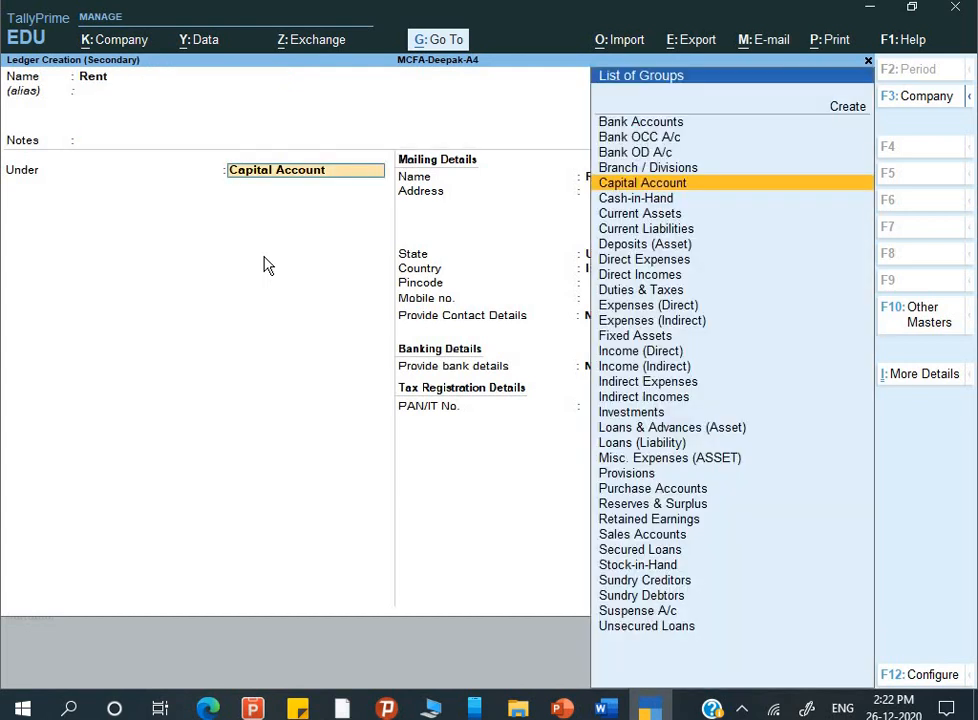
Step: Place the Rent ledger under the Indirect Expenses group and save it
{"action": "type", "text": "I"}
{"action": "key", "text": "Down"}
{"action": "key", "text": "Down"}
{"action": "key", "text": "Return"}
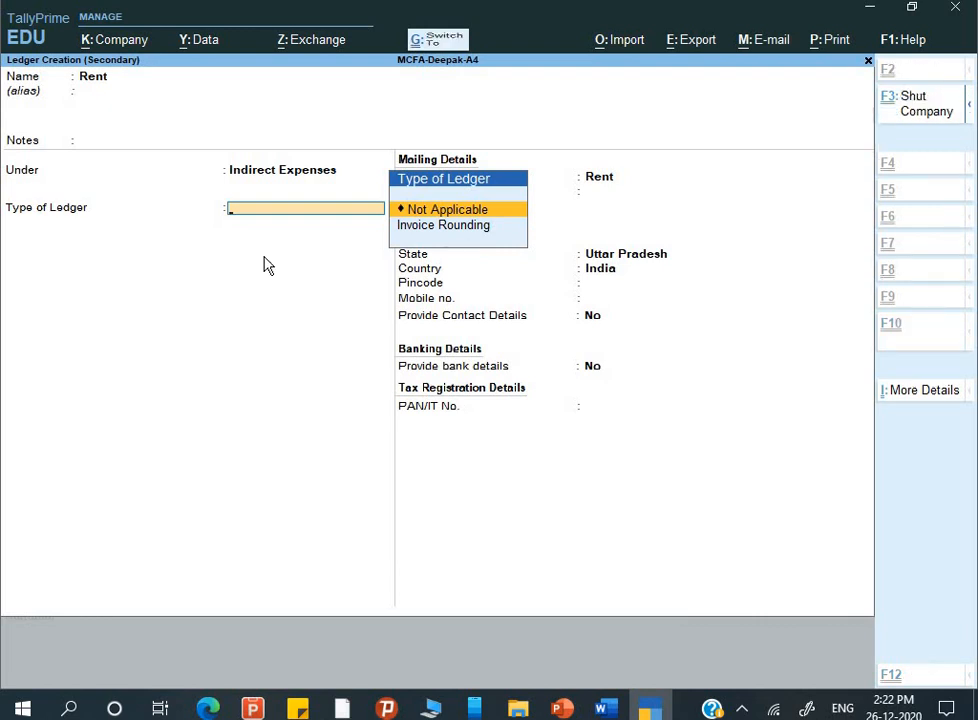
{"action": "key", "text": "ctrl+a"}
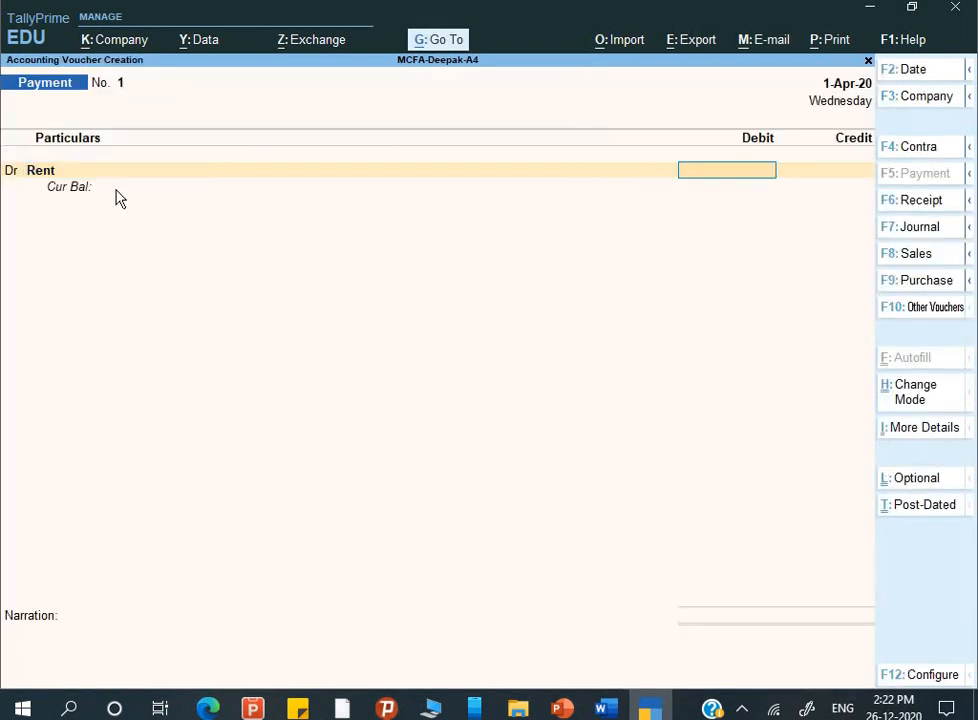
Step: Debit the Rent ledger with 5000 in the payment voucher and continue to its credit line
{"action": "type", "text": "5000"}
{"action": "key", "text": "Return"}
{"action": "key", "text": "Return"}
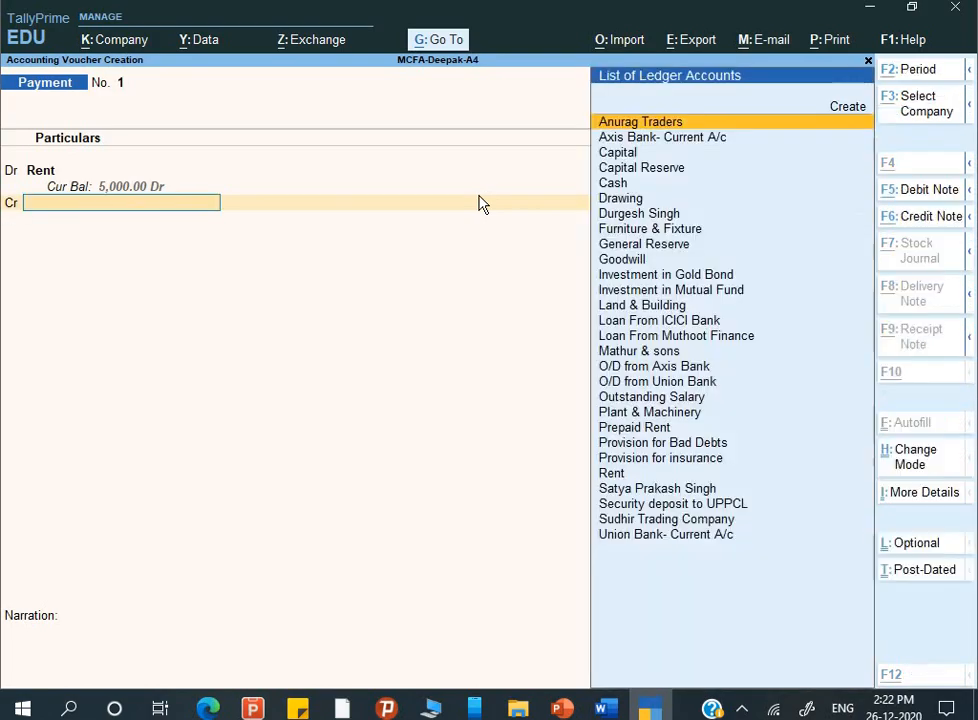
Step: Recheck Q.4 in the Word assignment, then credit Cash with 5,000.00 in the TallyPrime payment voucher
{"action": "key", "text": "alt+Tab"}
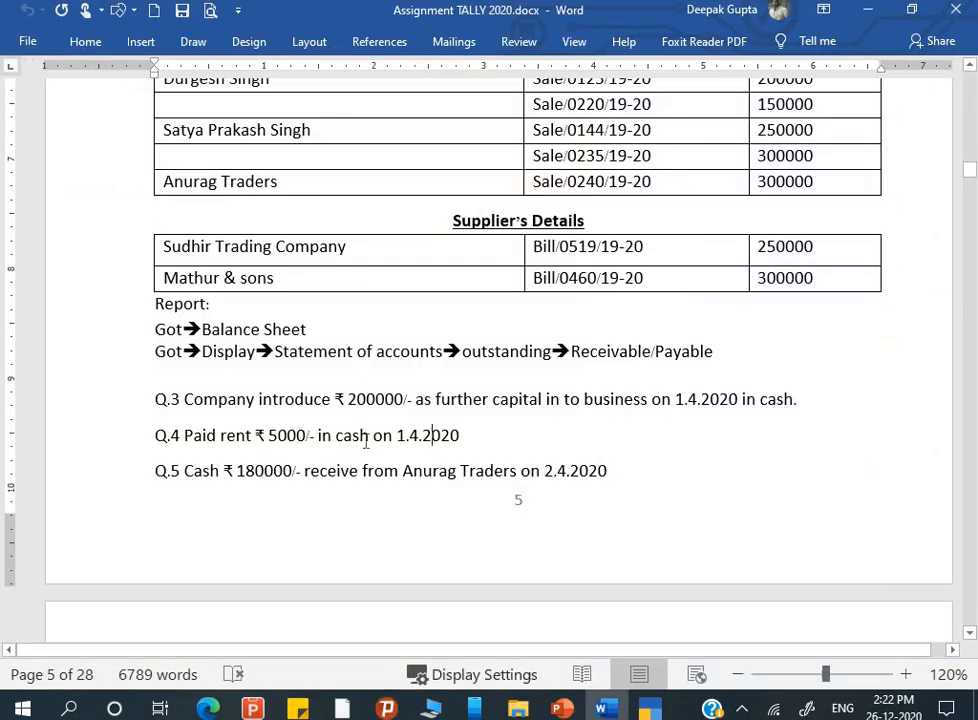
{"action": "key", "text": "alt+Tab"}
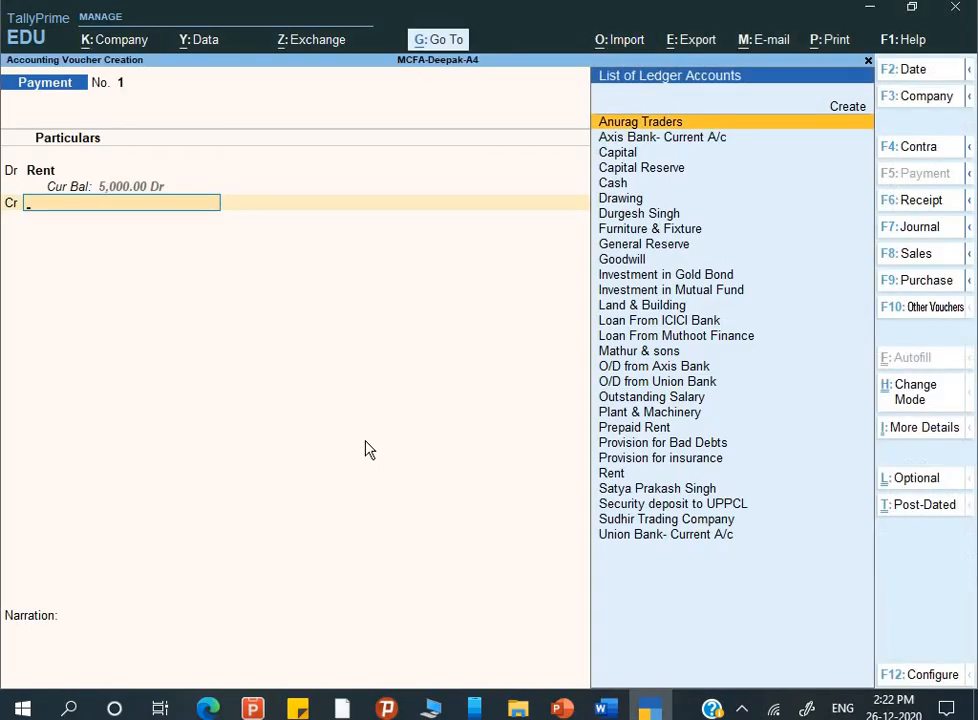
{"action": "type", "text": "C"}
{"action": "key", "text": "Down"}
{"action": "key", "text": "Down"}
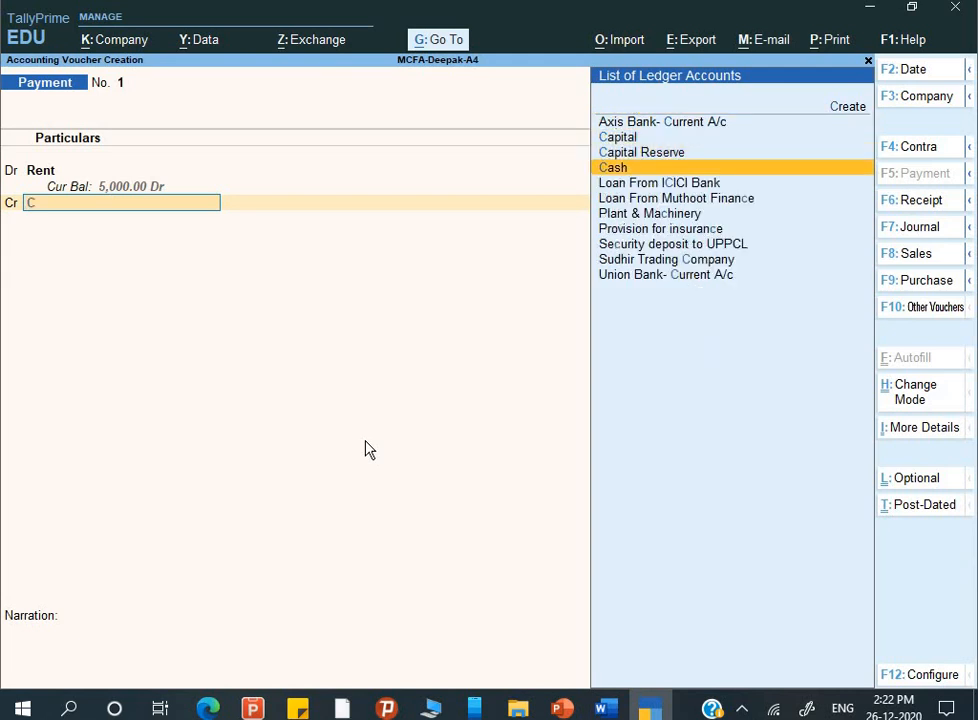
{"action": "key", "text": "Return"}
{"action": "key", "text": "Return"}
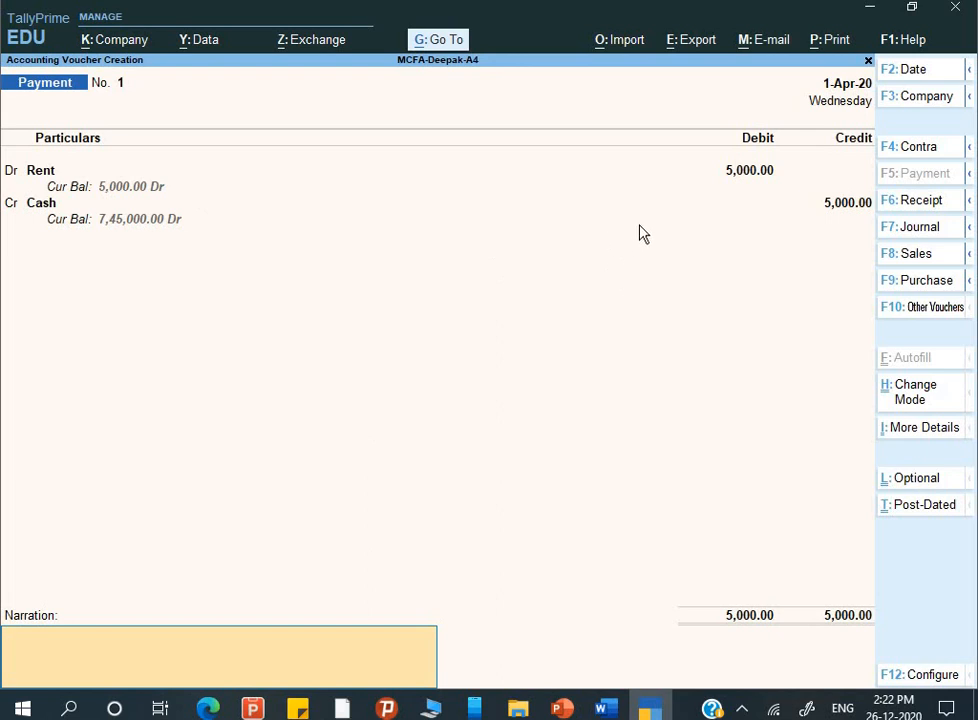
Step: Enter the narration "Being rent paid" and save the payment voucher
{"action": "type", "text": "Being rent paid"}
{"action": "key", "text": "Return"}
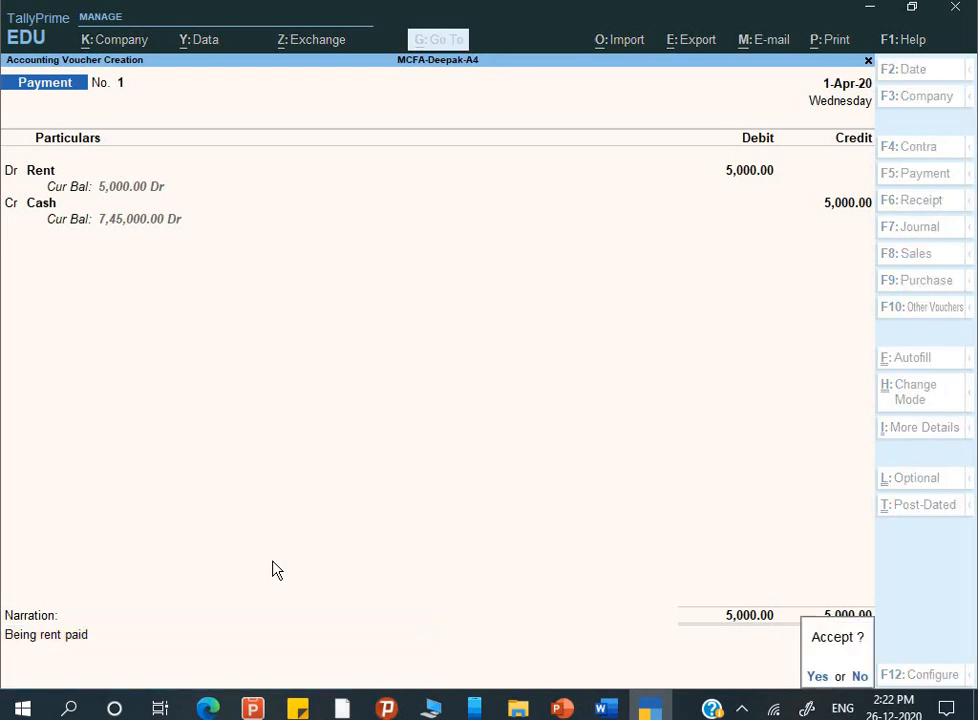
{"action": "key", "text": "Return"}
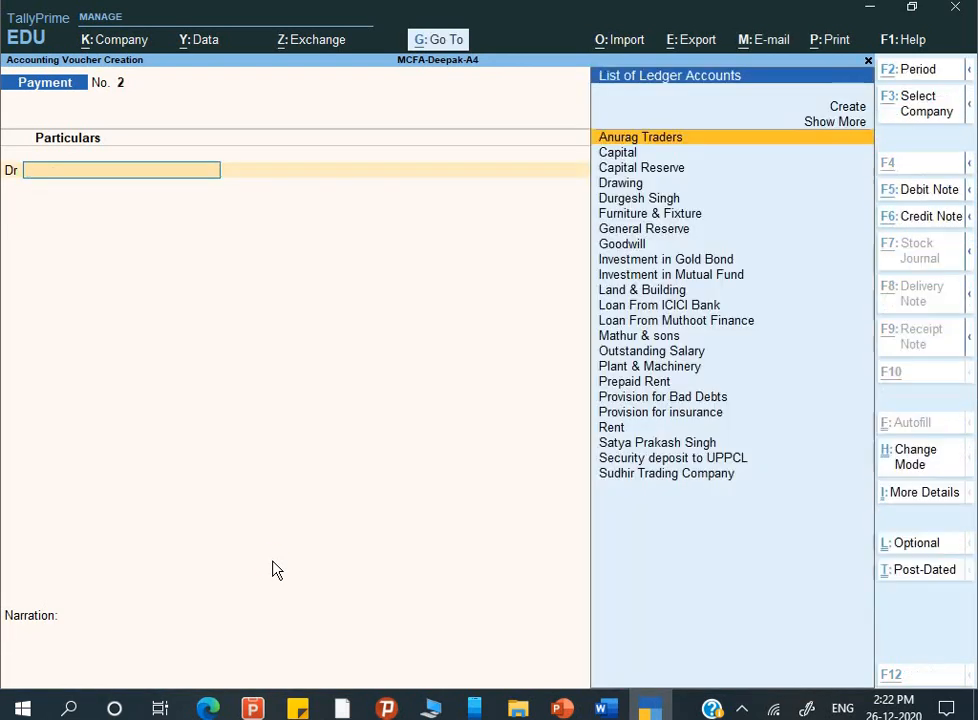
Step: Read the Q.5 transaction with Anurag Traders in the Word assignment, along with the customer details above it
{"action": "key", "text": "alt+Tab"}
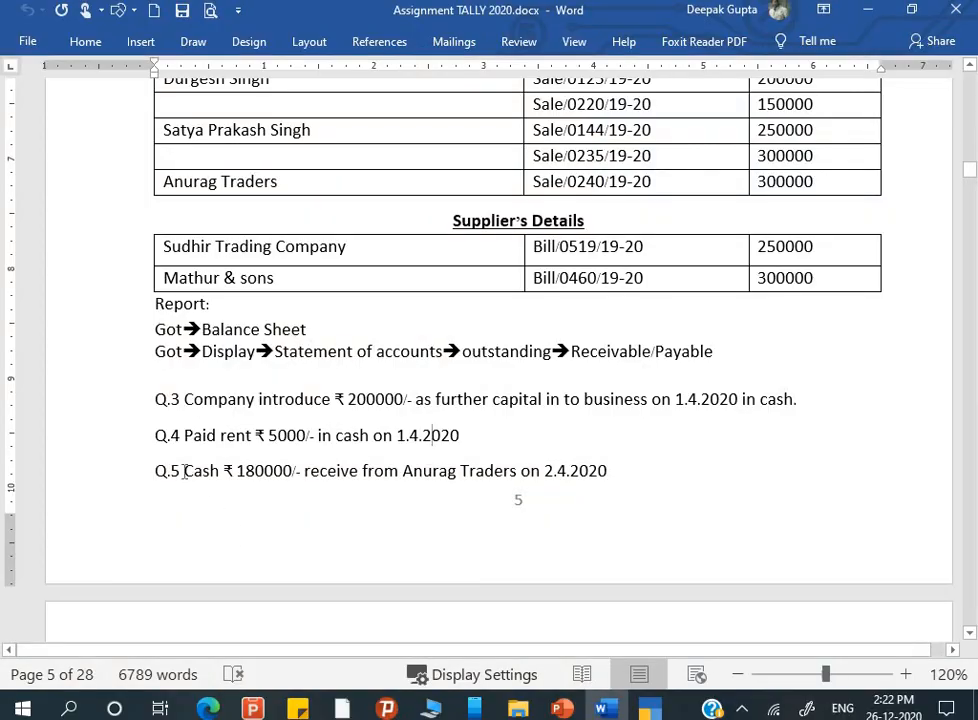
{"action": "left_click_drag", "start_coordinate": [171, 471], "coordinate": [610, 471]}
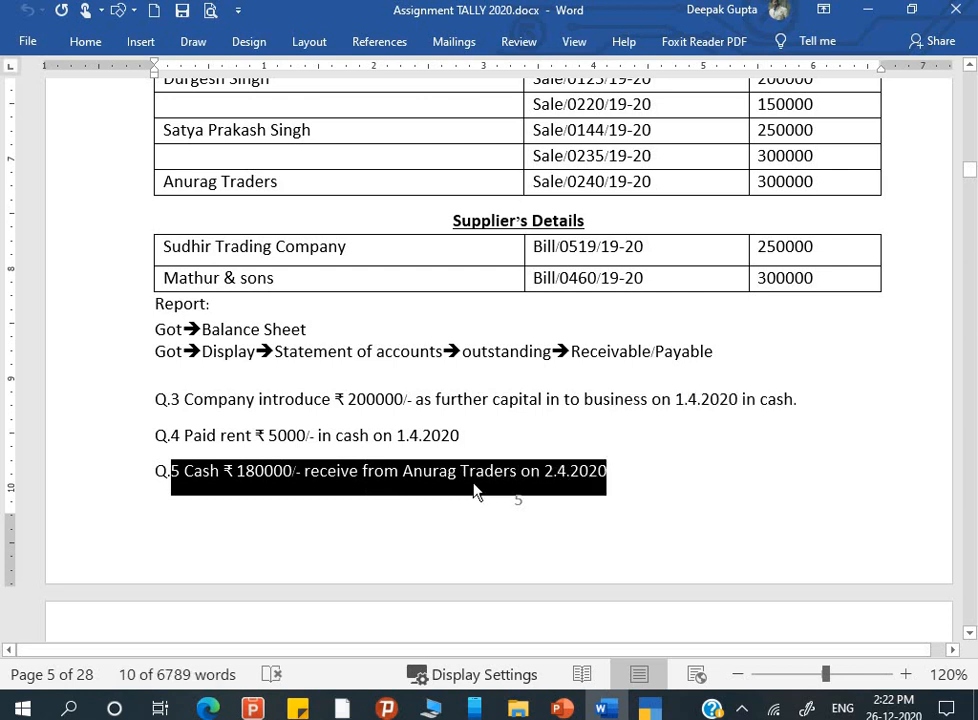
{"action": "left_click", "coordinate": [474, 488]}
{"action": "scroll", "coordinate": [474, 485], "scroll_direction": "up", "scroll_amount": 2}
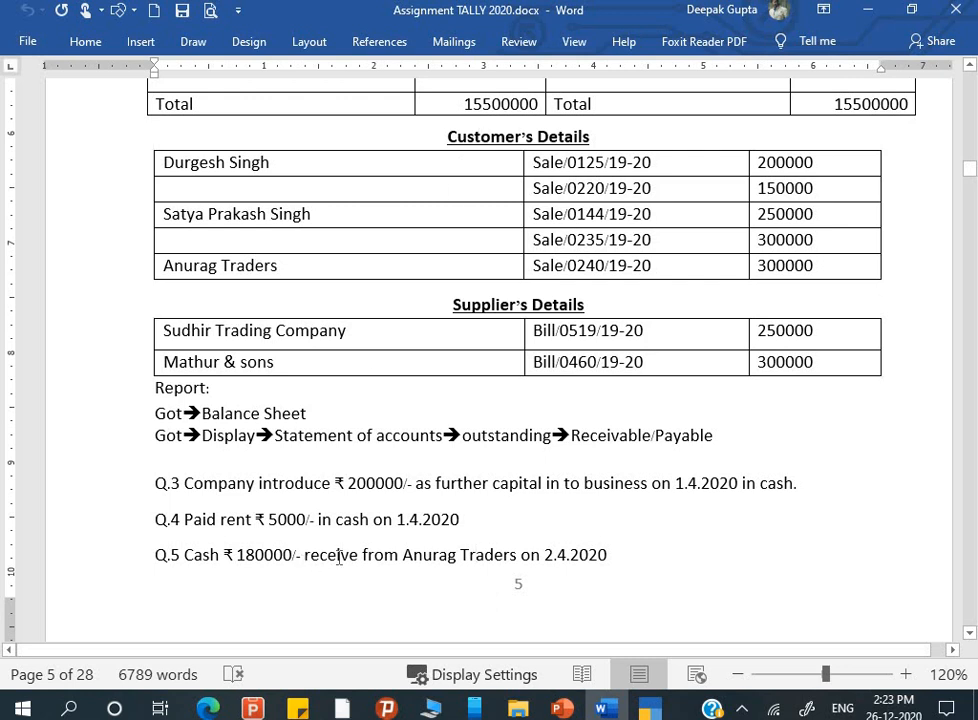
{"action": "key", "text": "alt"}
{"action": "key", "text": "alt"}
{"action": "left_click_drag", "start_coordinate": [316, 563], "coordinate": [362, 566]}
{"action": "left_click", "coordinate": [357, 565]}
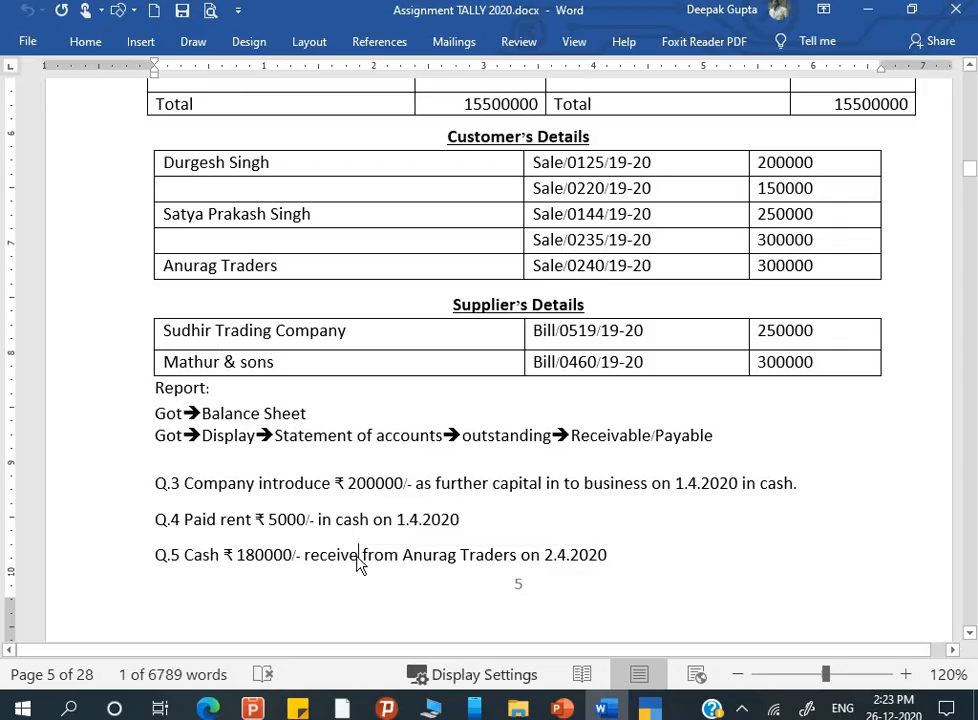
Step: Switch to TallyPrime, change the voucher type to Receipt and credit Anurag Traders with 180000
{"action": "key", "text": "alt+Tab"}
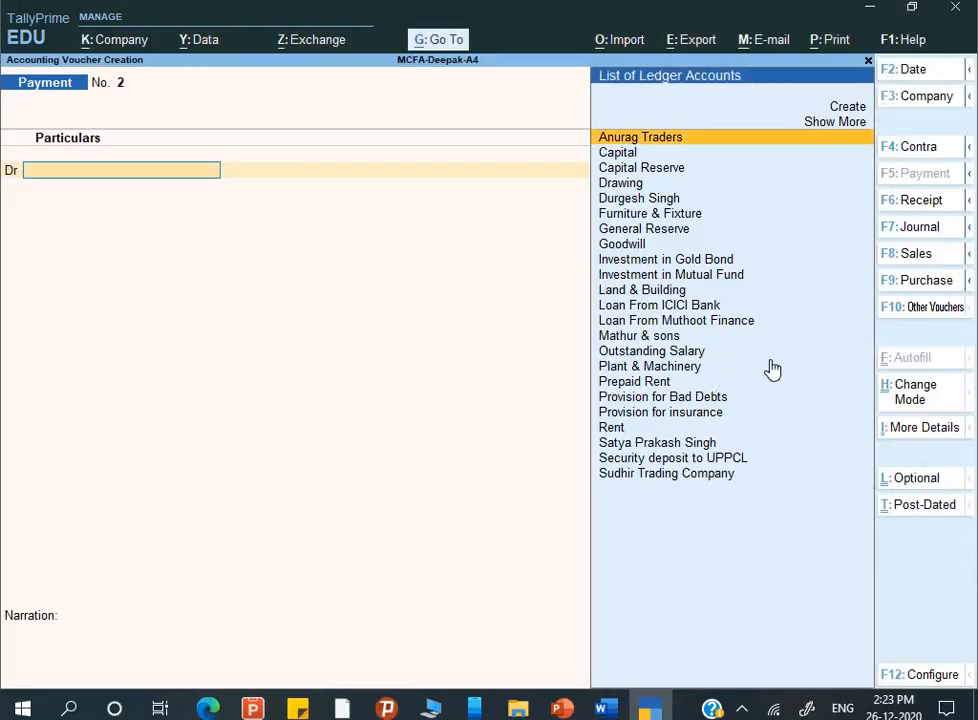
{"action": "left_click", "coordinate": [914, 219]}
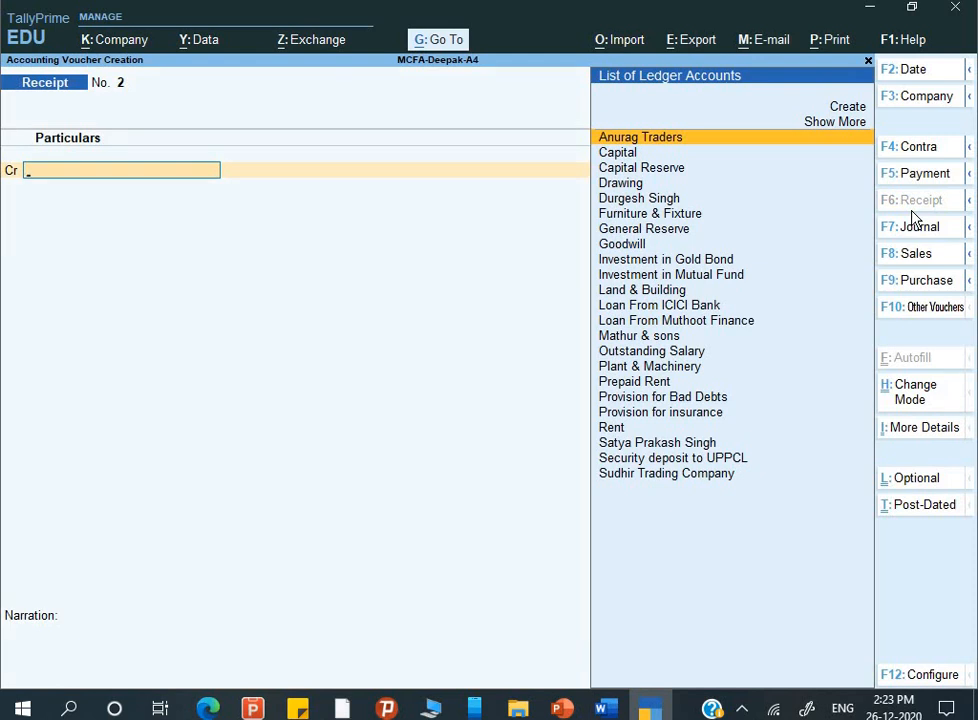
{"action": "type", "text": "A"}
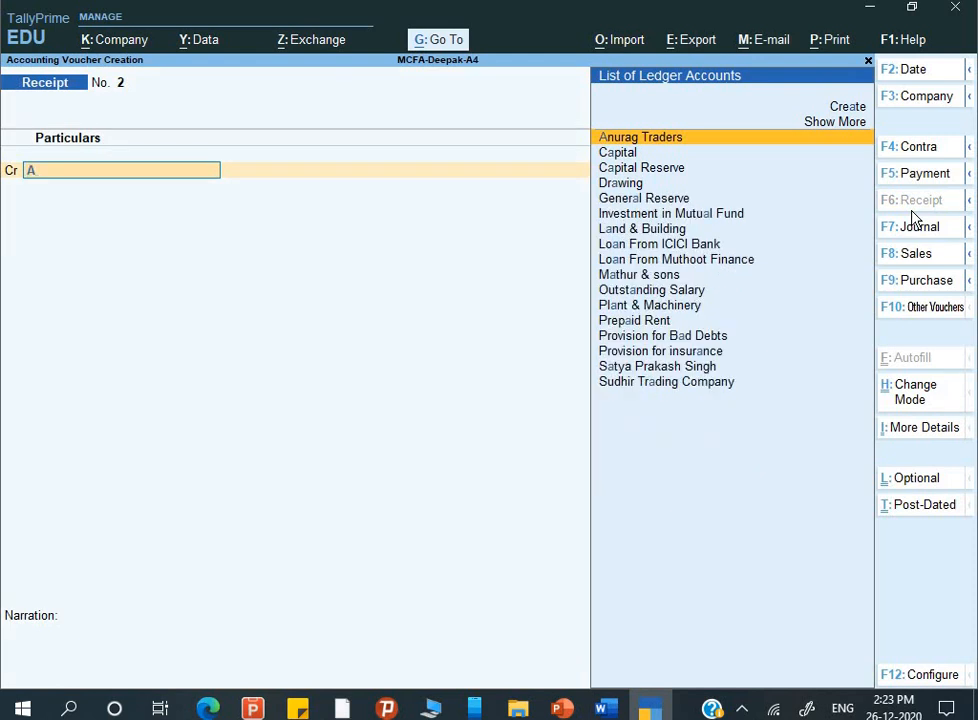
{"action": "key", "text": "Return"}
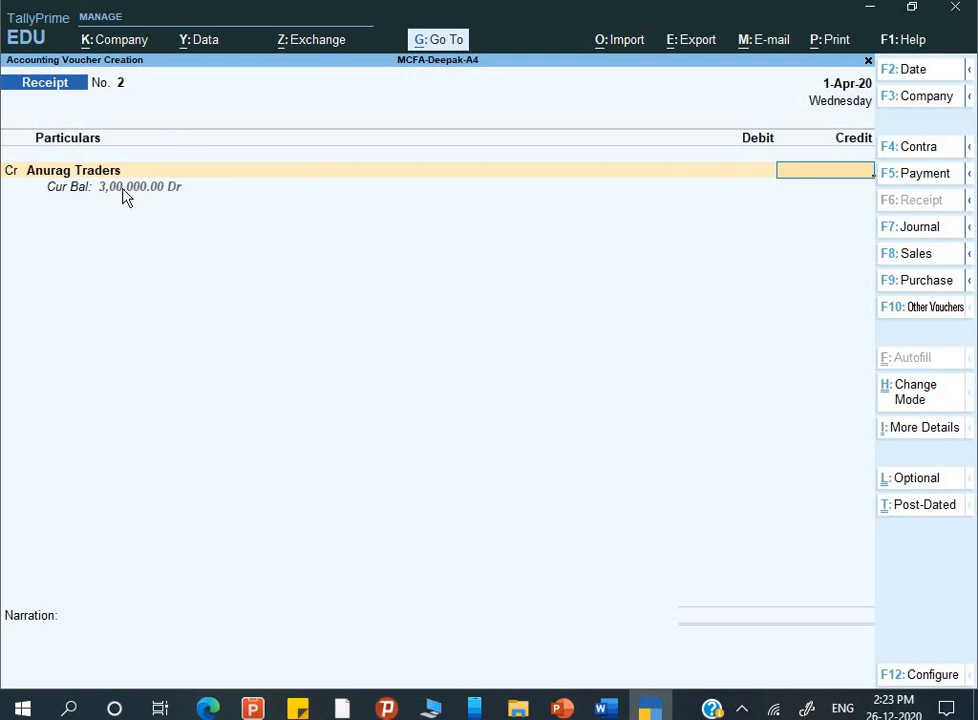
{"action": "type", "text": "180000"}
{"action": "key", "text": "Return"}
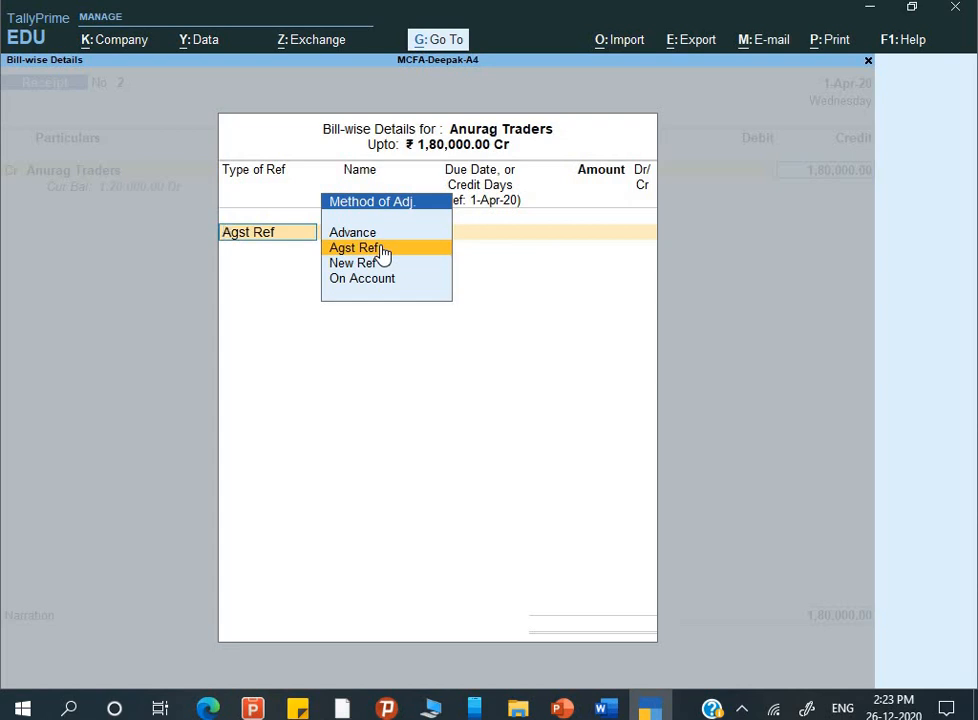
Step: Review the Advance, Agst Ref, New Ref and On Account adjustment methods in the bill-wise details for Anurag Traders
{"action": "key", "text": "Down"}
{"action": "key", "text": "Down"}
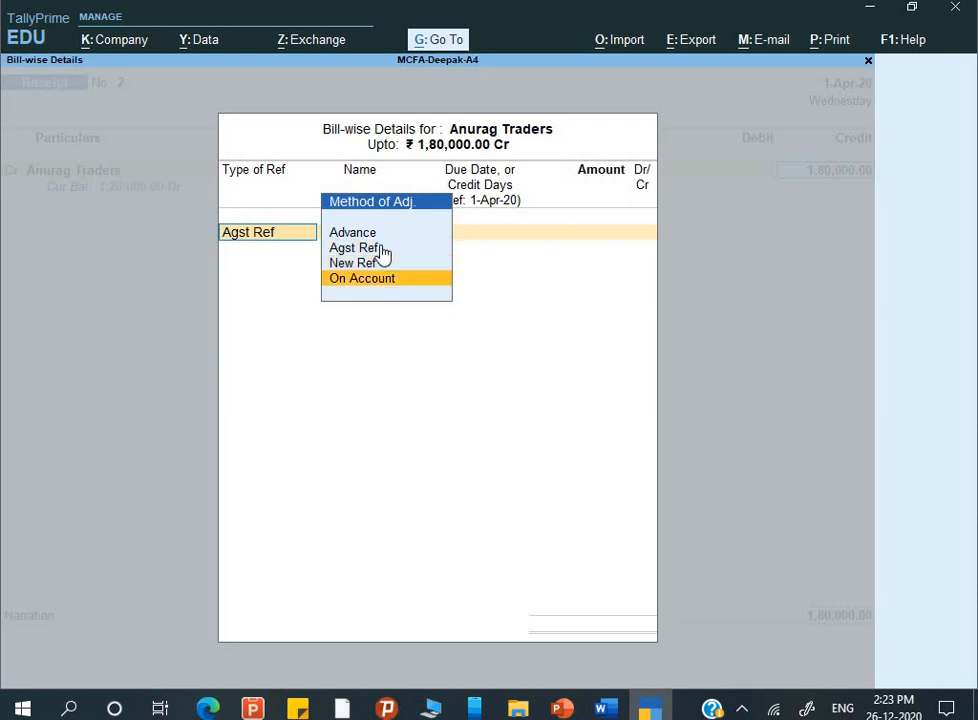
{"action": "key", "text": "Up"}
{"action": "key", "text": "Up"}
{"action": "key", "text": "Up"}
{"action": "key", "text": "Down"}
{"action": "key", "text": "Down"}
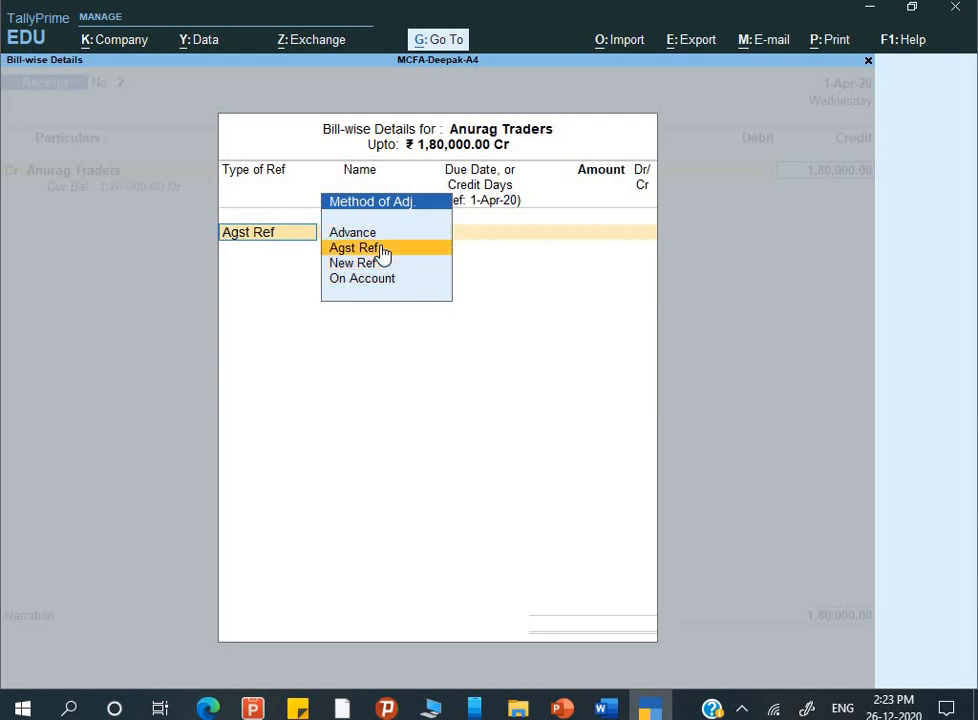
{"action": "key", "text": "Down"}
{"action": "key", "text": "Up"}
{"action": "key", "text": "Up"}
{"action": "key", "text": "Up"}
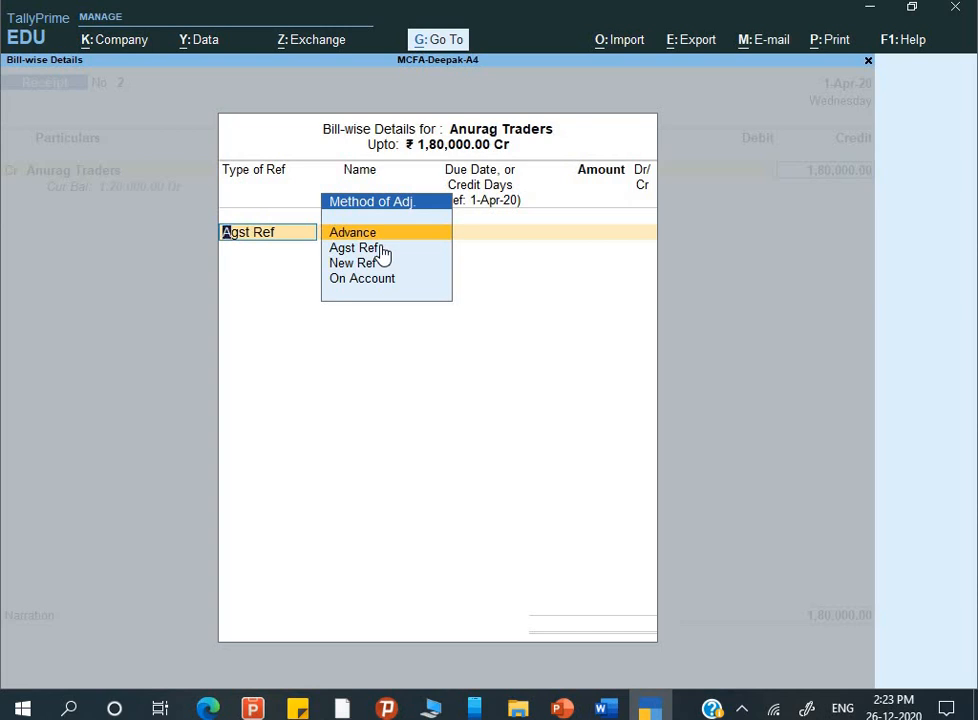
{"action": "key", "text": "Down"}
{"action": "key", "text": "Down"}
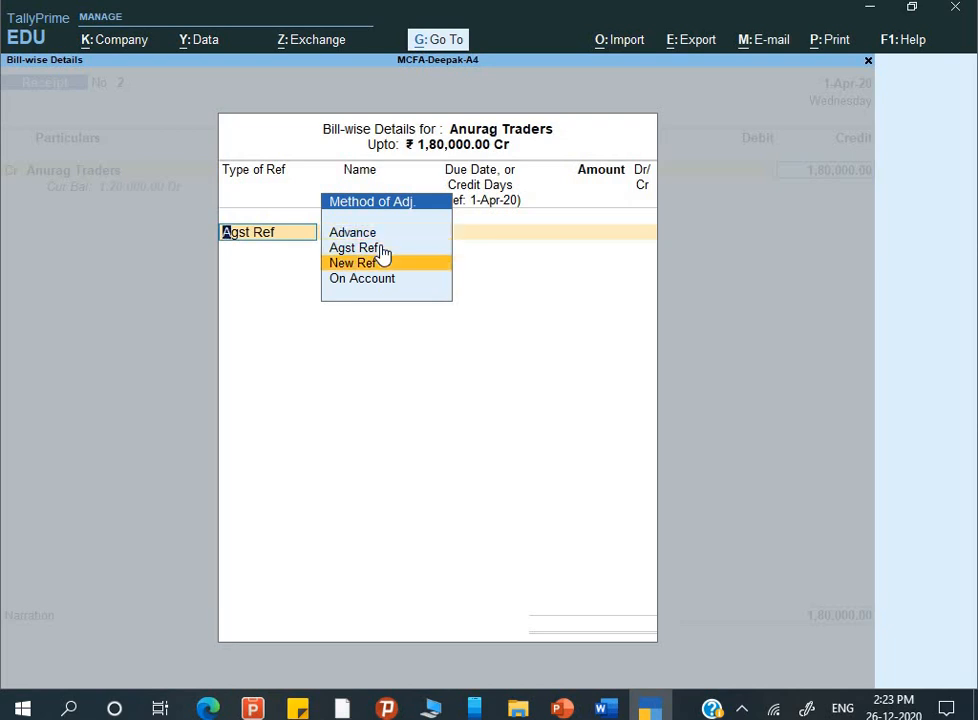
{"action": "key", "text": "Up"}
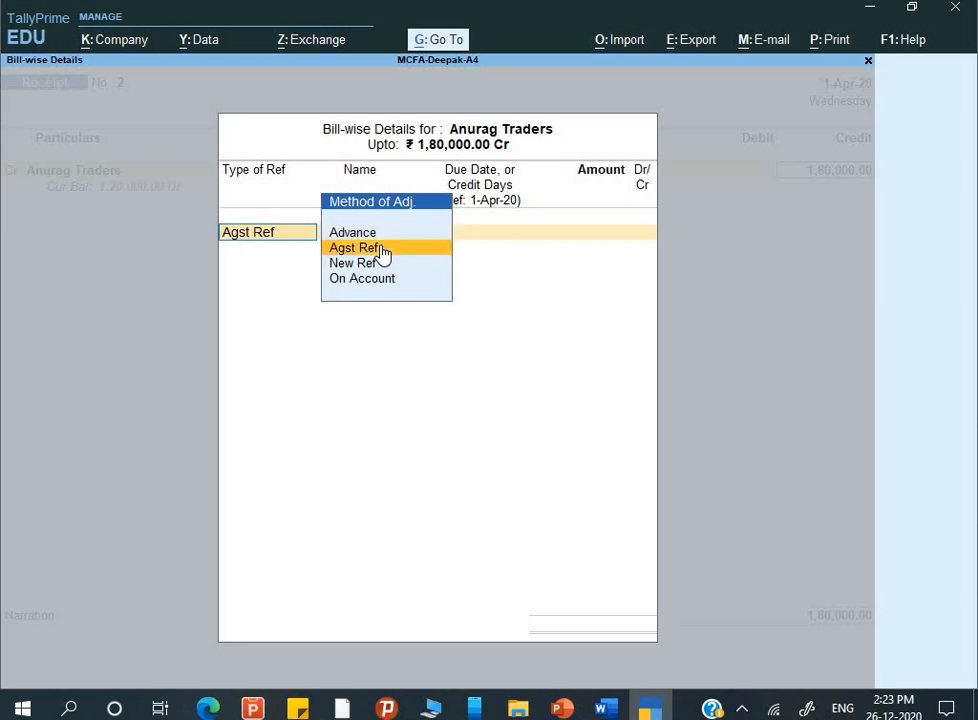
{"action": "key", "text": "Down"}
{"action": "key", "text": "Down"}
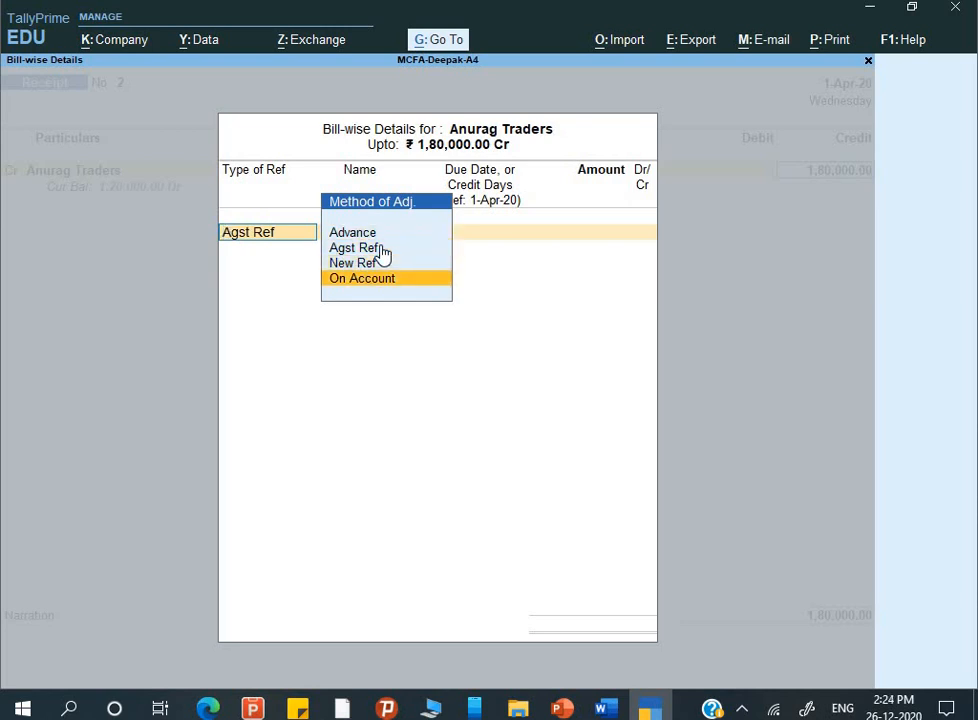
Step: Adjust the Anurag Traders receipt as Agst Ref against pending bill Sale/0240/19-20 for the full 1,80,000.00 Cr
{"action": "key", "text": "Up"}
{"action": "key", "text": "Up"}
{"action": "key", "text": "Return"}
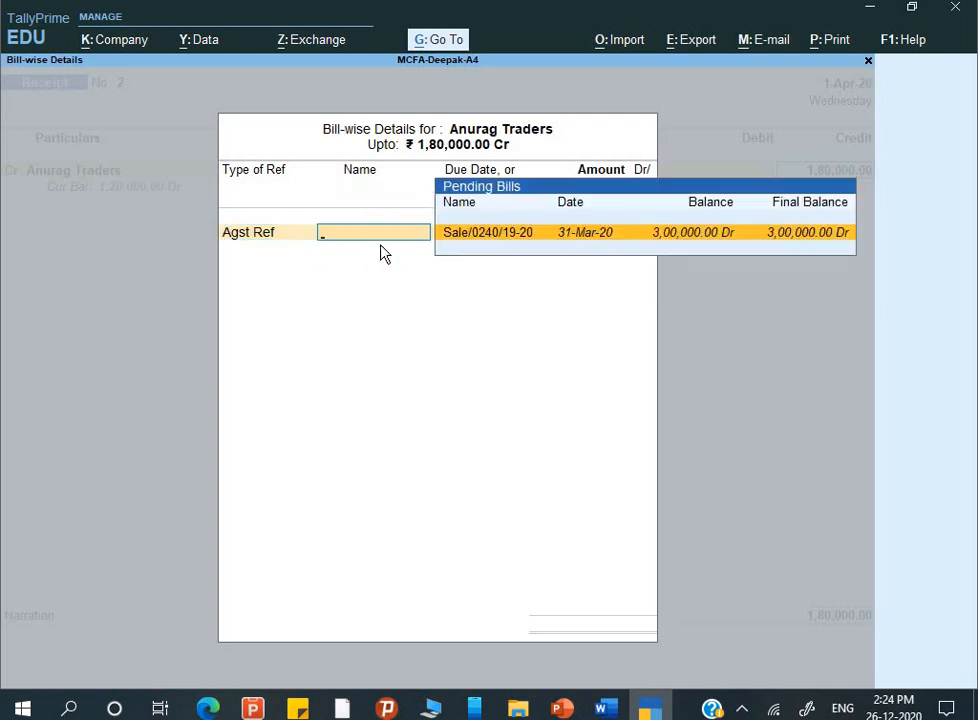
{"action": "left_click", "coordinate": [703, 246]}
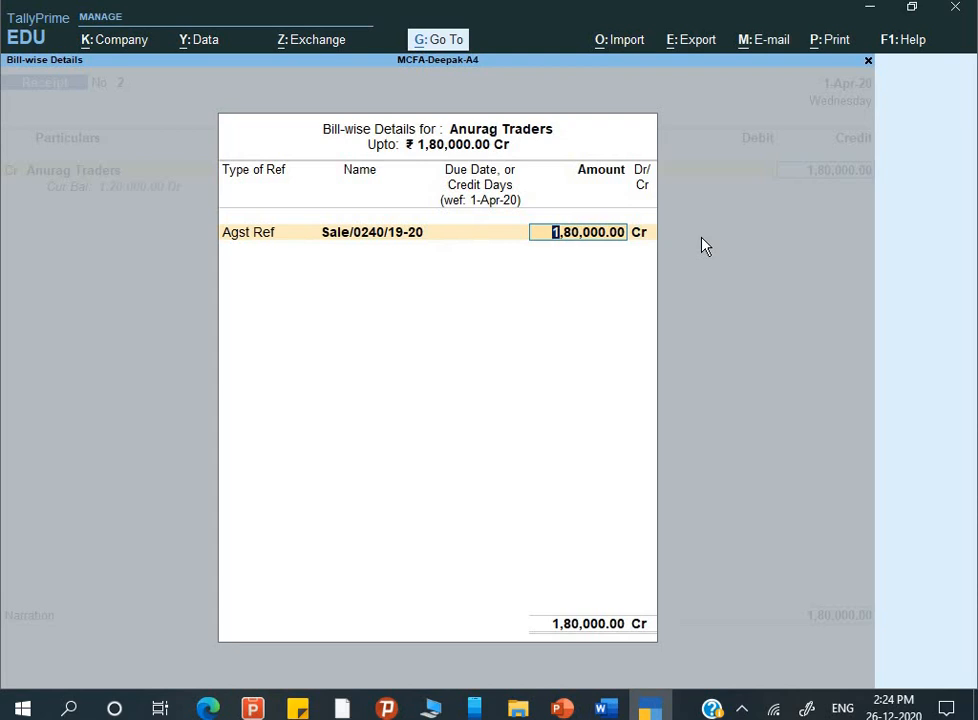
{"action": "key", "text": "Return"}
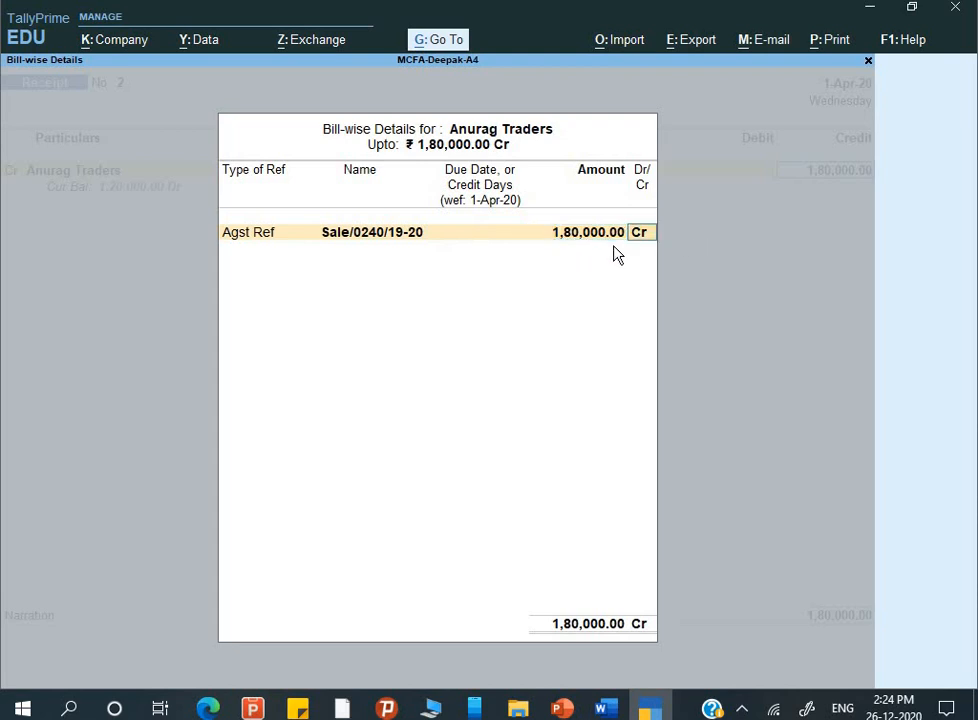
{"action": "key", "text": "Return"}
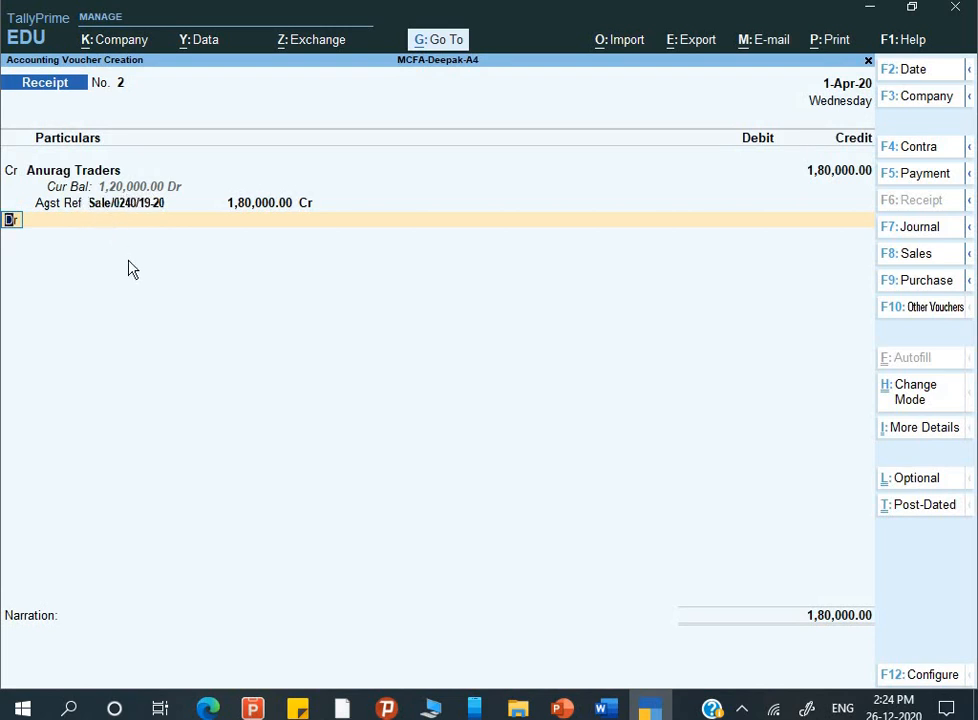
Step: Debit Cash with 1,80,000.00 in the Anurag Traders receipt voucher, checking the Q.5 wording in Word before choosing the ledger
{"action": "key", "text": "Return"}
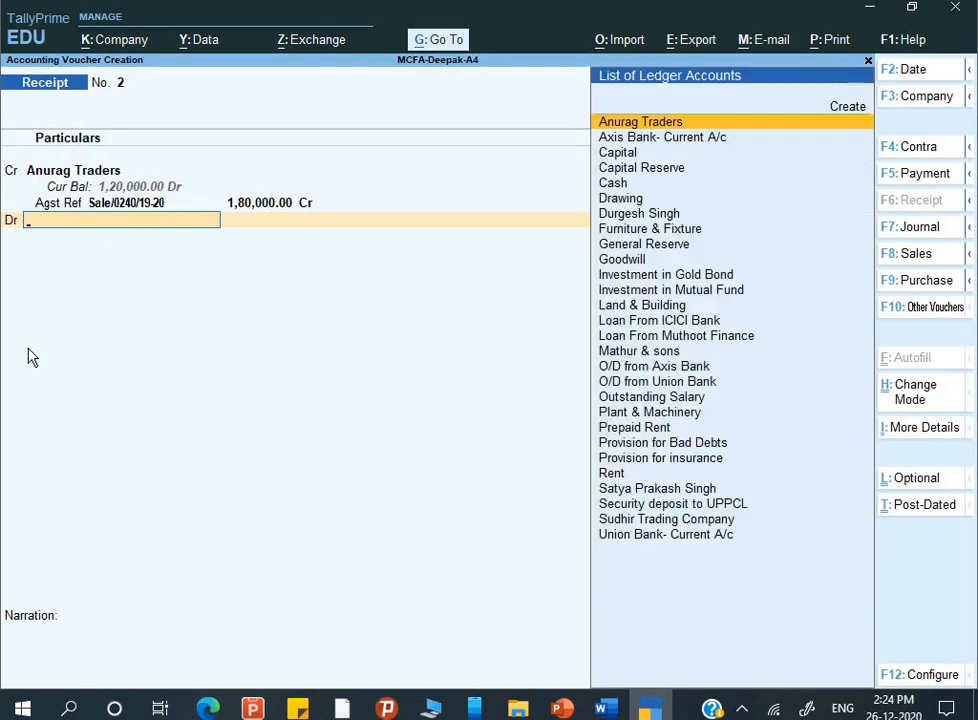
{"action": "key", "text": "alt+Tab"}
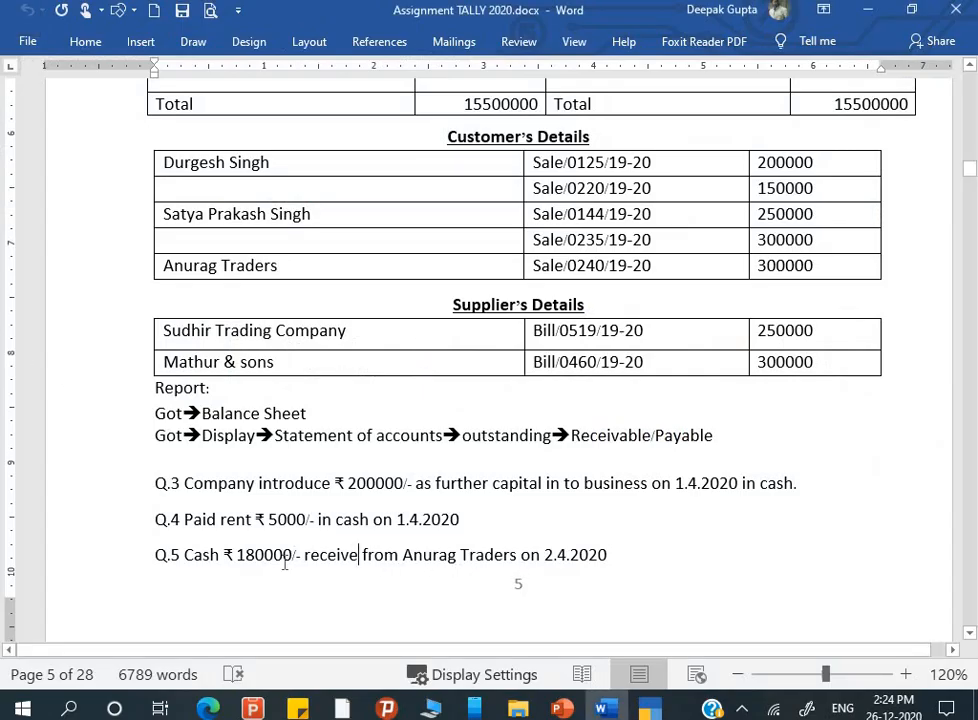
{"action": "key", "text": "alt+Tab"}
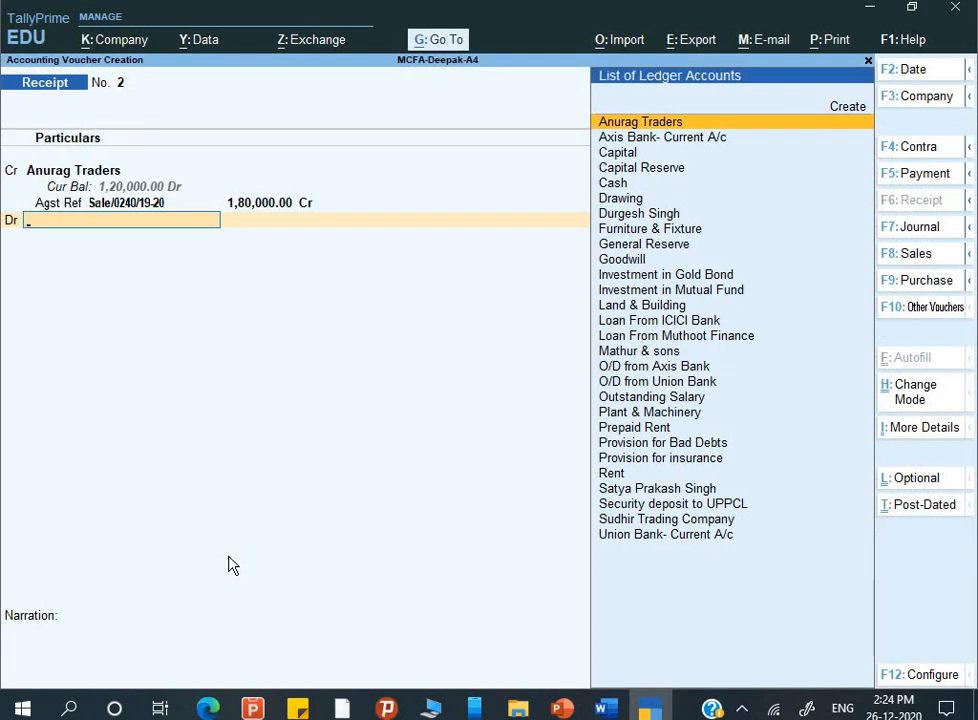
{"action": "type", "text": "C"}
{"action": "key", "text": "Down"}
{"action": "key", "text": "Down"}
{"action": "key", "text": "Down"}
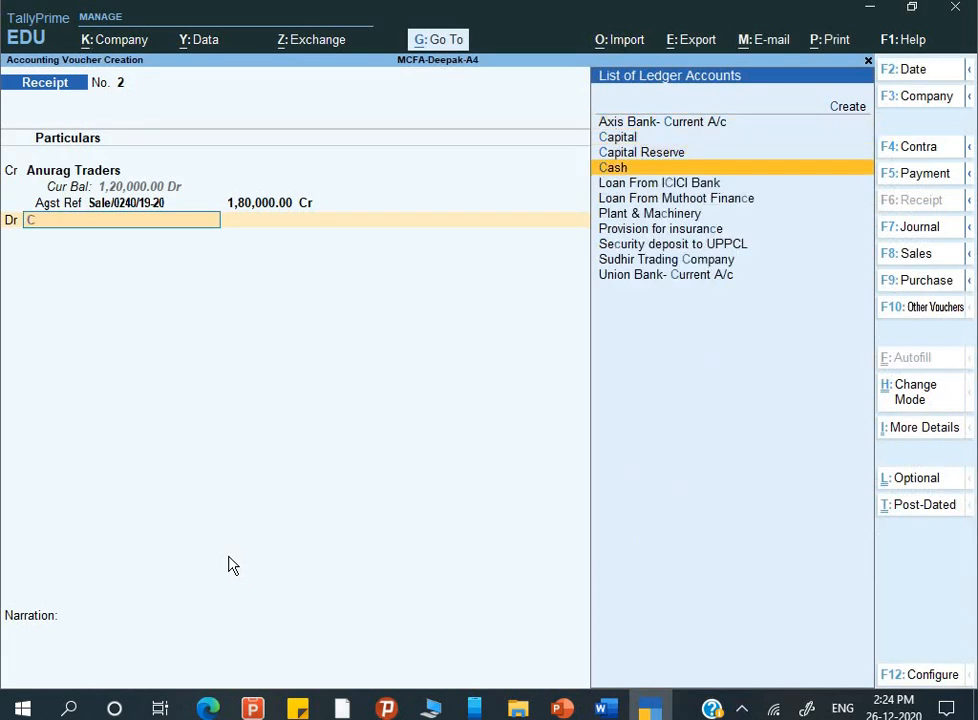
{"action": "key", "text": "Return"}
{"action": "key", "text": "Return"}
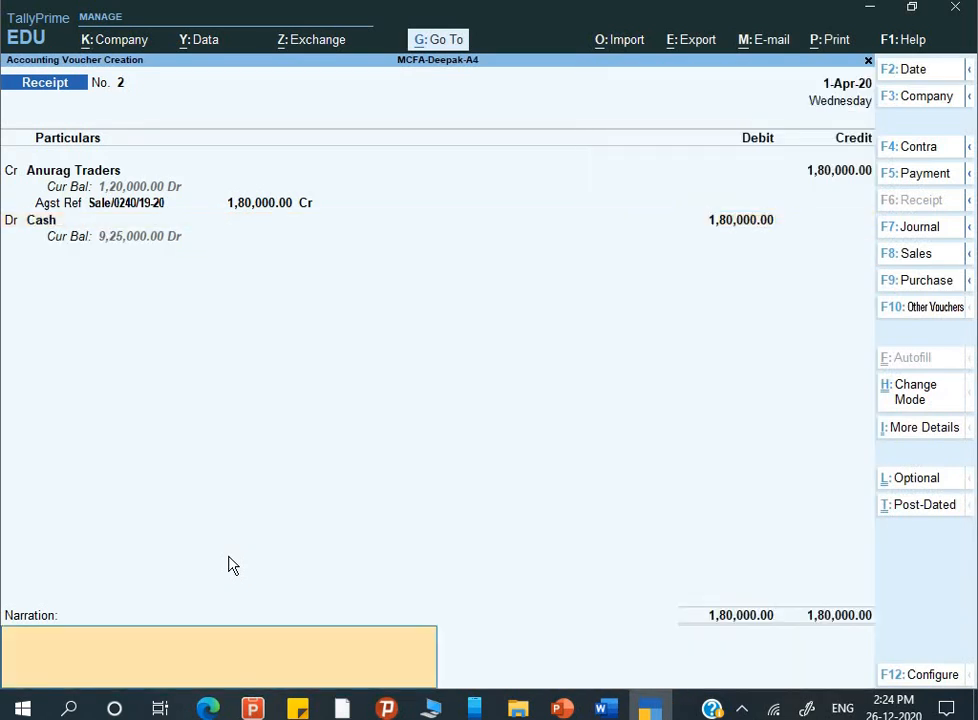
Step: Add the narration "Being amount receive" to the receipt and save the voucher
{"action": "type", "text": "Being amount receive"}
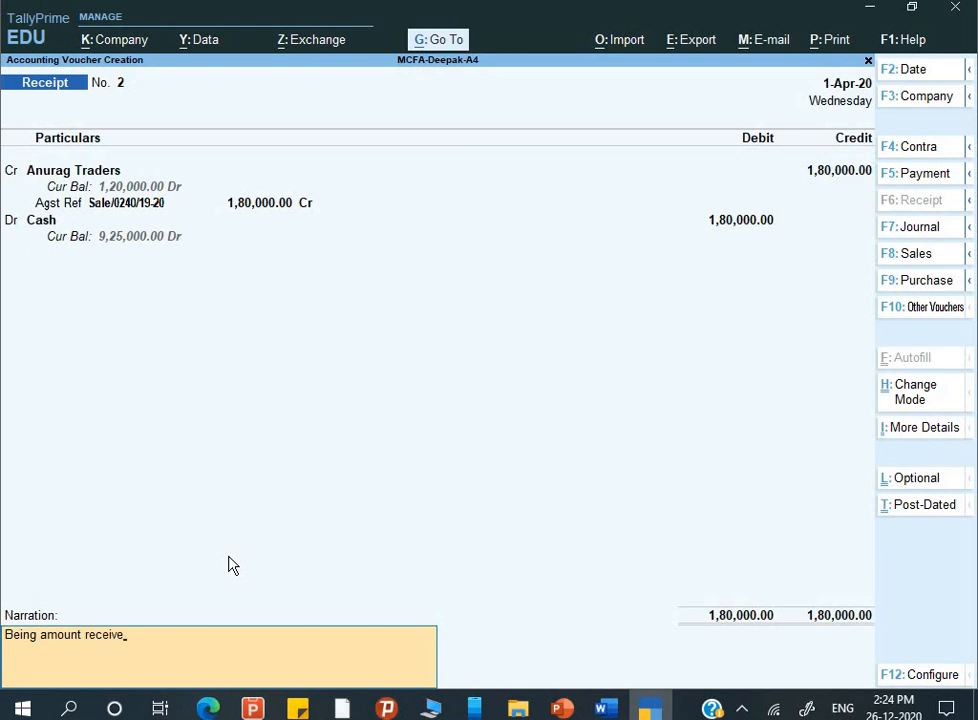
{"action": "key", "text": "Return"}
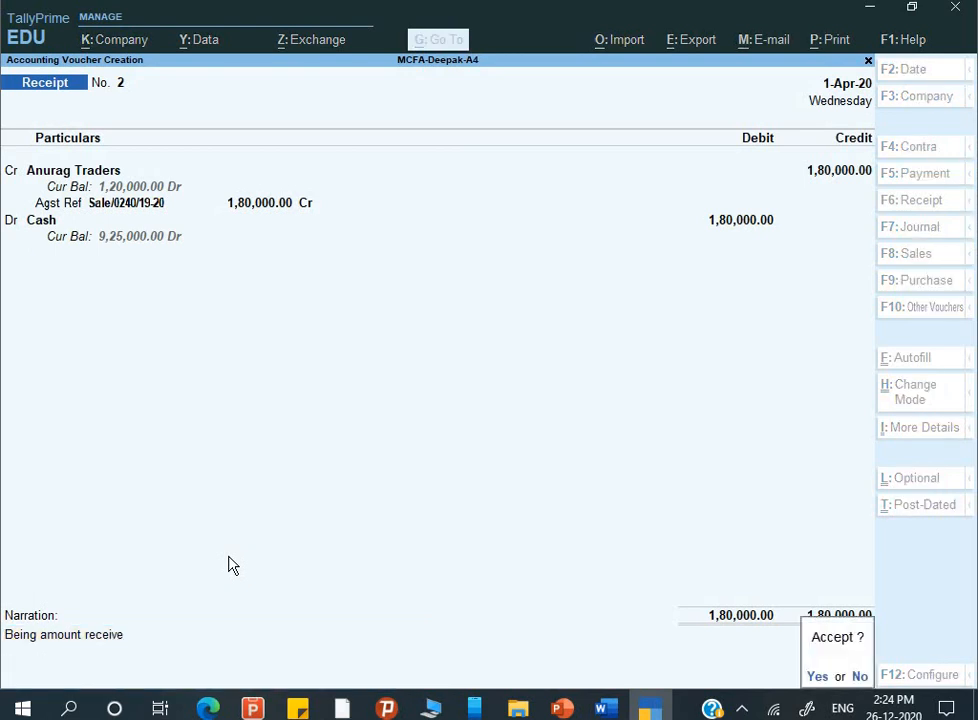
{"action": "key", "text": "Return"}
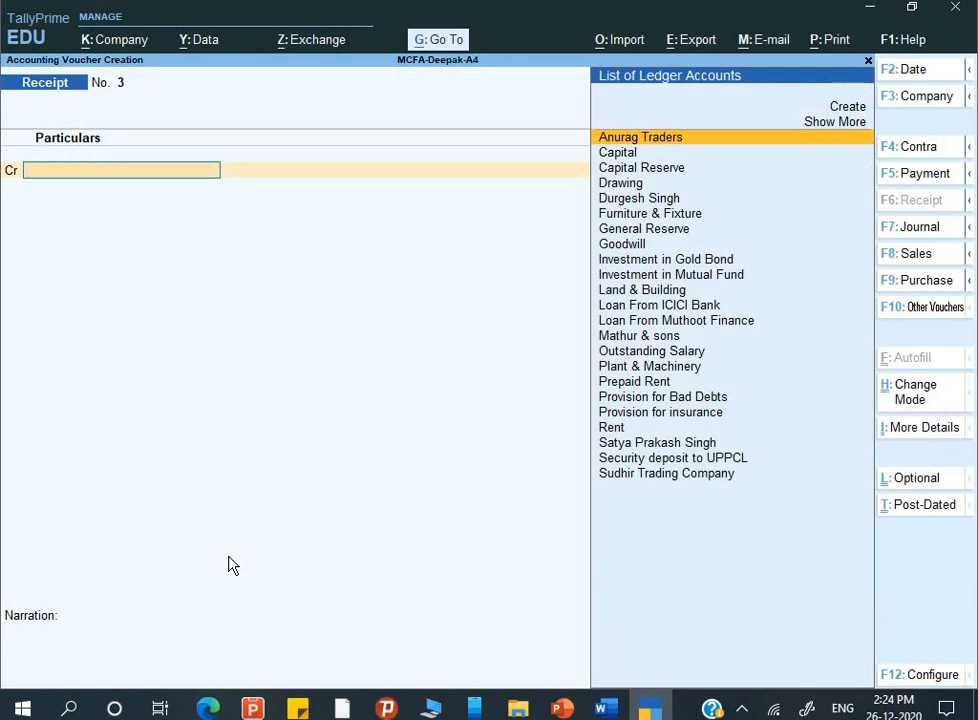
Step: Check the Q.5 date in Word, reopen the saved Anurag Traders receipt in TallyPrime and save it with voucher date 2-4-2020
{"action": "key", "text": "alt+Tab"}
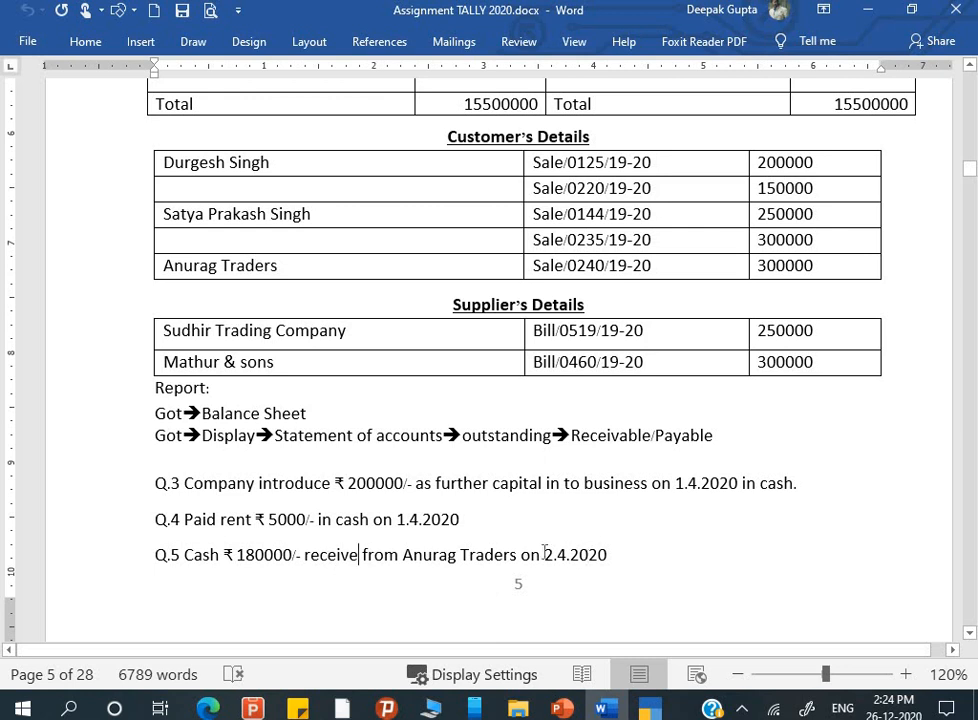
{"action": "left_click_drag", "start_coordinate": [544, 552], "coordinate": [607, 557]}
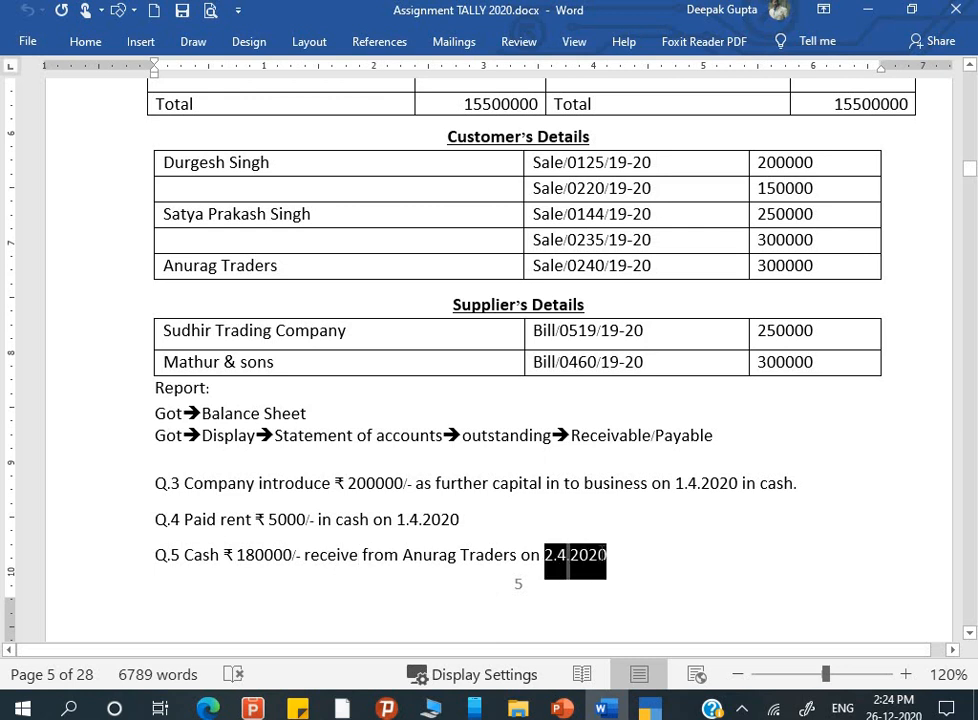
{"action": "left_click", "coordinate": [626, 556]}
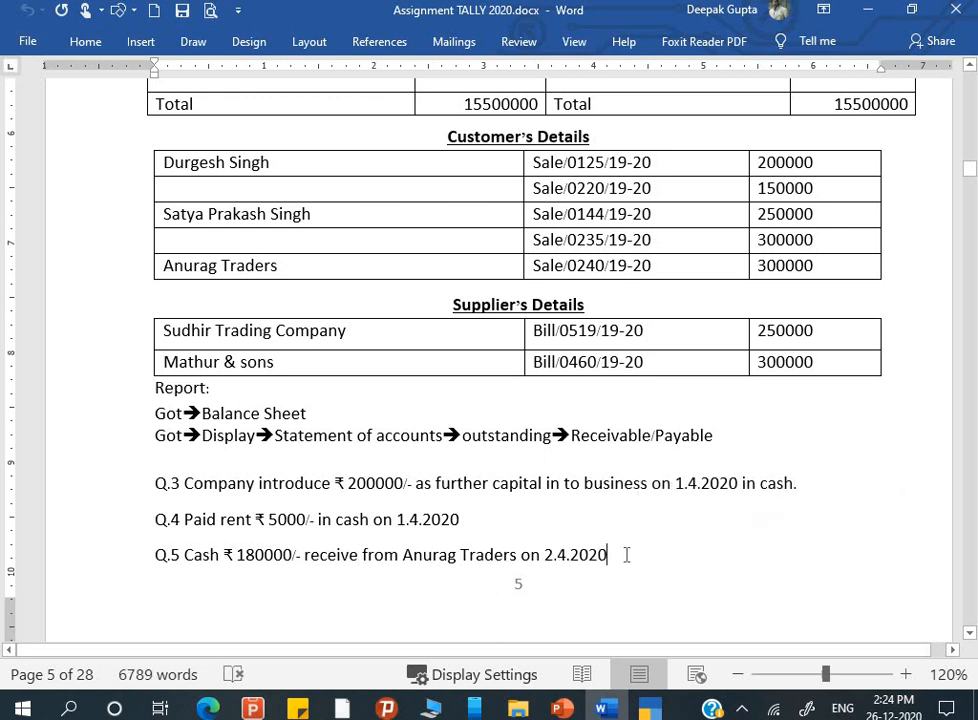
{"action": "key", "text": "alt+Tab"}
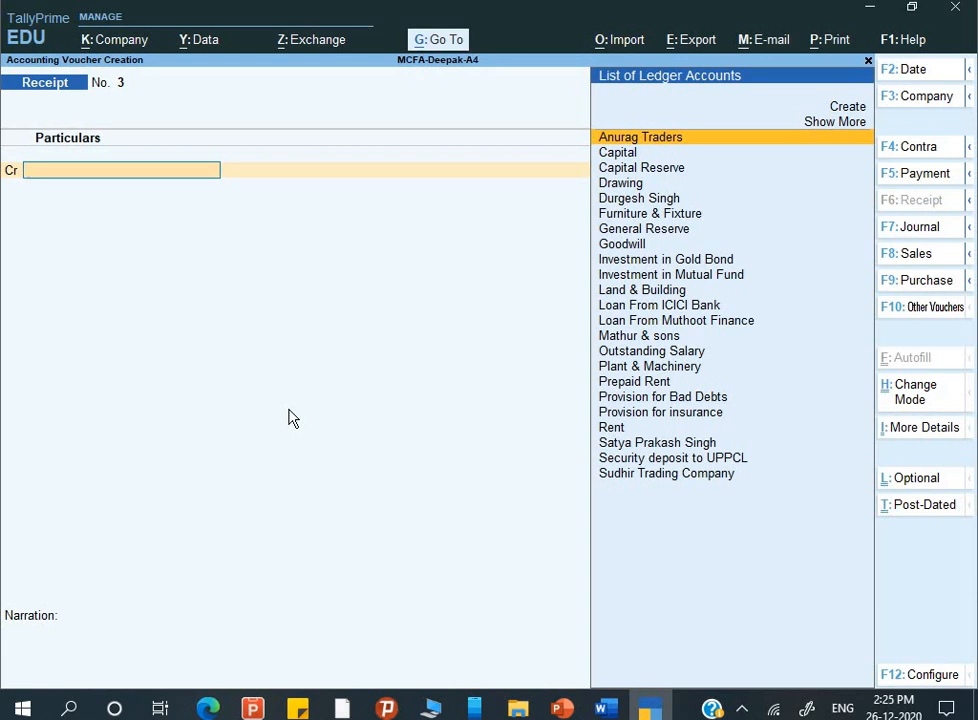
{"action": "key", "text": "Page_Up"}
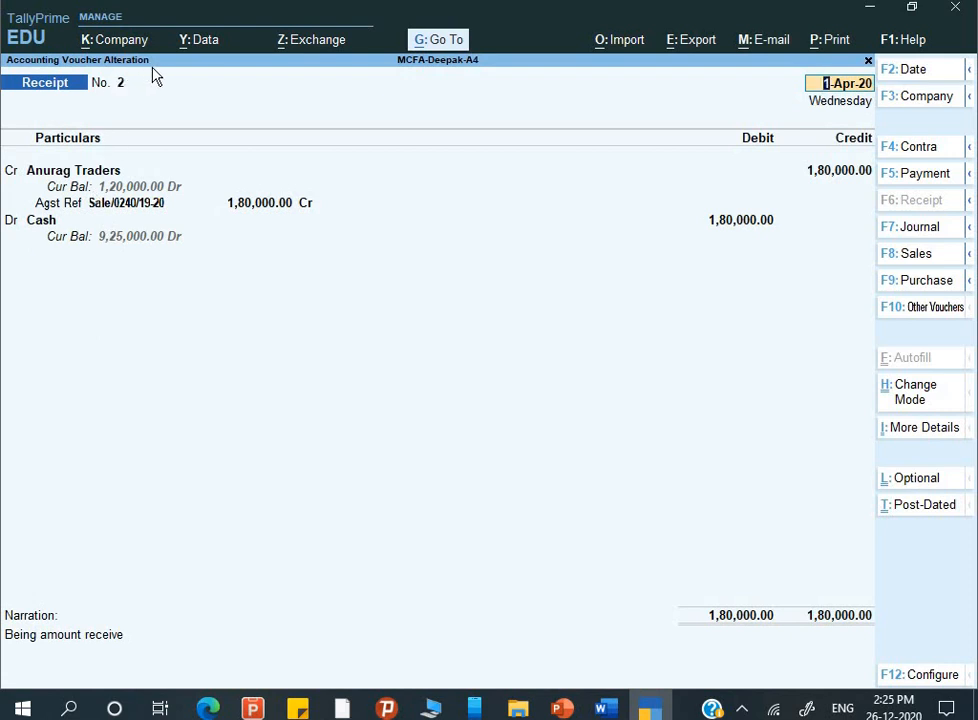
{"action": "key", "text": "F2"}
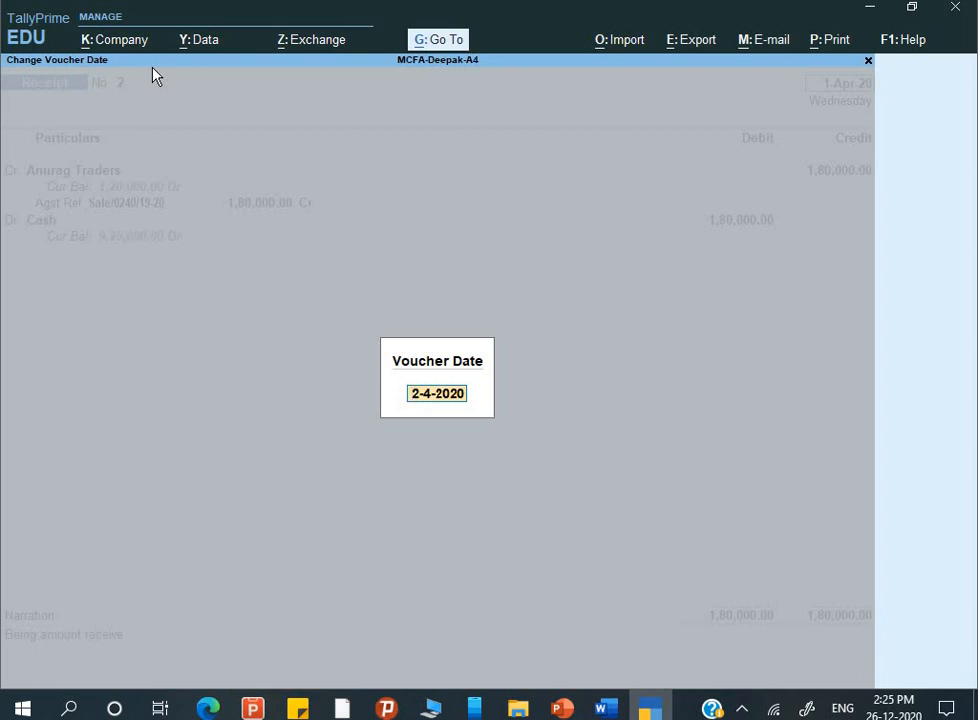
{"action": "key", "text": "Return"}
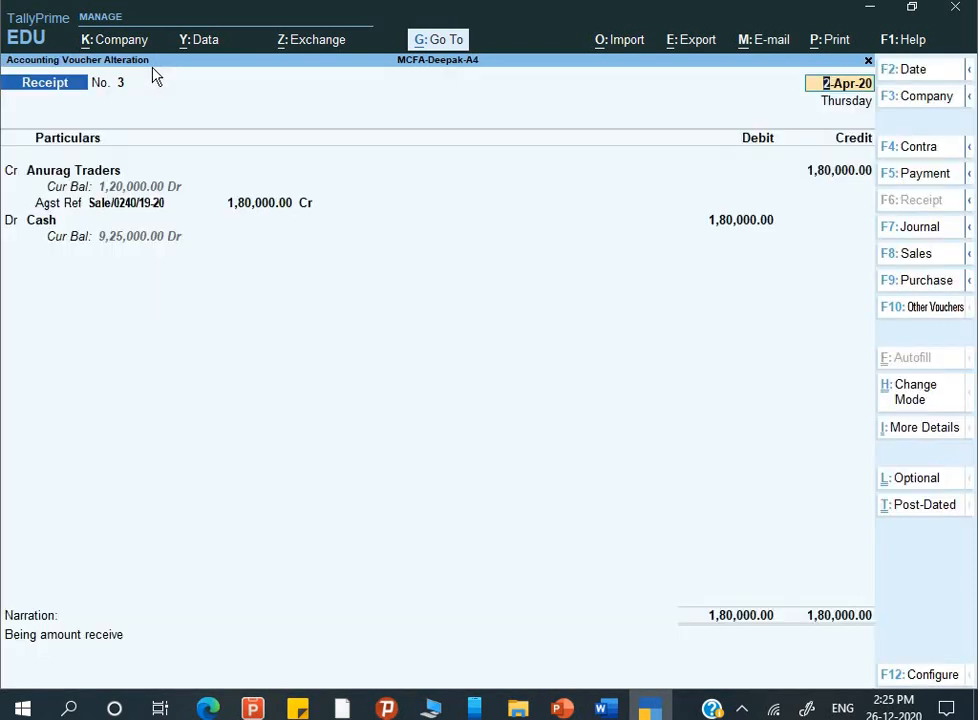
{"action": "key", "text": "Return"}
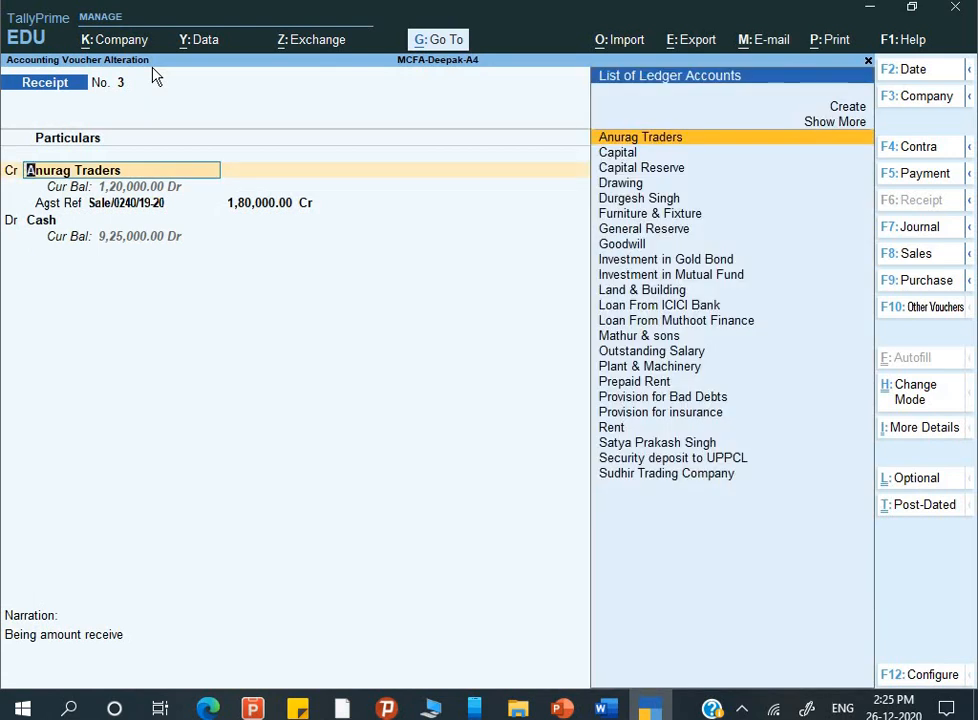
{"action": "key", "text": "Return"}
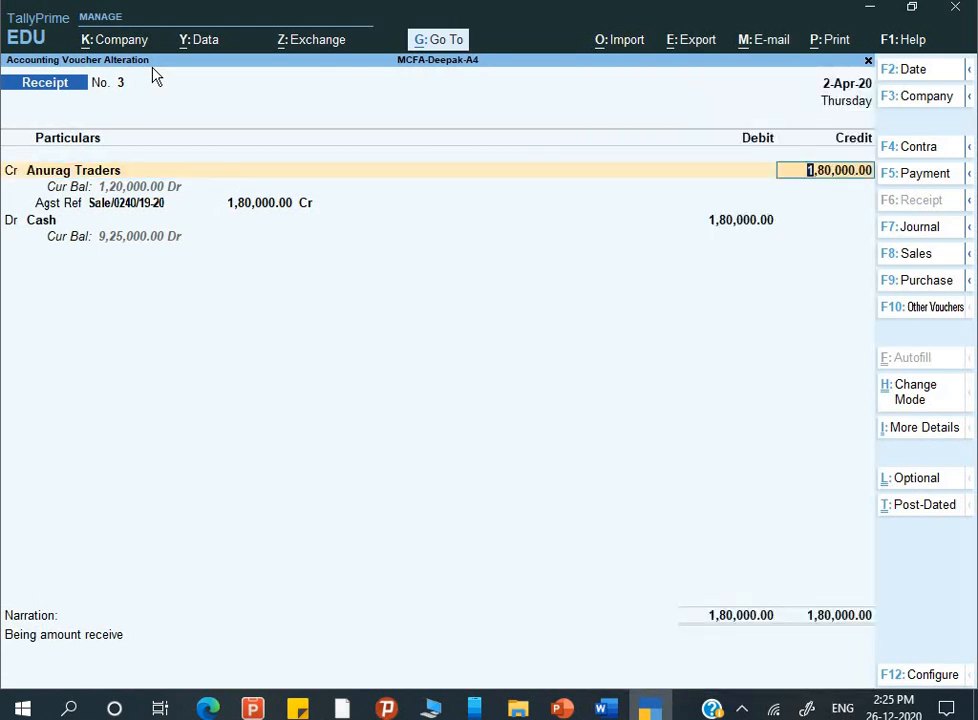
{"action": "key", "text": "ctrl"}
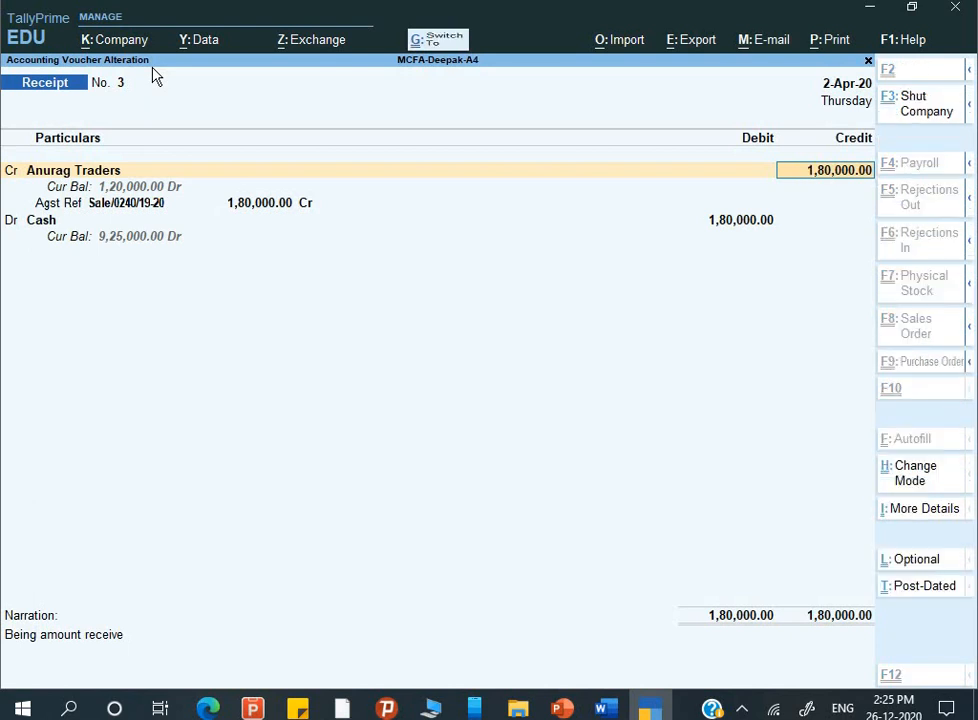
{"action": "key", "text": "ctrl+a"}
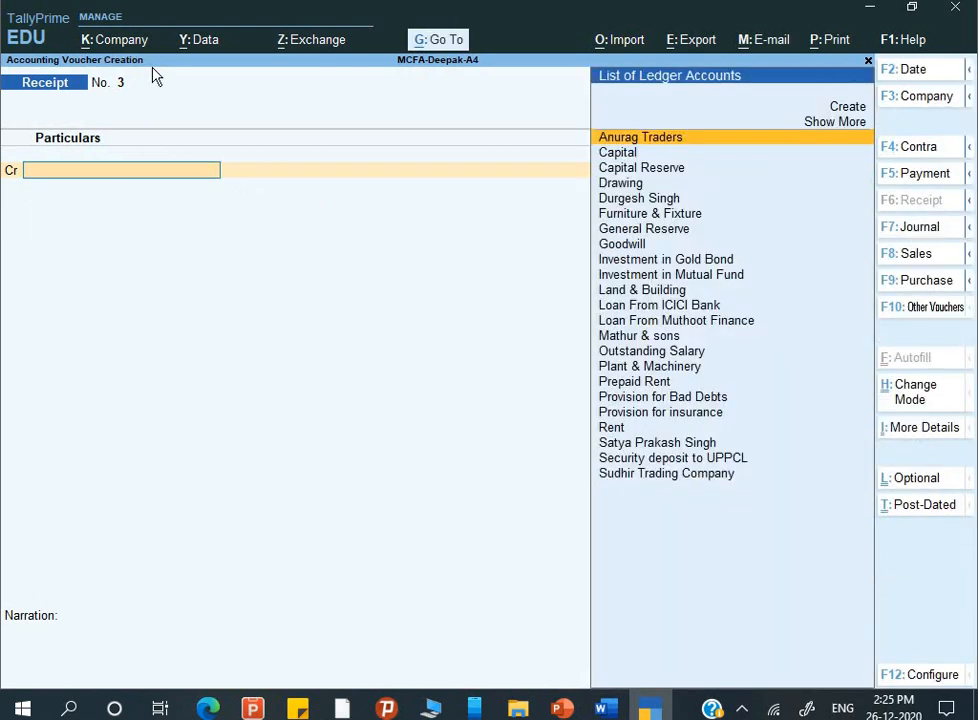
Step: Switch to Word and read the Q.6 cash deposit into Axis Bank, including its date and note denominations
{"action": "key", "text": "alt"}
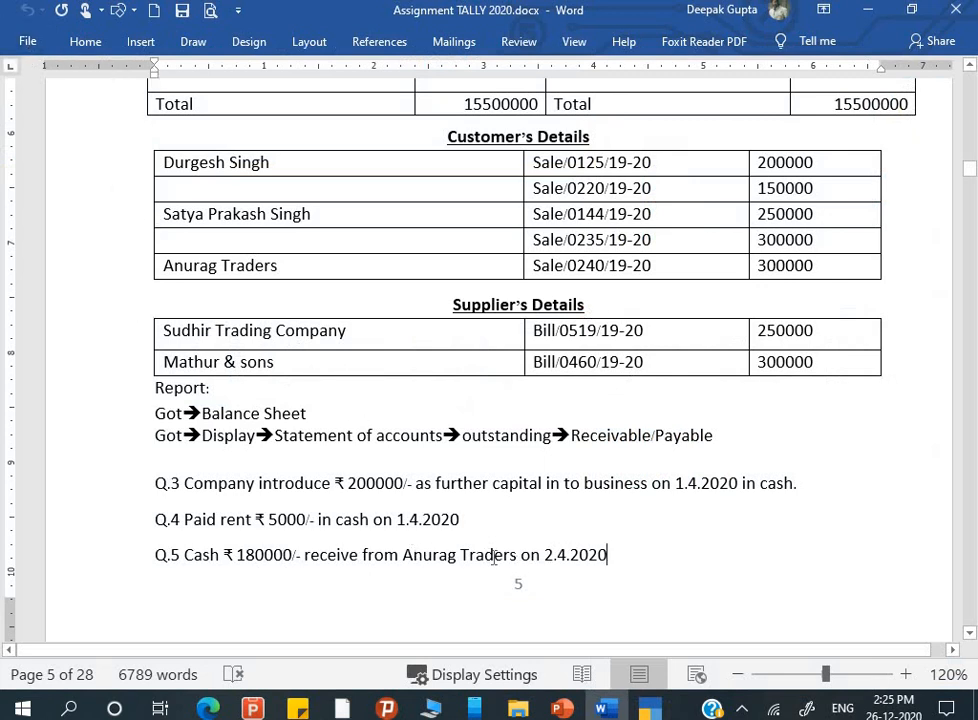
{"action": "scroll", "coordinate": [495, 555], "scroll_direction": "down", "scroll_amount": 3}
{"action": "scroll", "coordinate": [493, 557], "scroll_direction": "down", "scroll_amount": 3}
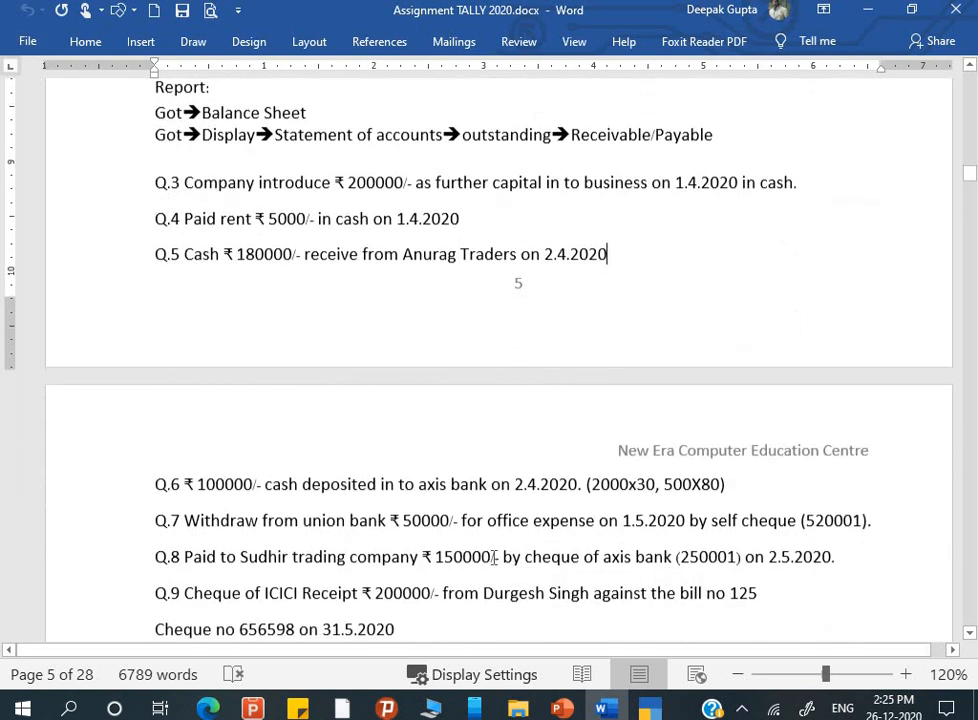
{"action": "left_click_drag", "start_coordinate": [185, 437], "coordinate": [578, 438]}
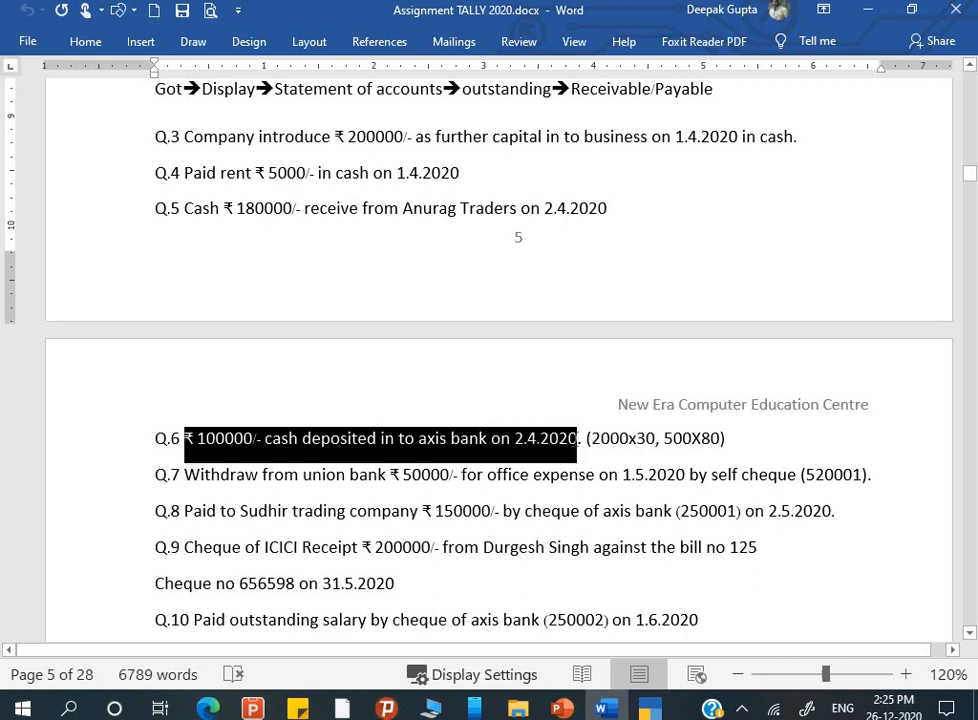
{"action": "left_click", "coordinate": [487, 438]}
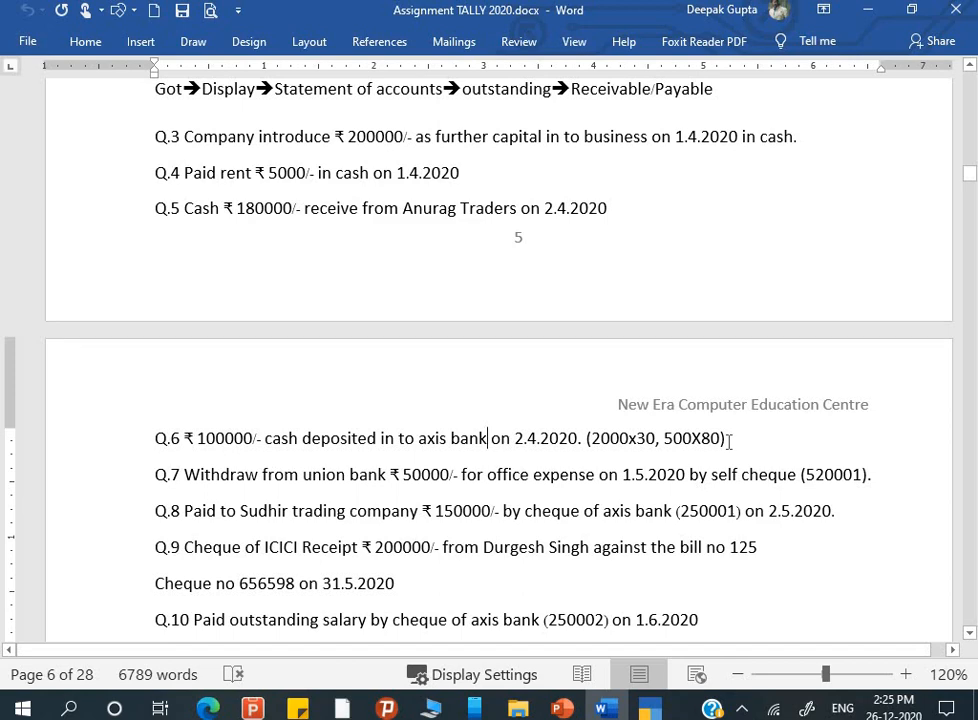
{"action": "key", "text": "alt+Tab"}
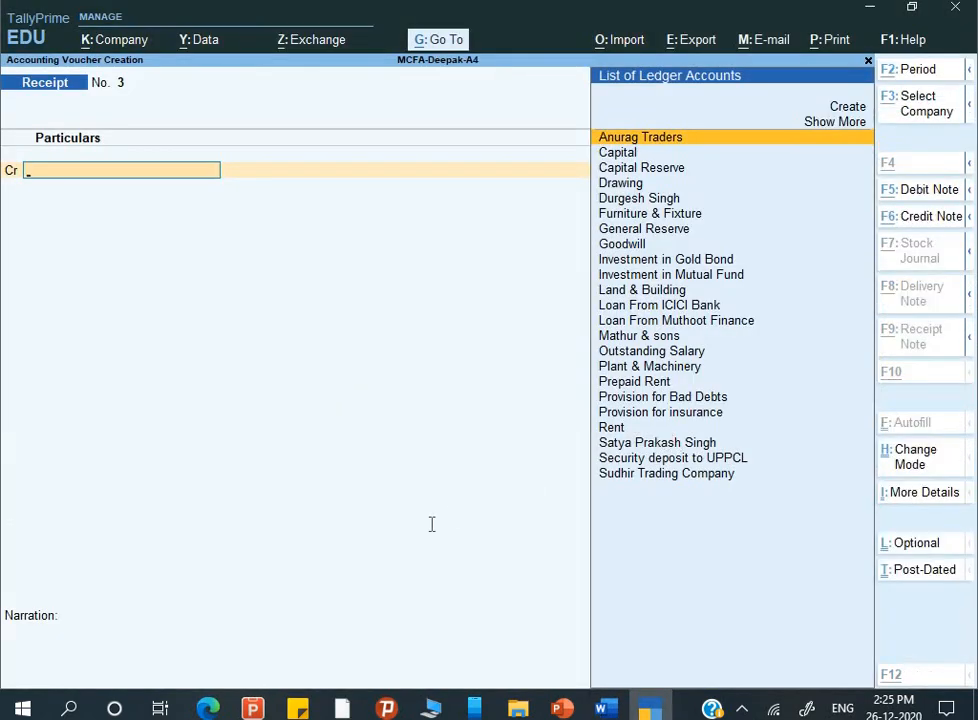
{"action": "key", "text": "alt+Tab"}
Step: Switch to TallyPrime, change the voucher type to Contra and credit Cash with 100000
{"action": "key", "text": "alt+Tab"}
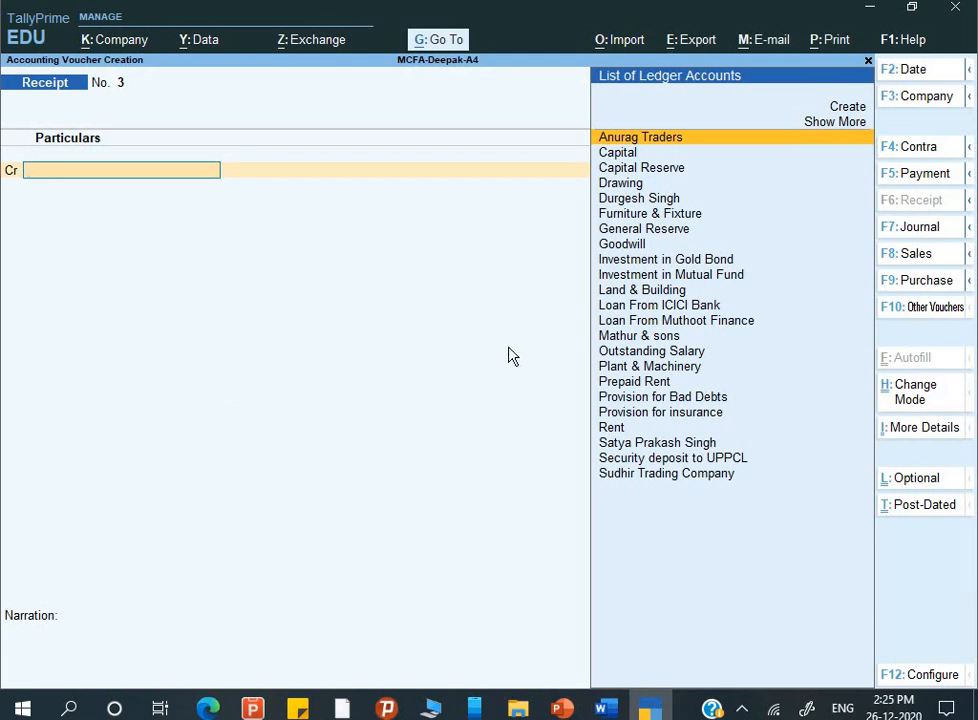
{"action": "left_click", "coordinate": [912, 150]}
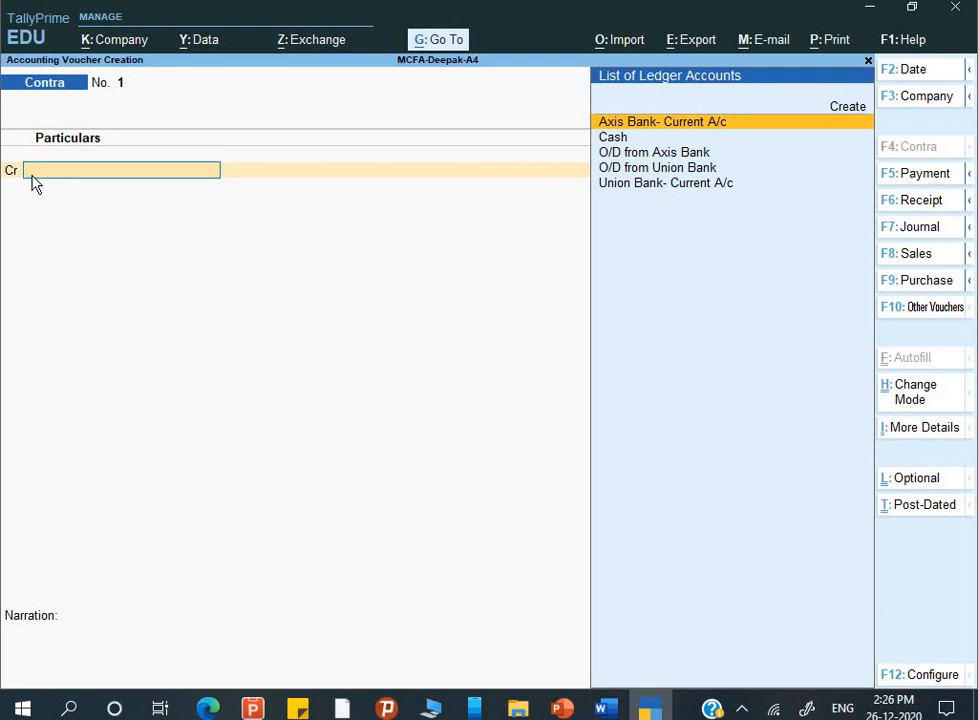
{"action": "type", "text": "C"}
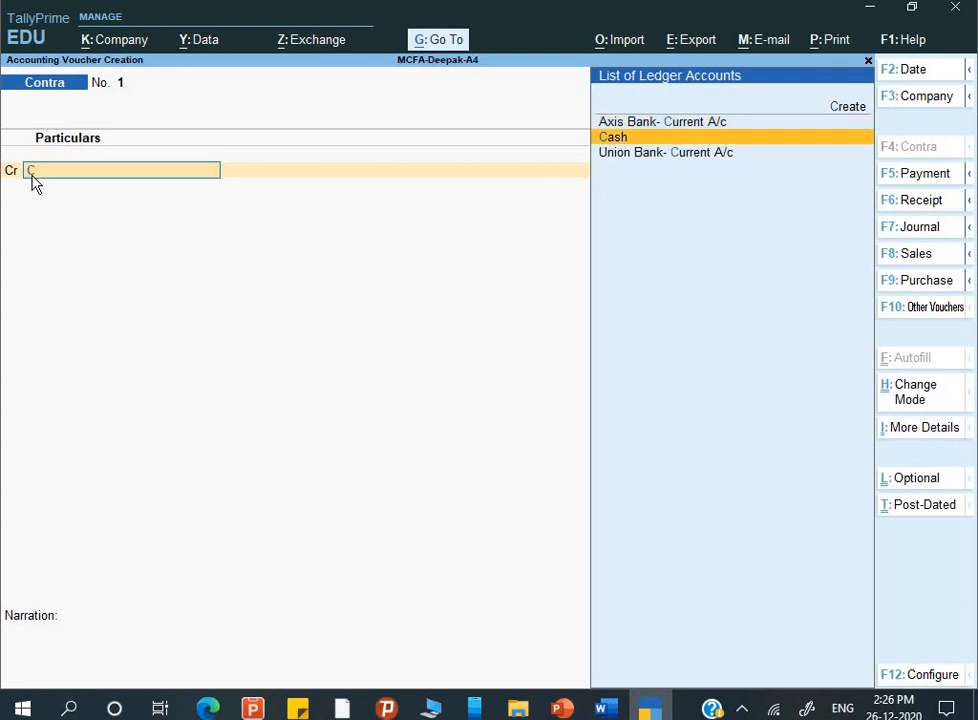
{"action": "key", "text": "Return"}
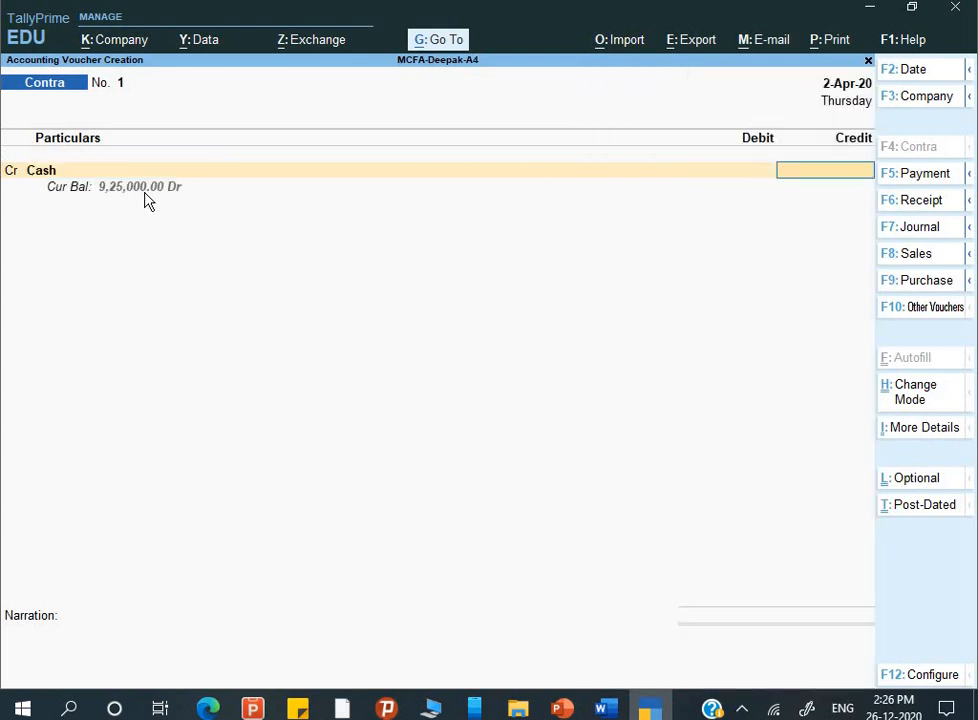
{"action": "type", "text": "100000"}
{"action": "key", "text": "Return"}
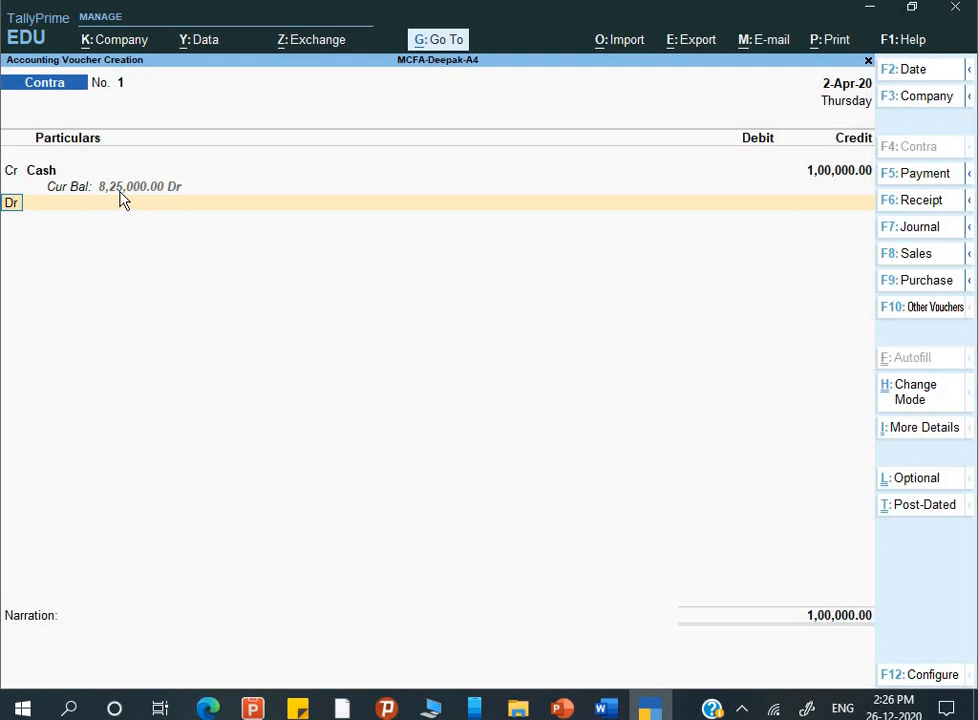
Step: Debit Axis Bank- Current A/c with 1,00,000.00 in the contra voucher
{"action": "key", "text": "Return"}
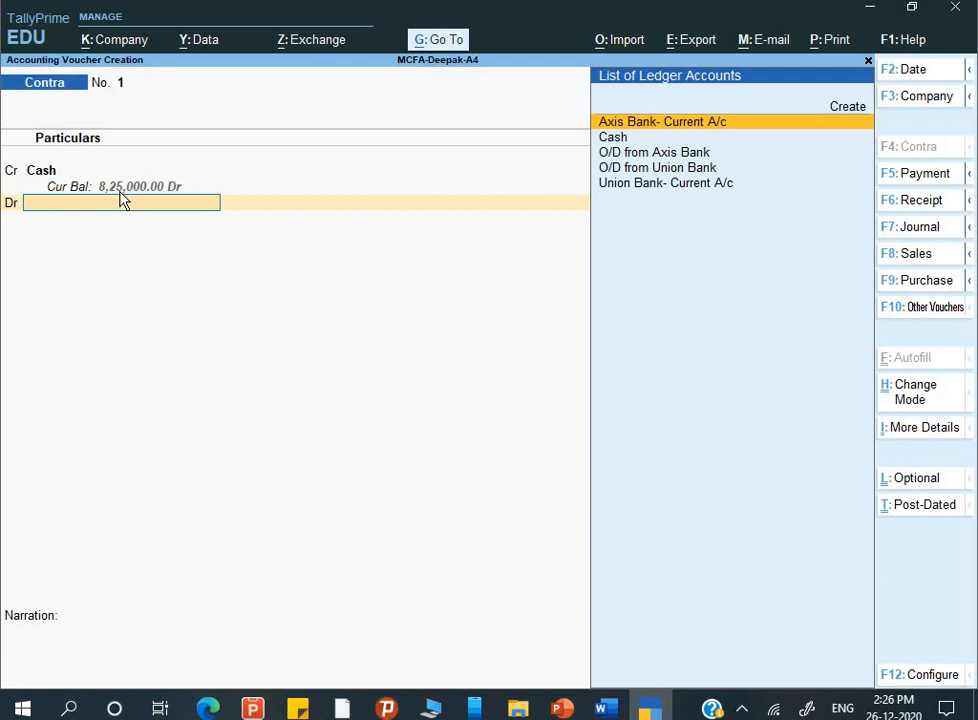
{"action": "key", "text": "Return"}
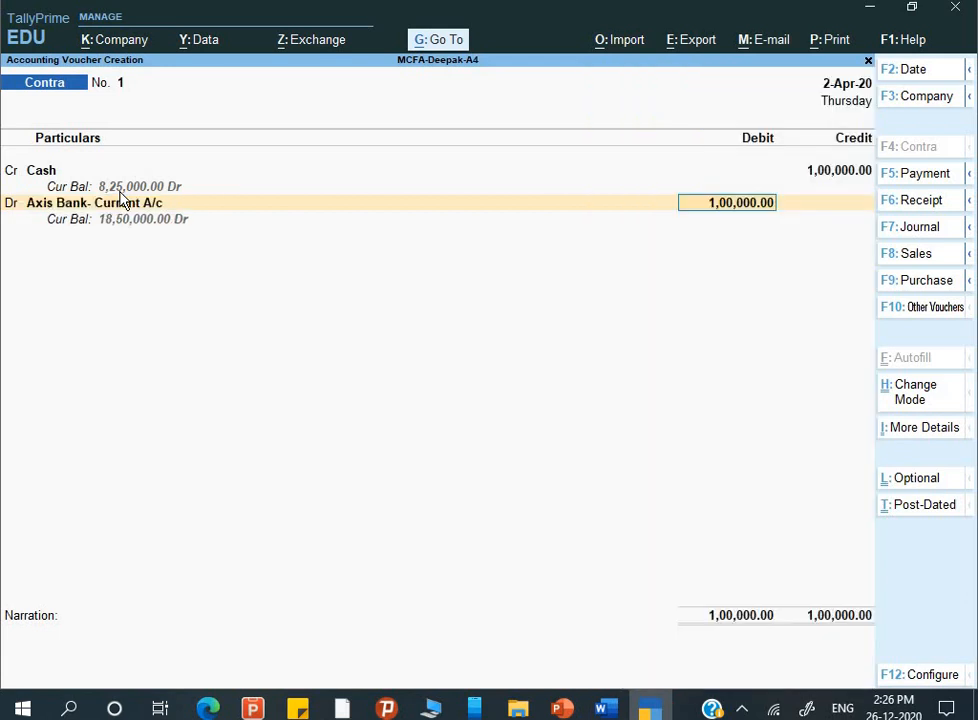
{"action": "key", "text": "Return"}
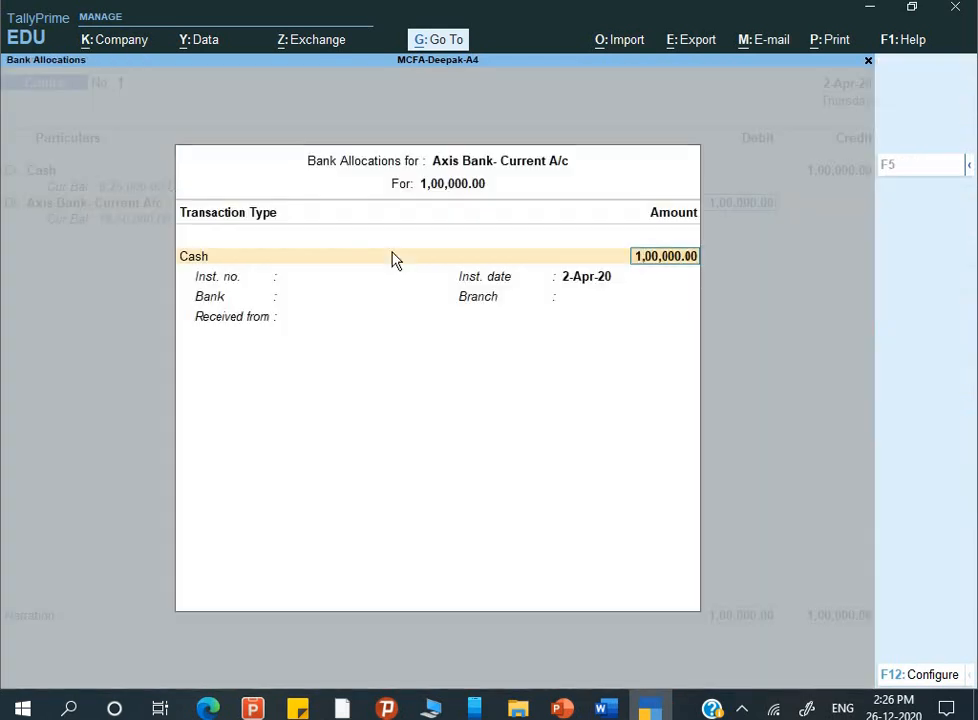
Step: Open the cash denominations for the Axis Bank deposit, check Q.6 in Word and enter 30 notes of 2000
{"action": "key", "text": "Return"}
{"action": "key", "text": "Escape"}
{"action": "key", "text": "Return"}
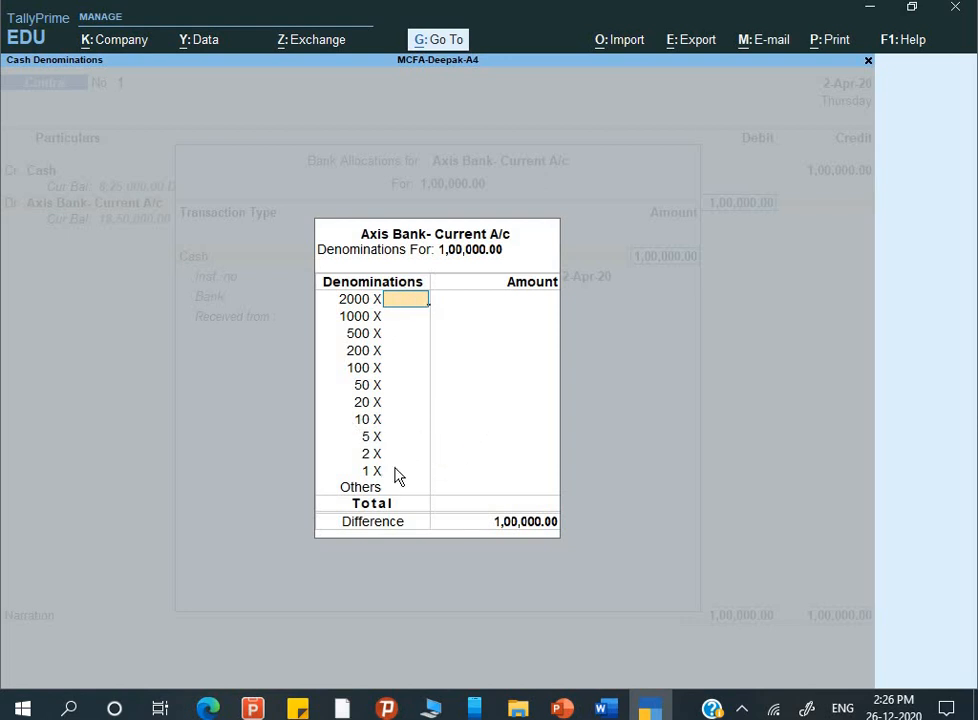
{"action": "key", "text": "alt+Tab"}
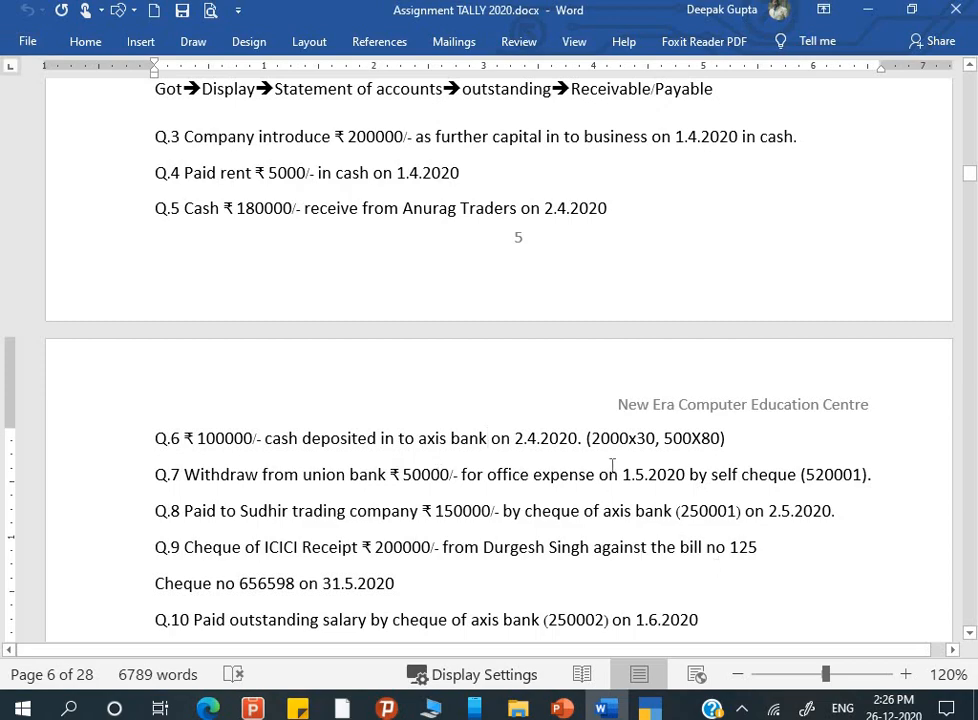
{"action": "key", "text": "alt+Tab"}
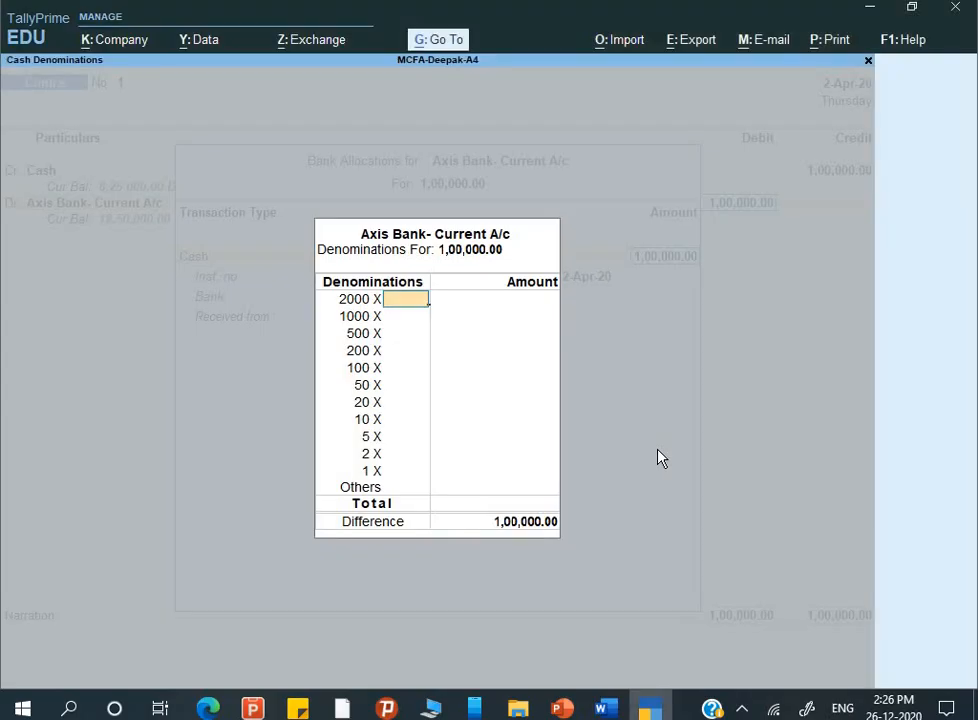
{"action": "type", "text": "30"}
{"action": "key", "text": "Return"}
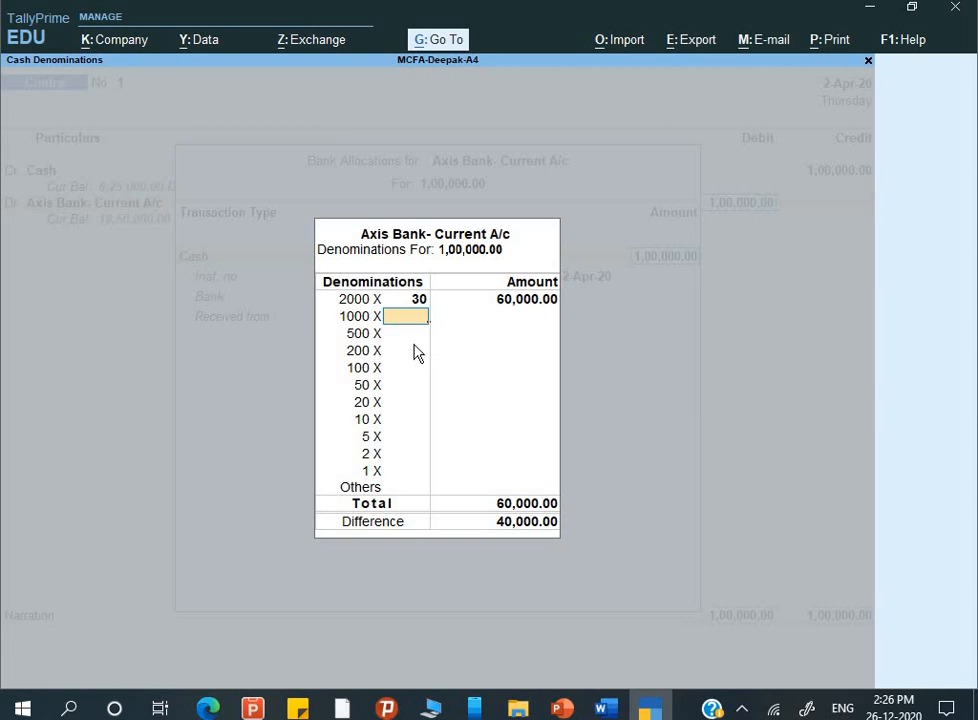
Step: Recheck the note counts in Word, then enter 80 notes of 500 and accept the cash denominations
{"action": "key", "text": "alt+Tab"}
{"action": "key", "text": "alt+Tab"}
{"action": "key", "text": "Return"}
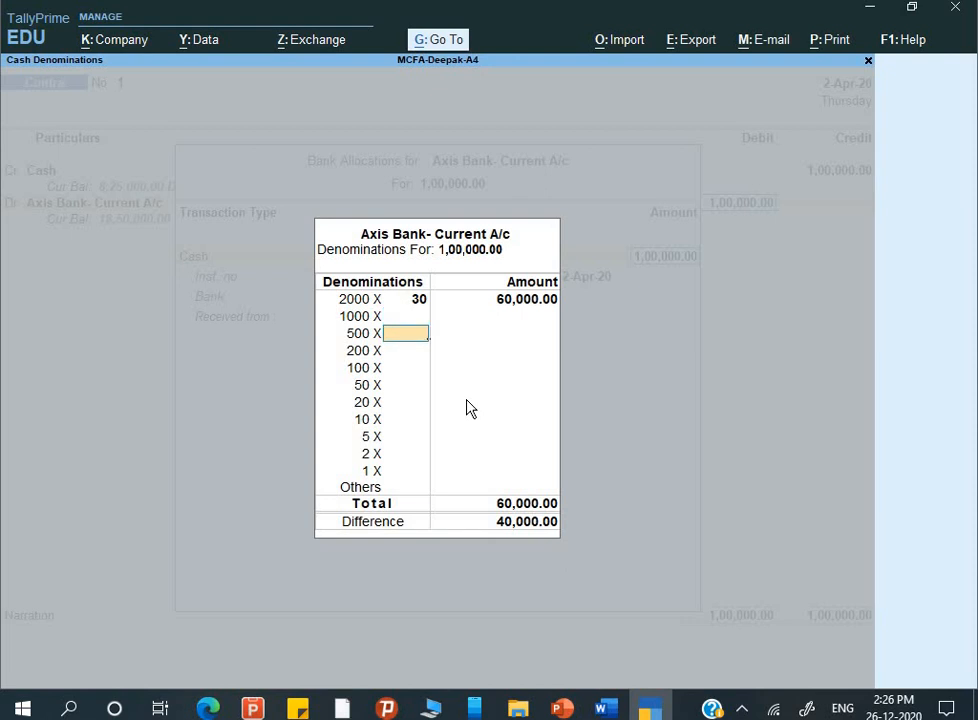
{"action": "type", "text": "80"}
{"action": "key", "text": "Return"}
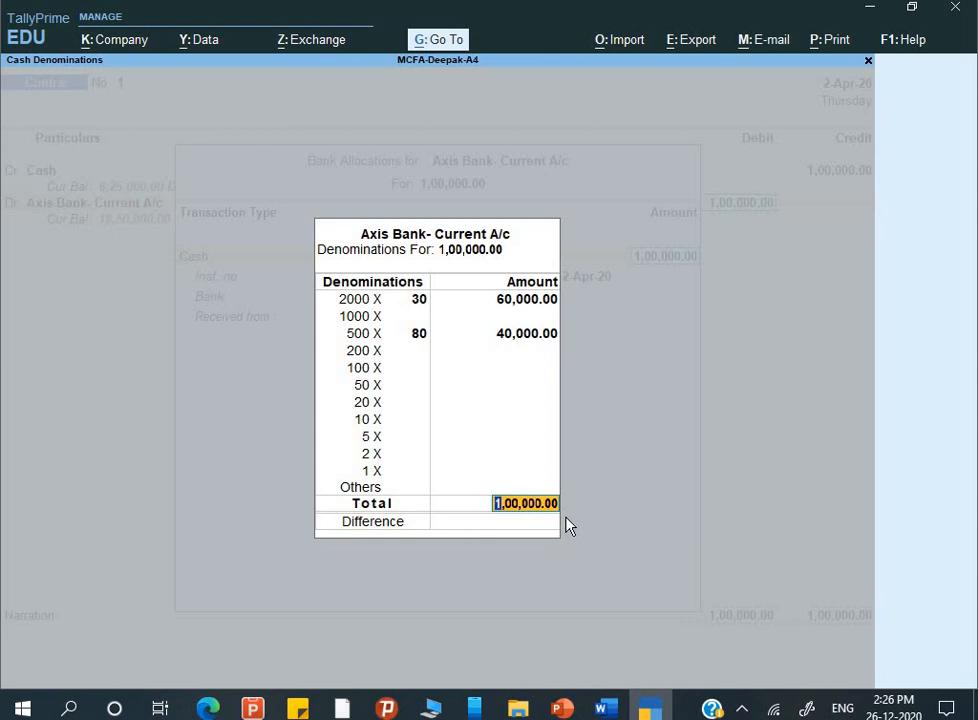
{"action": "key", "text": "Return"}
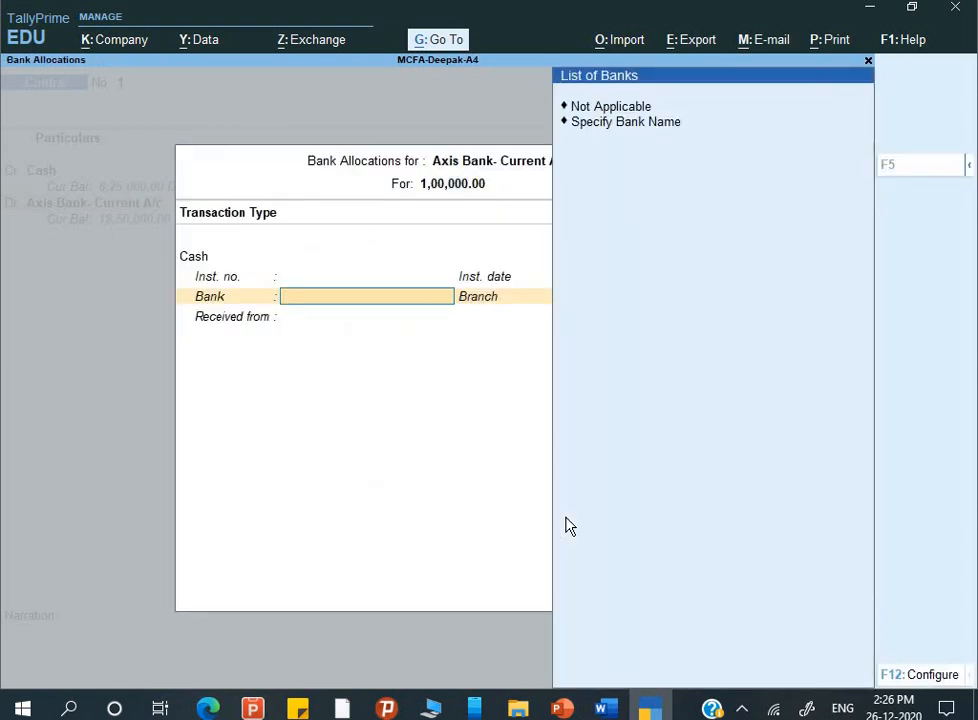
Step: Specify Axis Bank as the bank name and Golghar as the branch in the bank allocation
{"action": "key", "text": "Down"}
{"action": "key", "text": "Return"}
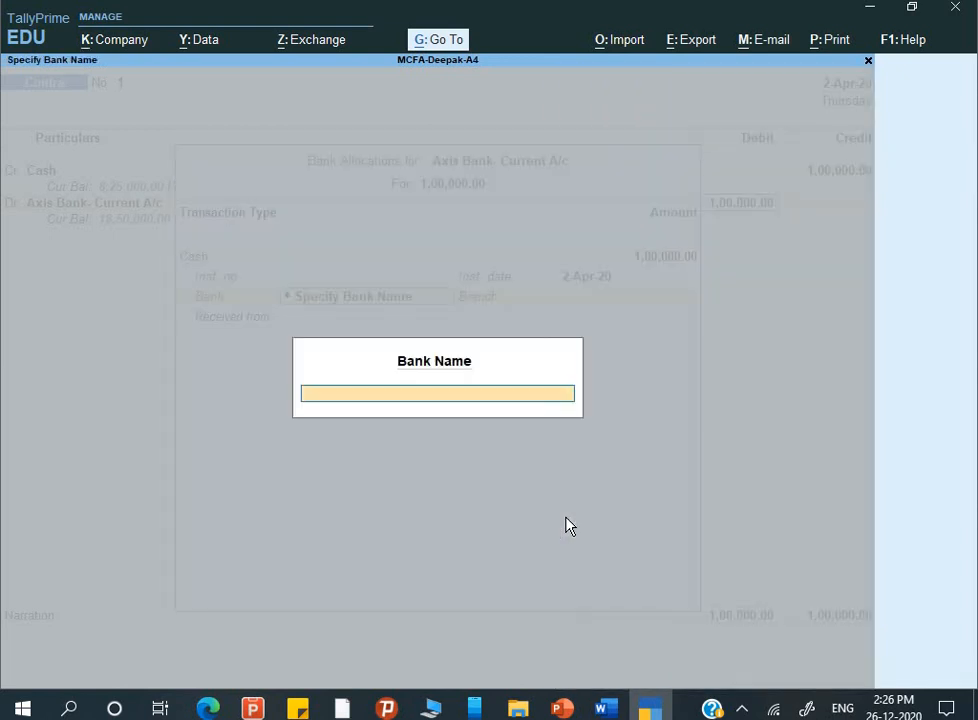
{"action": "type", "text": "Axis Bank"}
{"action": "key", "text": "Return"}
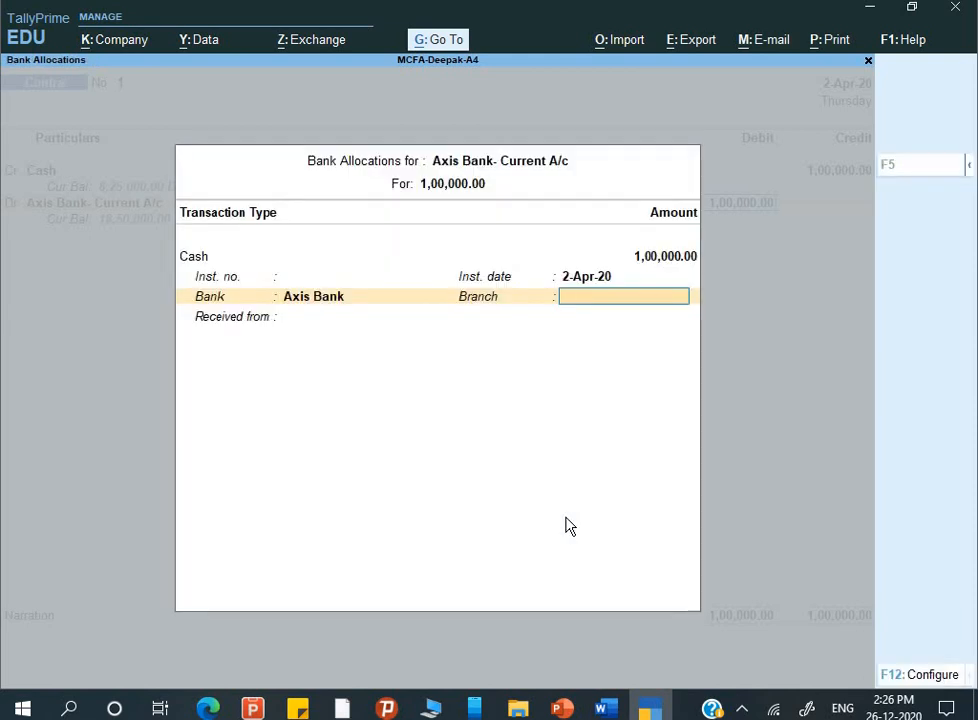
{"action": "type", "text": "Golghar"}
{"action": "key", "text": "Return"}
{"action": "key", "text": "Return"}
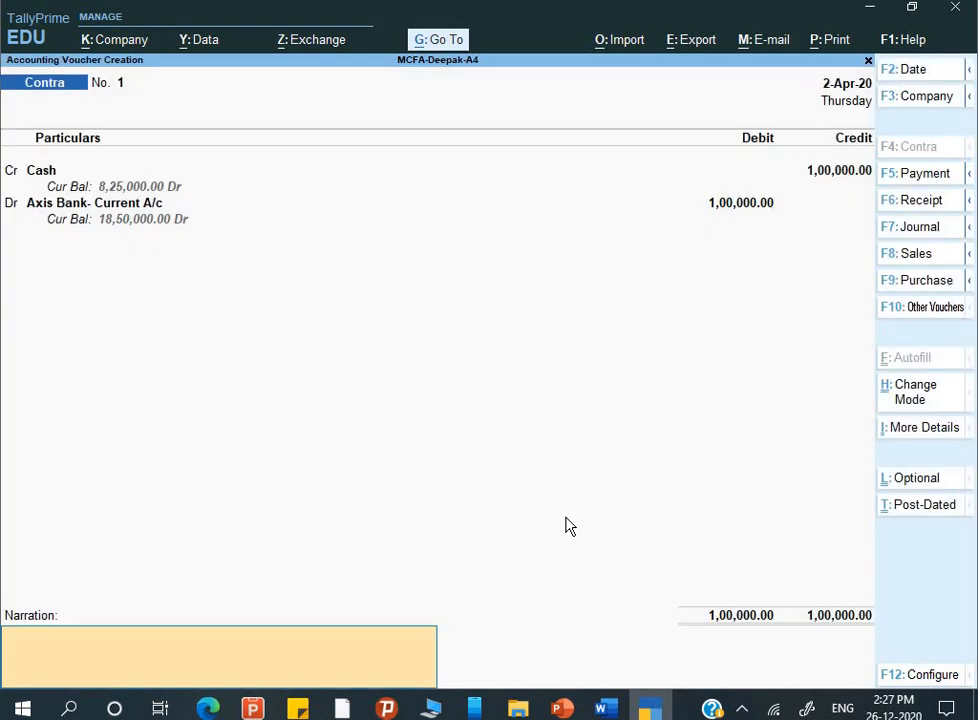
{"action": "type", "text": "Being"}
{"action": "key", "text": "BackSpace"}
{"action": "key", "text": "BackSpace"}
{"action": "key", "text": "BackSpace"}
{"action": "key", "text": "BackSpace"}
{"action": "key", "text": "BackSpace"}
Step: Return to the Axis Bank allocation and enter Cashires in its Received from detail
{"action": "key", "text": "Return"}
{"action": "key", "text": "n"}
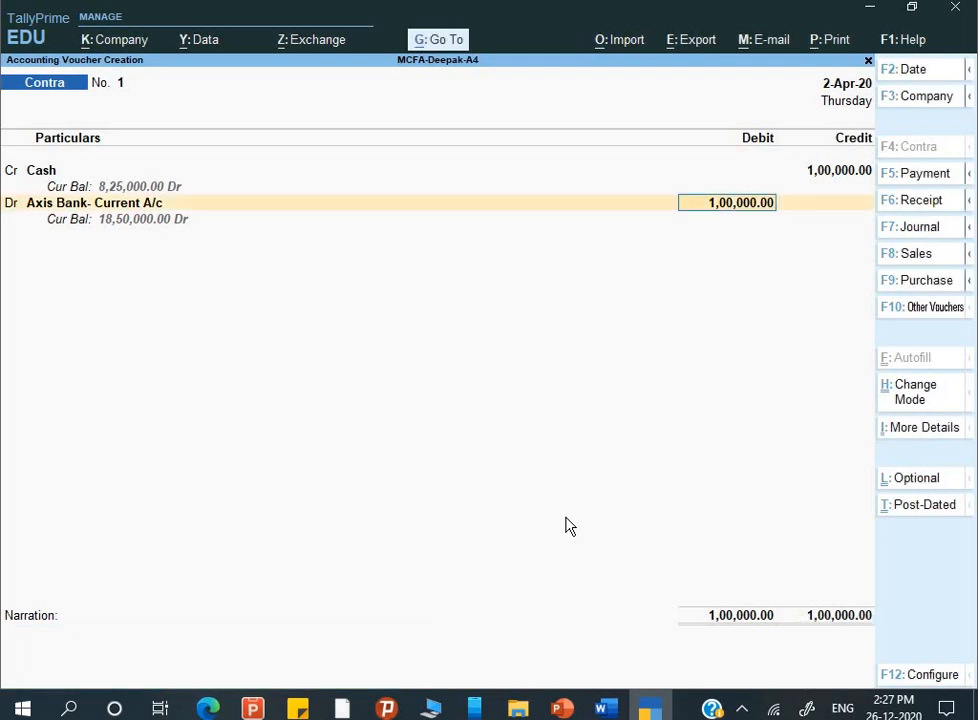
{"action": "key", "text": "Return"}
{"action": "key", "text": "Return"}
{"action": "key", "text": "Return"}
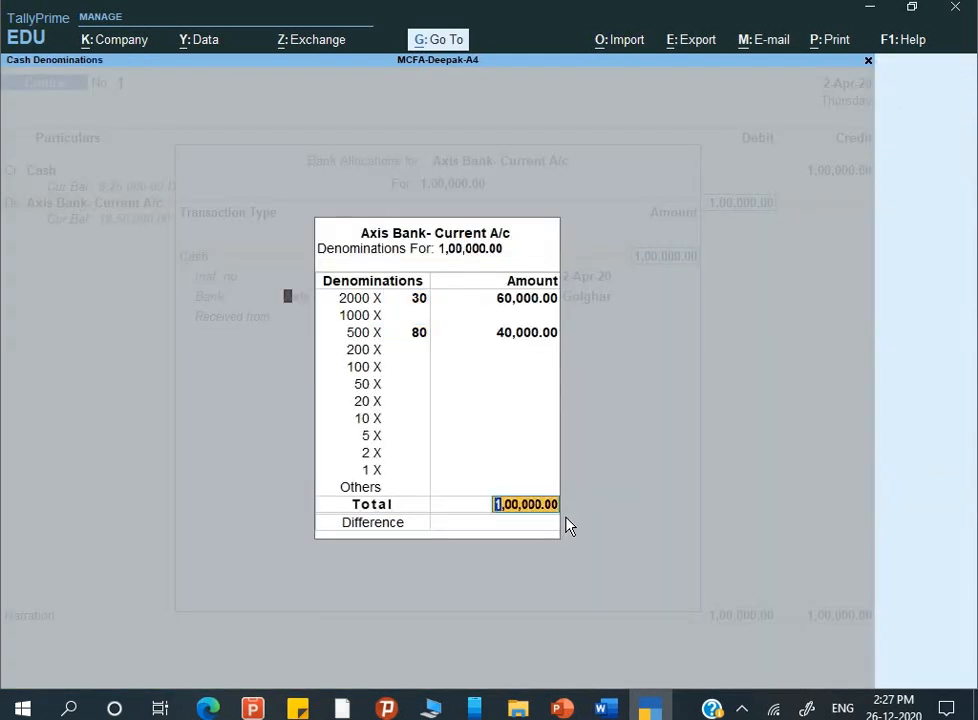
{"action": "key", "text": "Return"}
{"action": "key", "text": "Return"}
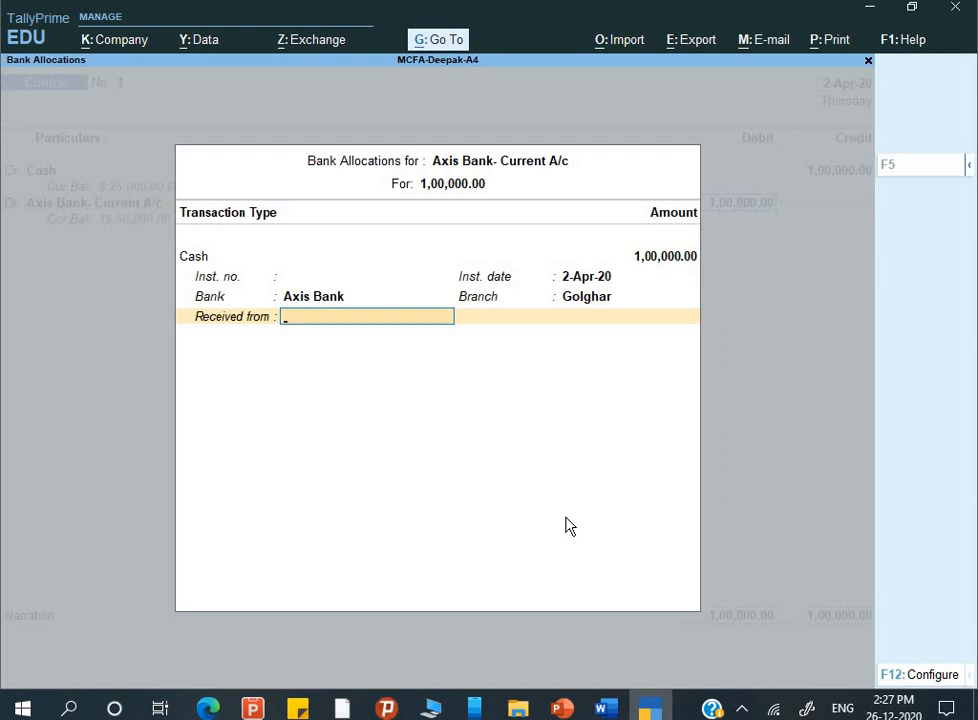
{"action": "type", "text": "Cashires"}
{"action": "key", "text": "Return"}
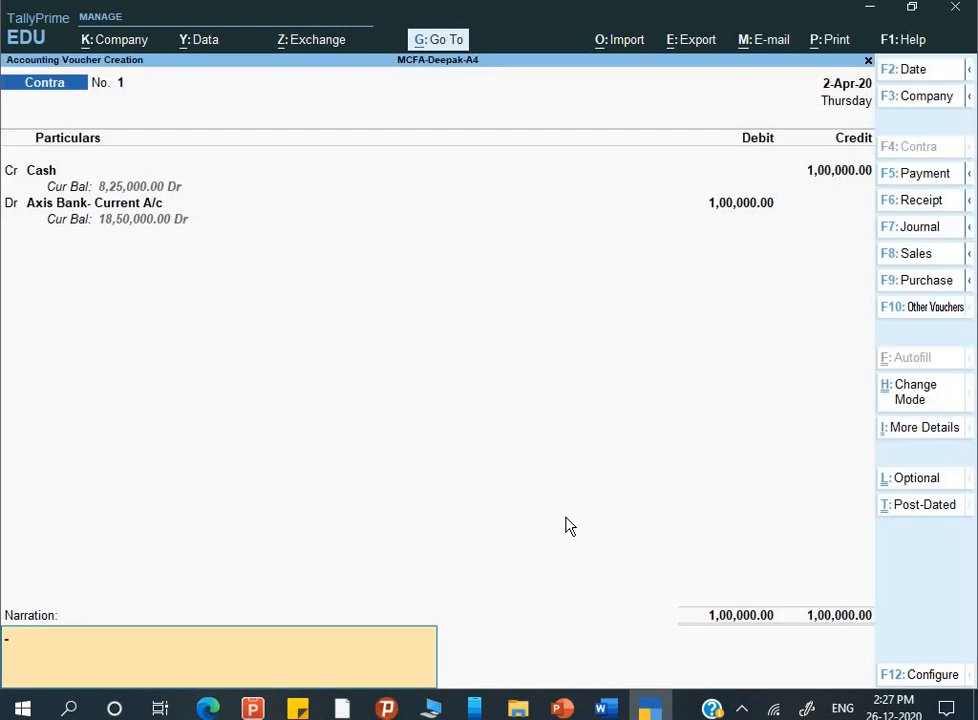
{"action": "type", "text": "Being"}
{"action": "key", "text": "BackSpace"}
{"action": "key", "text": "BackSpace"}
{"action": "key", "text": "BackSpace"}
{"action": "key", "text": "BackSpace"}
{"action": "key", "text": "BackSpace"}
Step: Reopen the Axis Bank allocation and correct the misspelled Received from entry so that it ends in "er"
{"action": "key", "text": "BackSpace"}
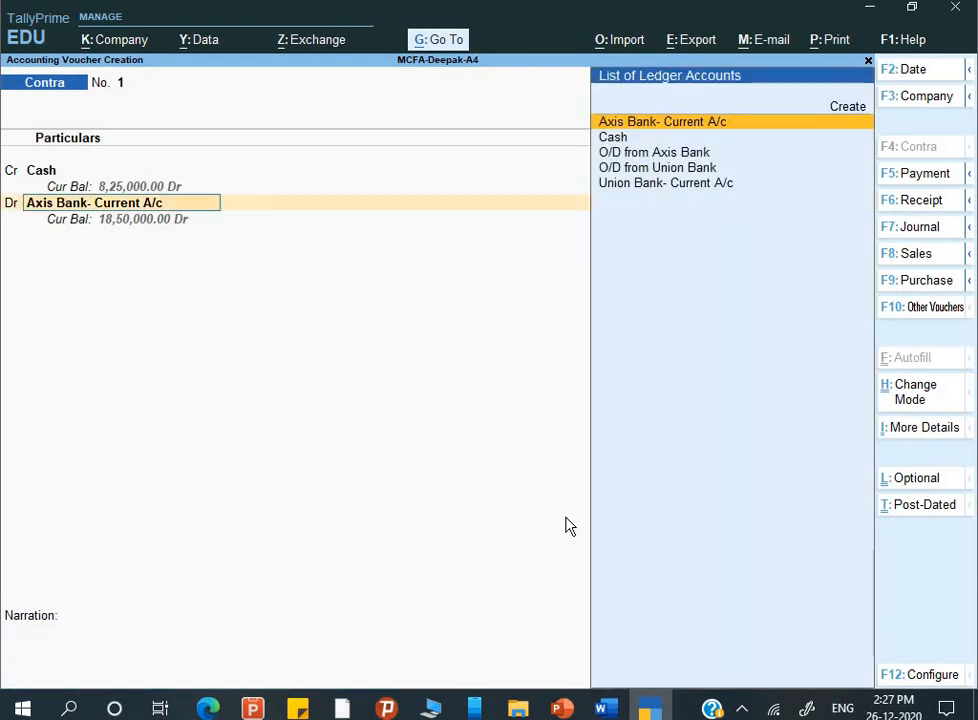
{"action": "key", "text": "Return"}
{"action": "key", "text": "Return"}
{"action": "key", "text": "Return"}
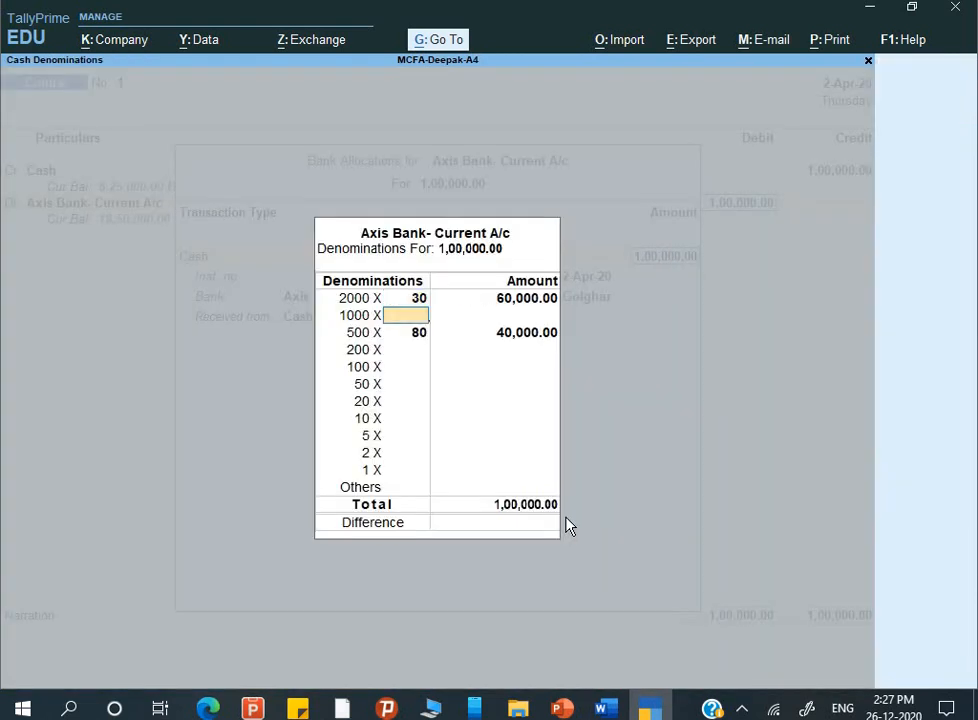
{"action": "key", "text": "Return"}
{"action": "key", "text": "Return"}
{"action": "key", "text": "Return"}
{"action": "key", "text": "Return"}
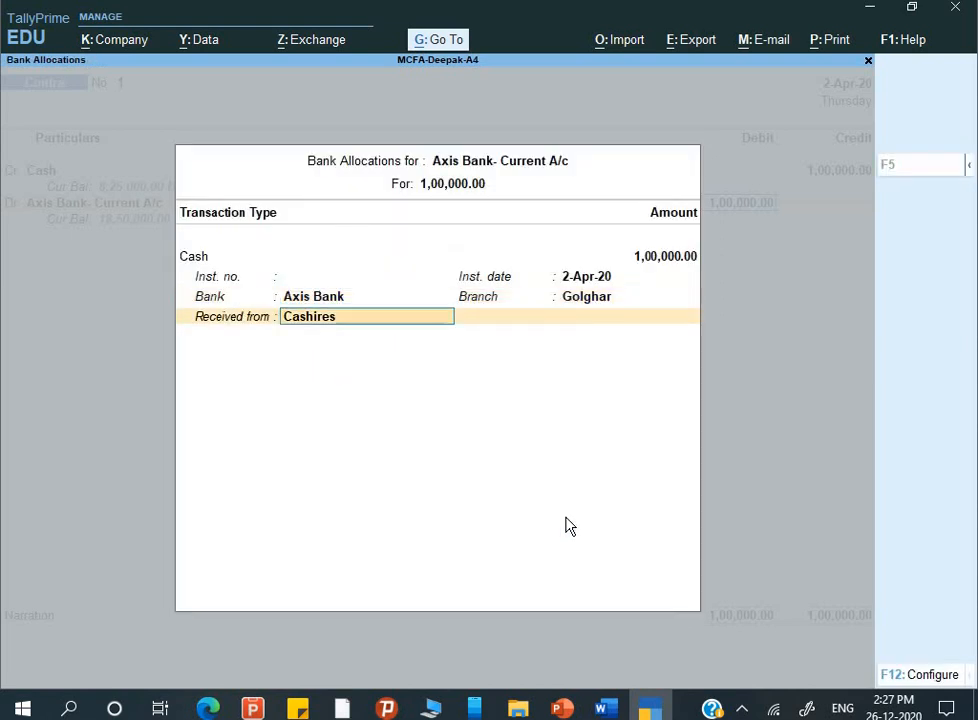
{"action": "key", "text": "BackSpace"}
{"action": "key", "text": "BackSpace"}
{"action": "type", "text": "er"}
{"action": "key", "text": "Return"}
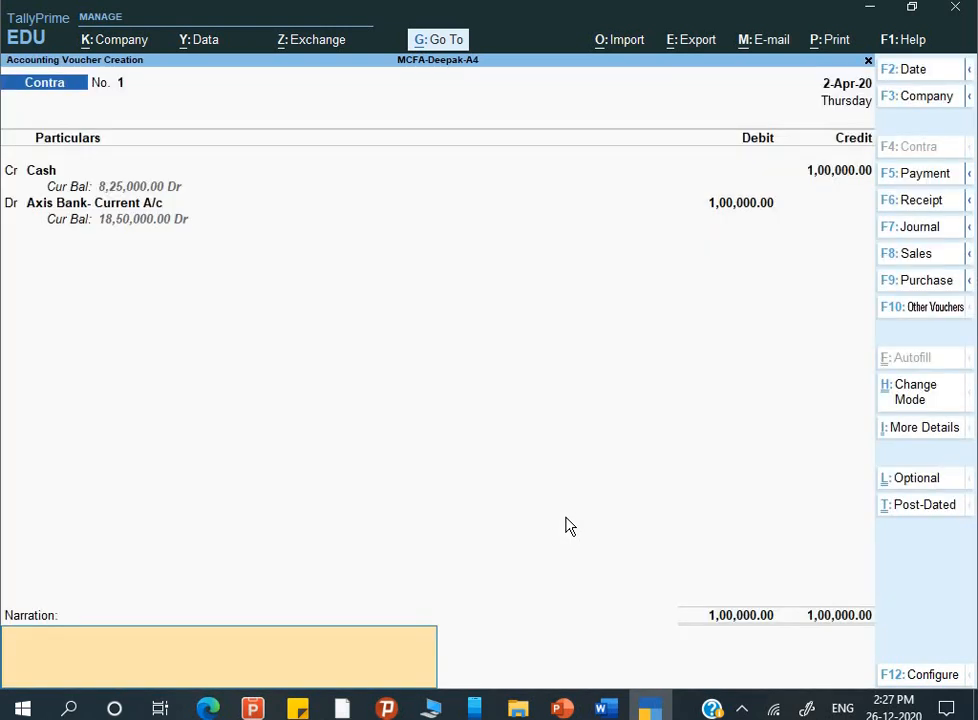
Step: Enter the narration "Being cash deposited" and accept the contra voucher
{"action": "type", "text": "Being cash depso"}
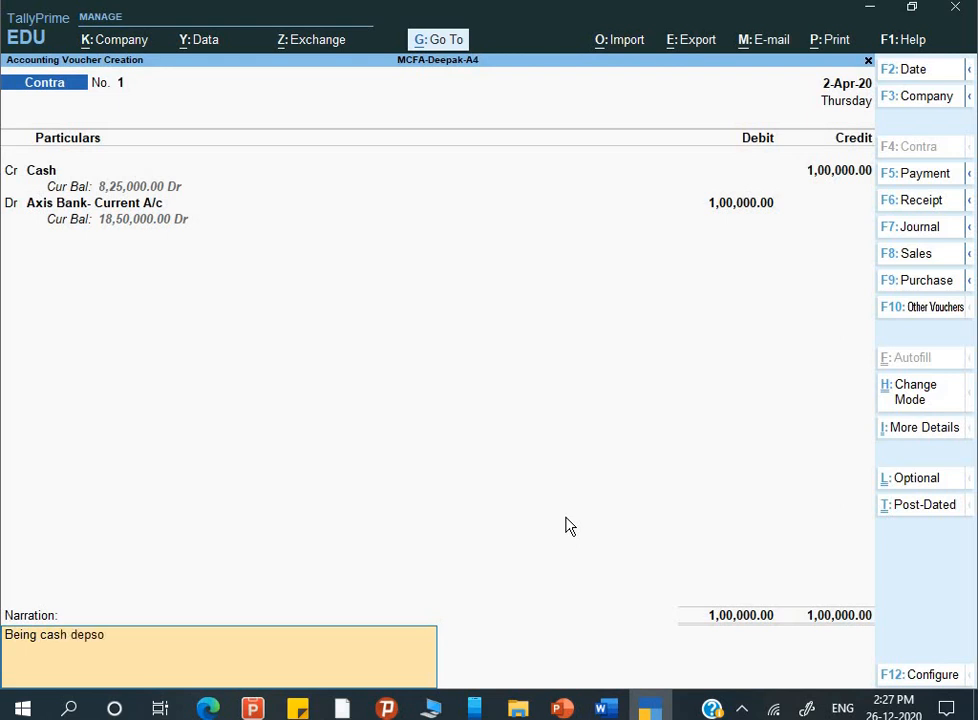
{"action": "key", "text": "BackSpace"}
{"action": "key", "text": "BackSpace"}
{"action": "type", "text": "osited"}
{"action": "key", "text": "Return"}
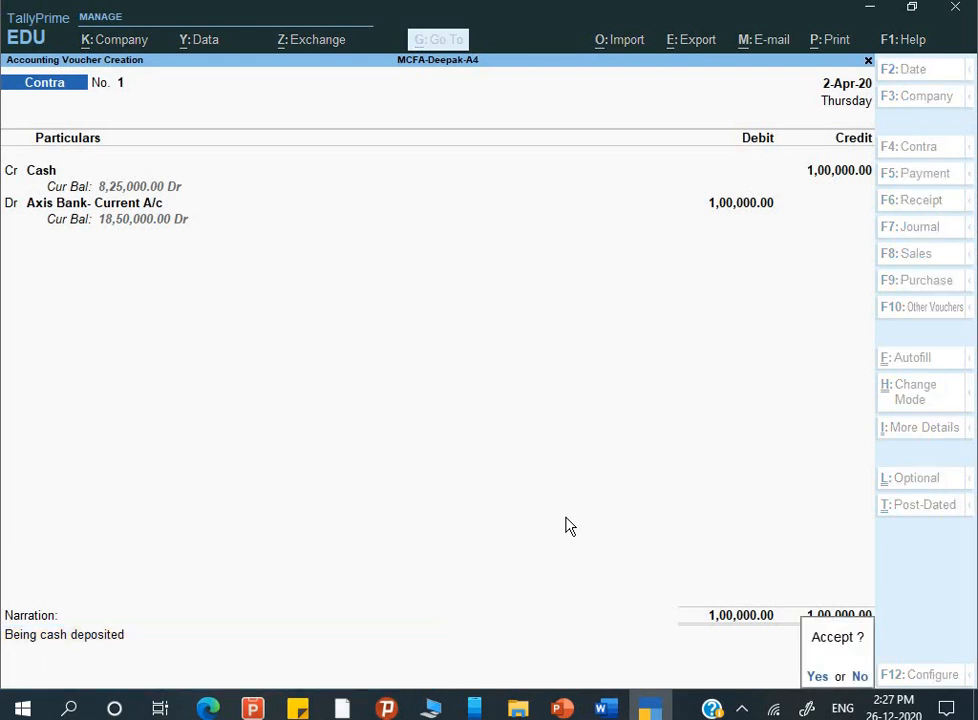
{"action": "key", "text": "Return"}
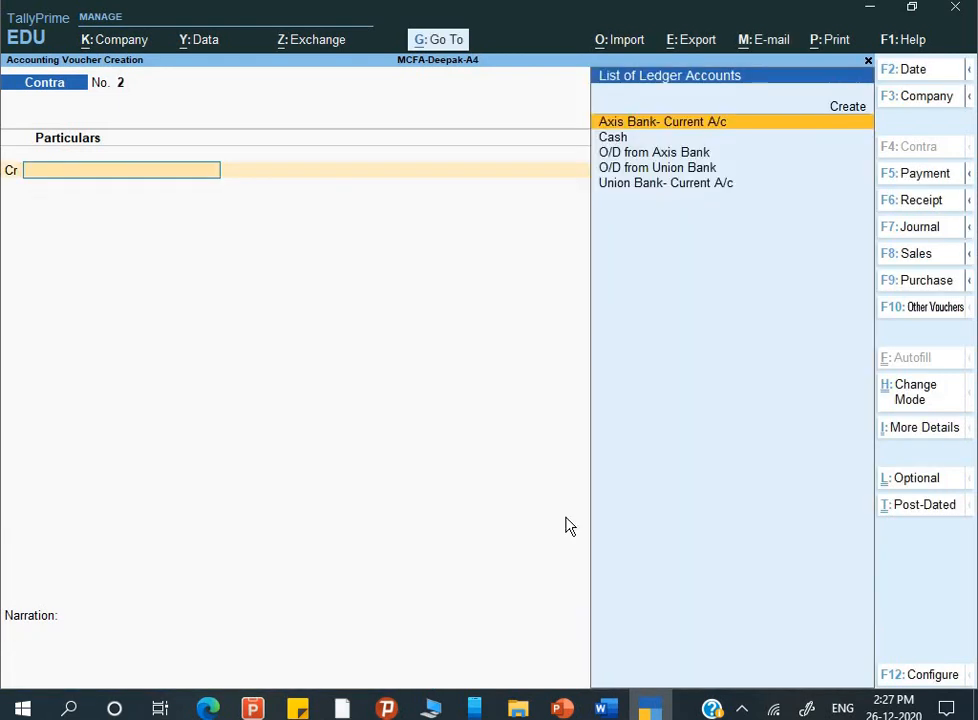
Step: Read the Q.7 Union Bank withdrawal in Word and set the new contra voucher's date to 1-5 in TallyPrime
{"action": "key", "text": "alt+Tab"}
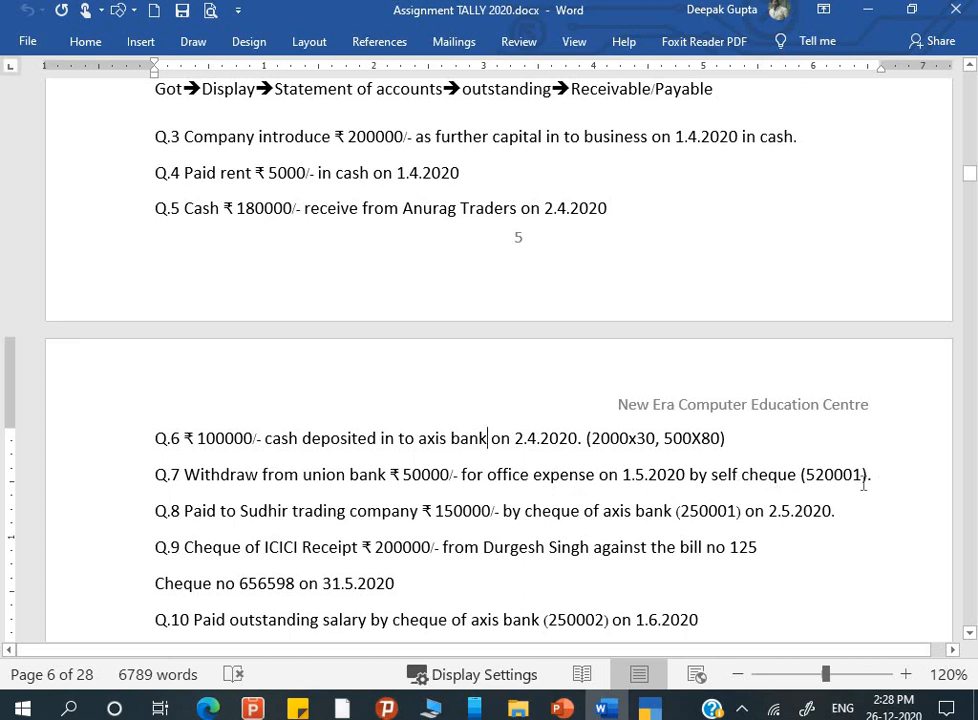
{"action": "key", "text": "alt+Tab"}
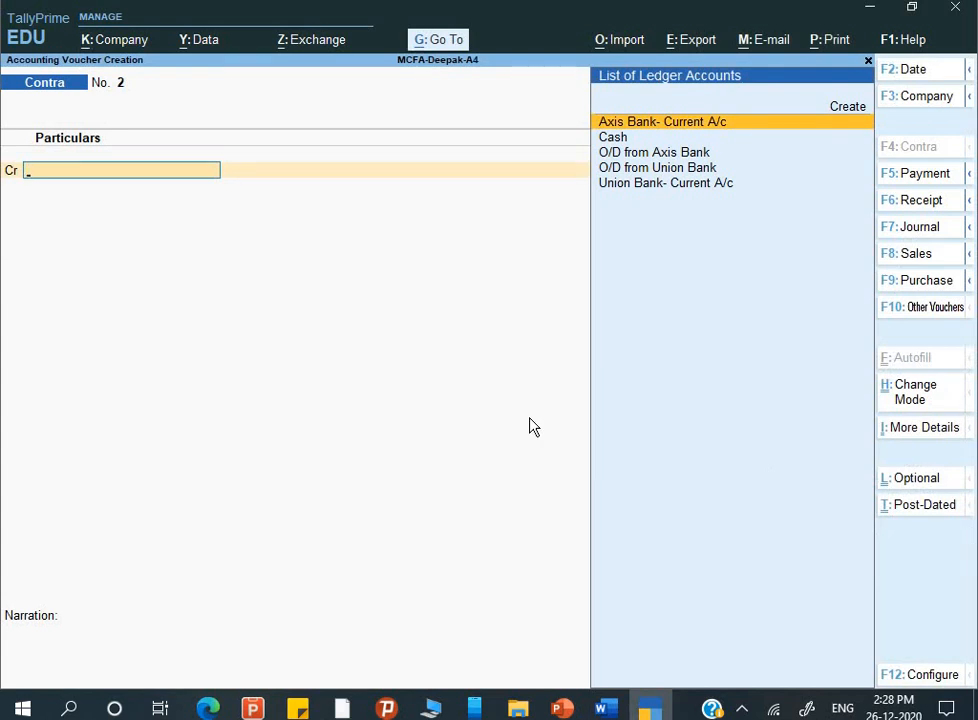
{"action": "key", "text": "F2"}
{"action": "key", "text": "alt+Tab"}
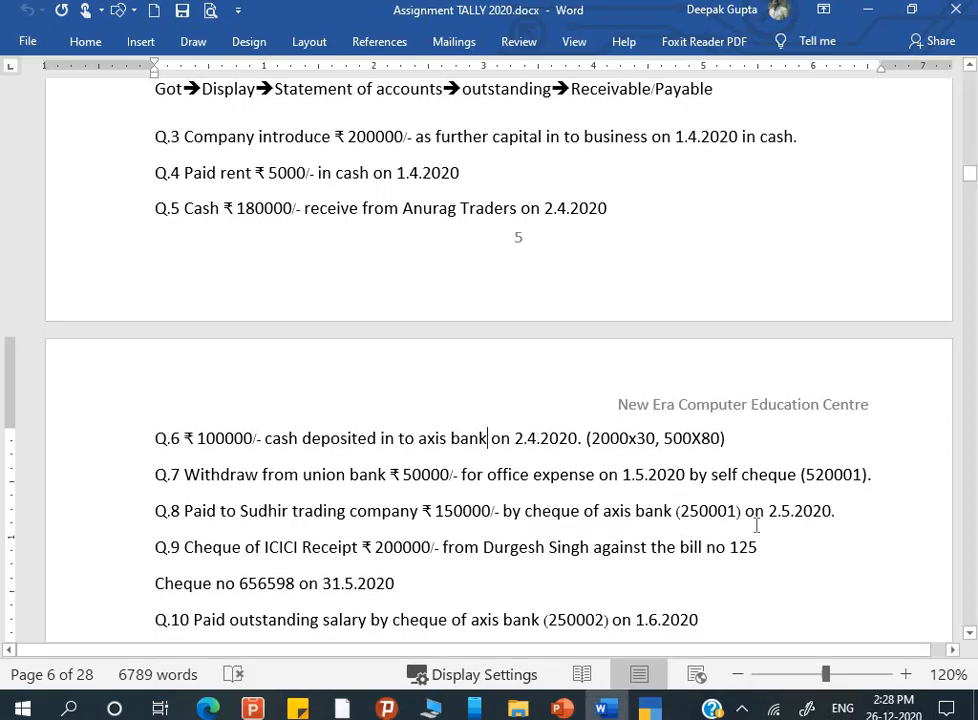
{"action": "key", "text": "alt+Tab"}
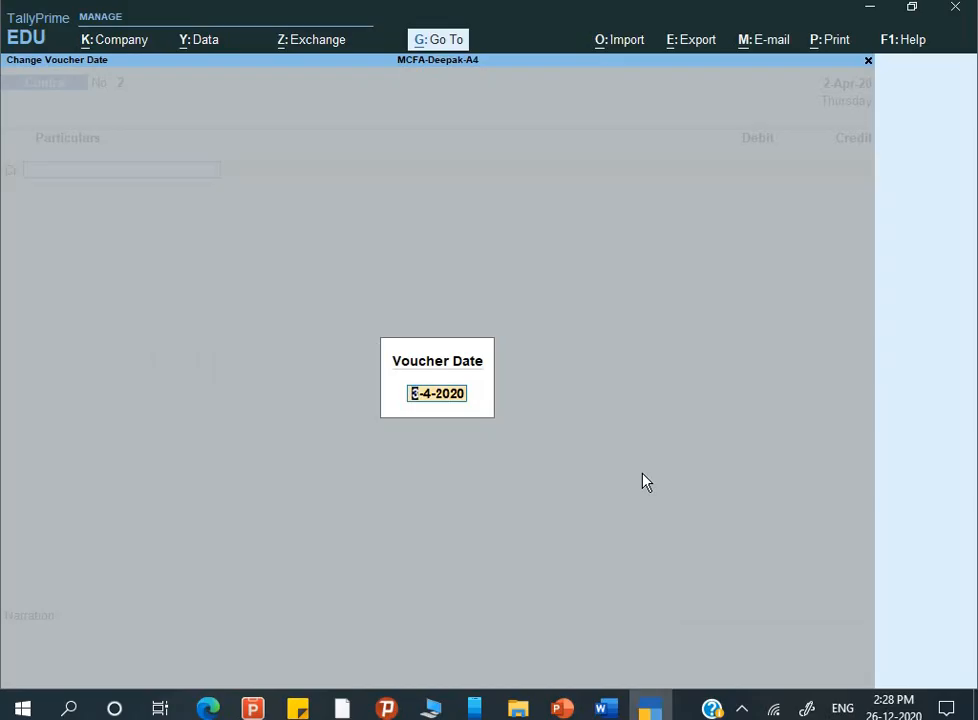
{"action": "type", "text": "1-5"}
{"action": "key", "text": "Return"}
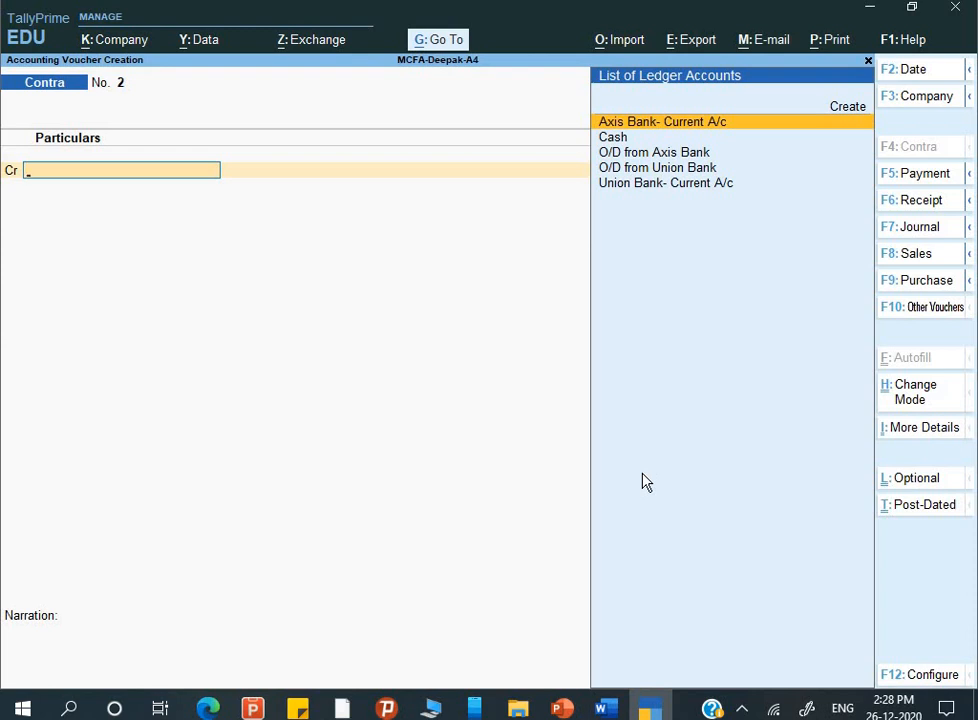
Step: Credit Union Bank- Current A/c with 50000 in the contra voucher
{"action": "key", "text": "Down"}
{"action": "key", "text": "Down"}
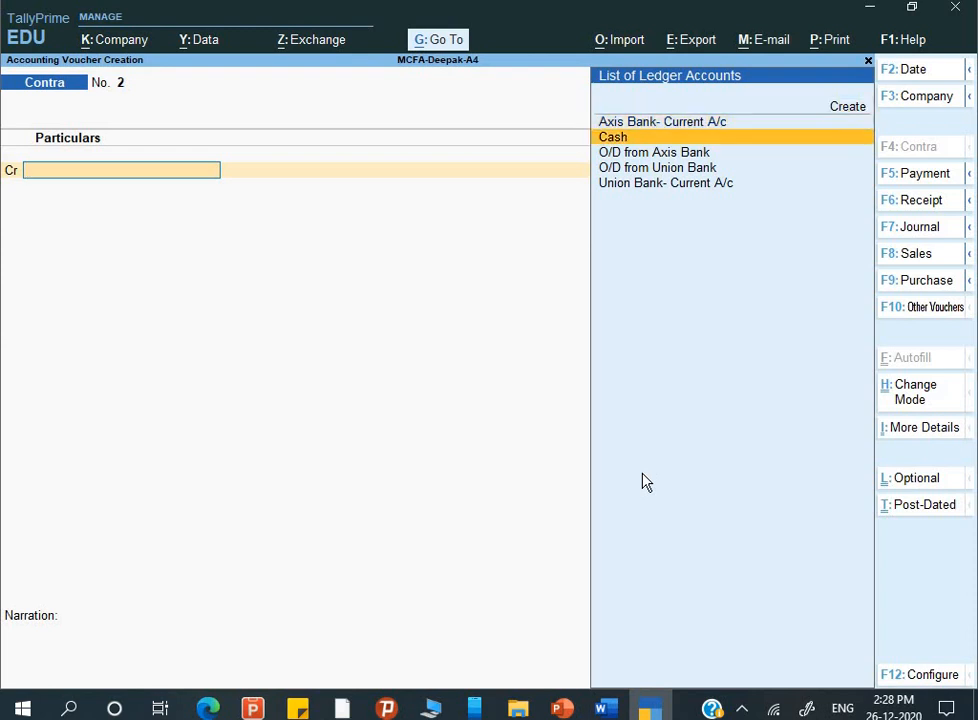
{"action": "key", "text": "Down"}
{"action": "key", "text": "Down"}
{"action": "key", "text": "Down"}
{"action": "key", "text": "Down"}
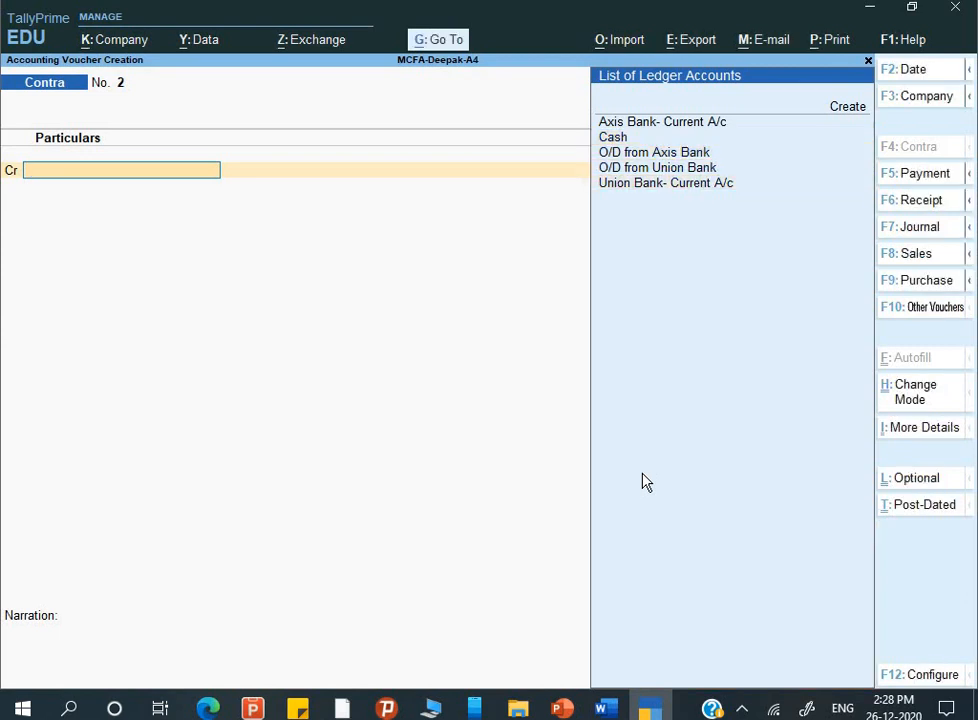
{"action": "key", "text": "Down"}
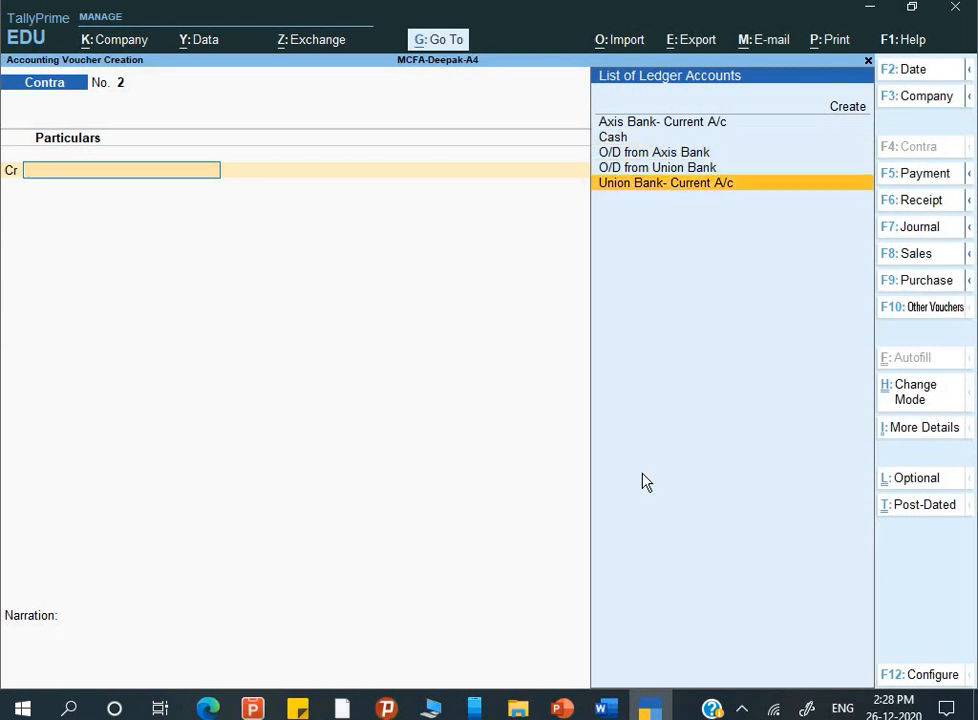
{"action": "key", "text": "Return"}
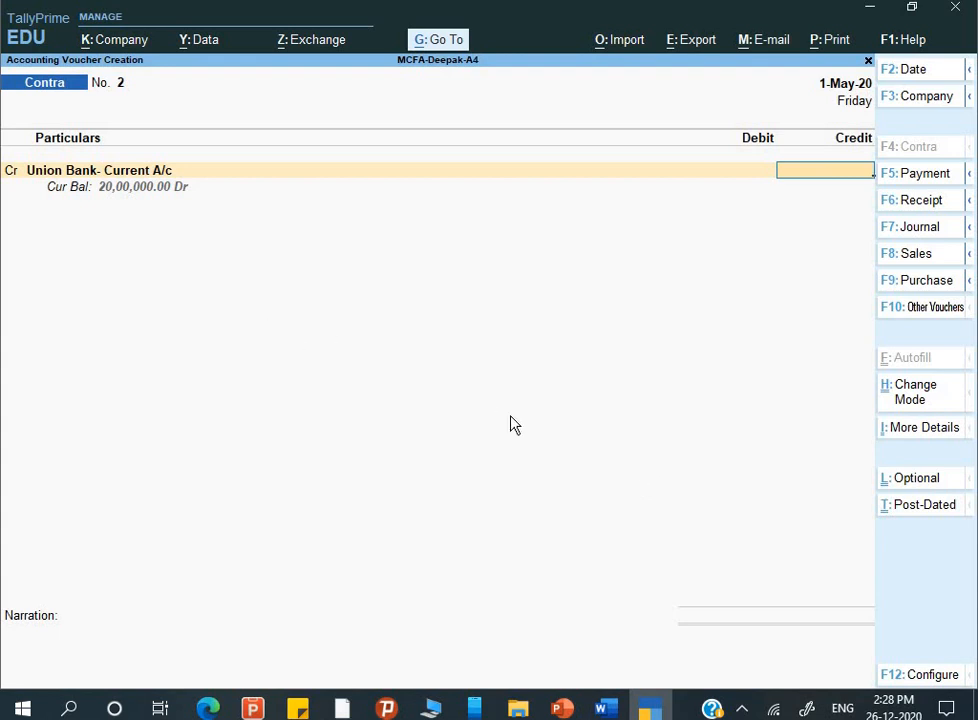
{"action": "type", "text": "50000"}
{"action": "key", "text": "Return"}
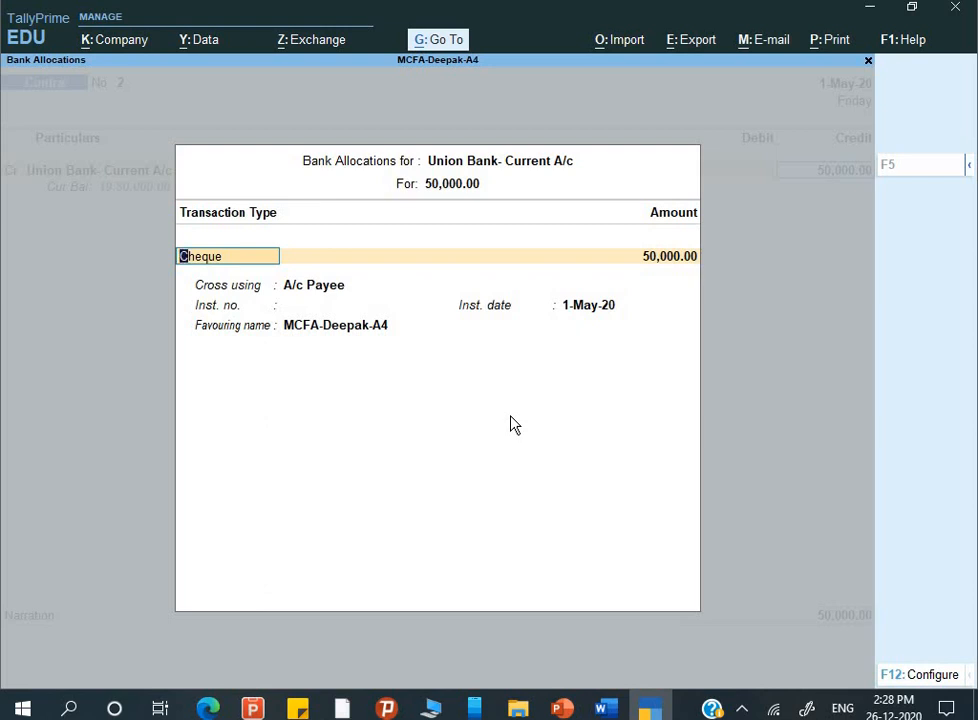
Step: Review the transaction types for the Union Bank allocation and select Cheque for the full amount
{"action": "key", "text": "BackSpace"}
{"action": "key", "text": "Down"}
{"action": "key", "text": "Down"}
{"action": "key", "text": "Down"}
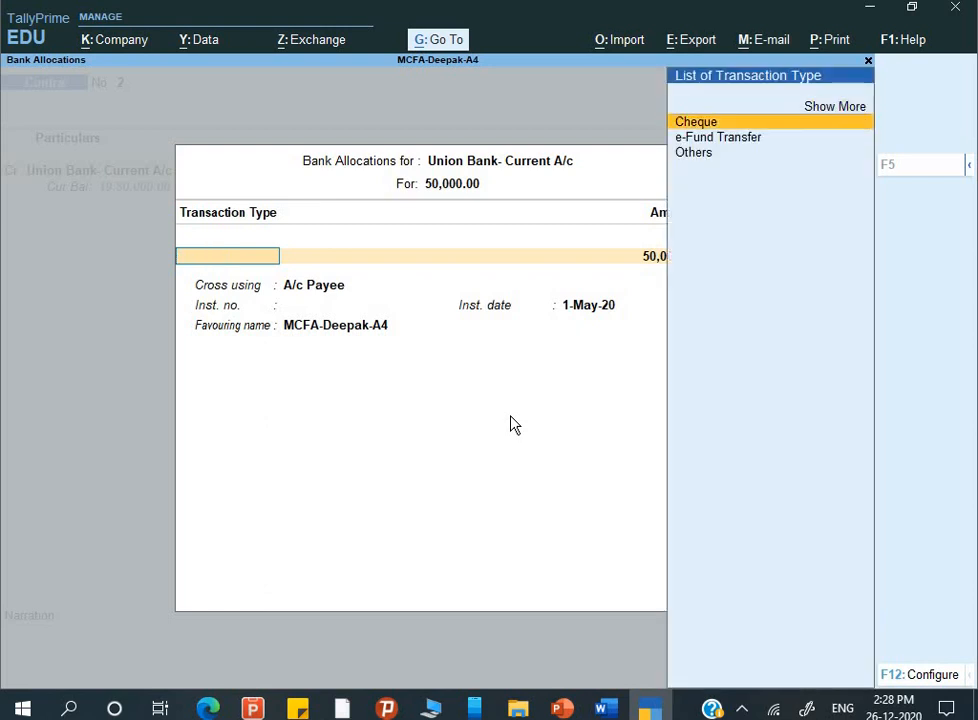
{"action": "key", "text": "Up"}
{"action": "key", "text": "Up"}
{"action": "key", "text": "Return"}
{"action": "key", "text": "Return"}
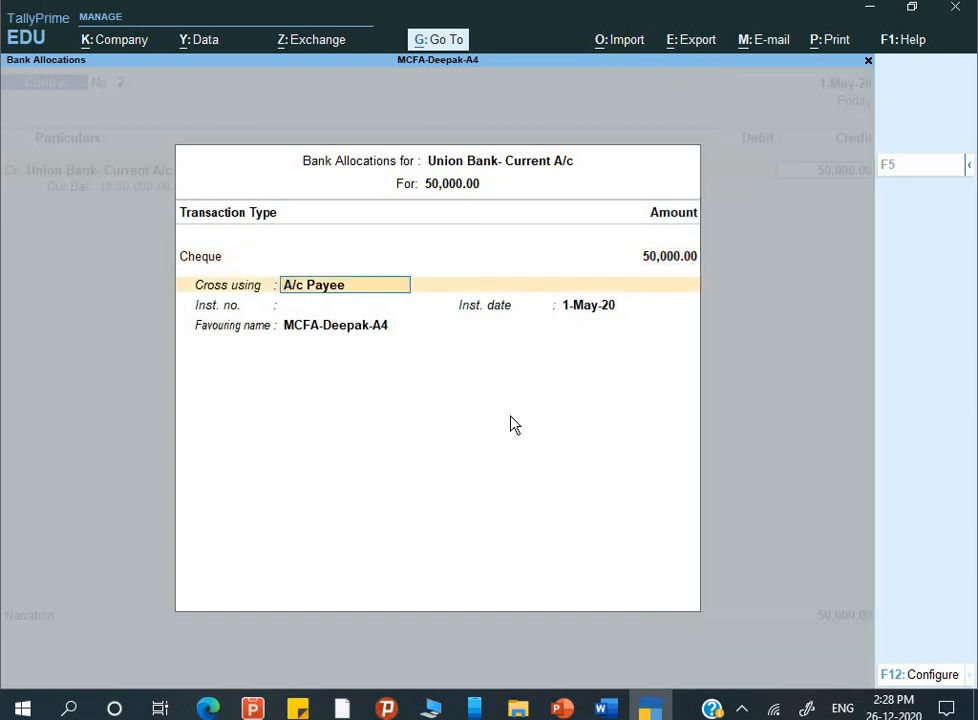
Step: Set the cheque's crossing to Open and its instrument number to 520001
{"action": "key", "text": "BackSpace"}
{"action": "type", "text": "Open"}
{"action": "key", "text": "Return"}
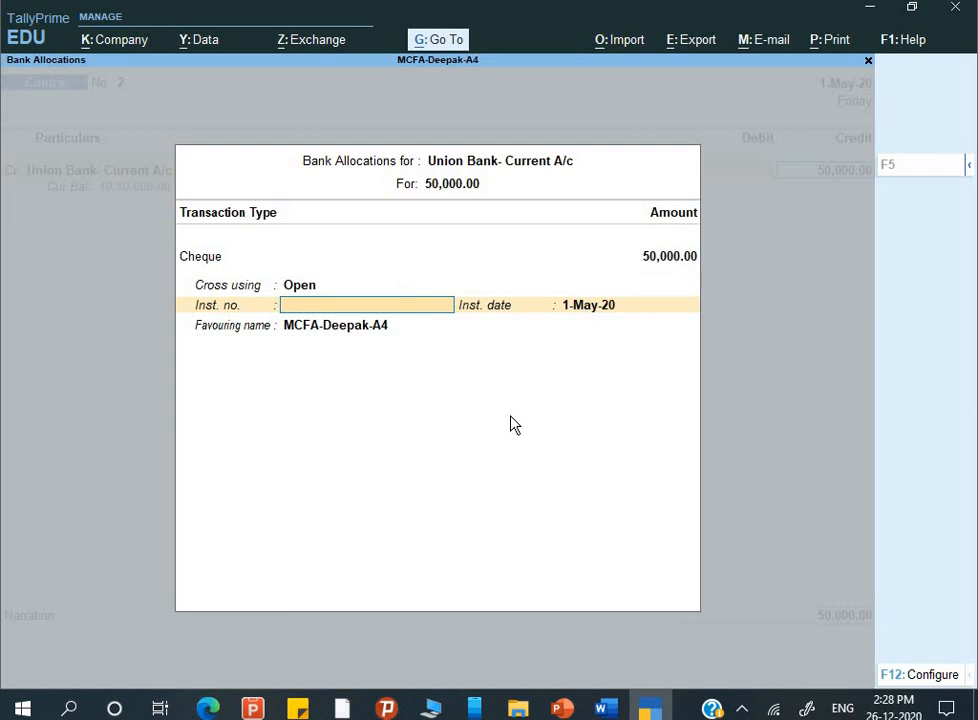
{"action": "type", "text": "520001"}
{"action": "key", "text": "Return"}
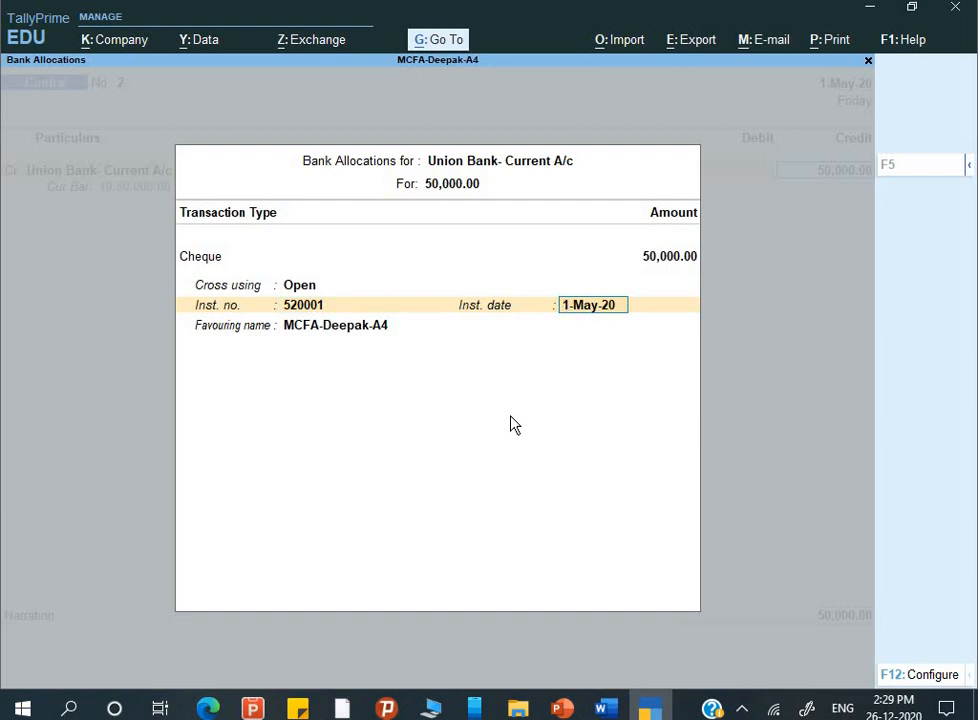
Step: Keep the cheque's instrument date and set its favouring name to Self
{"action": "key", "text": "Return"}
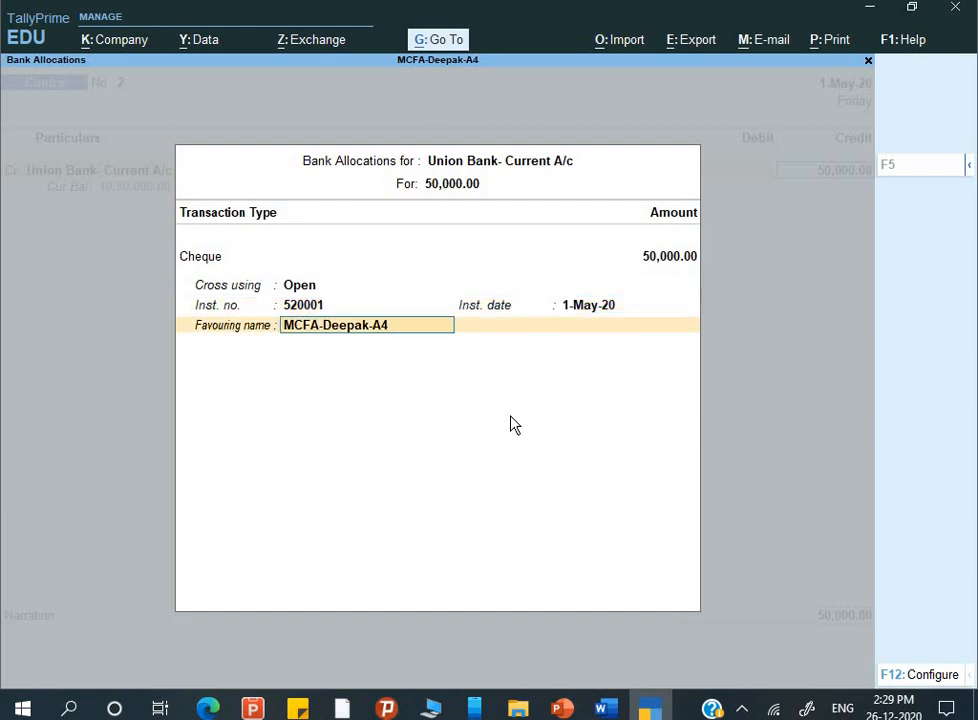
{"action": "type", "text": "Self"}
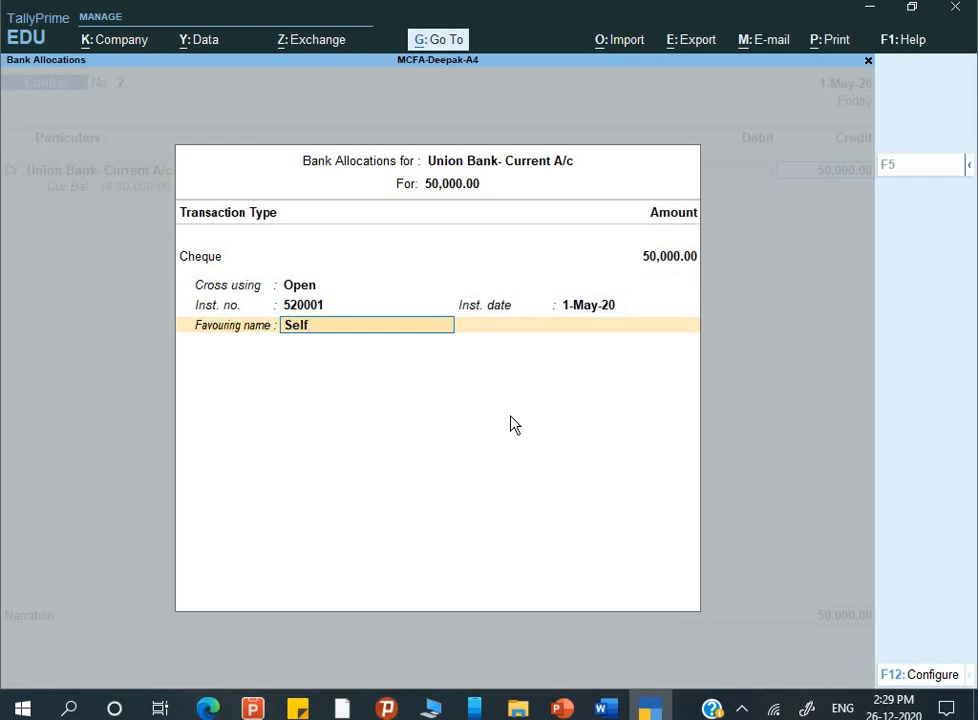
{"action": "key", "text": "Return"}
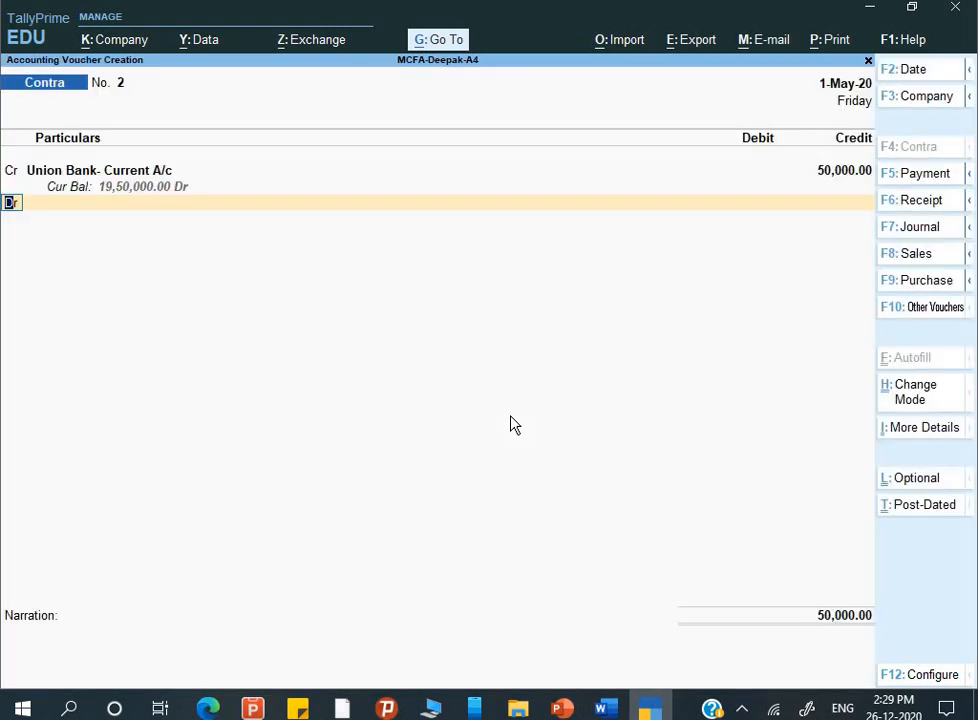
Step: Check the Q.7 withdrawal purpose in Word and return to the favouring name in TallyPrime's Union Bank cheque allocation
{"action": "key", "text": "BackSpace"}
{"action": "key", "text": "alt+Tab"}
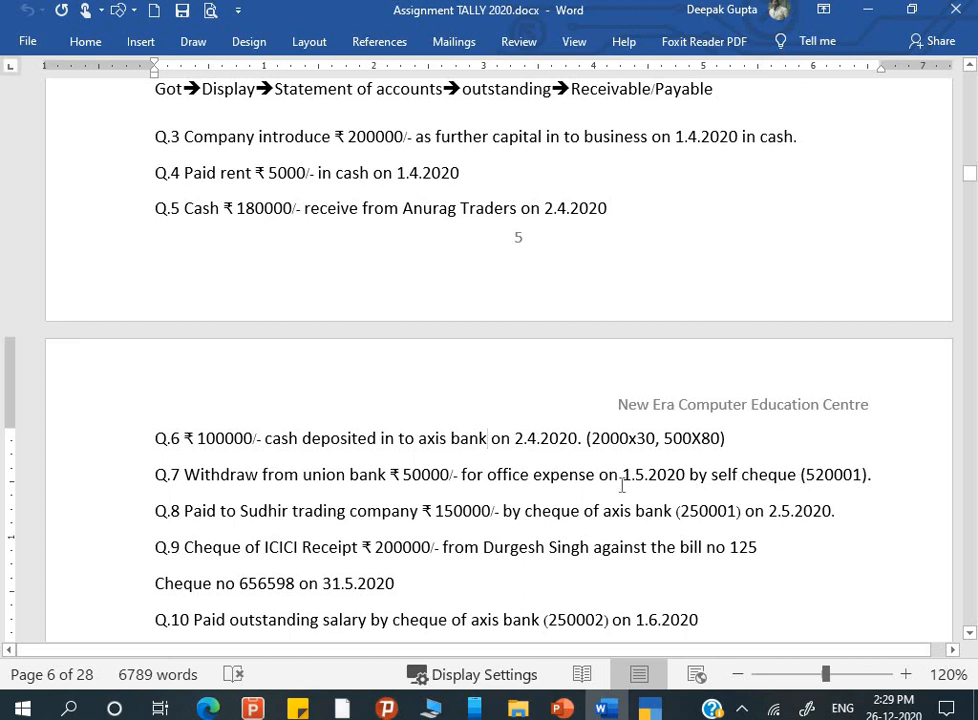
{"action": "key", "text": "alt+Tab"}
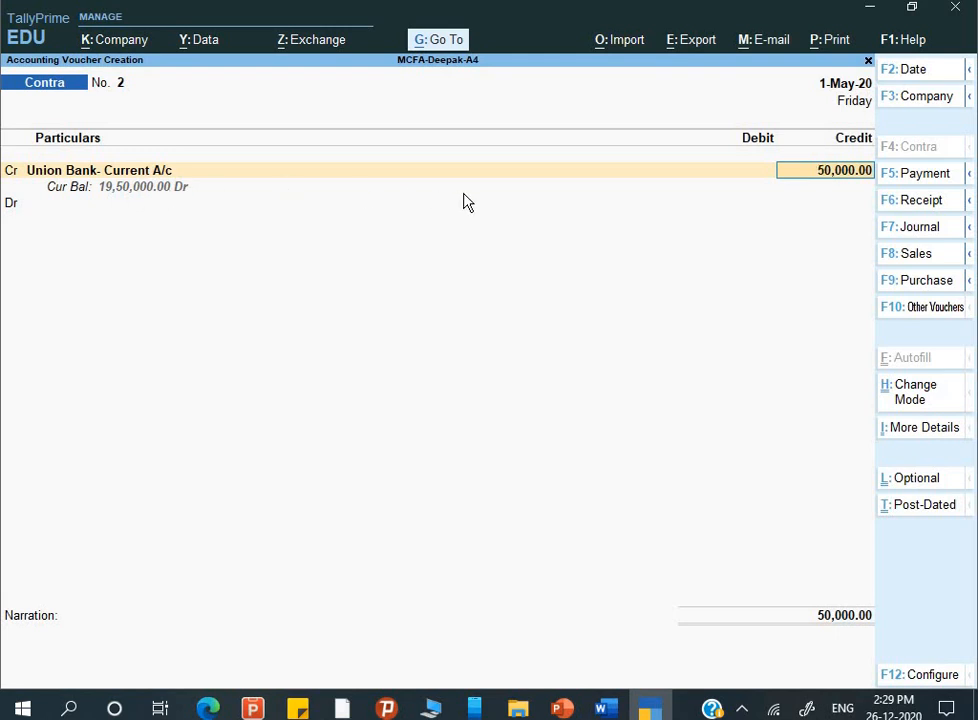
{"action": "key", "text": "Return"}
{"action": "key", "text": "Return"}
{"action": "key", "text": "Return"}
{"action": "key", "text": "Return"}
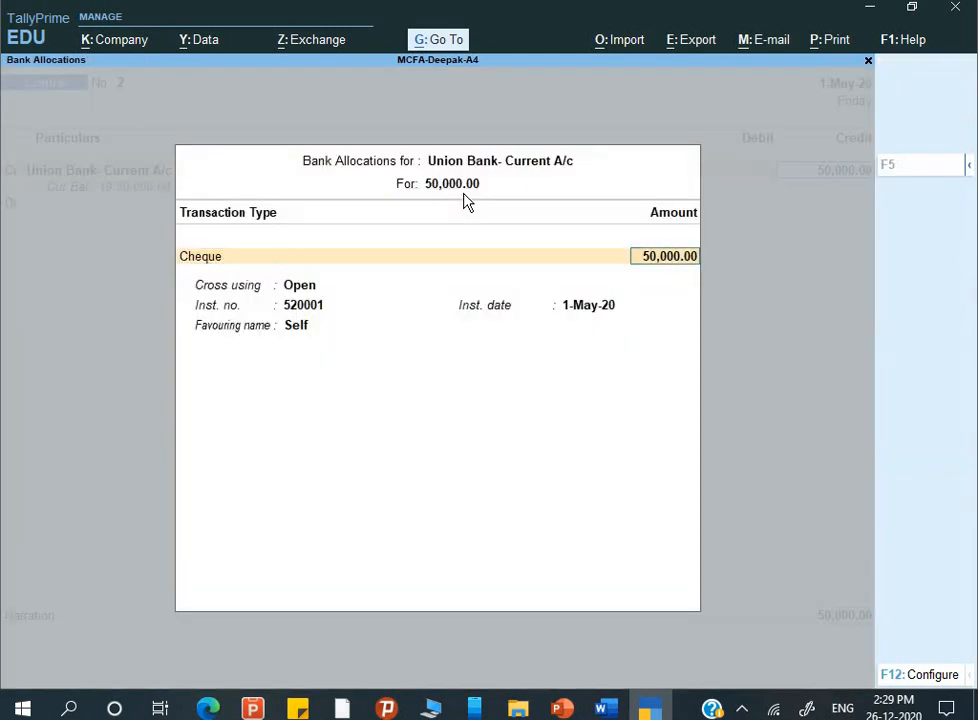
{"action": "key", "text": "Return"}
{"action": "key", "text": "Return"}
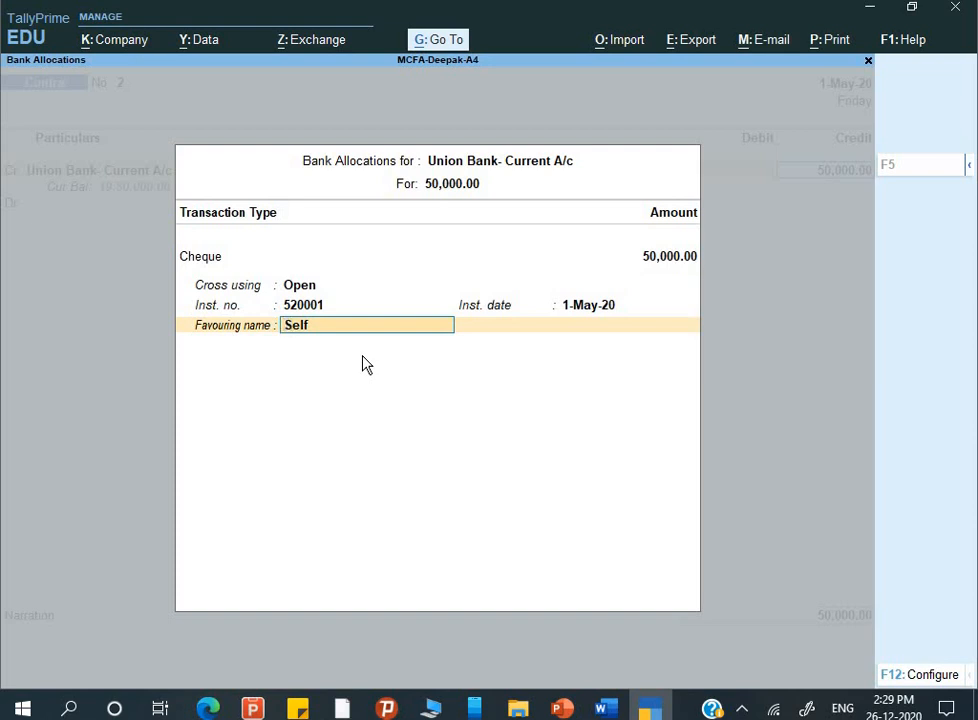
Step: Configure the bank allocation to show the Ref. ID, remarks, E-mail and beneficiary code
{"action": "key", "text": "F12"}
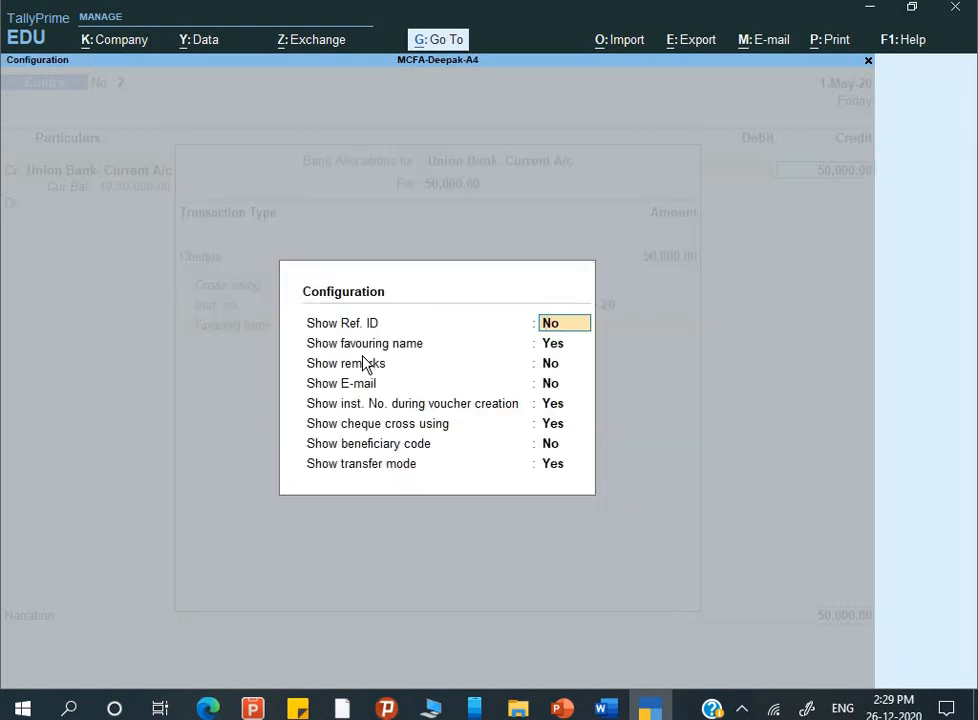
{"action": "key", "text": "y"}
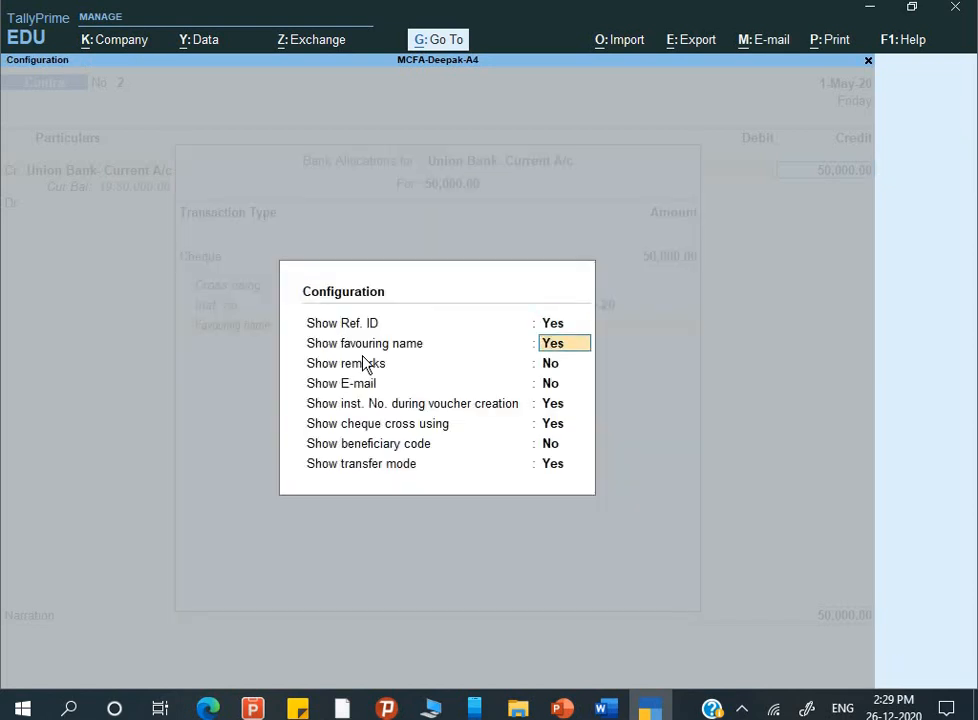
{"action": "key", "text": "Return"}
{"action": "key", "text": "y"}
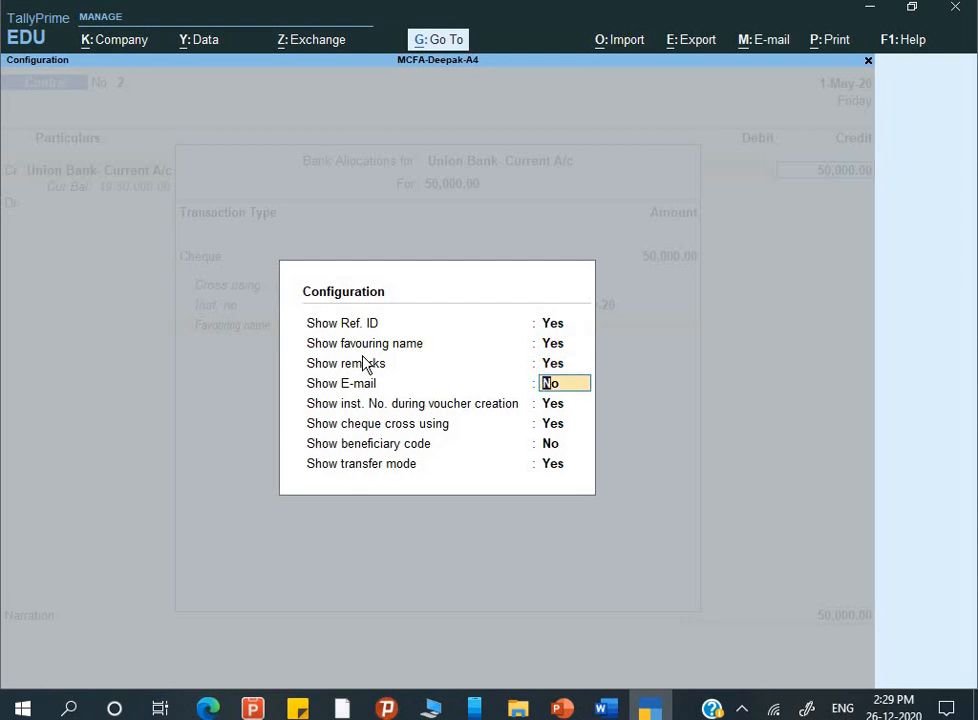
{"action": "key", "text": "y"}
{"action": "key", "text": "Return"}
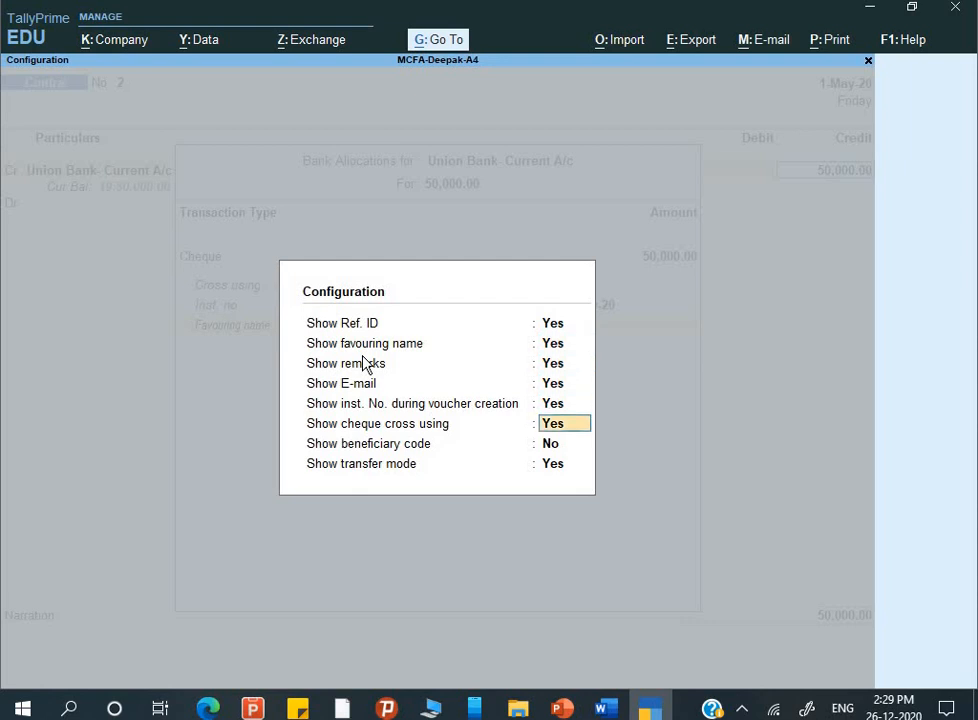
{"action": "key", "text": "Return"}
{"action": "key", "text": "y"}
{"action": "key", "text": "Return"}
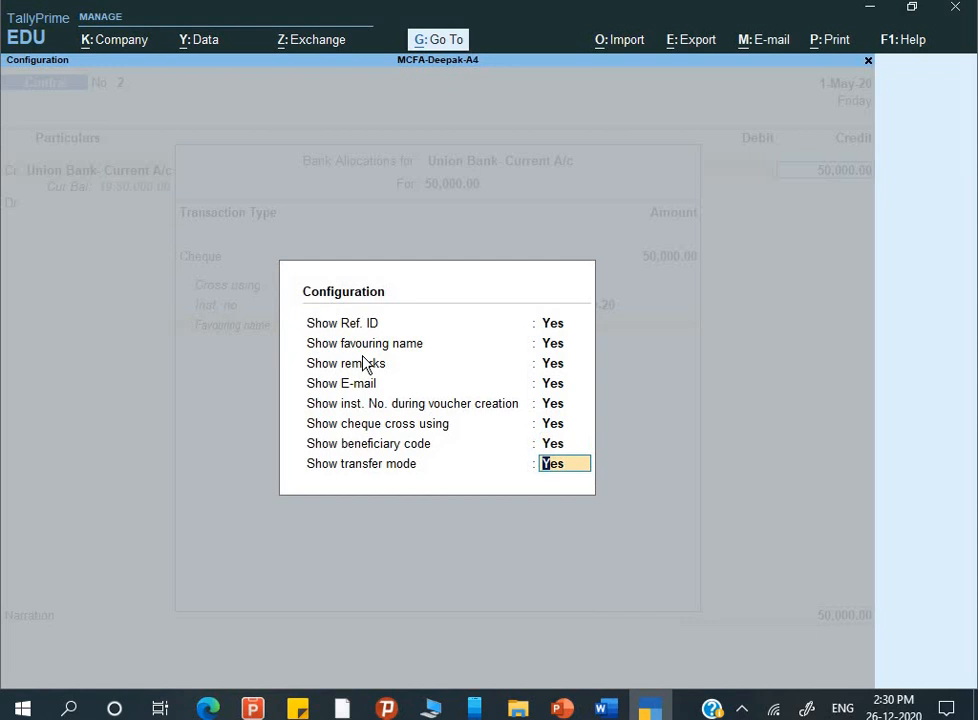
{"action": "key", "text": "Return"}
{"action": "key", "text": "Return"}
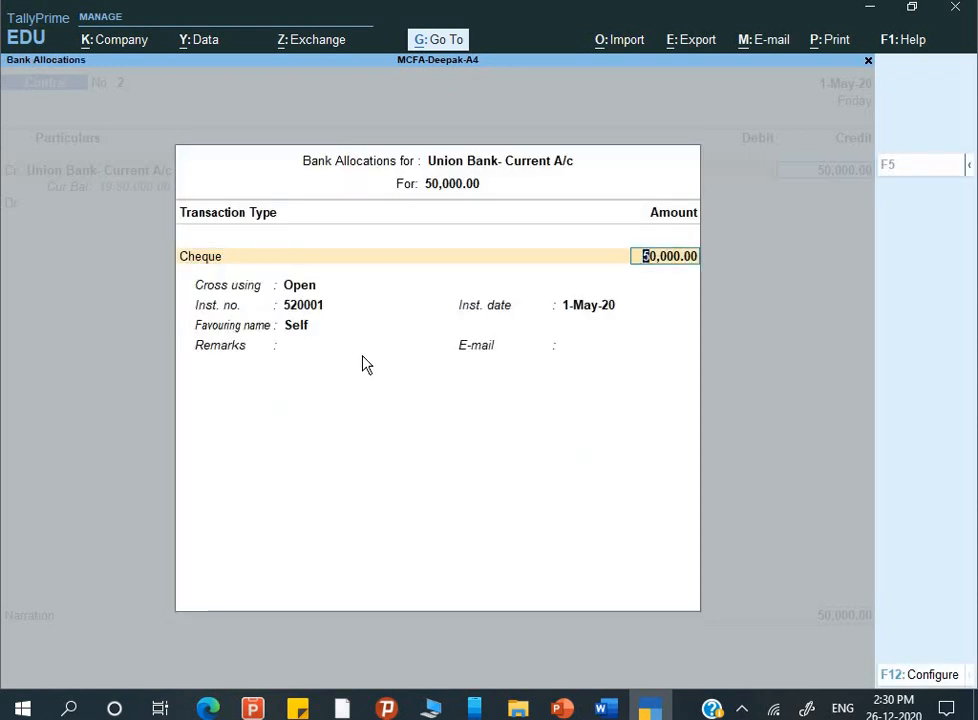
Step: Add the remark "for office expense" to the Union Bank cheque allocation and leave the E-mail blank
{"action": "key", "text": "Return"}
{"action": "key", "text": "Return"}
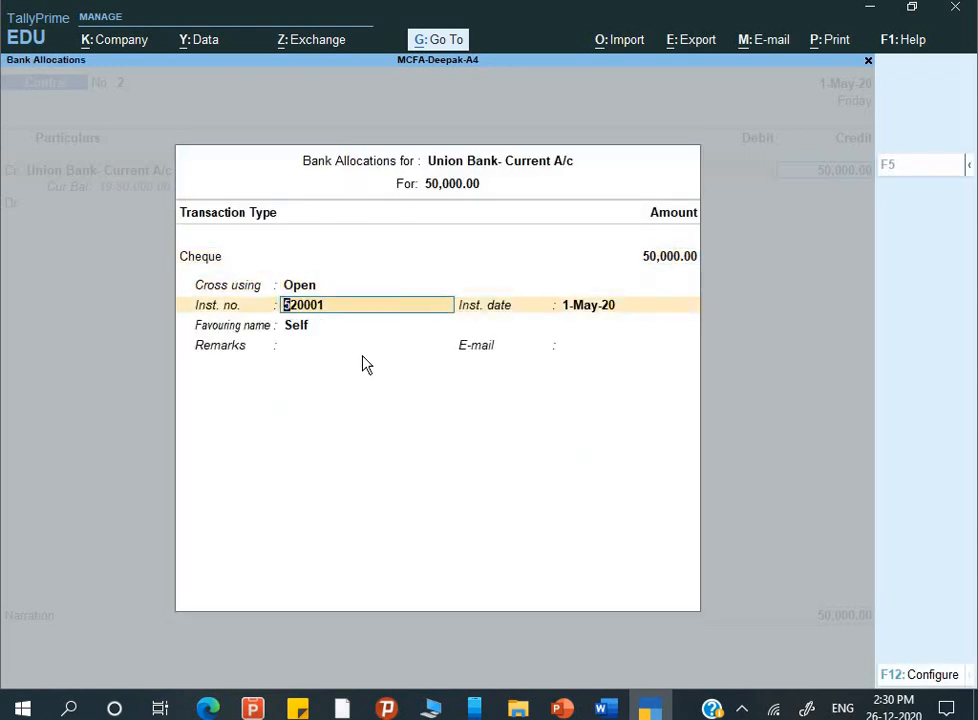
{"action": "key", "text": "Return"}
{"action": "key", "text": "Return"}
{"action": "key", "text": "Return"}
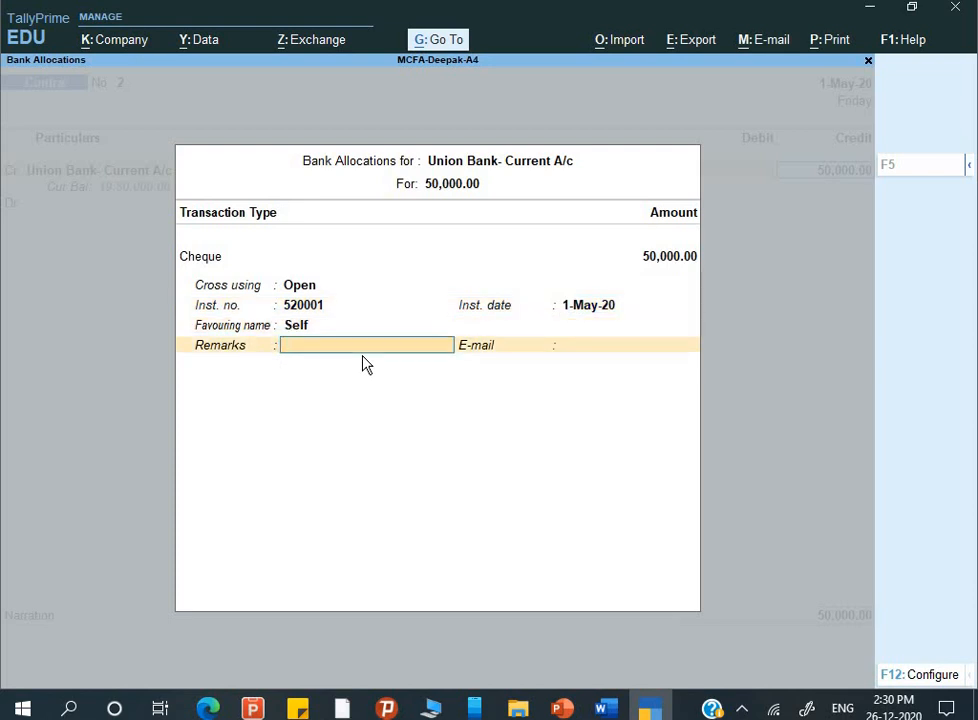
{"action": "type", "text": "for office expense"}
{"action": "key", "text": "Return"}
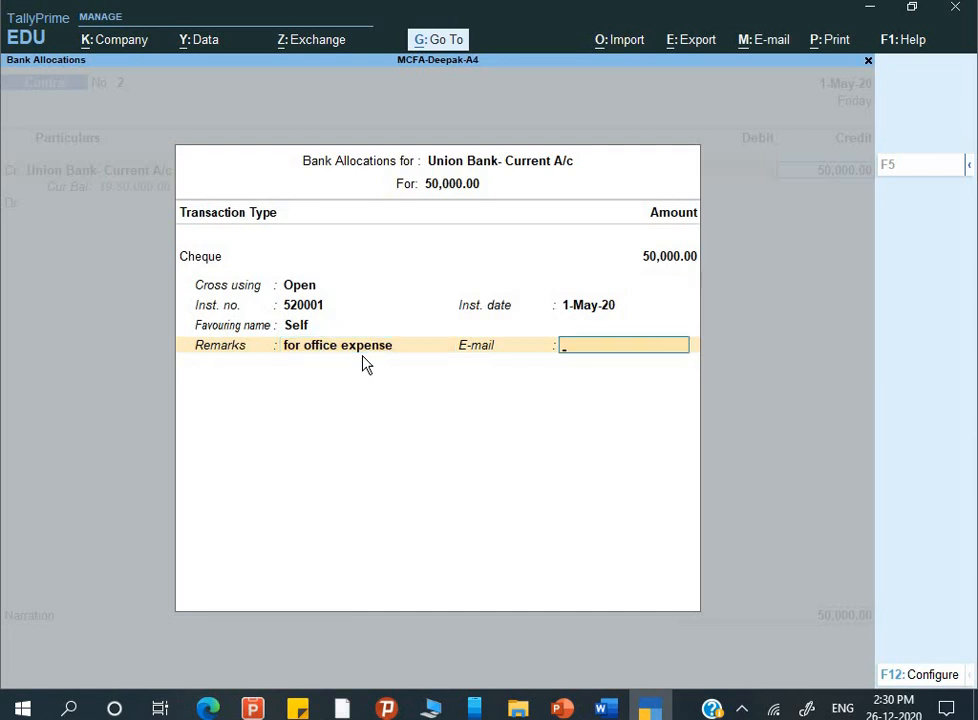
{"action": "key", "text": "Return"}
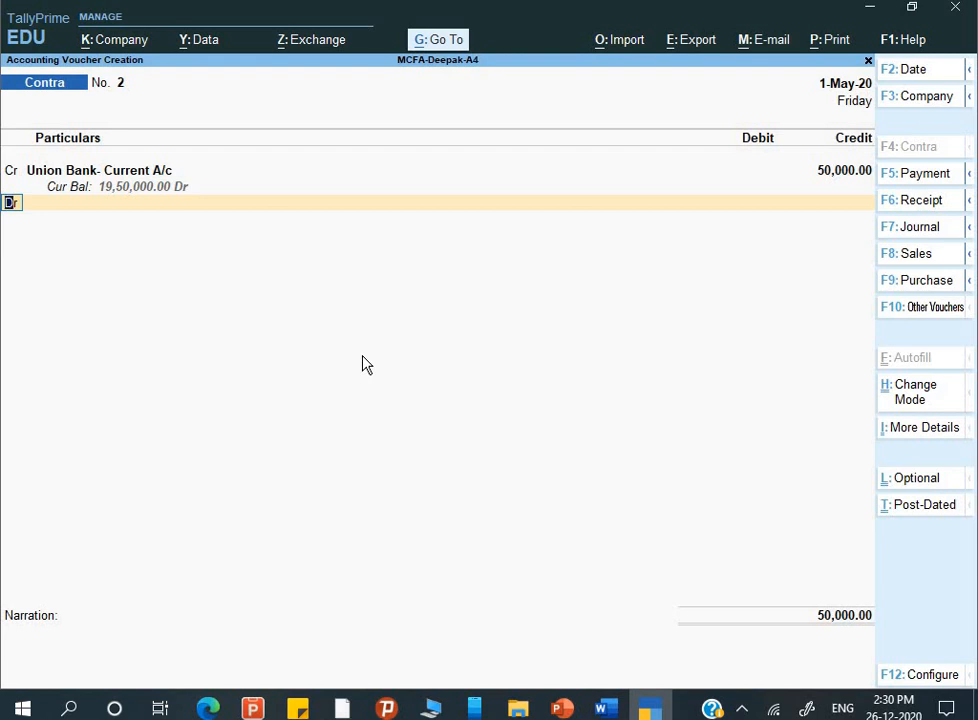
Step: Debit Cash with 50,000.00 in the contra voucher
{"action": "key", "text": "Return"}
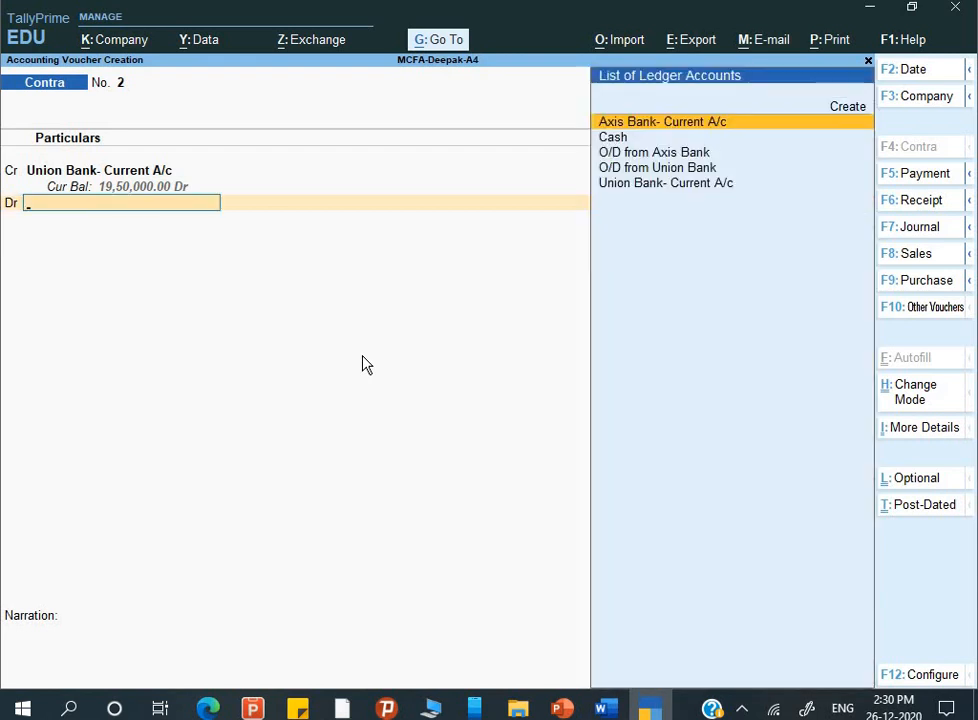
{"action": "key", "text": "Down"}
{"action": "key", "text": "Return"}
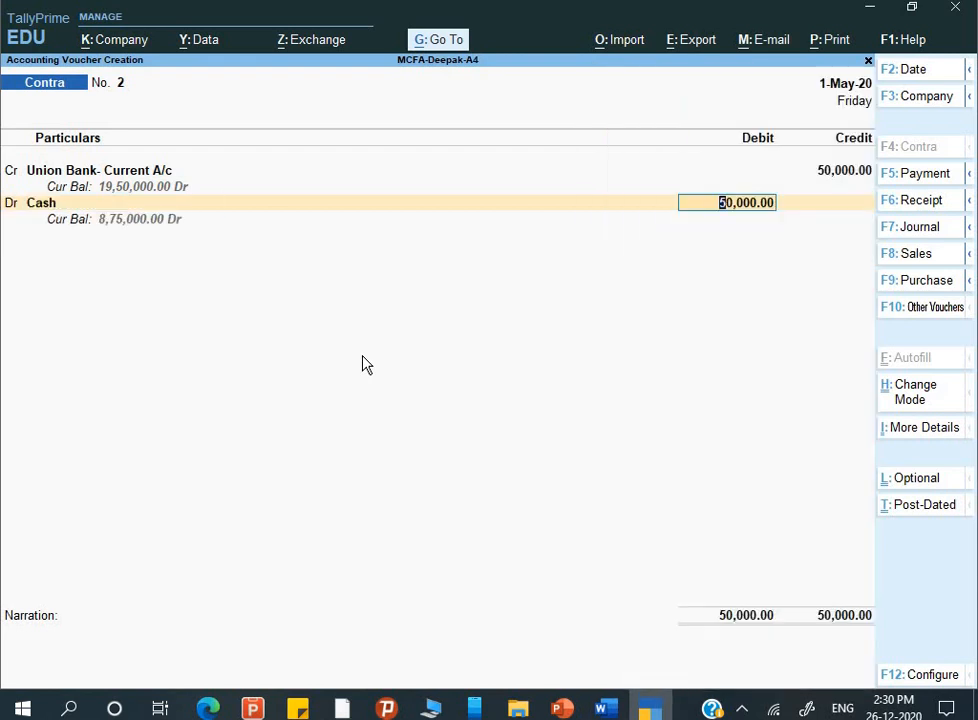
{"action": "key", "text": "Return"}
Step: Enter the narration "Being cash withdraw" and save the contra voucher
{"action": "type", "text": "Bei"}
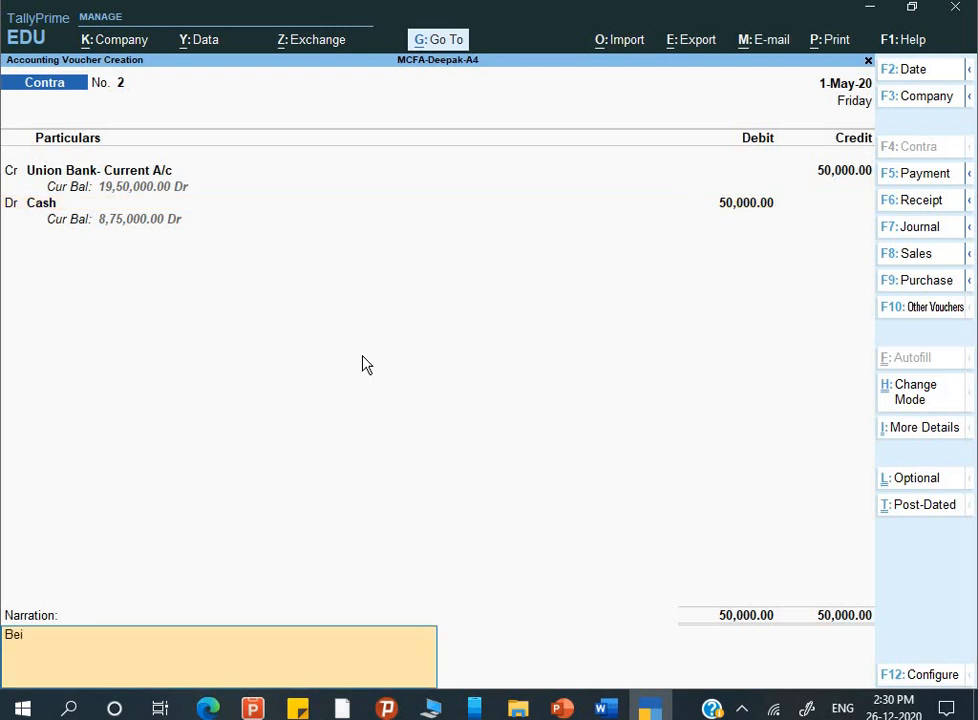
{"action": "type", "text": "ng cash withdraw"}
{"action": "key", "text": "Return"}
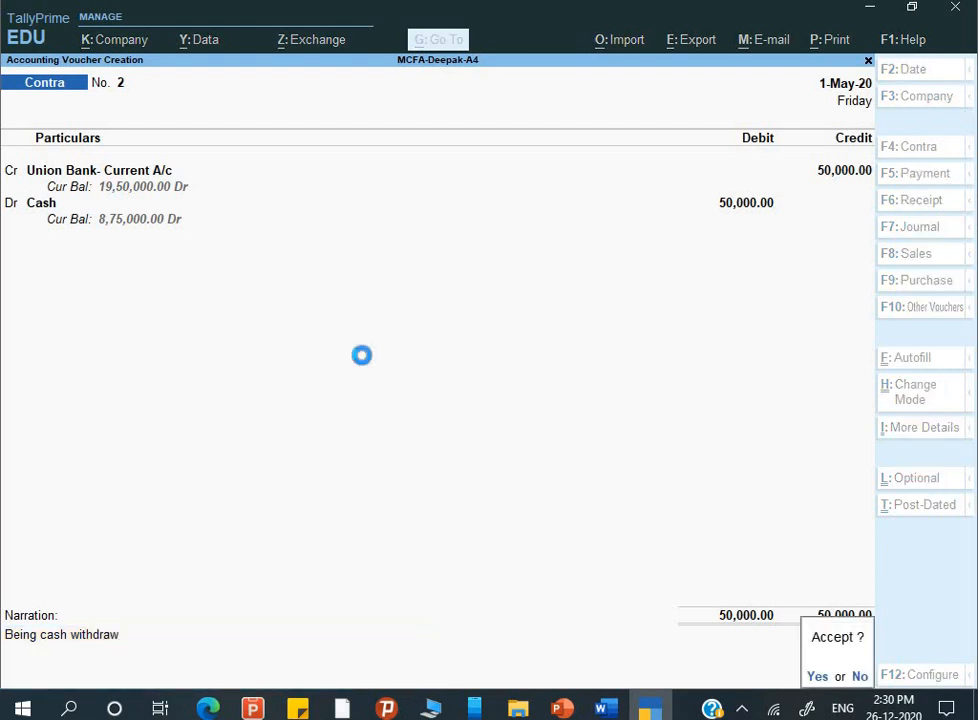
{"action": "key", "text": "Return"}
Step: Switch to Word and read the Q.8 cheque payment to Sudhir trading company, including its amount
{"action": "key", "text": "alt+Tab"}
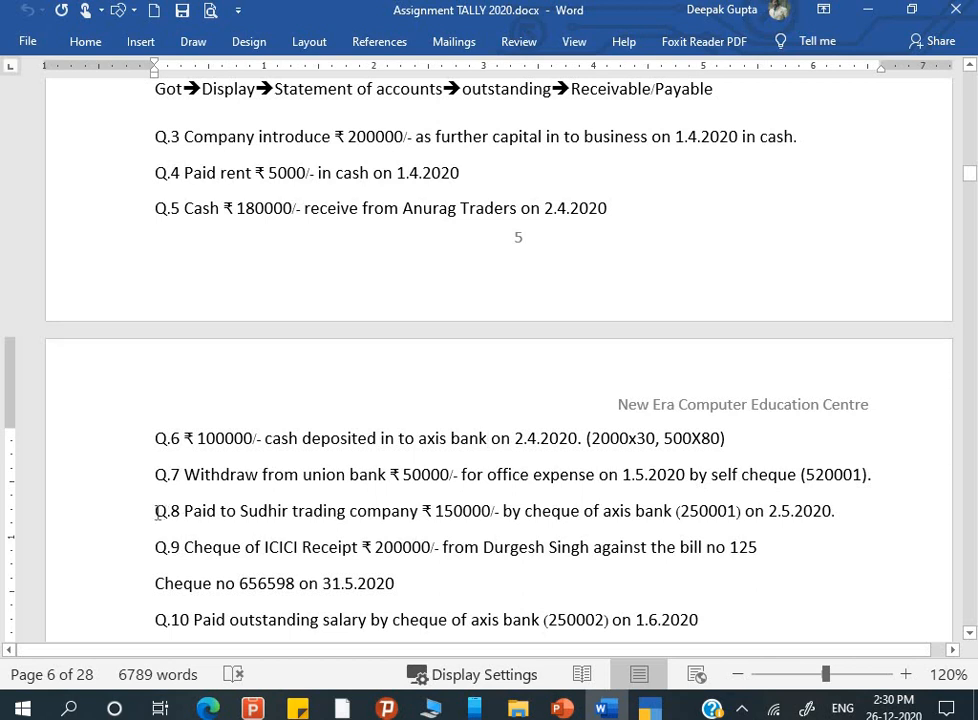
{"action": "left_click_drag", "start_coordinate": [156, 511], "coordinate": [188, 513]}
{"action": "double_click", "coordinate": [200, 513]}
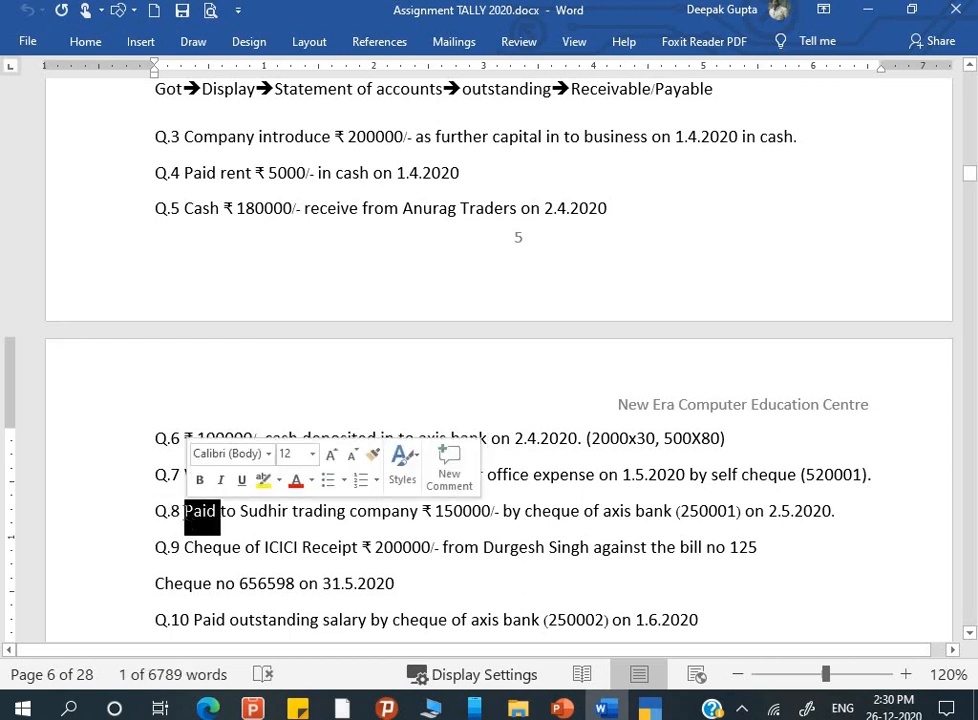
{"action": "left_click", "coordinate": [201, 513]}
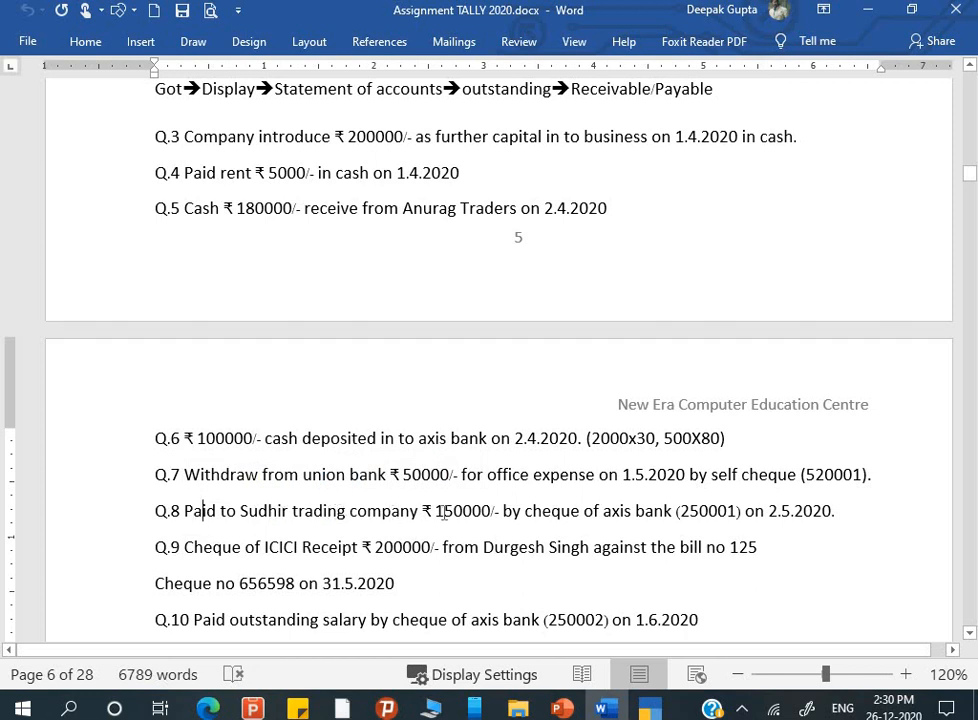
{"action": "left_click_drag", "start_coordinate": [422, 511], "coordinate": [503, 511]}
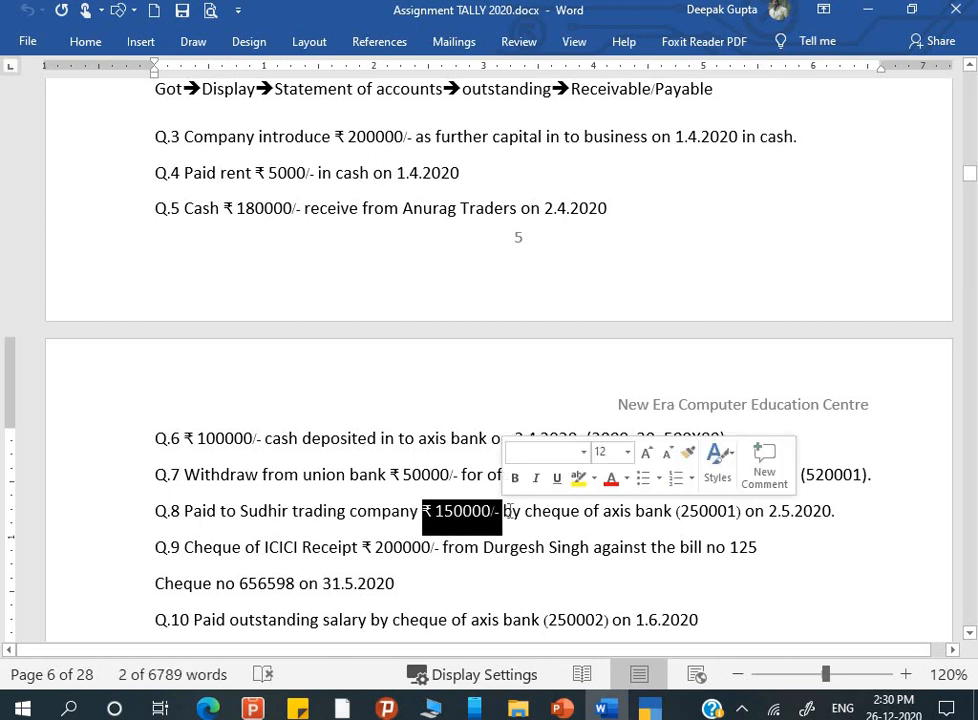
{"action": "left_click", "coordinate": [506, 511]}
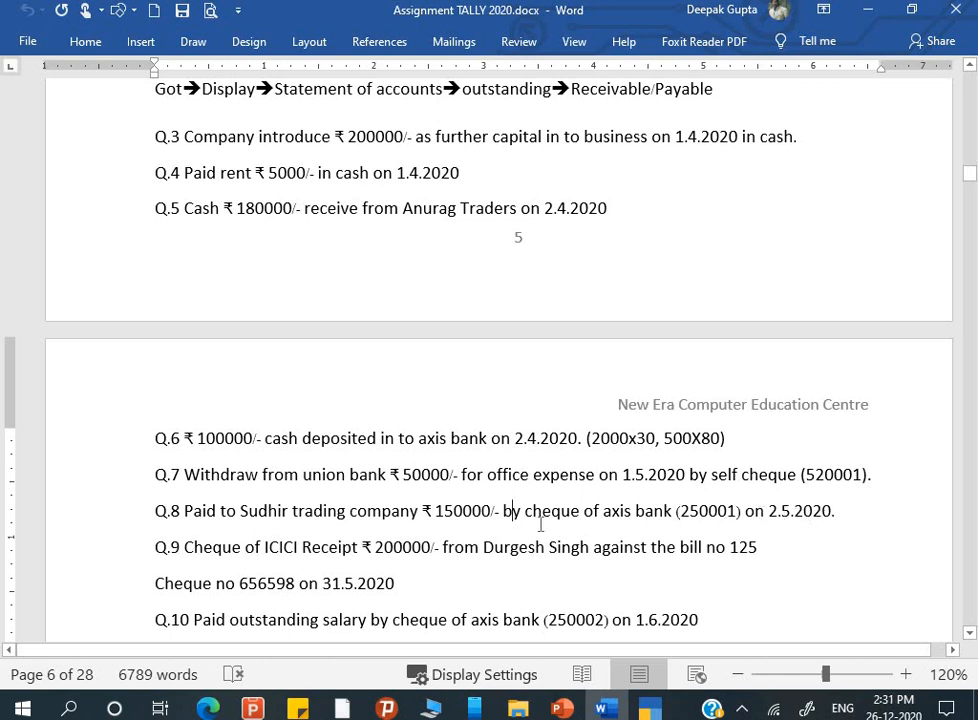
Step: Start a payment voucher in TallyPrime, check the Q.8 date in Word and set the voucher date to 2-5-2020
{"action": "key", "text": "alt+Tab"}
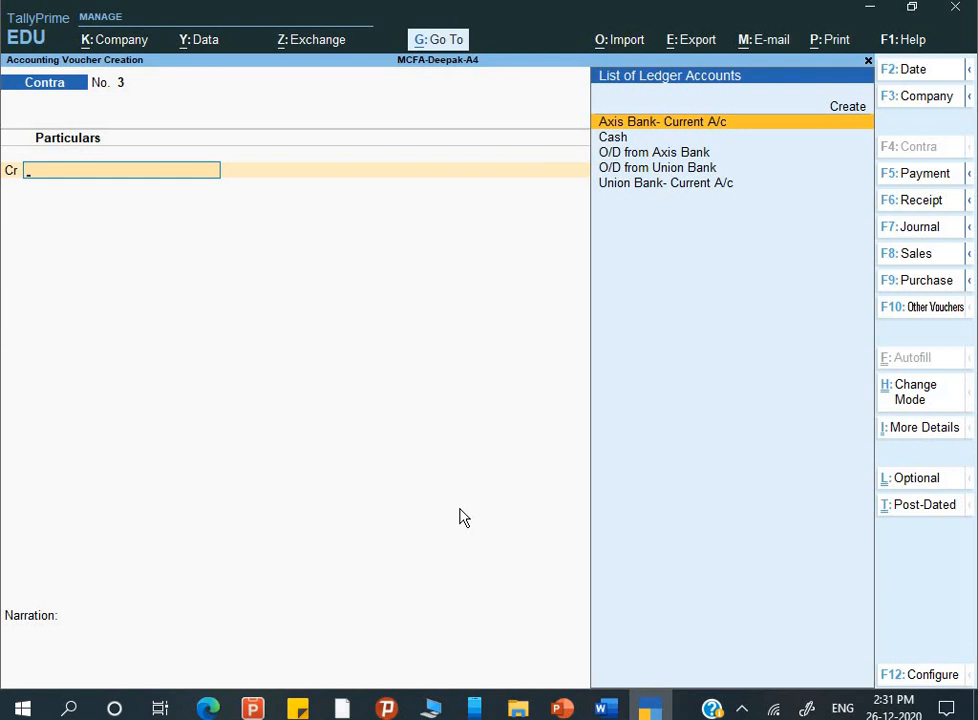
{"action": "key", "text": "F5"}
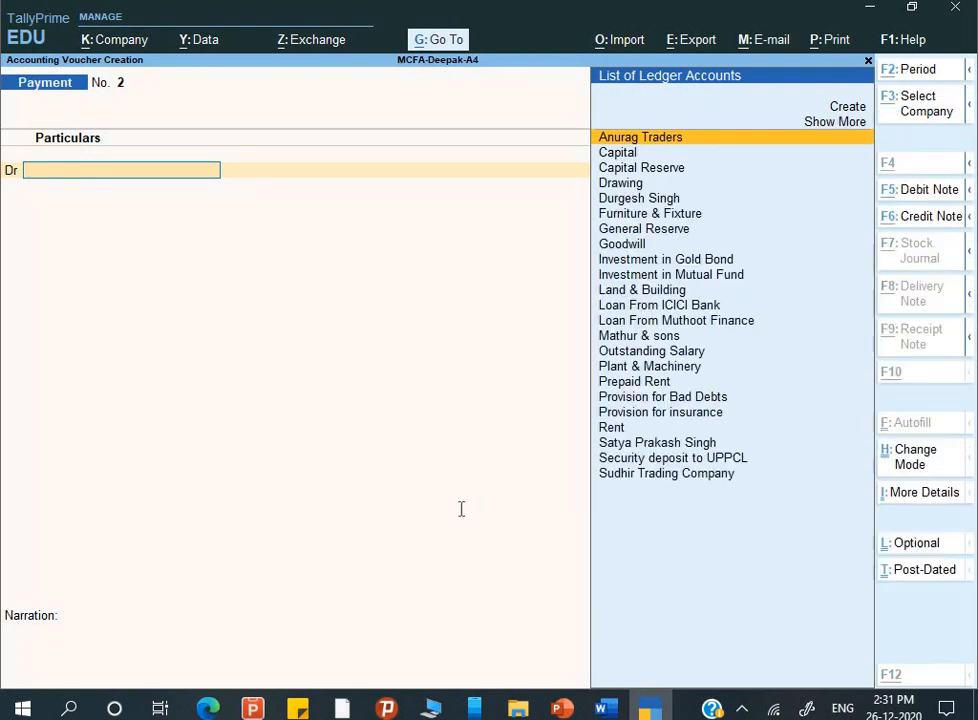
{"action": "key", "text": "alt+Tab"}
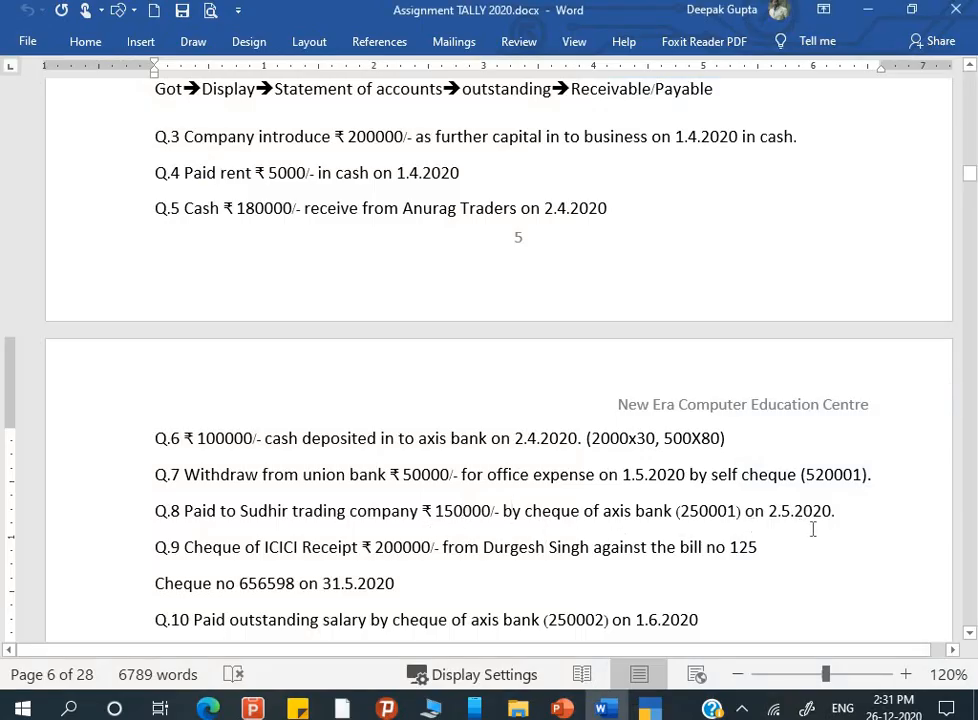
{"action": "key", "text": "alt+Tab"}
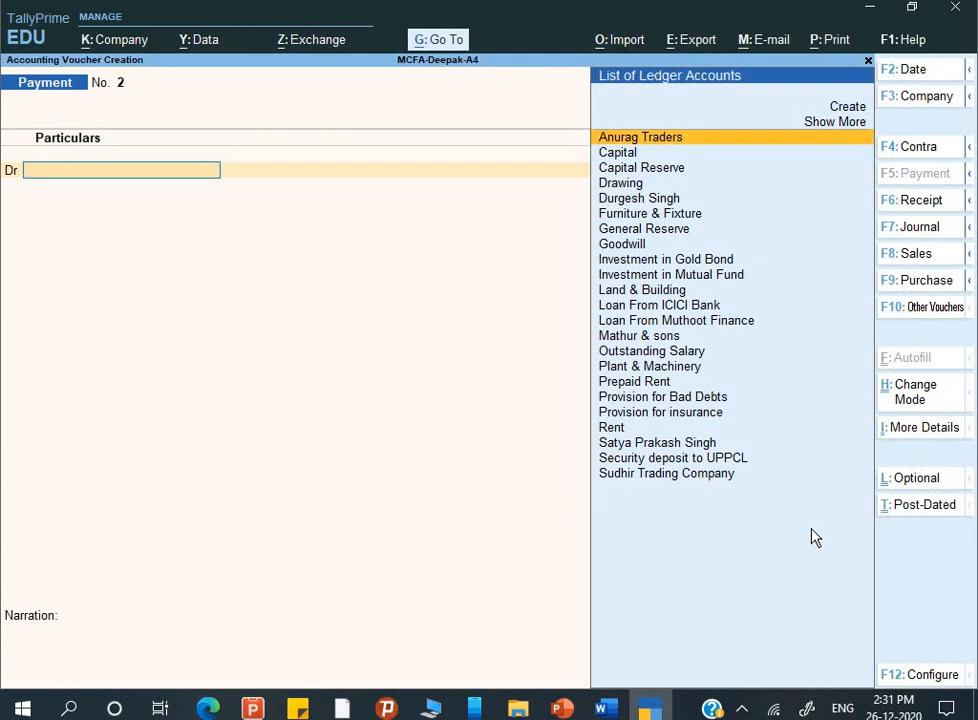
{"action": "key", "text": "F2"}
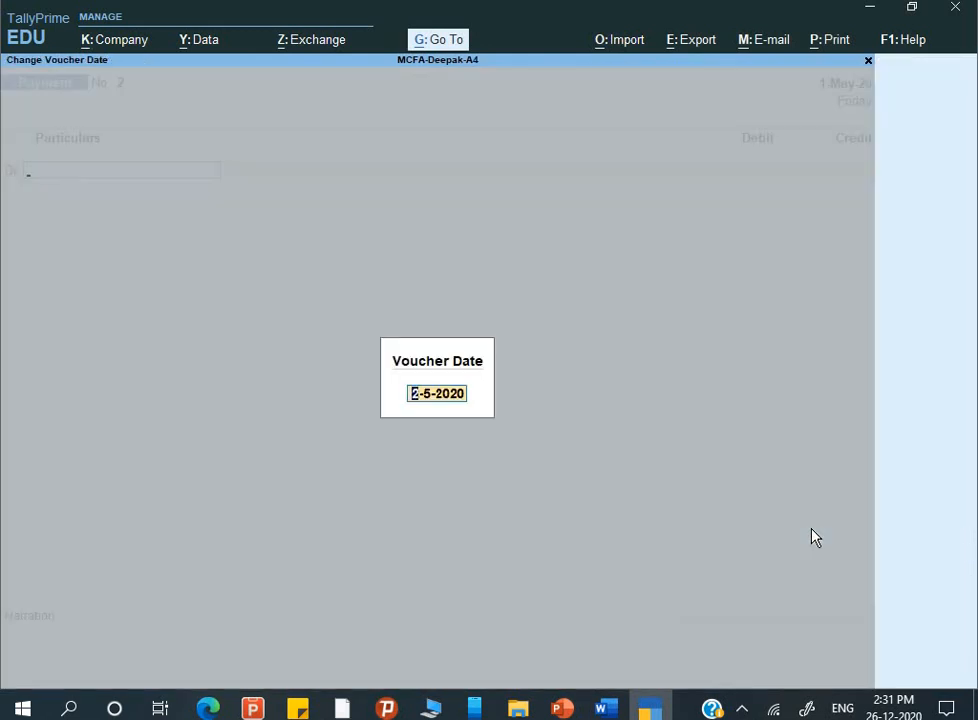
{"action": "key", "text": "Return"}
Step: Debit Sudhir Trading Company with 1,50,000.00 in the payment voucher, checking the Q.8 amount in Word
{"action": "type", "text": "S"}
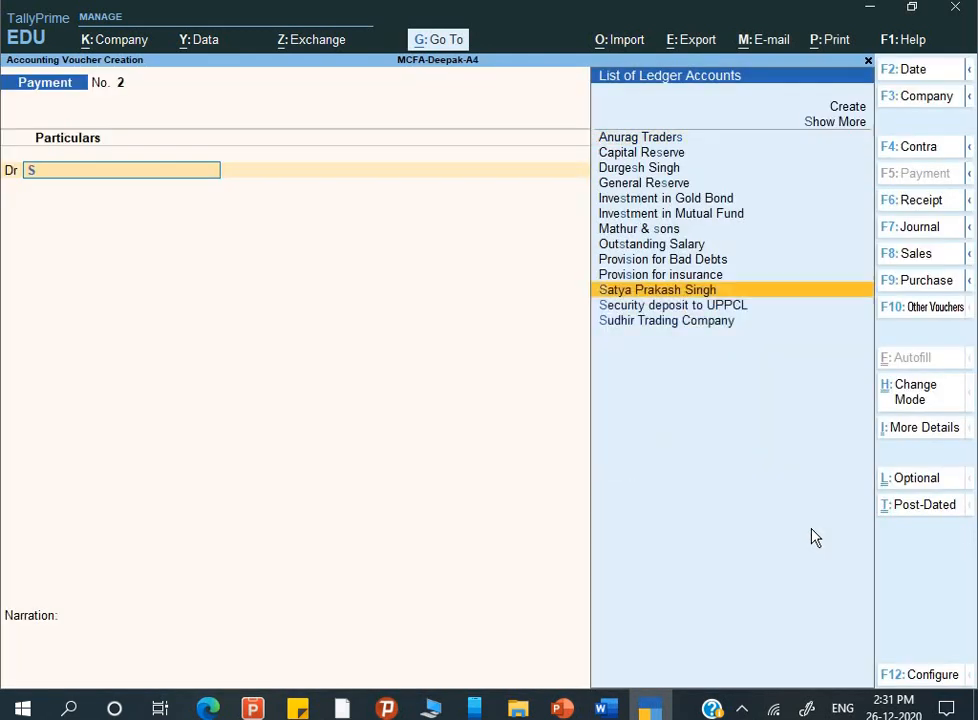
{"action": "key", "text": "Down"}
{"action": "key", "text": "Up"}
{"action": "key", "text": "Down"}
{"action": "key", "text": "Down"}
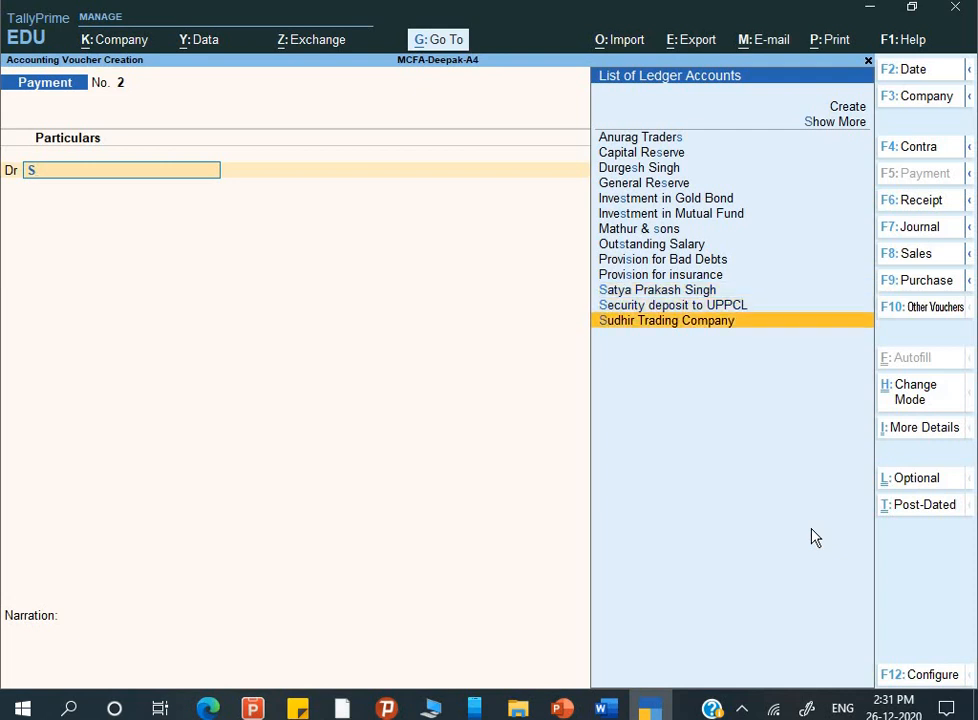
{"action": "key", "text": "Return"}
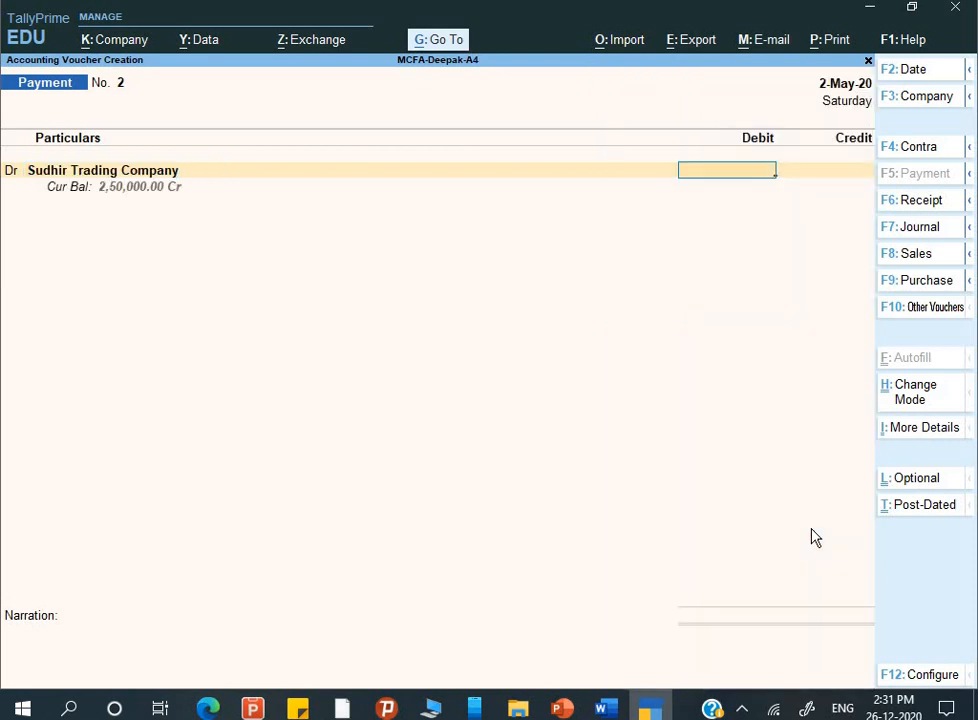
{"action": "key", "text": "alt+Tab"}
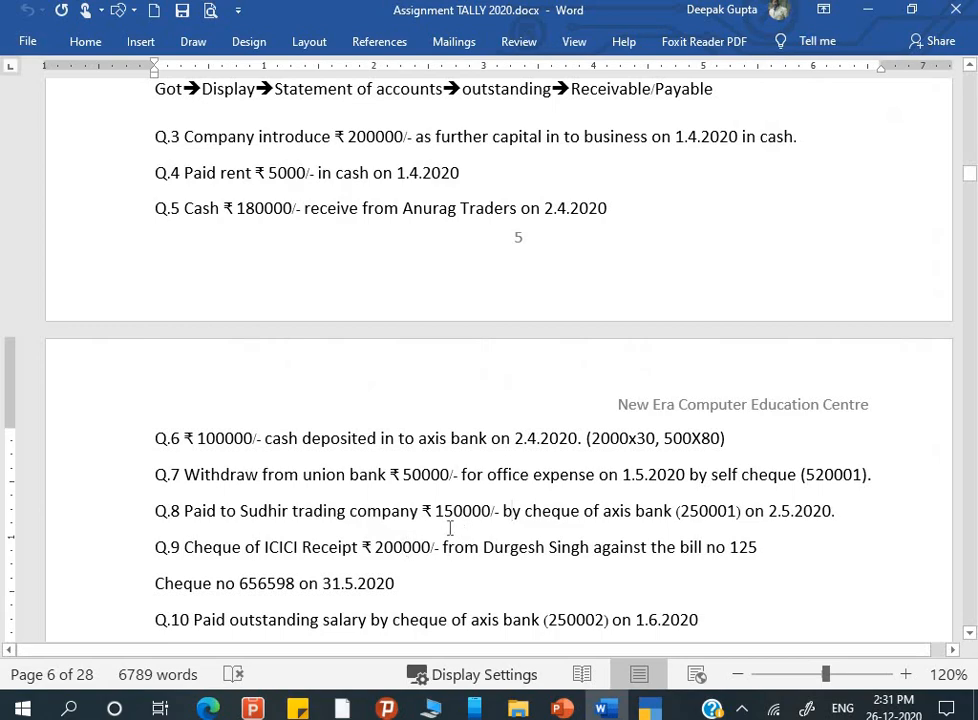
{"action": "key", "text": "alt+Tab"}
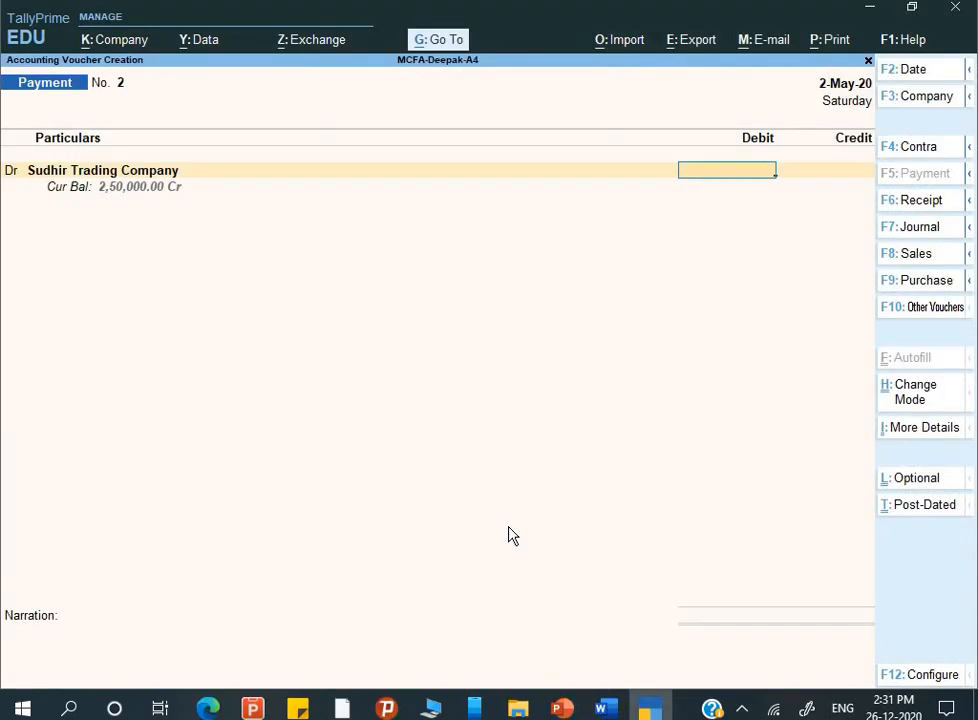
{"action": "type", "text": "150000"}
{"action": "key", "text": "Return"}
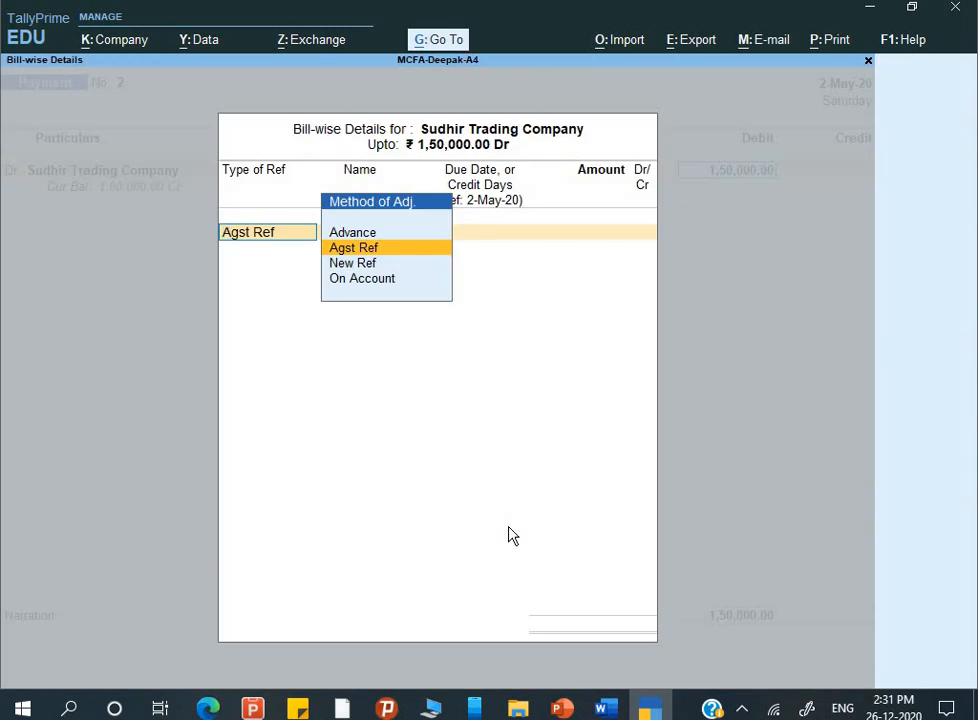
Step: Allocate the 1,50,000.00 debit as Agst Ref to the pending bill Bill/0519/19-20
{"action": "key", "text": "Return"}
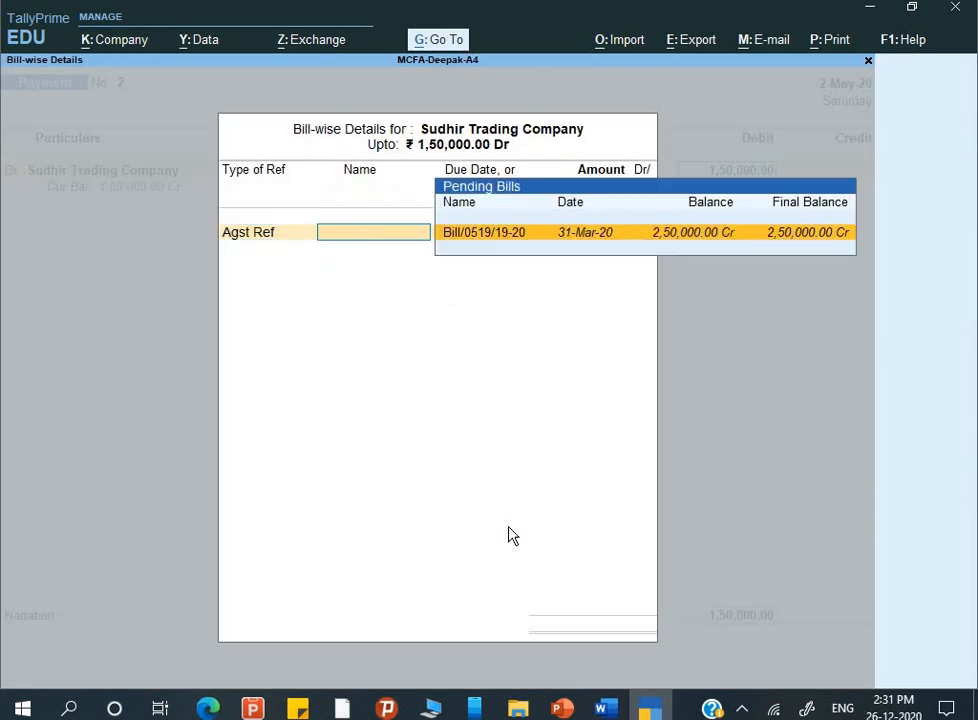
{"action": "key", "text": "Return"}
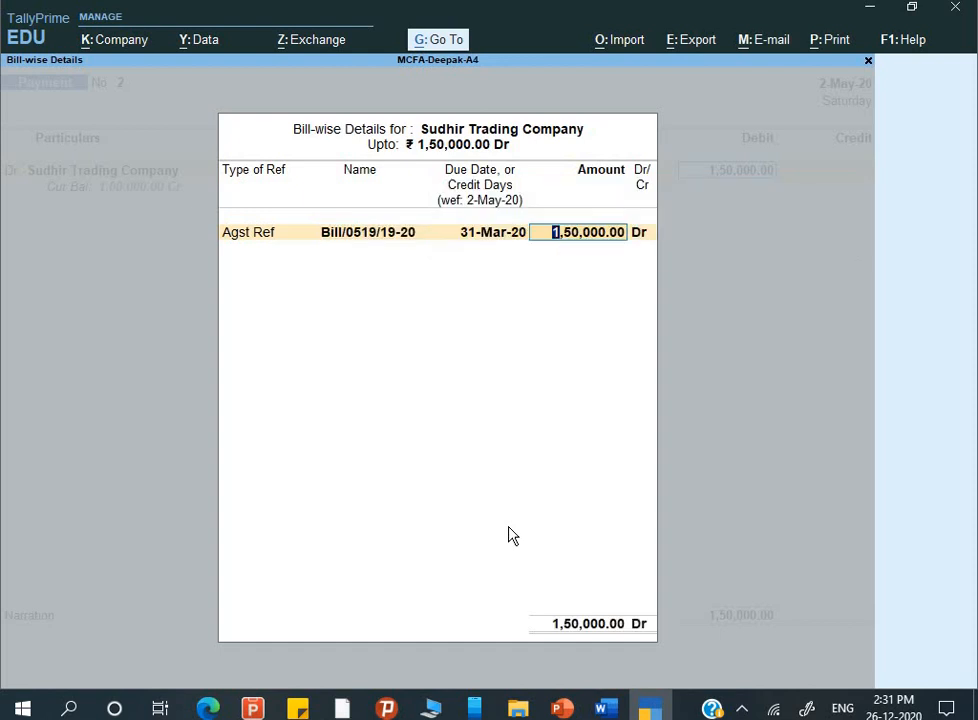
{"action": "key", "text": "Return"}
{"action": "key", "text": "Return"}
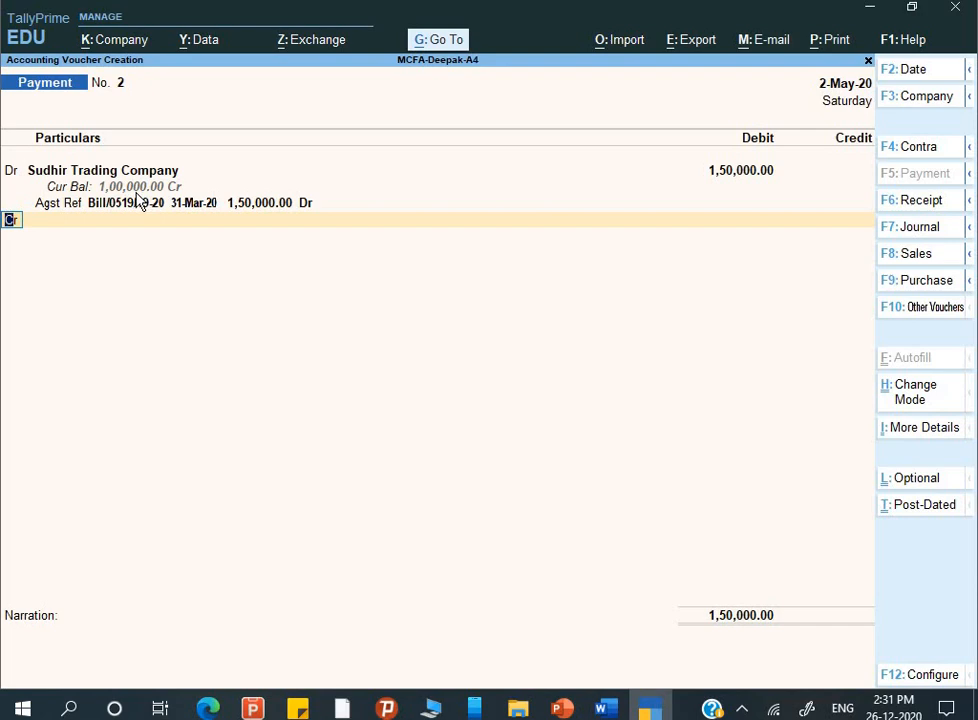
Step: Check the paying bank for Q.8 in Word and credit Axis Bank- Current A/c with 1,50,000.00
{"action": "key", "text": "Return"}
{"action": "key", "text": "alt+Tab"}
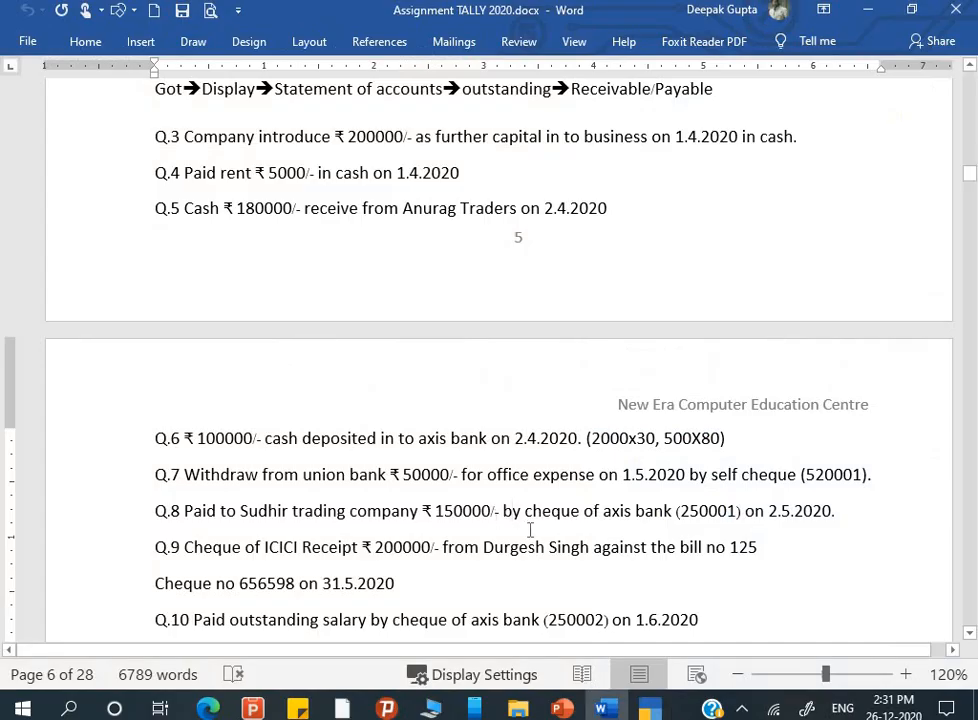
{"action": "key", "text": "alt+Tab"}
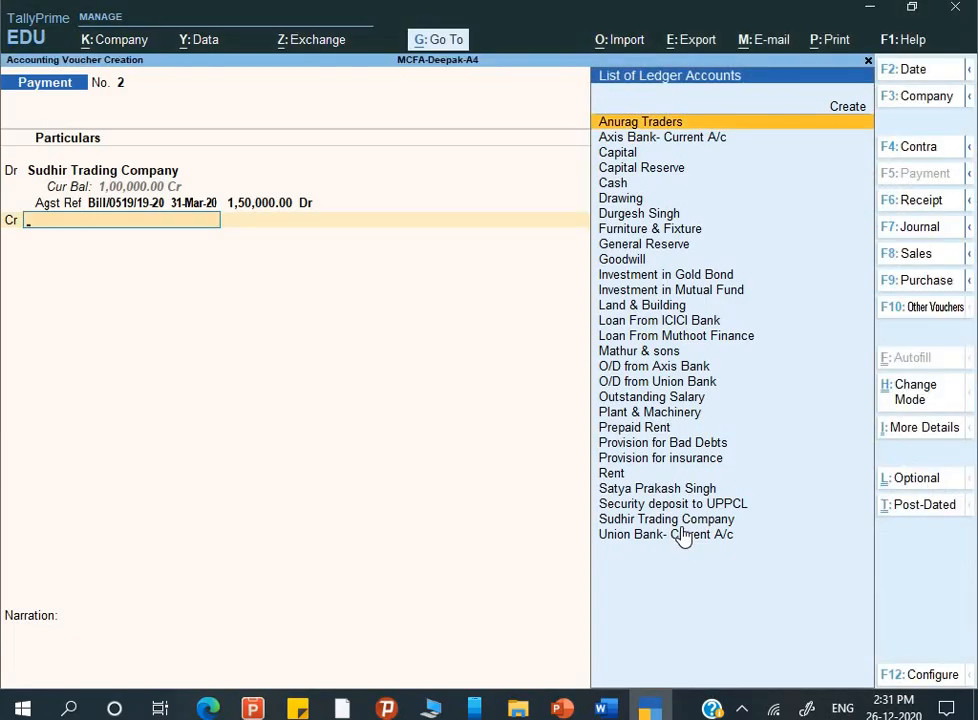
{"action": "type", "text": "A"}
{"action": "key", "text": "Down"}
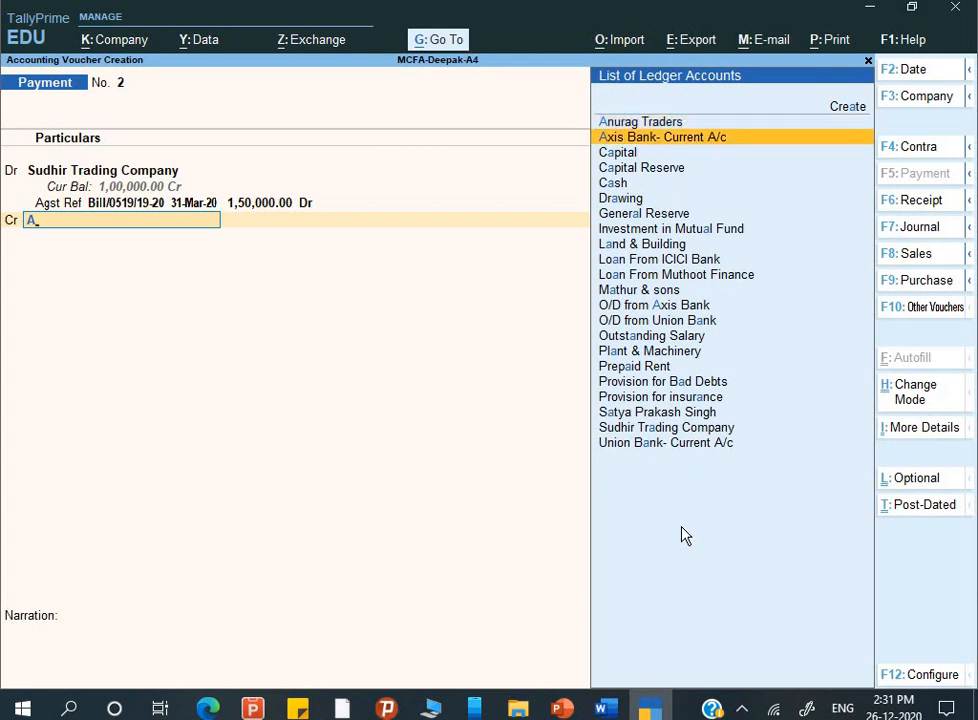
{"action": "key", "text": "Return"}
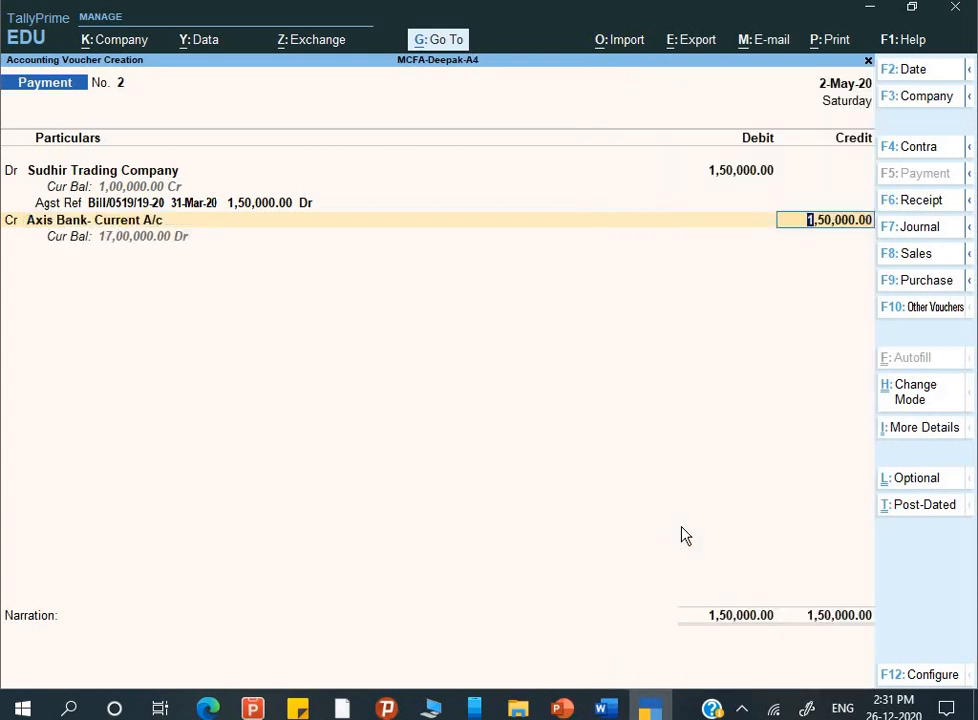
{"action": "key", "text": "Return"}
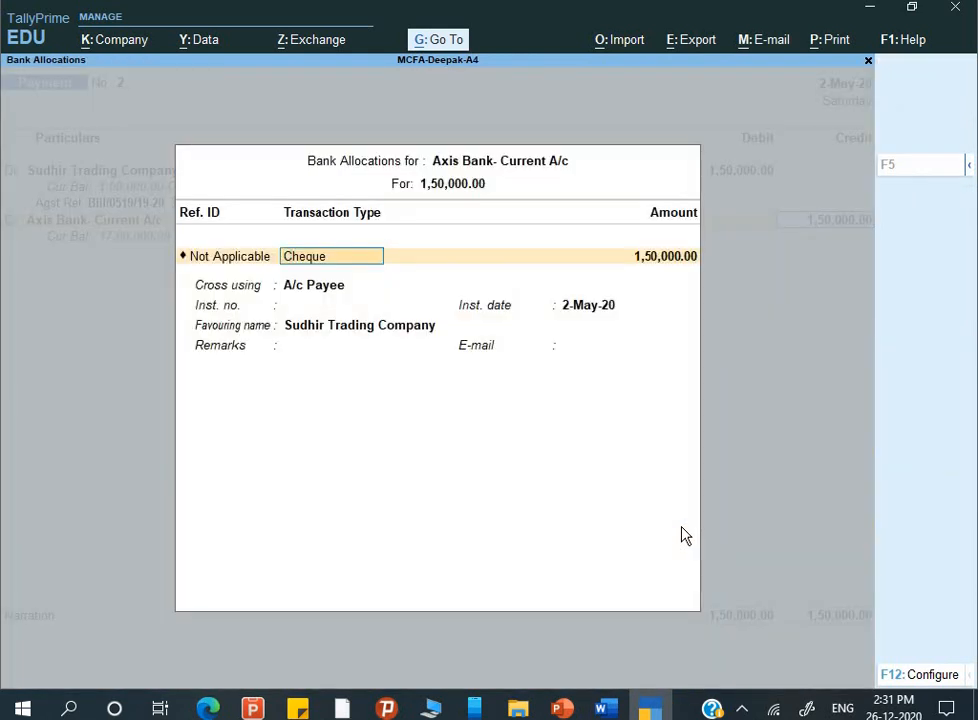
{"action": "key", "text": "ctrl+a"}
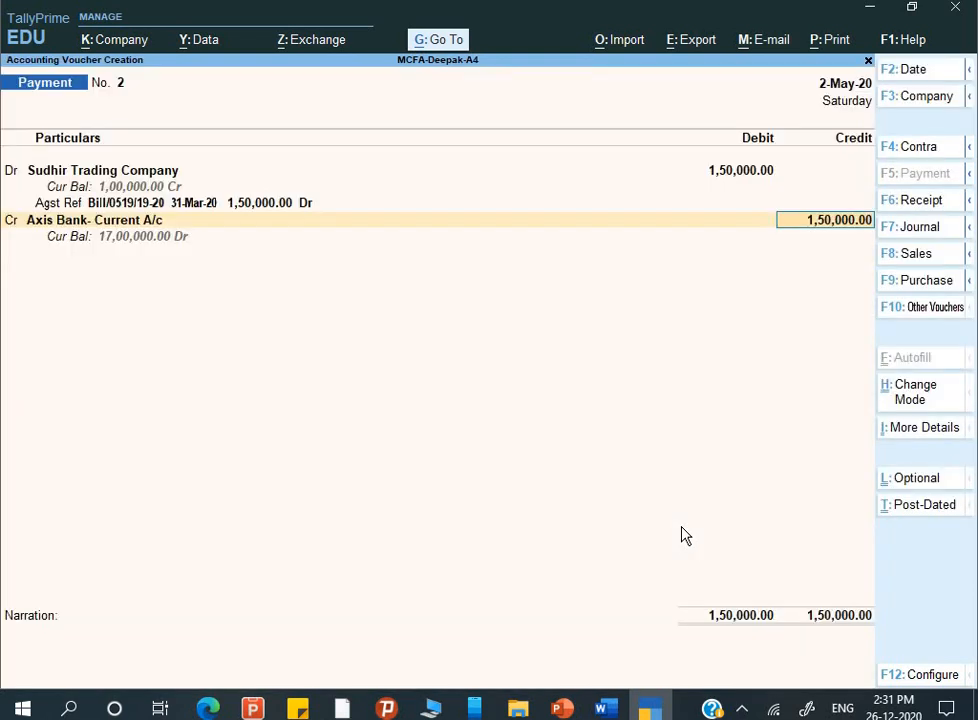
Step: In the Axis Bank allocation, keep Cheque crossed A/c Payee and enter instrument number 250001 from the Q.8 text in Word
{"action": "key", "text": "Return"}
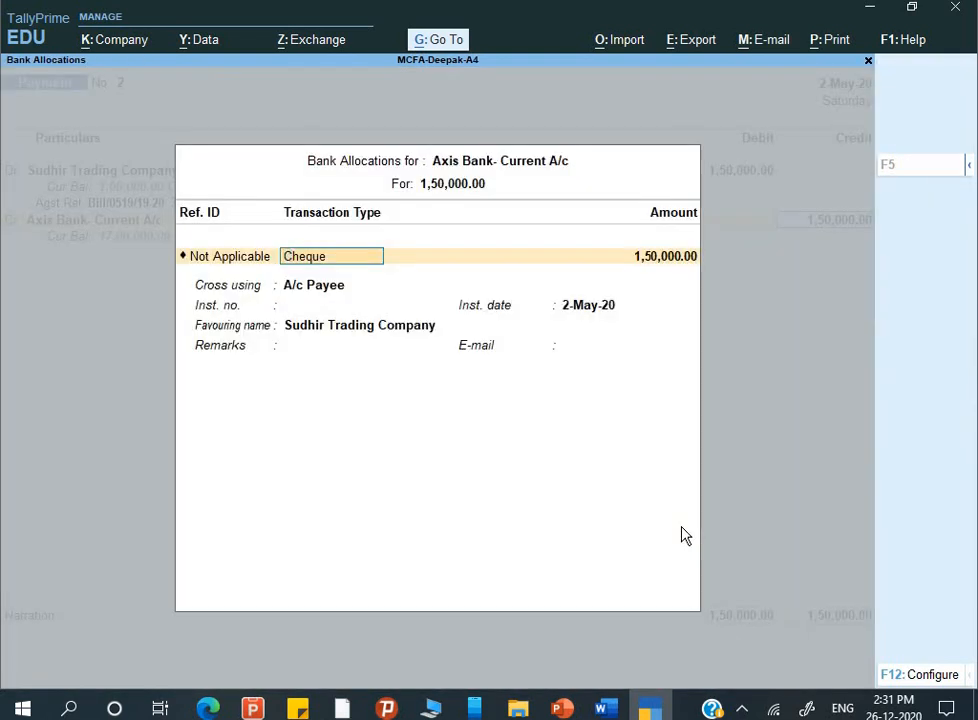
{"action": "key", "text": "Return"}
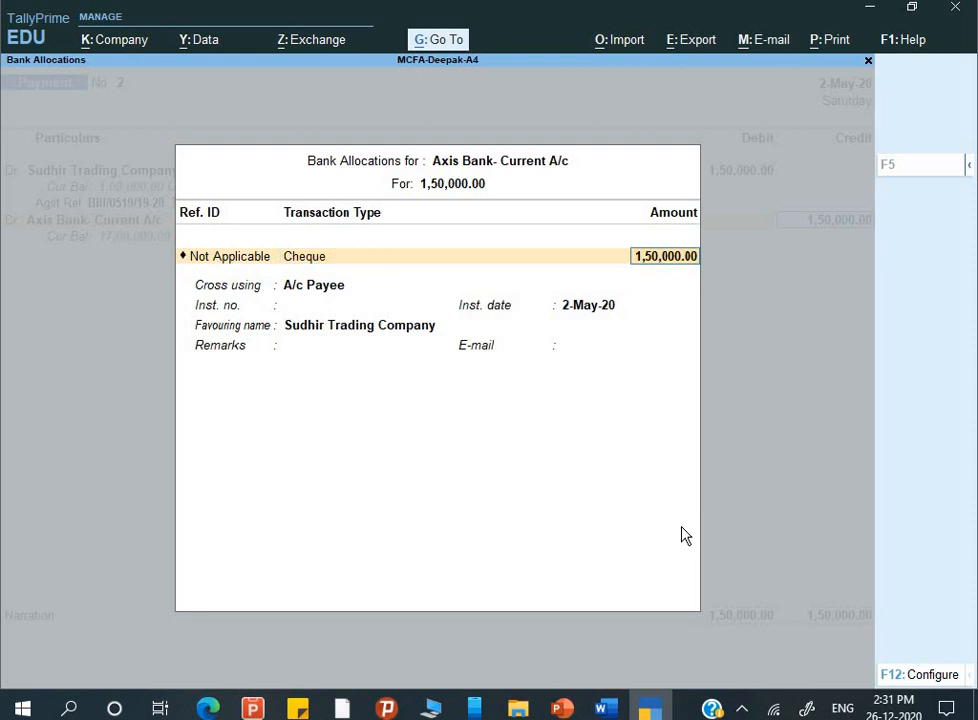
{"action": "key", "text": "Return"}
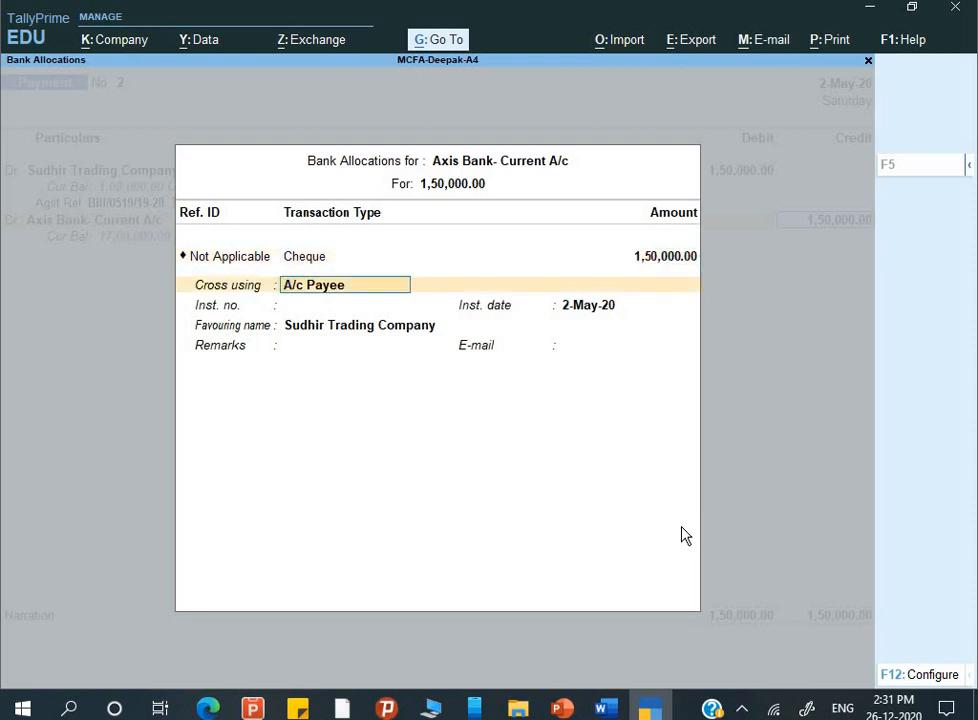
{"action": "key", "text": "Return"}
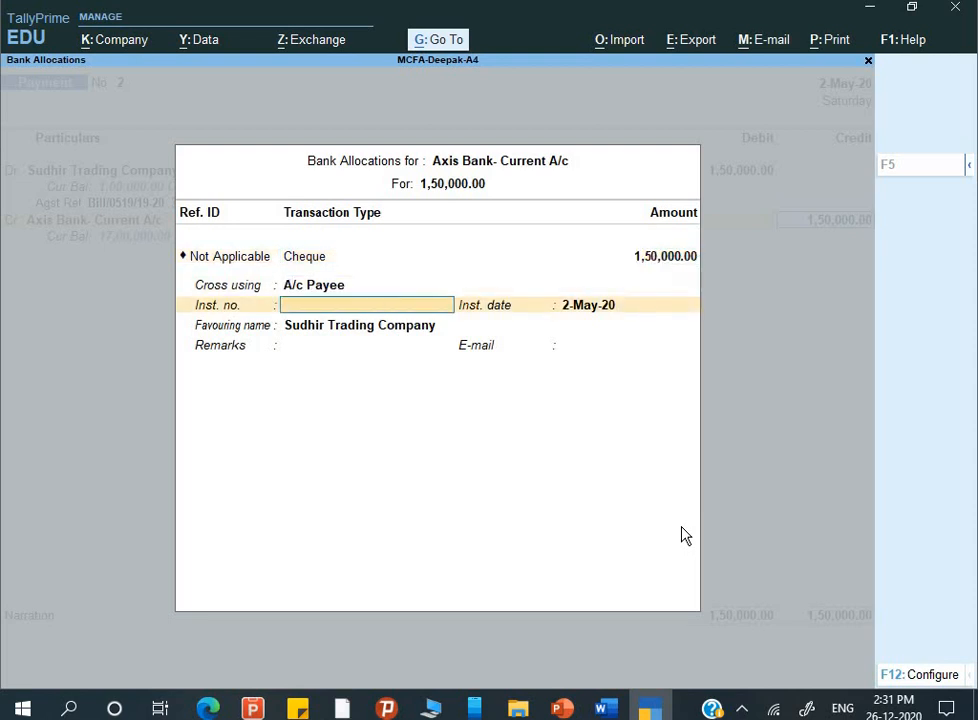
{"action": "key", "text": "alt+Tab"}
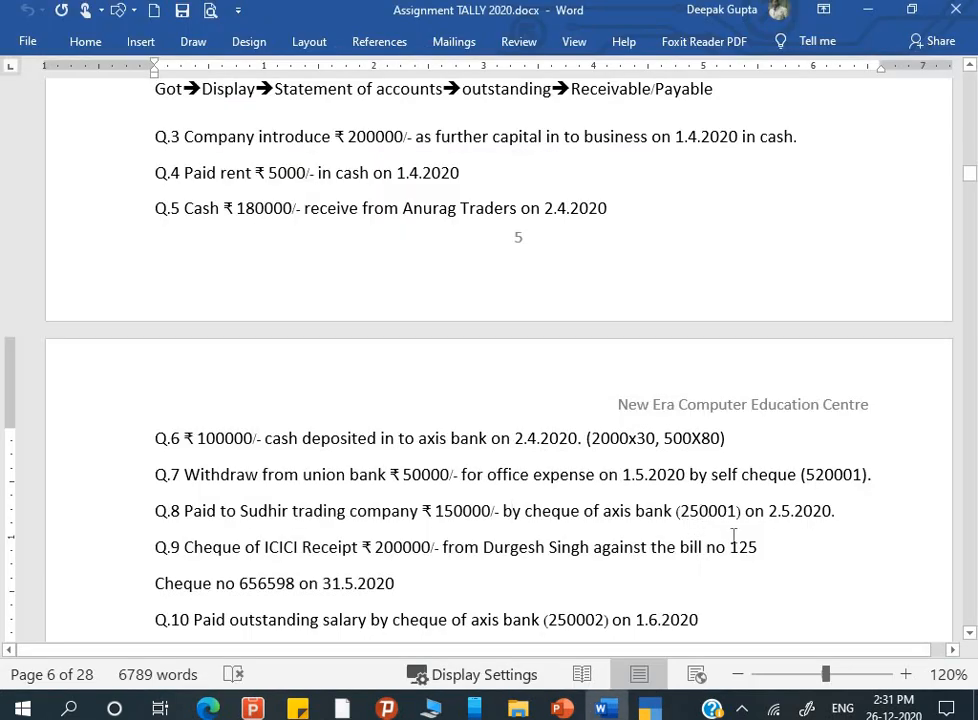
{"action": "key", "text": "alt+Tab"}
{"action": "type", "text": "25"}
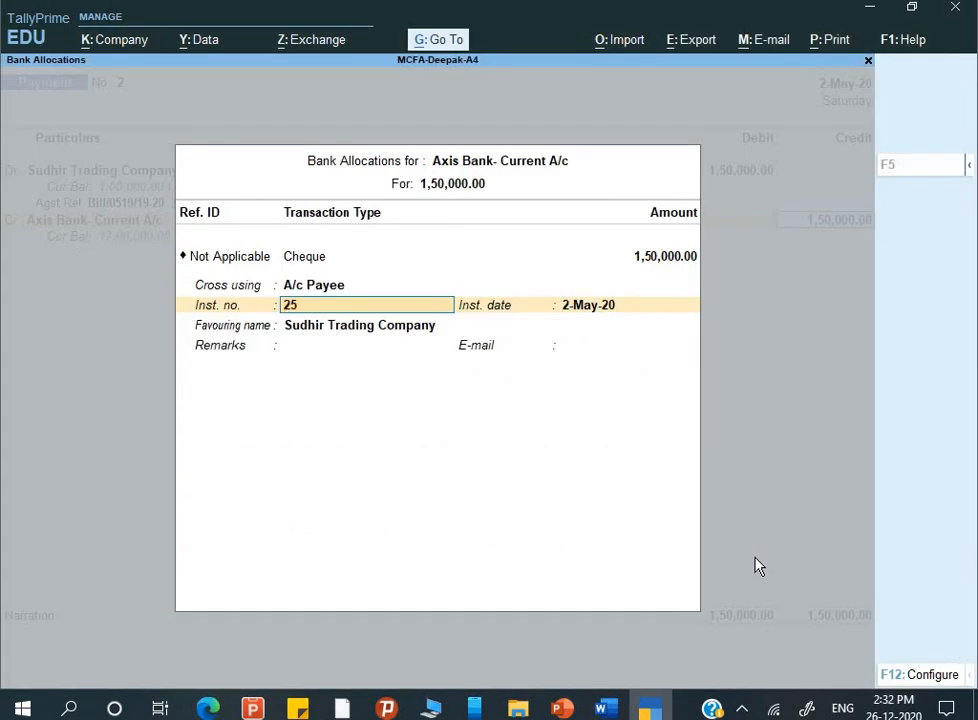
{"action": "type", "text": "000"}
{"action": "key", "text": "Return"}
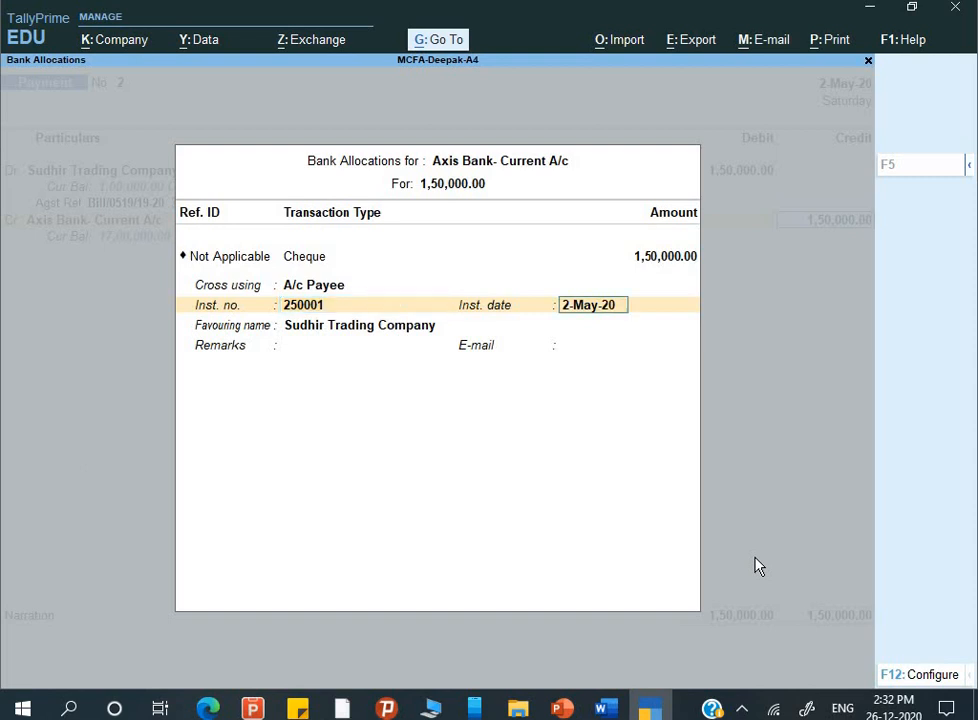
Step: Keep the instrument date and favouring name, add the remark "Part payment" and accept the bank allocation without an e-mail
{"action": "key", "text": "Return"}
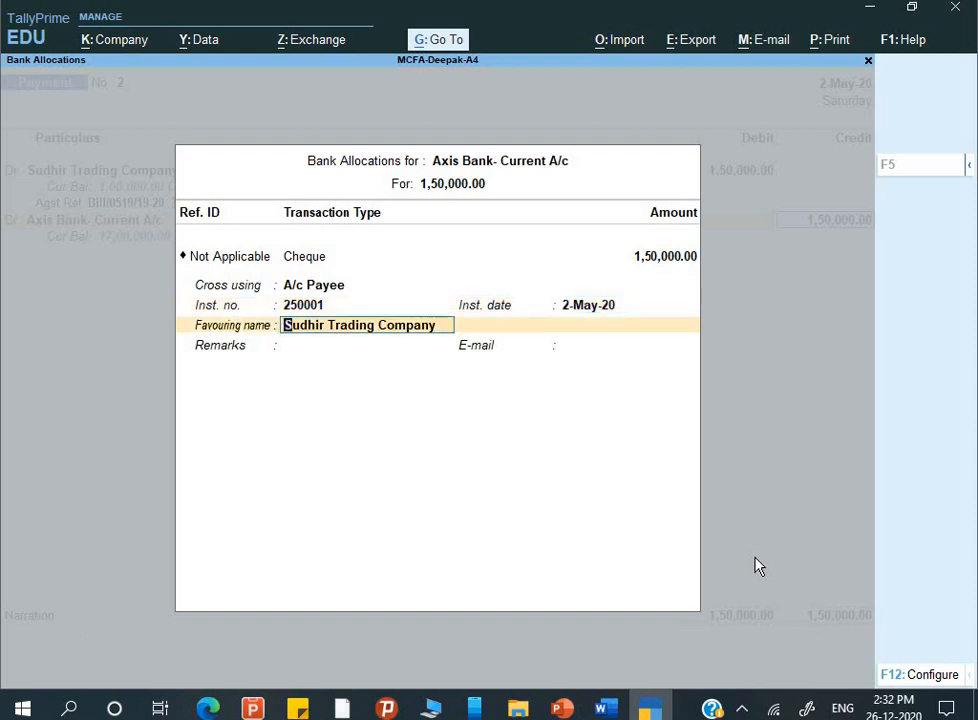
{"action": "key", "text": "Return"}
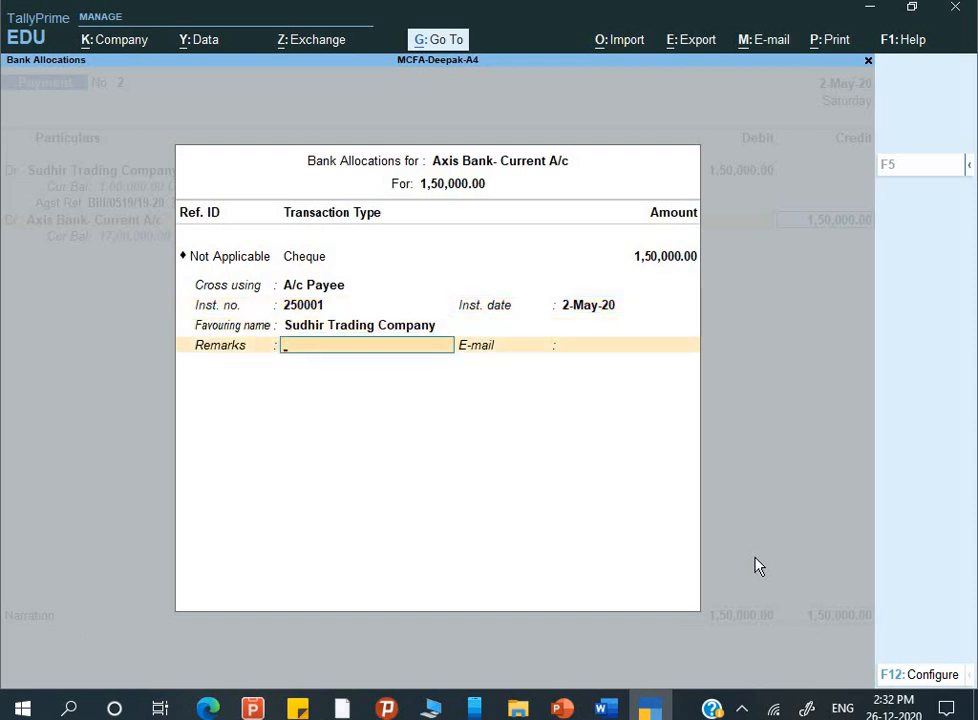
{"action": "type", "text": "Part payment"}
{"action": "key", "text": "Return"}
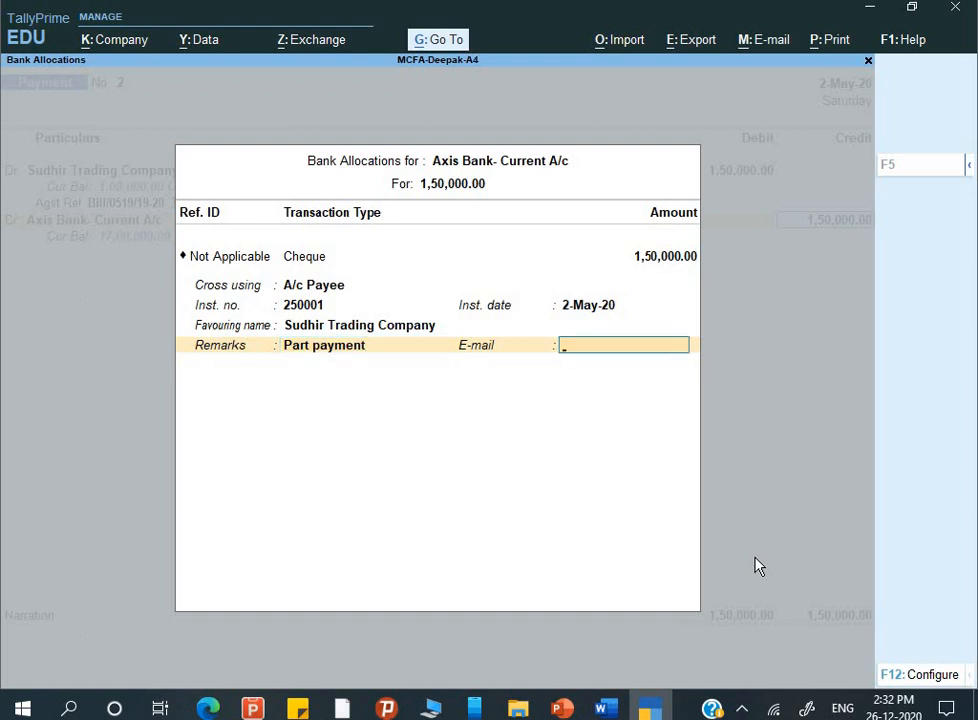
{"action": "key", "text": "Return"}
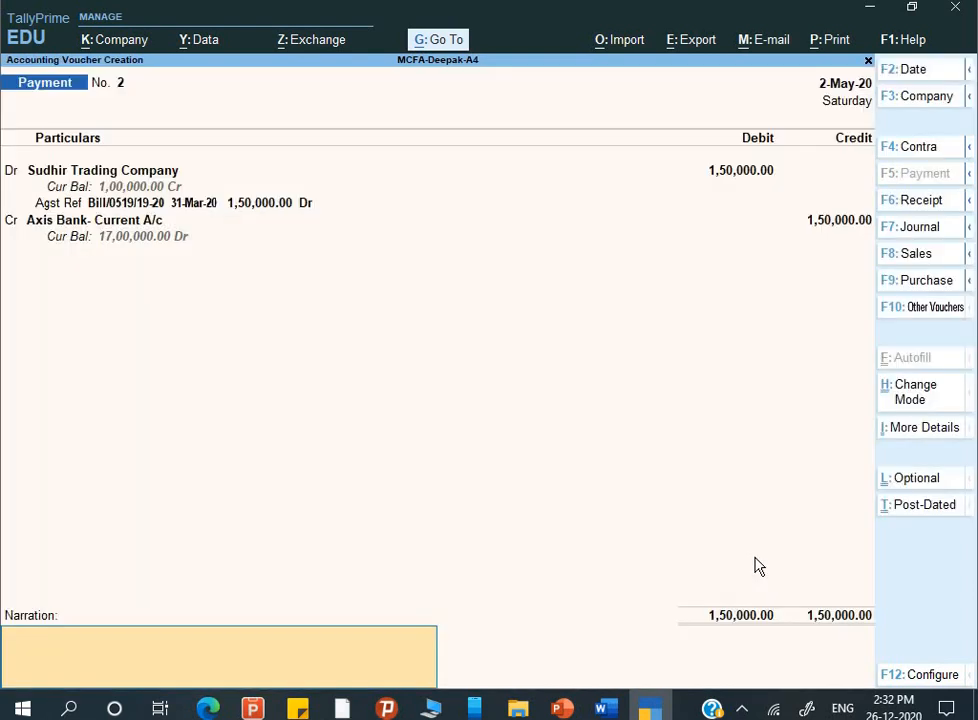
Step: Enter the narration "Being payment made" and save the payment voucher
{"action": "type", "text": "Being payment m"}
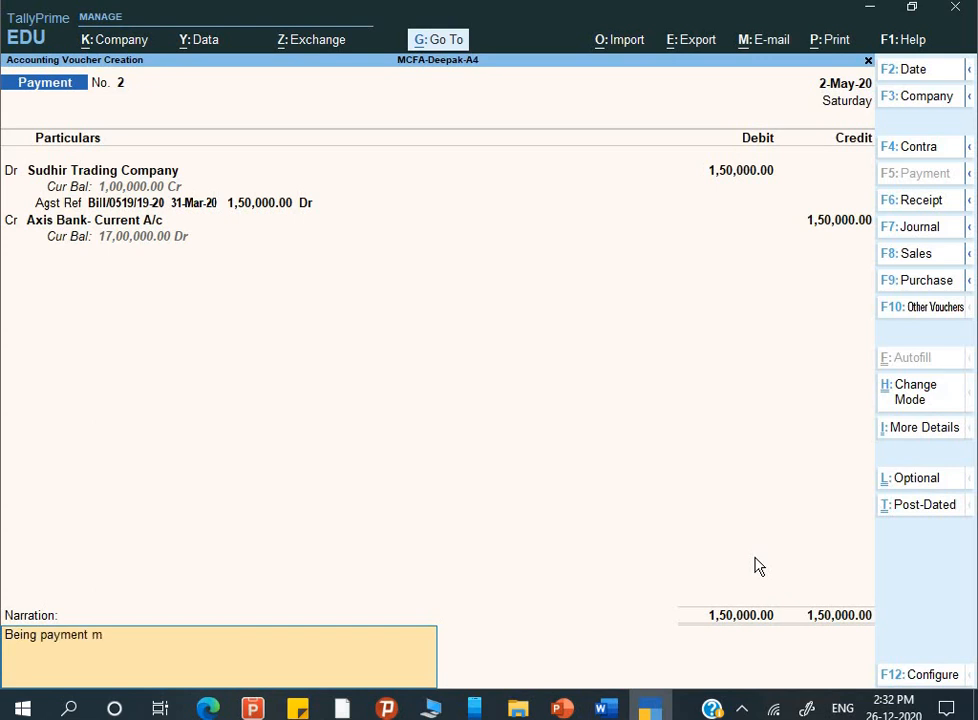
{"action": "type", "text": "ade"}
{"action": "key", "text": "Return"}
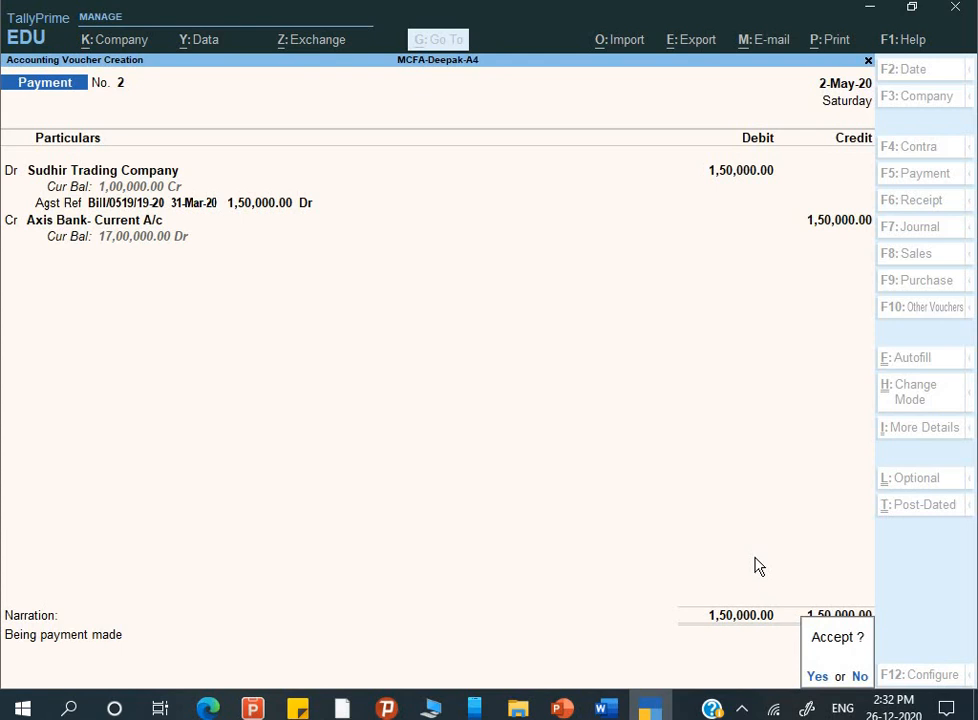
{"action": "key", "text": "Return"}
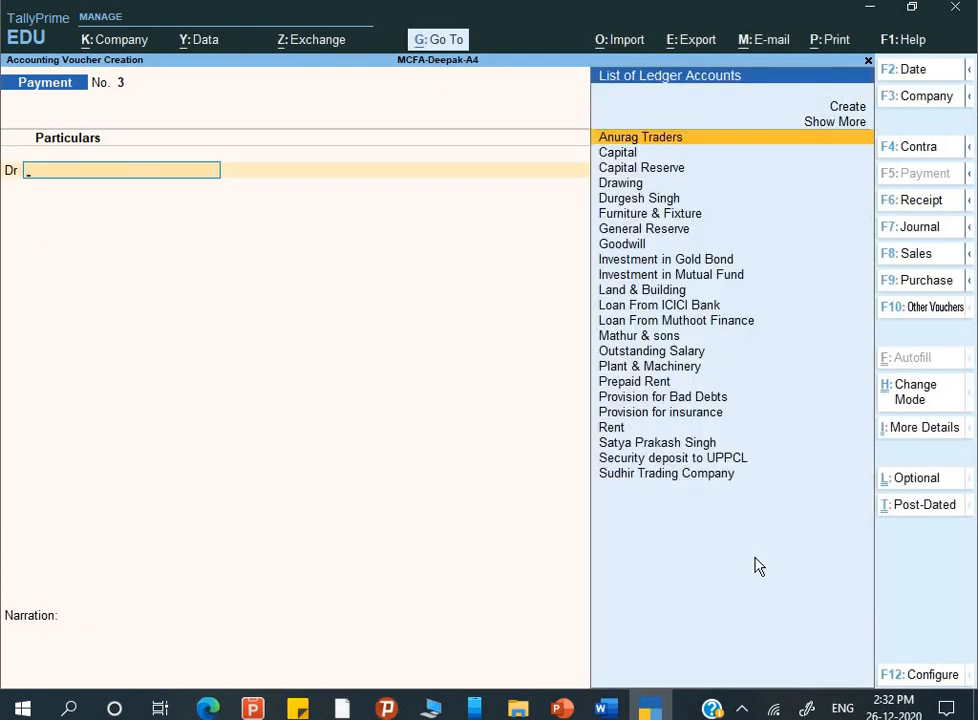
Step: Switch to Word and read the Q.9 ICICI cheque receipt, including its bill reference, cheque number and date
{"action": "key", "text": "alt+Tab"}
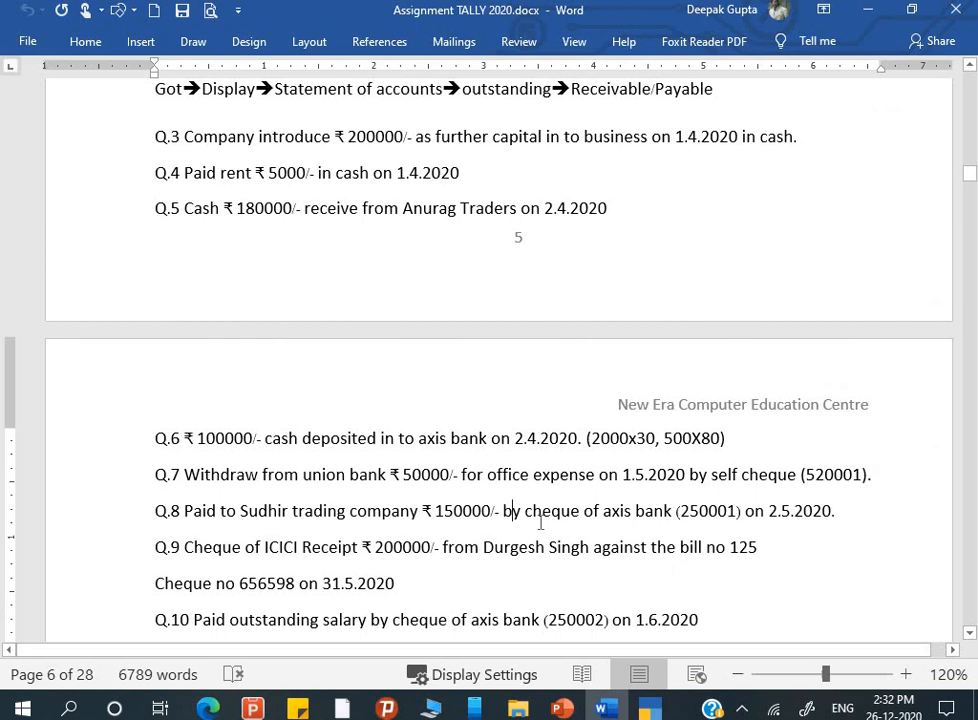
{"action": "scroll", "coordinate": [340, 527], "scroll_direction": "down", "scroll_amount": 1}
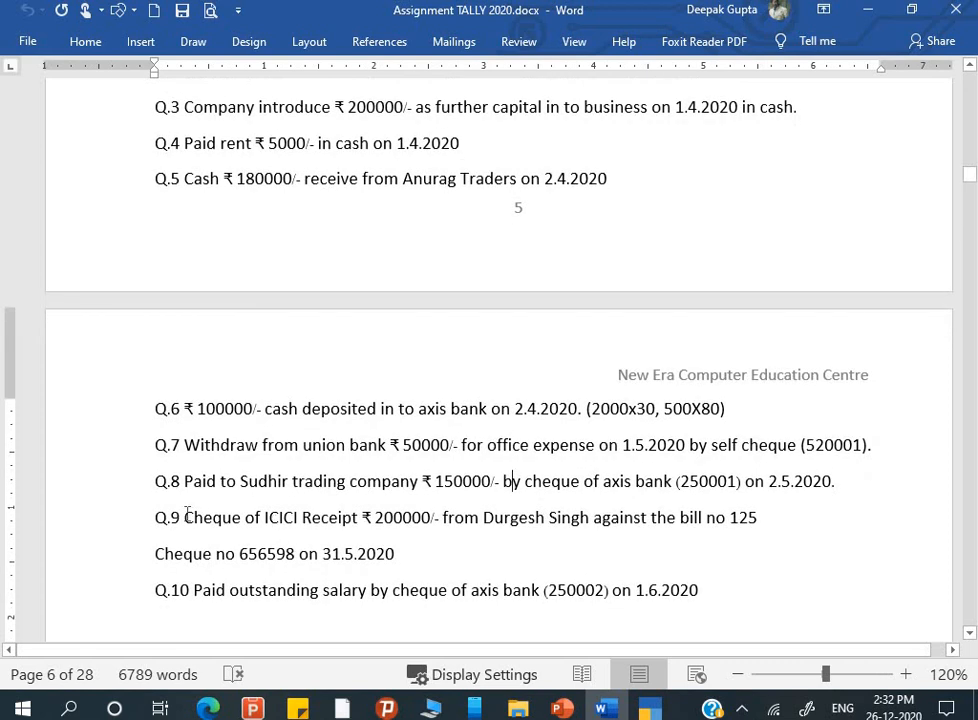
{"action": "left_click_drag", "start_coordinate": [185, 517], "coordinate": [404, 560]}
{"action": "left_click", "coordinate": [264, 503]}
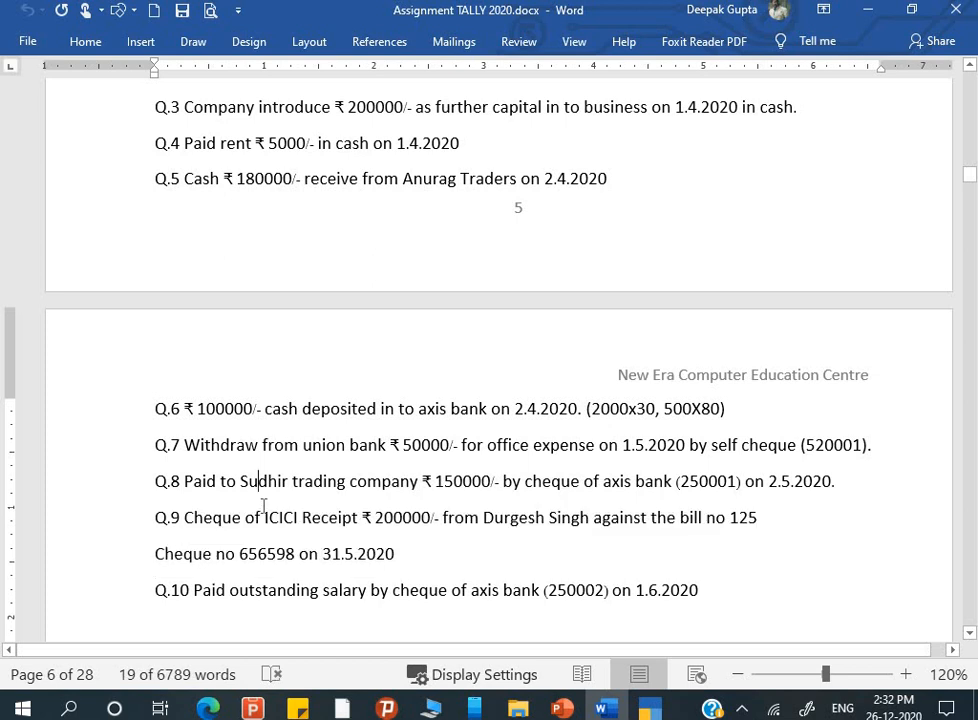
{"action": "left_click_drag", "start_coordinate": [265, 517], "coordinate": [335, 535]}
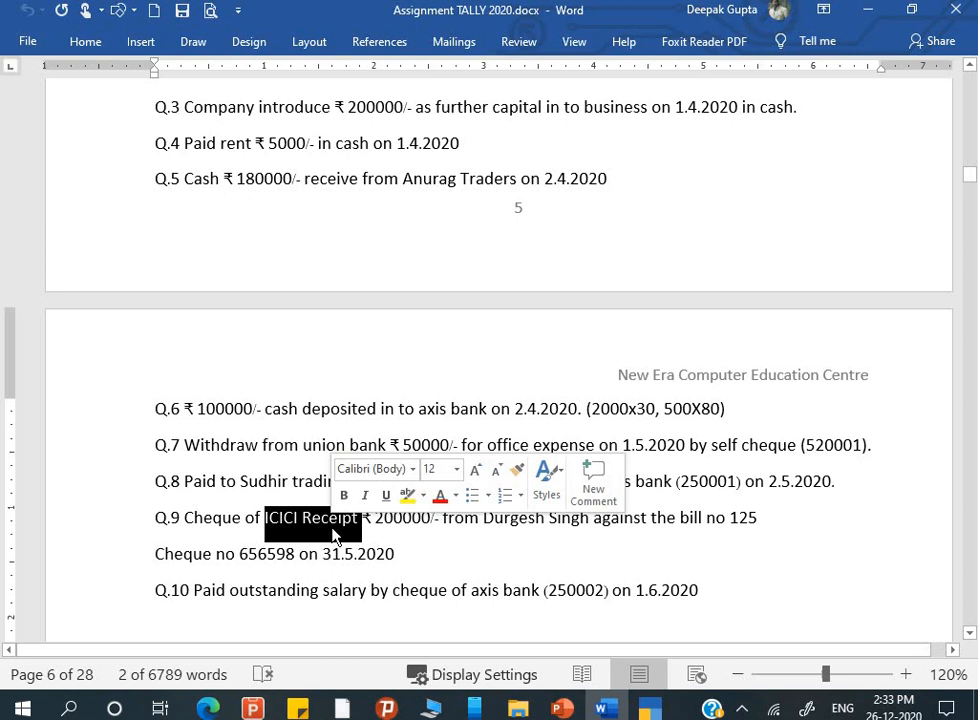
{"action": "left_click", "coordinate": [322, 551]}
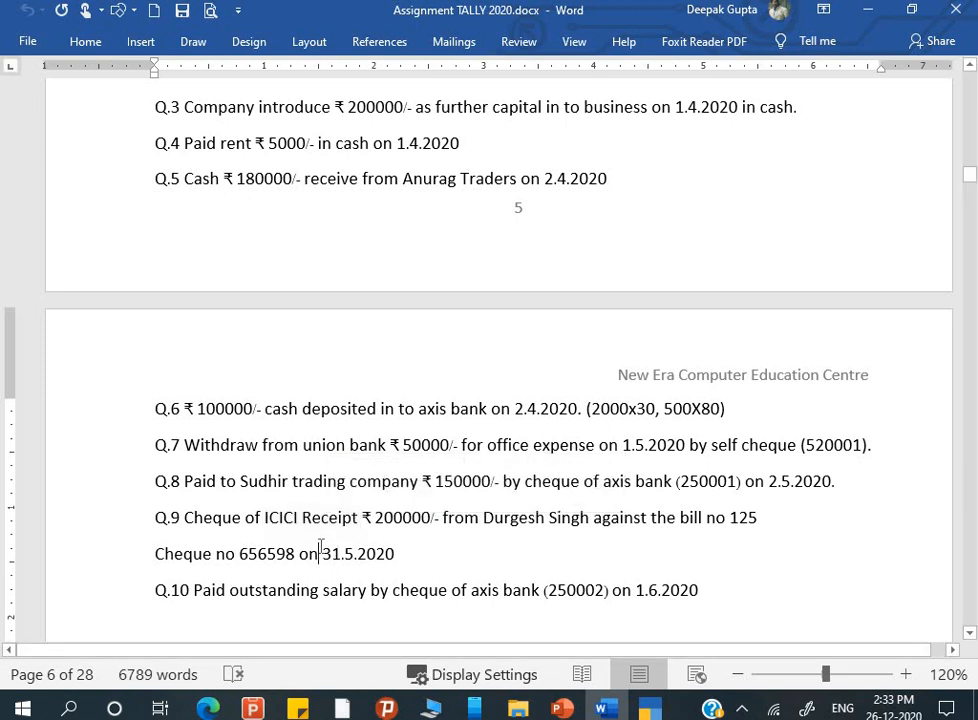
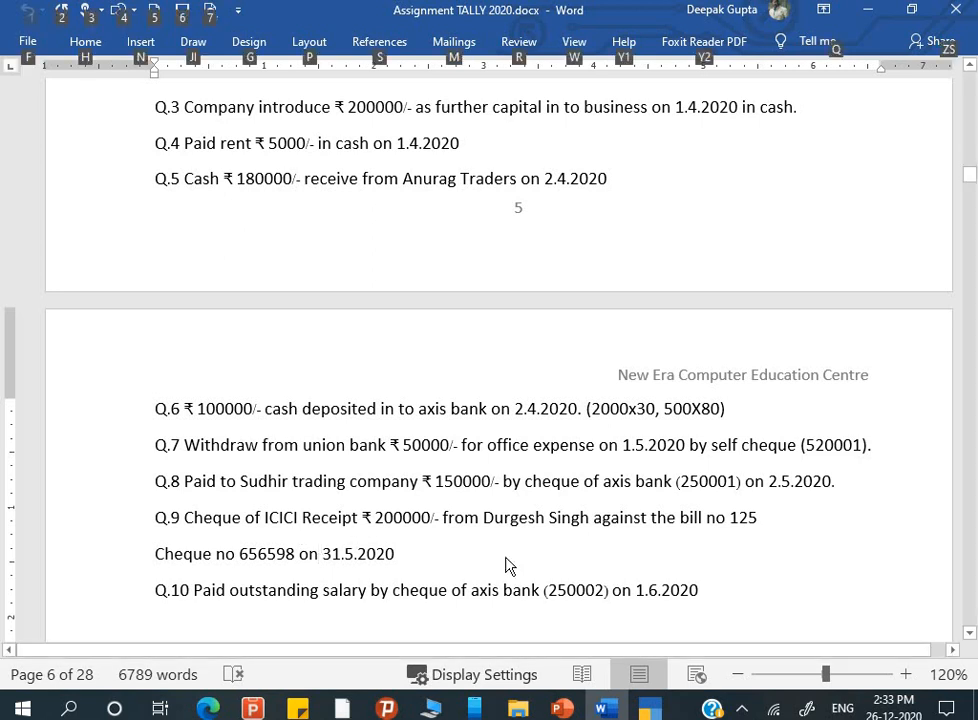
Step: Switch to TallyPrime, start a receipt voucher for Q.9 and set its date to 31-May-20, as given in Word
{"action": "key", "text": "alt+Tab"}
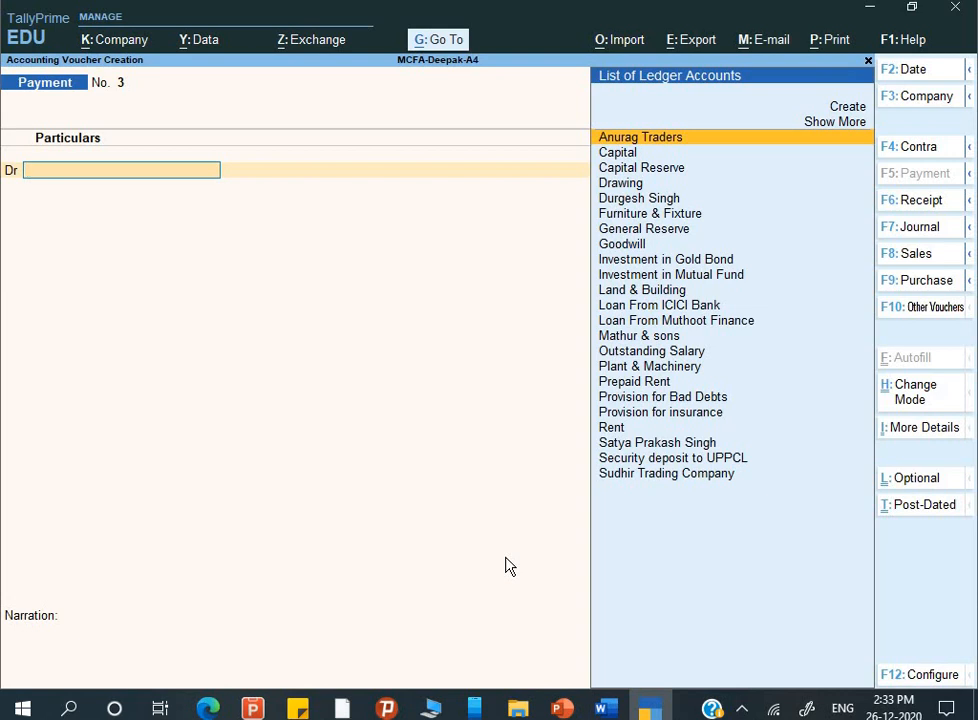
{"action": "key", "text": "F6"}
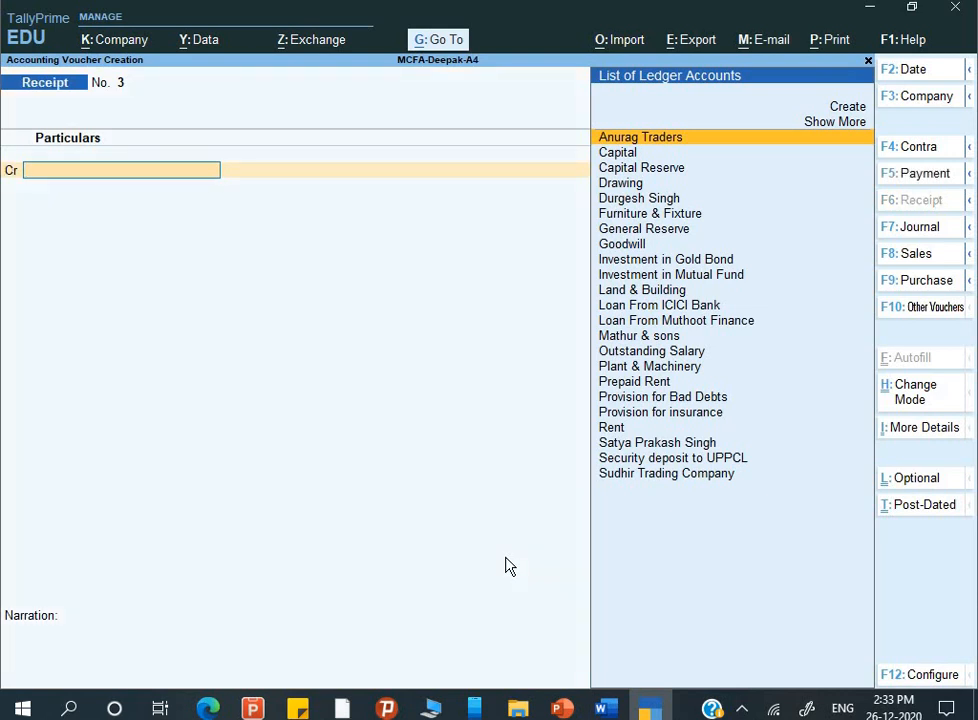
{"action": "key", "text": "alt+Tab"}
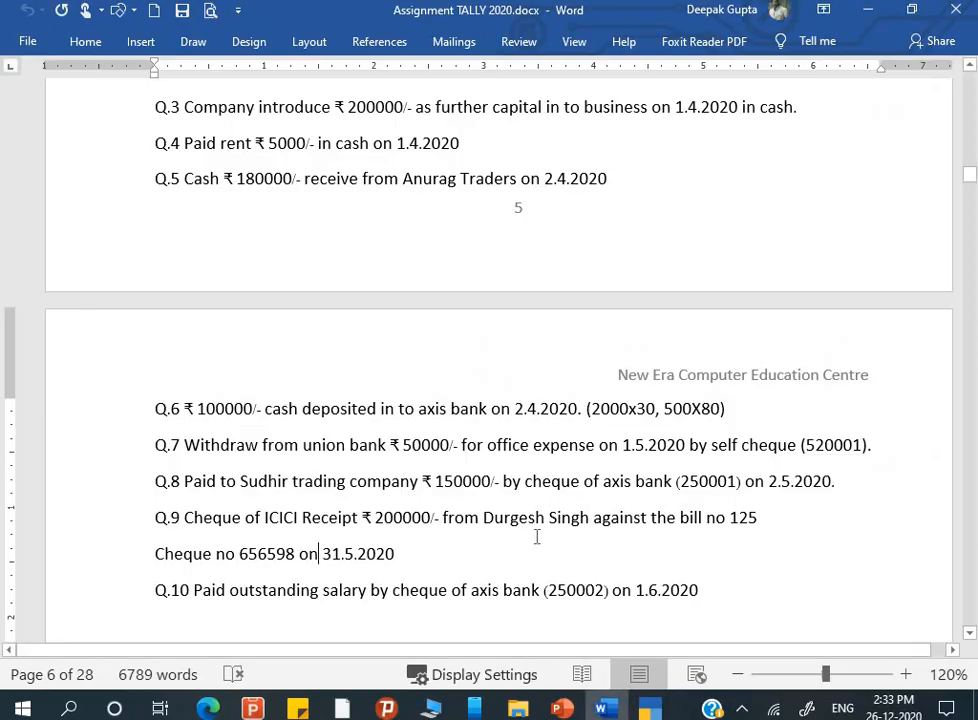
{"action": "key", "text": "alt+Tab"}
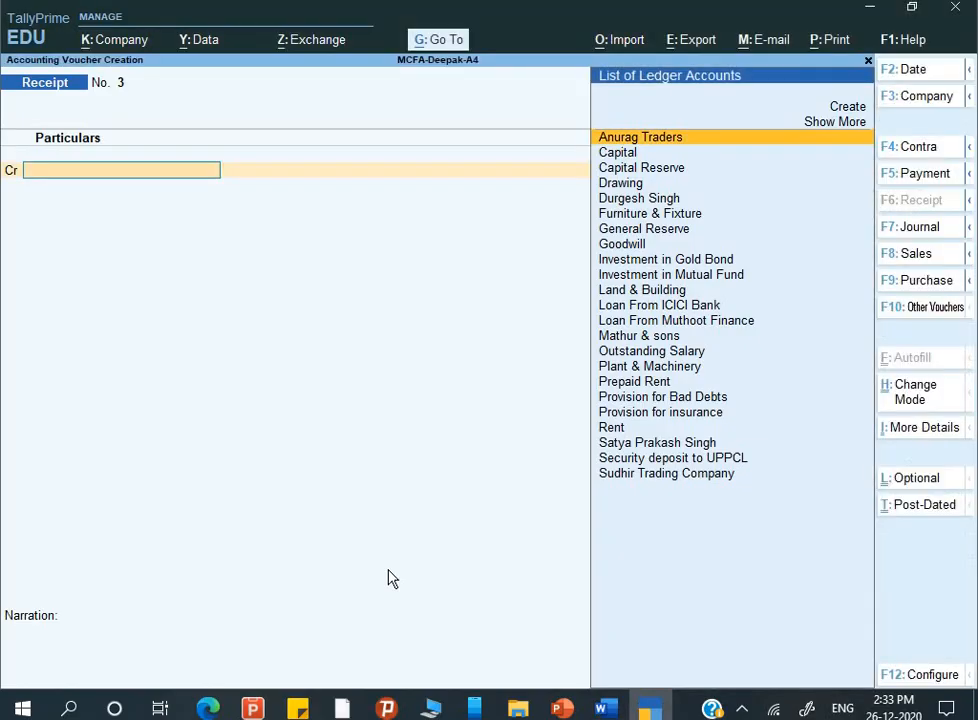
{"action": "key", "text": "F2"}
{"action": "type", "text": "31-"}
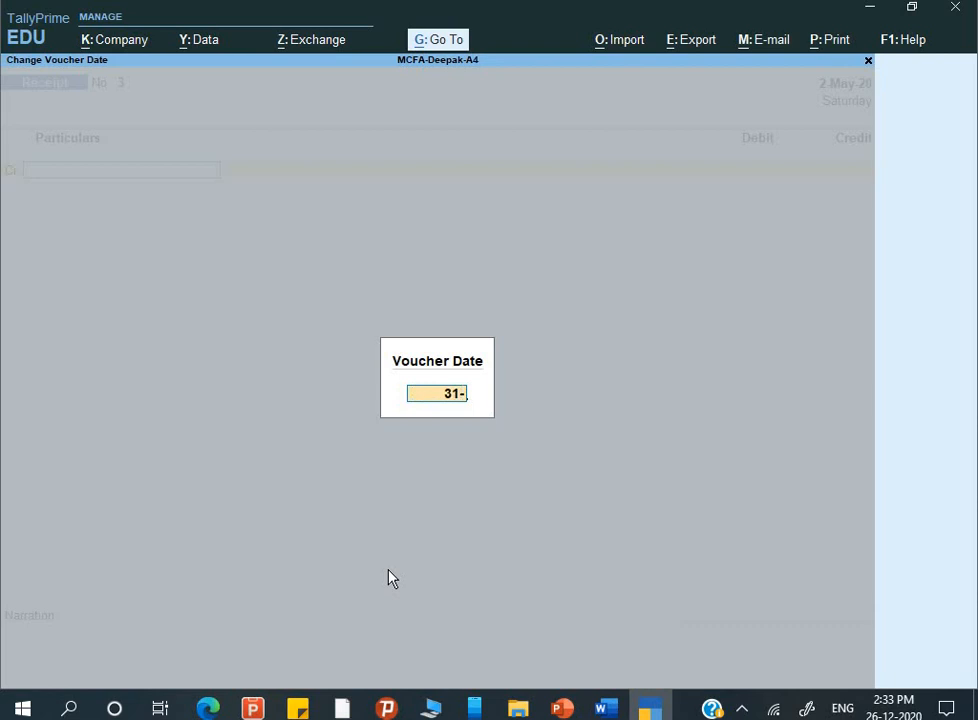
{"action": "key", "text": "Return"}
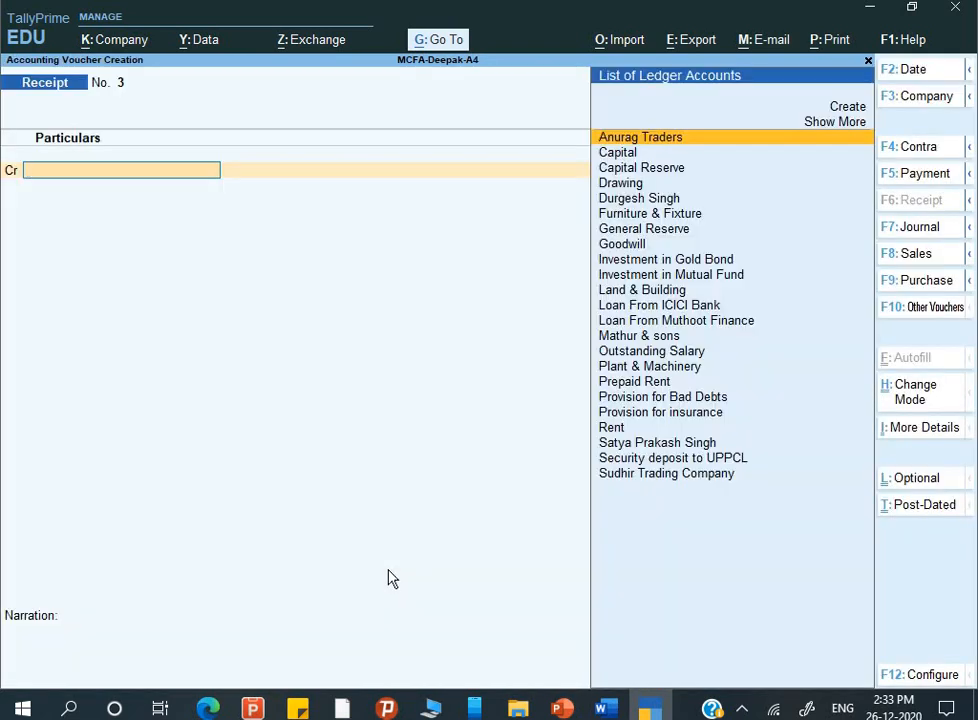
Step: Credit the ledger of the customer named in Q.9 with 200000, taking the amount from the Word text
{"action": "key", "text": "Down"}
{"action": "key", "text": "Down"}
{"action": "key", "text": "Down"}
{"action": "key", "text": "Down"}
{"action": "key", "text": "Down"}
{"action": "key", "text": "Down"}
{"action": "key", "text": "Down"}
{"action": "key", "text": "Down"}
{"action": "key", "text": "Down"}
{"action": "key", "text": "Down"}
{"action": "key", "text": "Down"}
{"action": "key", "text": "Down"}
{"action": "key", "text": "Down"}
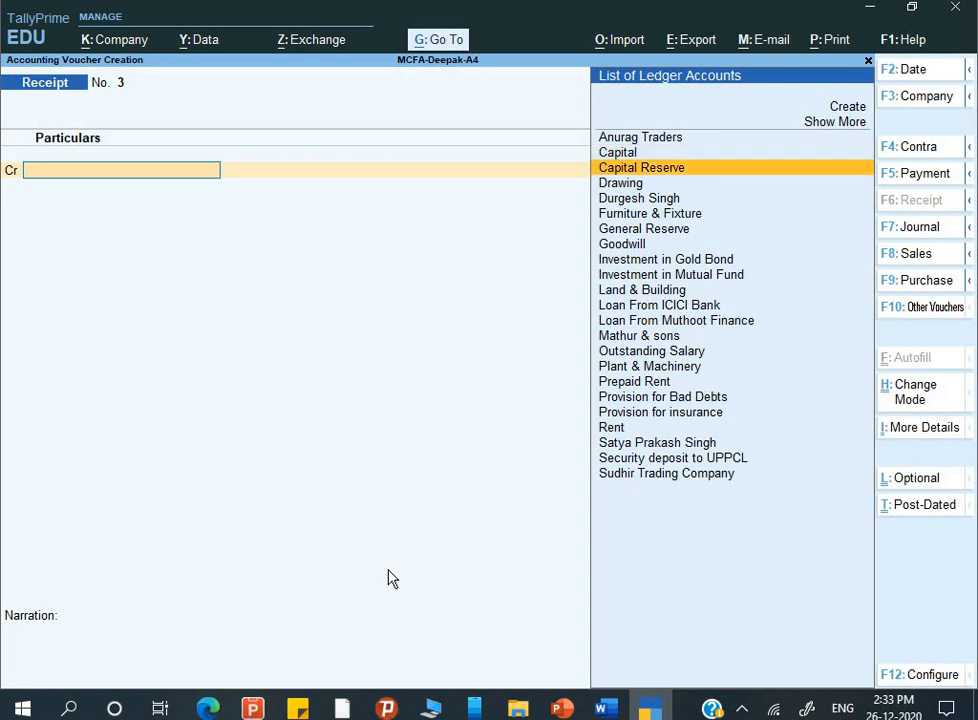
{"action": "key", "text": "Down"}
{"action": "key", "text": "Up"}
{"action": "key", "text": "Up"}
{"action": "key", "text": "Up"}
{"action": "key", "text": "Up"}
{"action": "key", "text": "Up"}
{"action": "key", "text": "Up"}
{"action": "key", "text": "Up"}
{"action": "key", "text": "Up"}
{"action": "key", "text": "Up"}
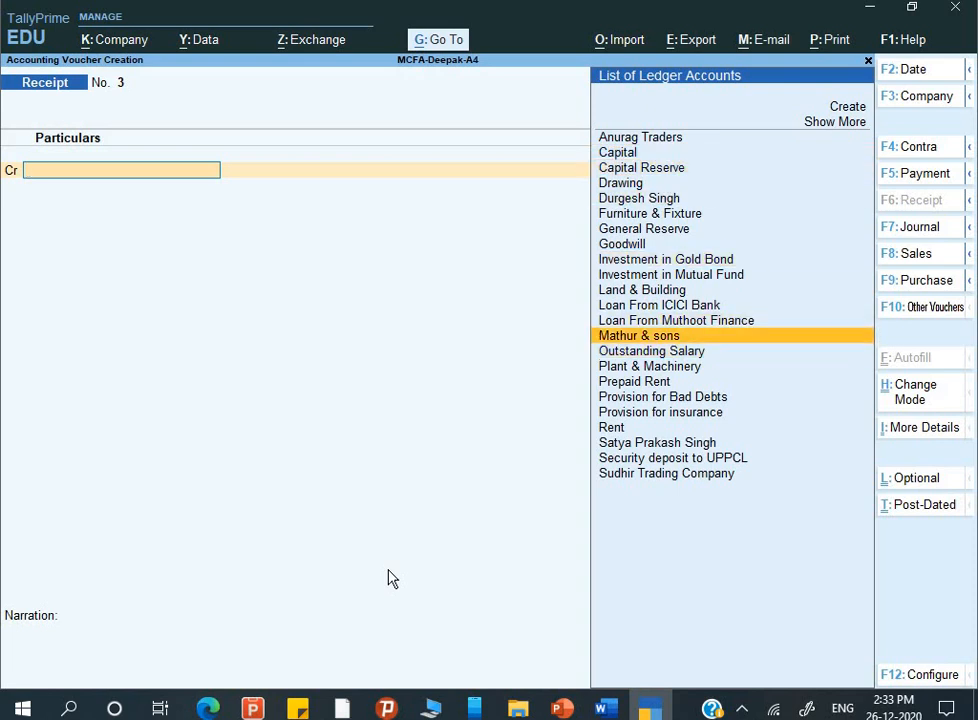
{"action": "key", "text": "Up"}
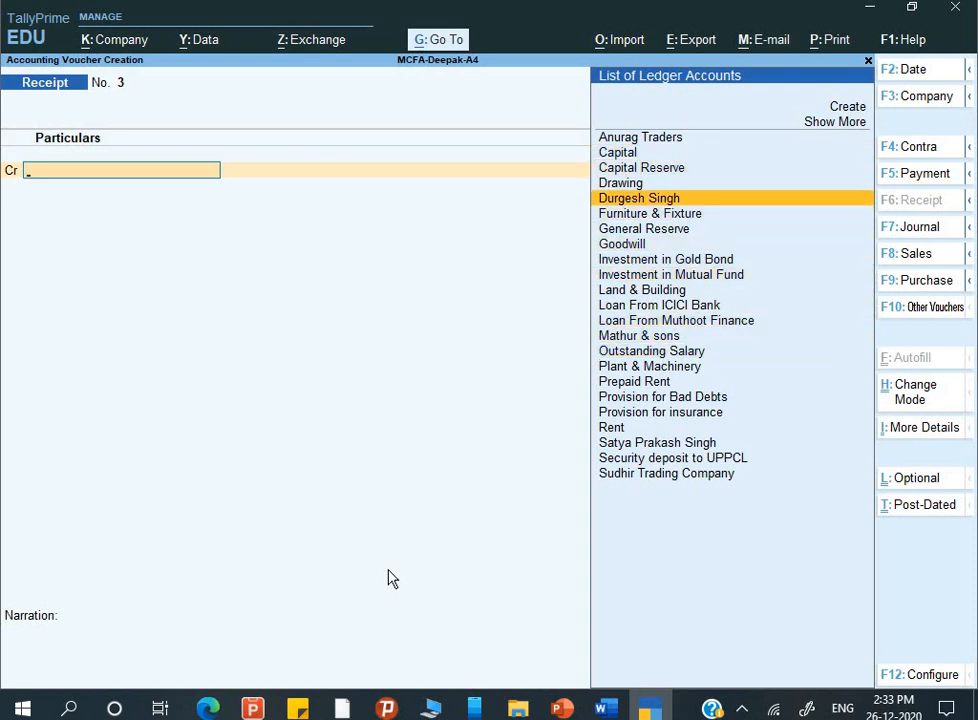
{"action": "key", "text": "Return"}
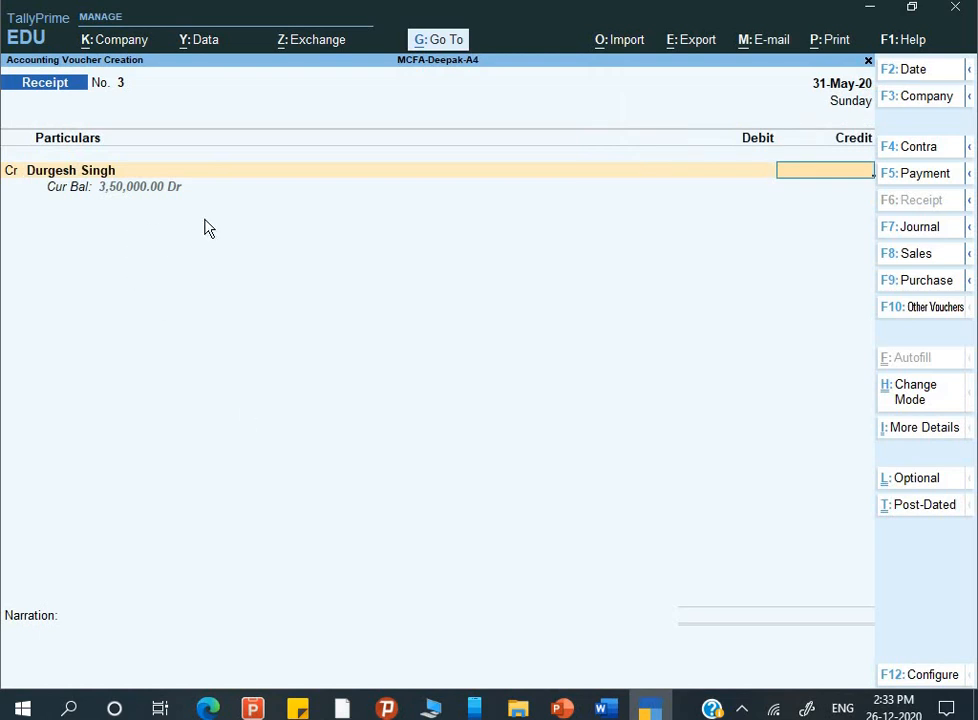
{"action": "key", "text": "alt+Tab"}
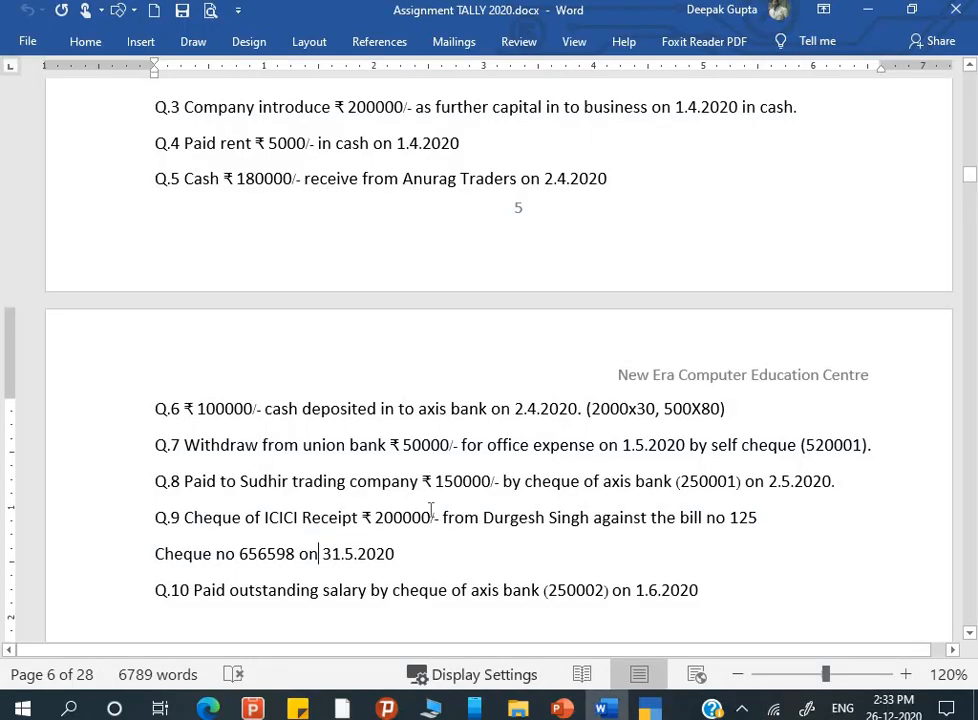
{"action": "key", "text": "alt+Tab"}
{"action": "type", "text": "200000"}
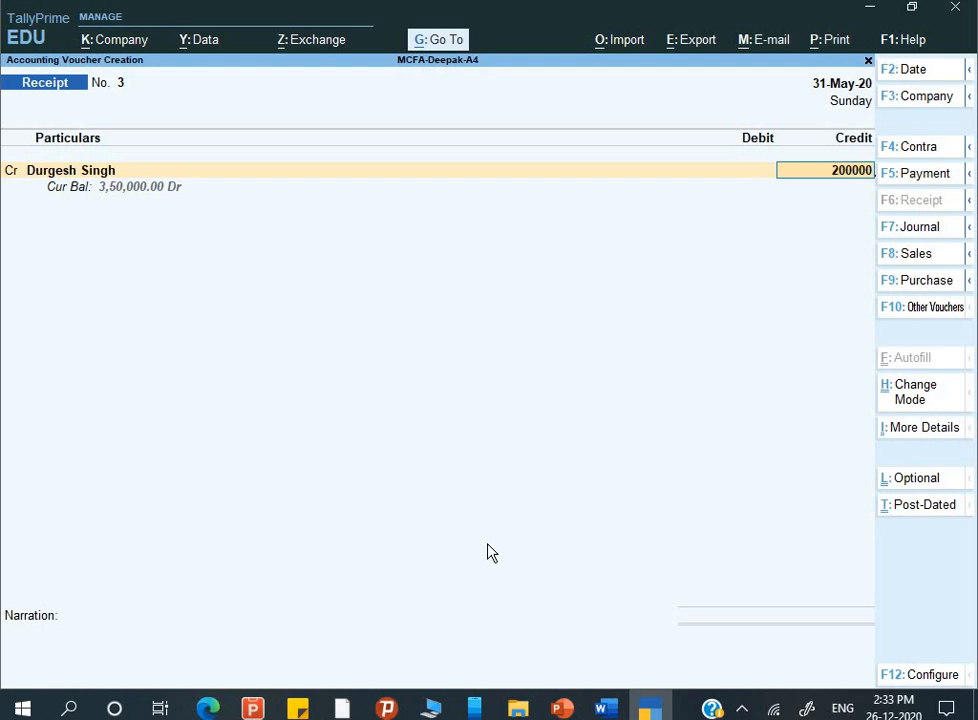
{"action": "key", "text": "Return"}
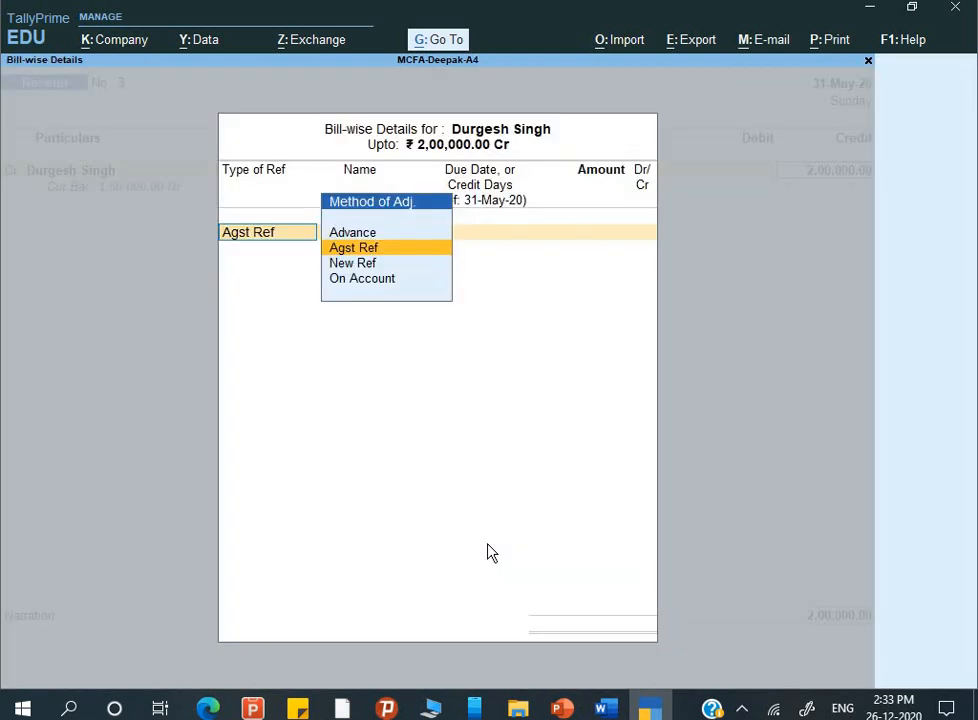
Step: In the bill-wise details, allocate the full 2,00,000 as Agst Ref against the pending bill Sale/0125/19-20
{"action": "key", "text": "Return"}
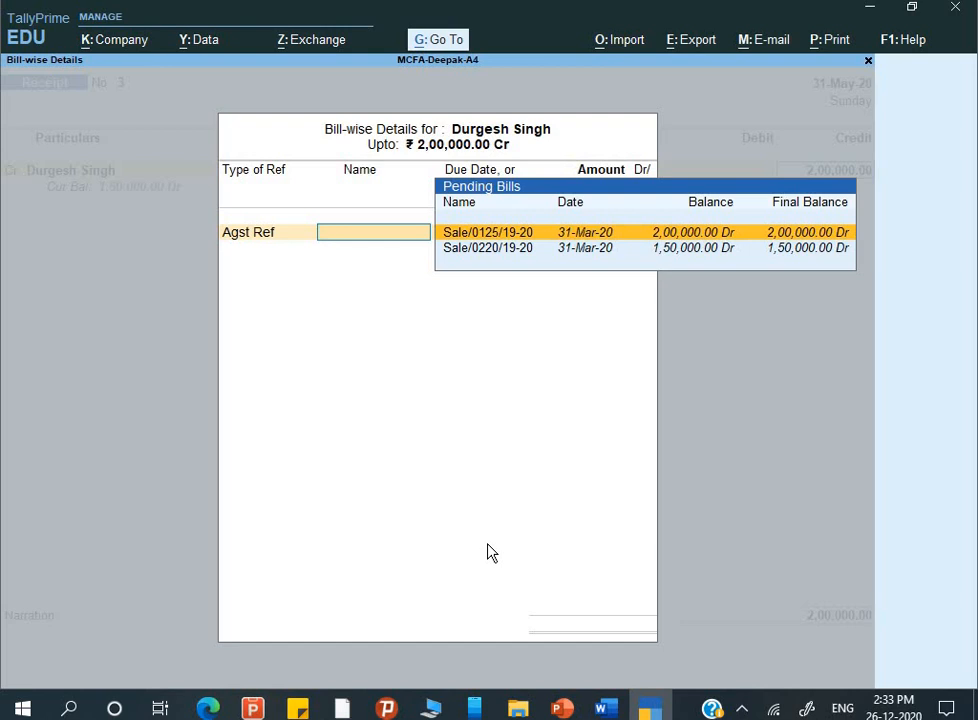
{"action": "key", "text": "Return"}
{"action": "key", "text": "Return"}
{"action": "key", "text": "Return"}
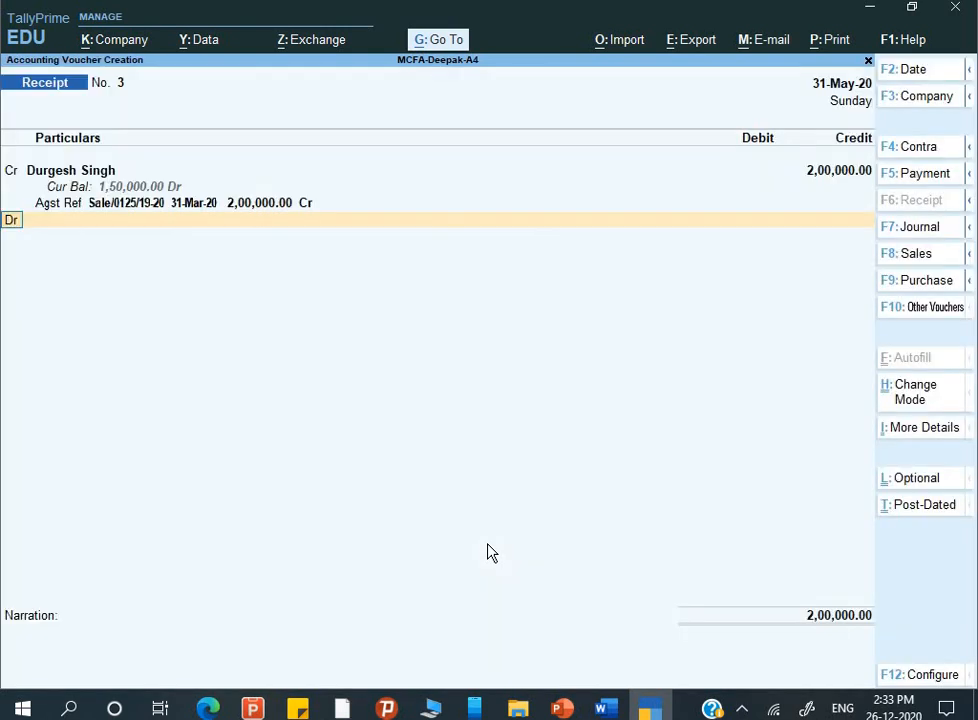
Step: Debit Axis Bank- Current A/c with 2,00,000.00 in the receipt voucher
{"action": "key", "text": "Return"}
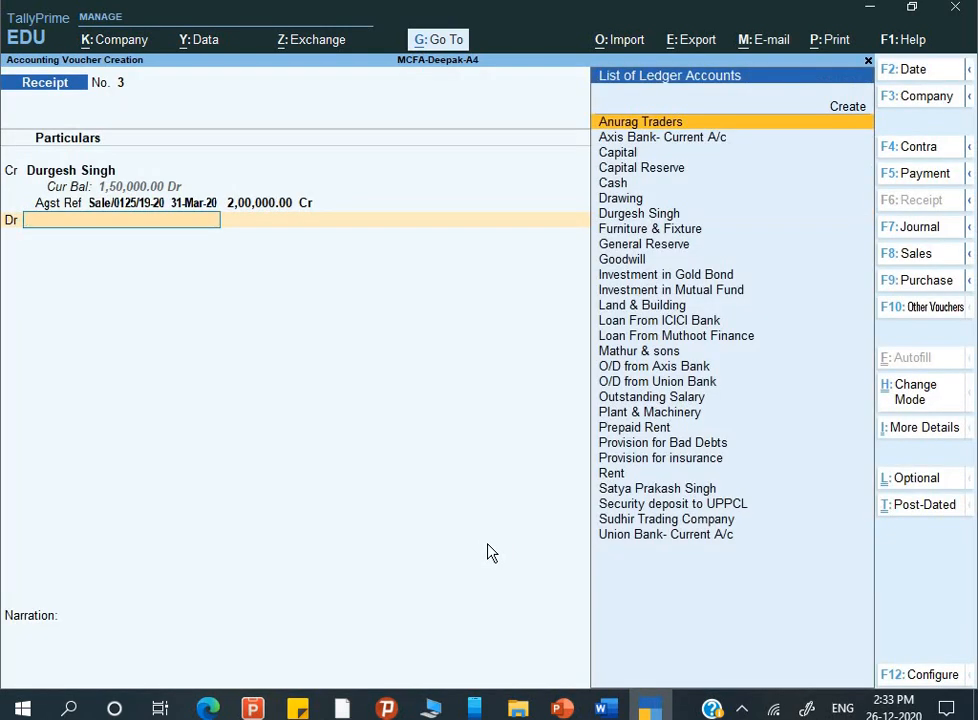
{"action": "type", "text": "A"}
{"action": "key", "text": "Down"}
{"action": "key", "text": "Return"}
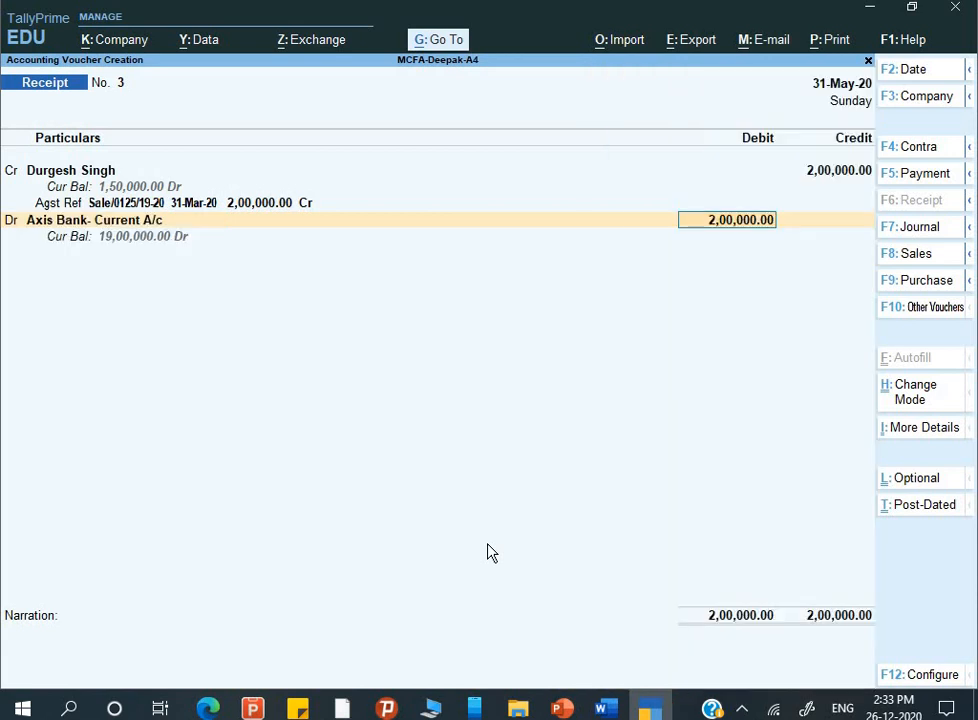
{"action": "key", "text": "Return"}
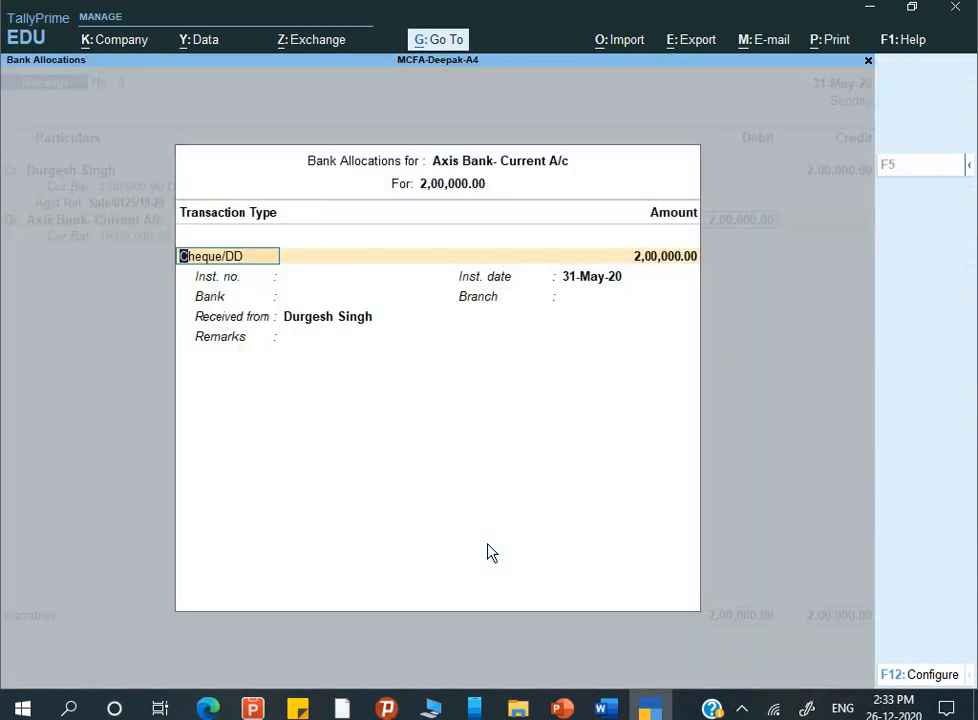
Step: Keep Cheque/DD and the full amount, enter instrument number 656598 from Word and keep the instrument date 31-May-20
{"action": "key", "text": "Return"}
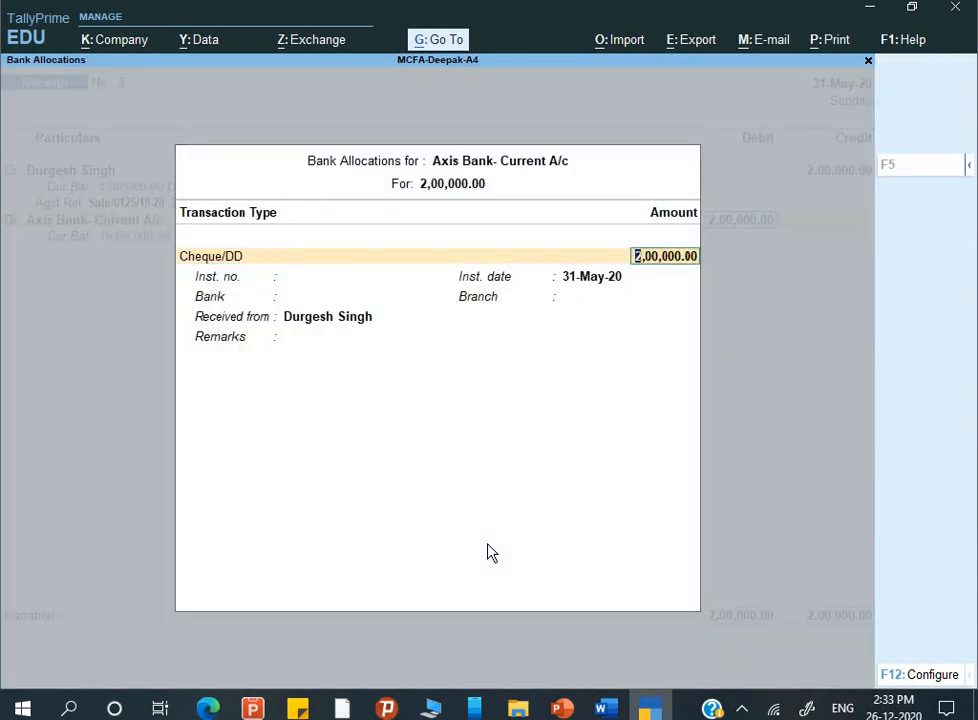
{"action": "key", "text": "Return"}
{"action": "key", "text": "alt+Tab"}
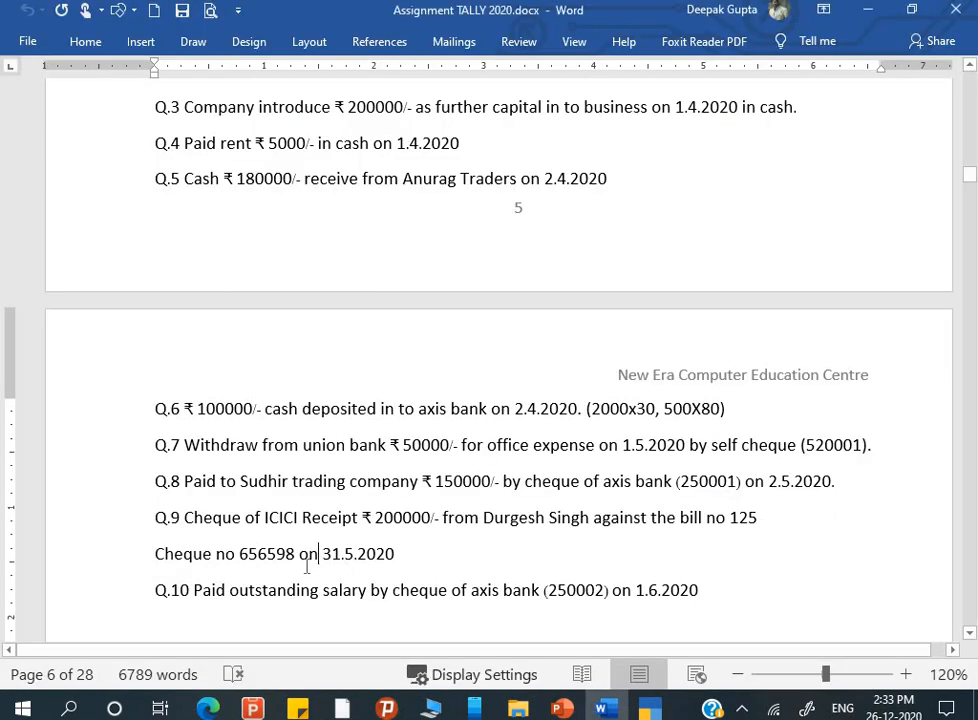
{"action": "key", "text": "alt+Tab"}
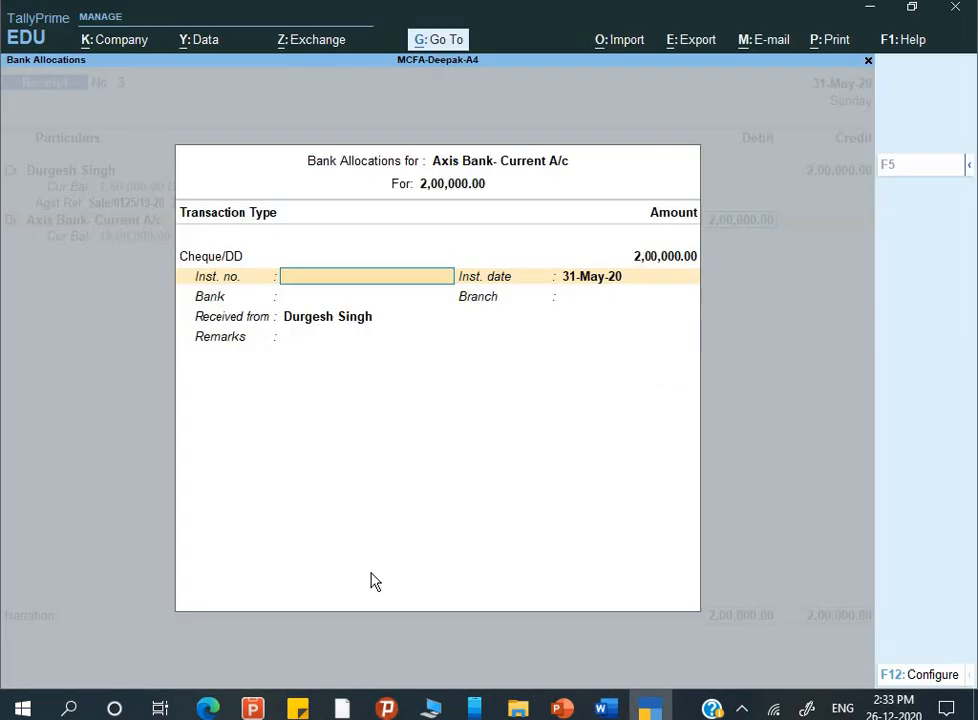
{"action": "type", "text": "656598"}
{"action": "key", "text": "Return"}
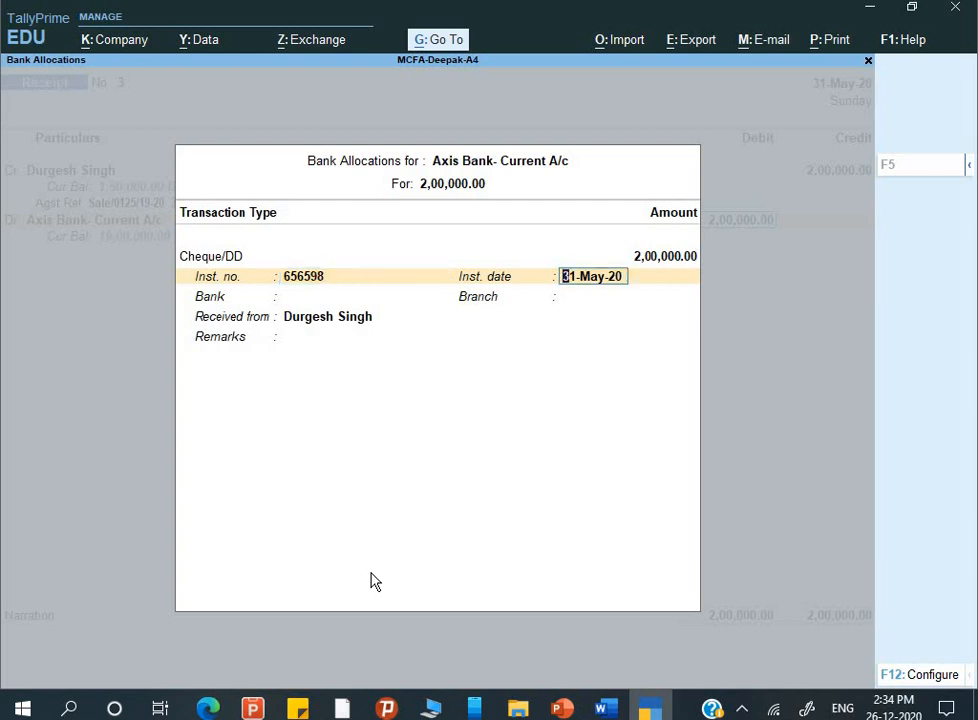
{"action": "key", "text": "Return"}
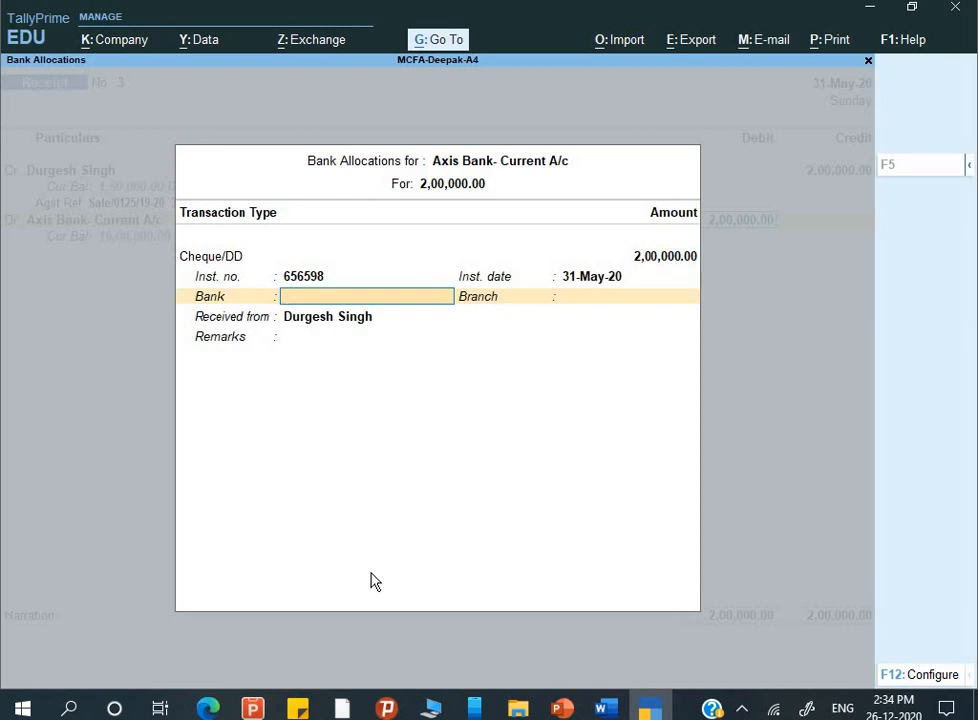
Step: Specify ICICI Bank as a new bank name for the received cheque
{"action": "key", "text": "space"}
{"action": "key", "text": "space"}
{"action": "key", "text": "space"}
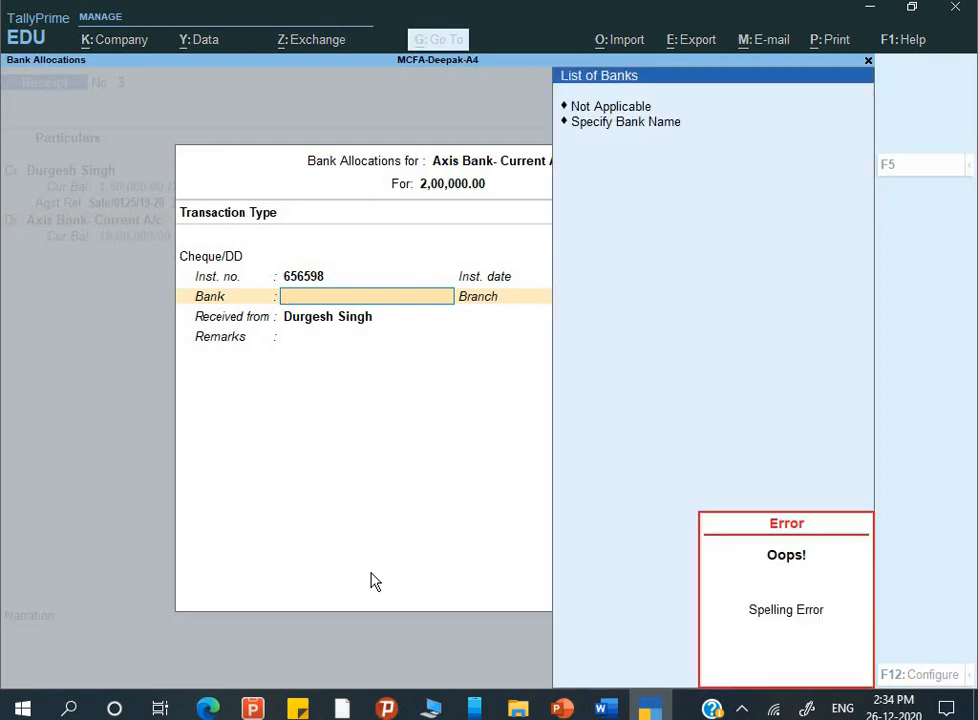
{"action": "key", "text": "Down"}
{"action": "key", "text": "Down"}
{"action": "key", "text": "Return"}
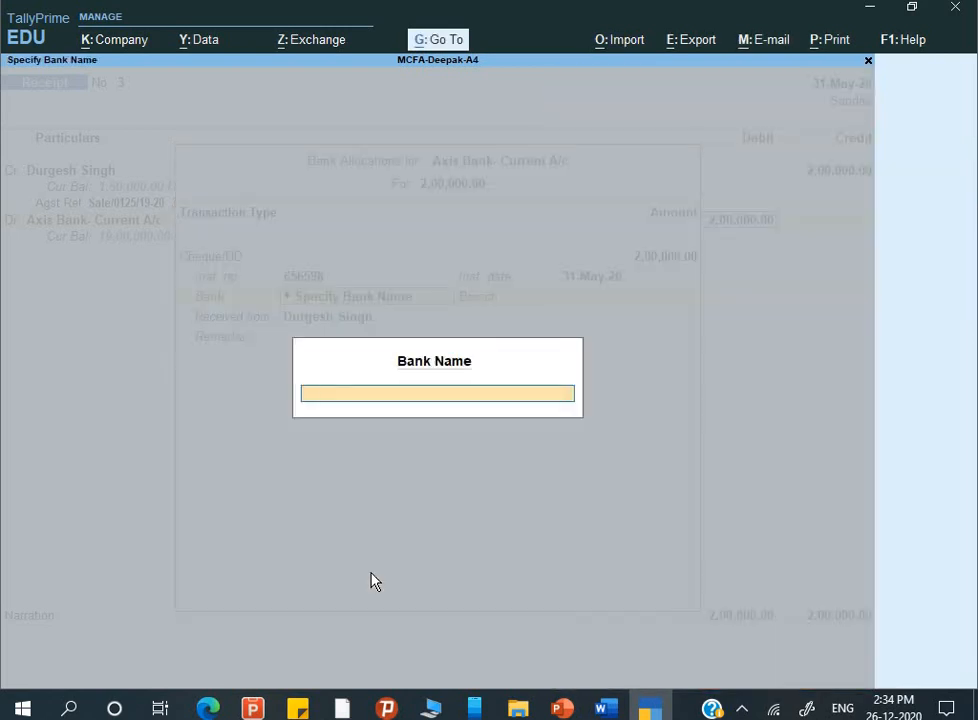
{"action": "type", "text": "C"}
{"action": "key", "text": "BackSpace"}
{"action": "type", "text": "ICICI Bank"}
{"action": "key", "text": "Return"}
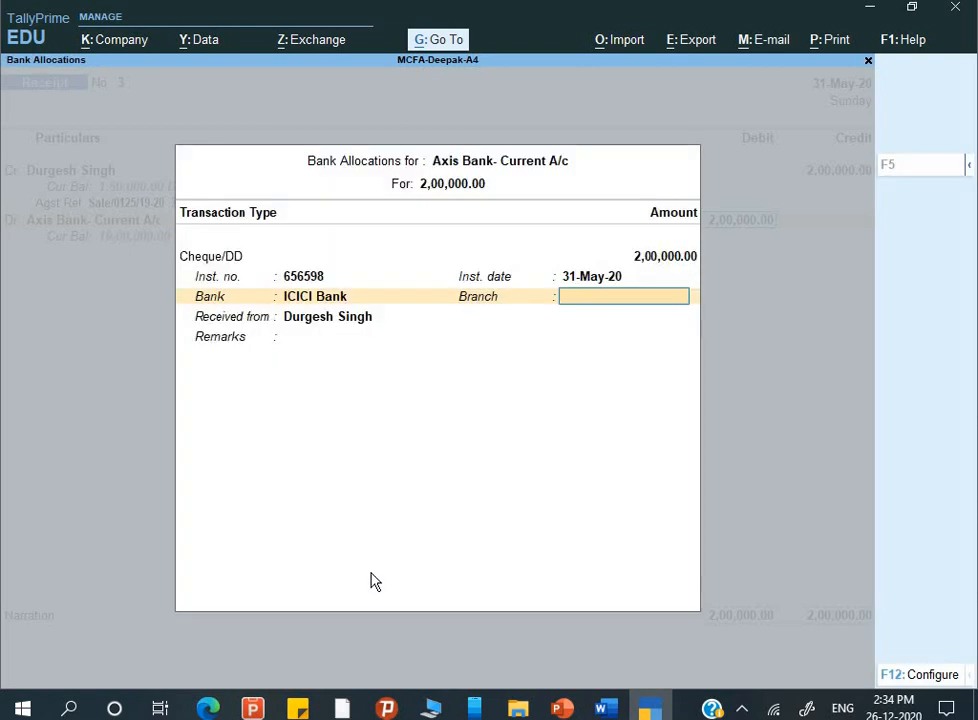
Step: Set the branch to Vijay Chauk, keep the payer's name, leave the remarks blank and accept the bank allocation
{"action": "type", "text": "Vijay Chauk"}
{"action": "key", "text": "Return"}
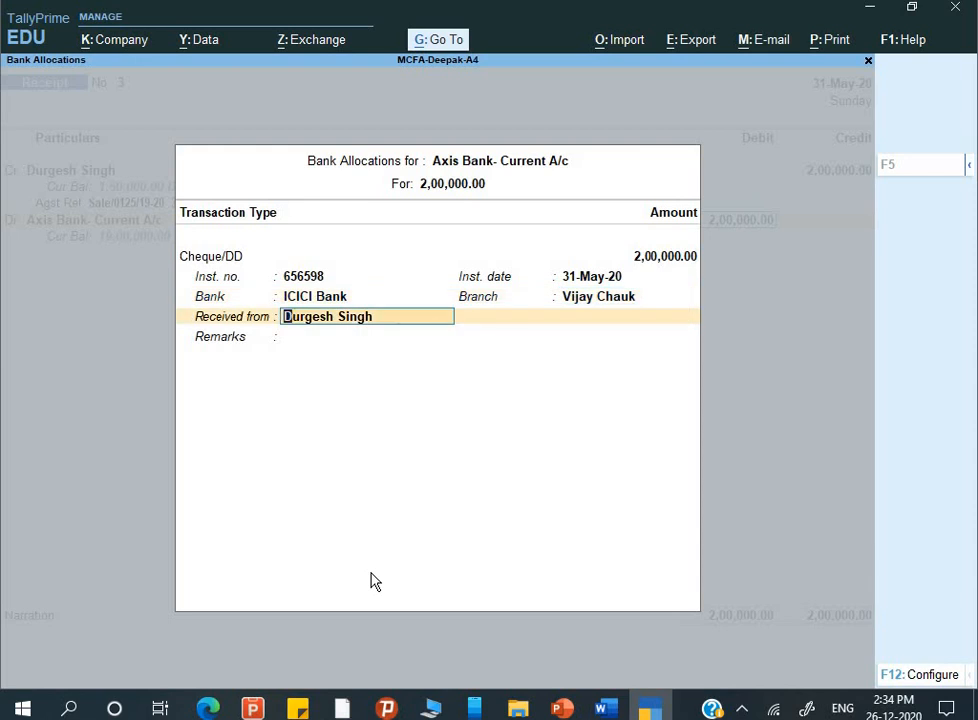
{"action": "key", "text": "Return"}
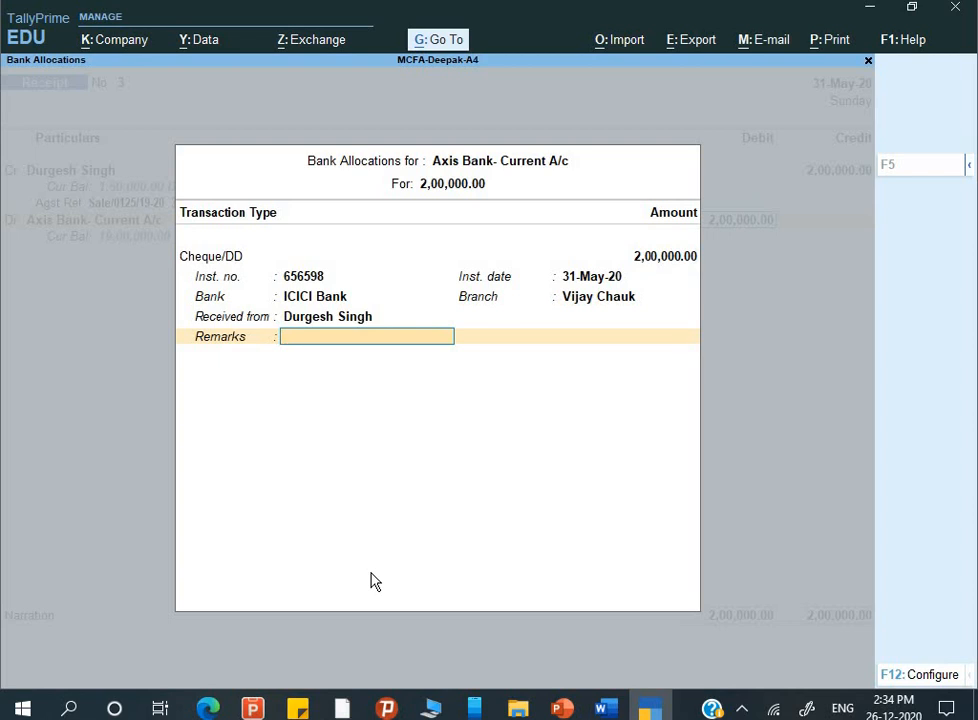
{"action": "key", "text": "Return"}
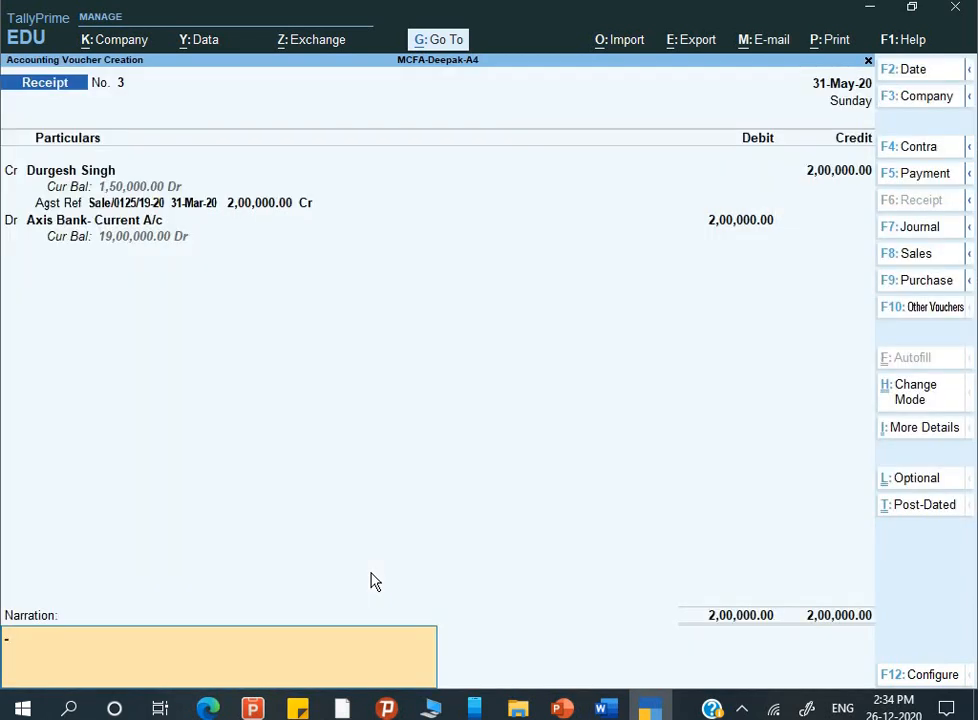
Step: Enter the narration "Being amount rec." and save the receipt voucher
{"action": "type", "text": "Being amount rec."}
{"action": "key", "text": "Return"}
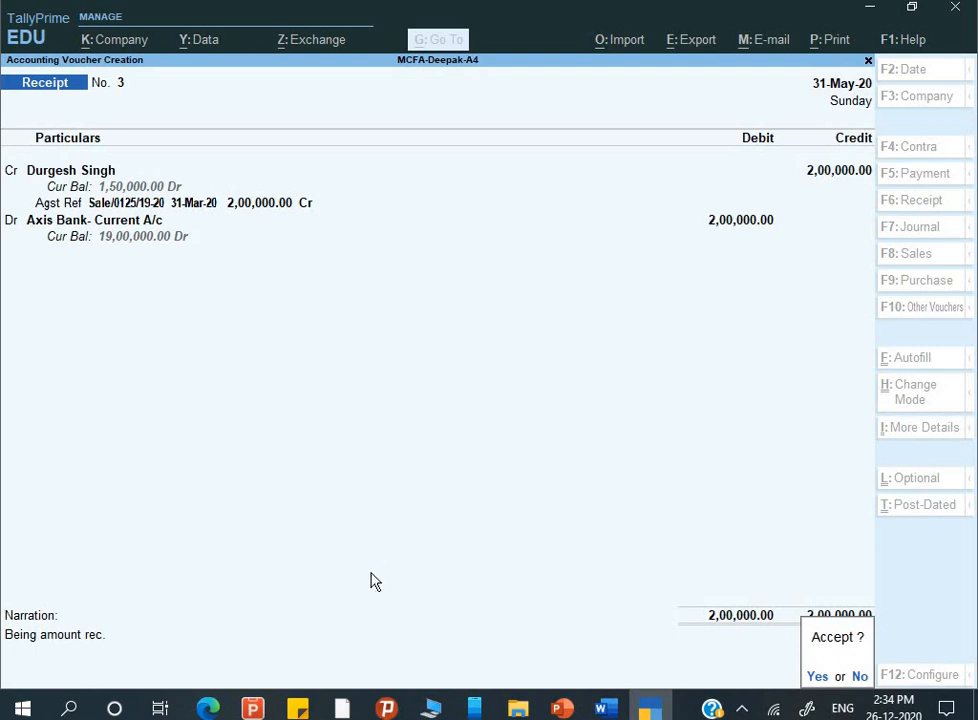
{"action": "key", "text": "Return"}
Step: Switch to Word to read the Q.10 outstanding salary payment, including its cheque number and date, and return to TallyPrime
{"action": "key", "text": "alt+Tab"}
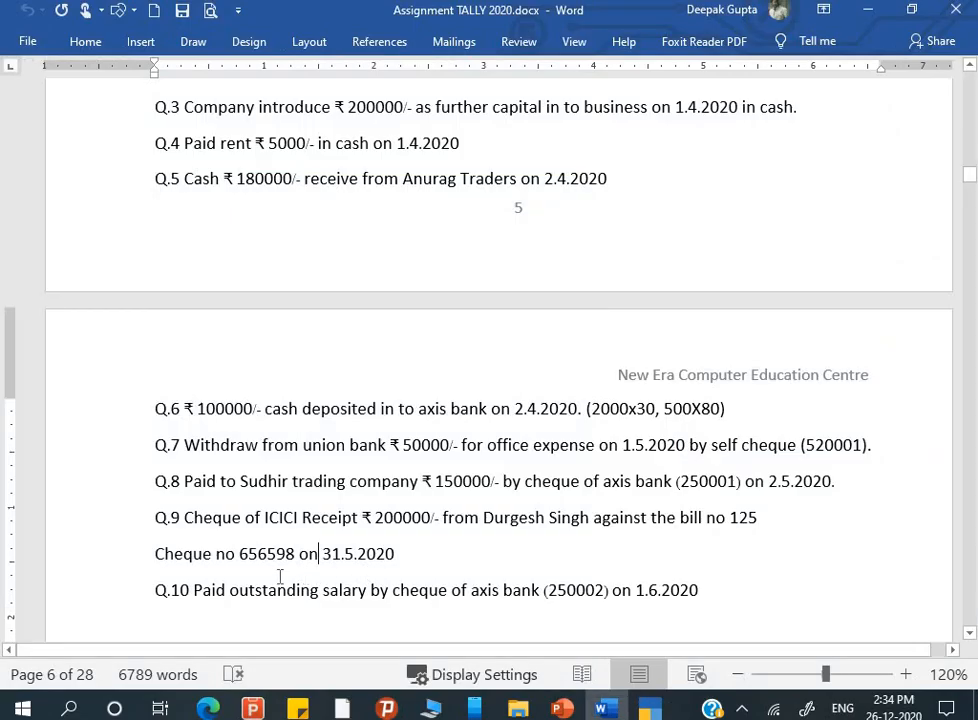
{"action": "left_click_drag", "start_coordinate": [208, 592], "coordinate": [677, 608]}
{"action": "left_click", "coordinate": [613, 593]}
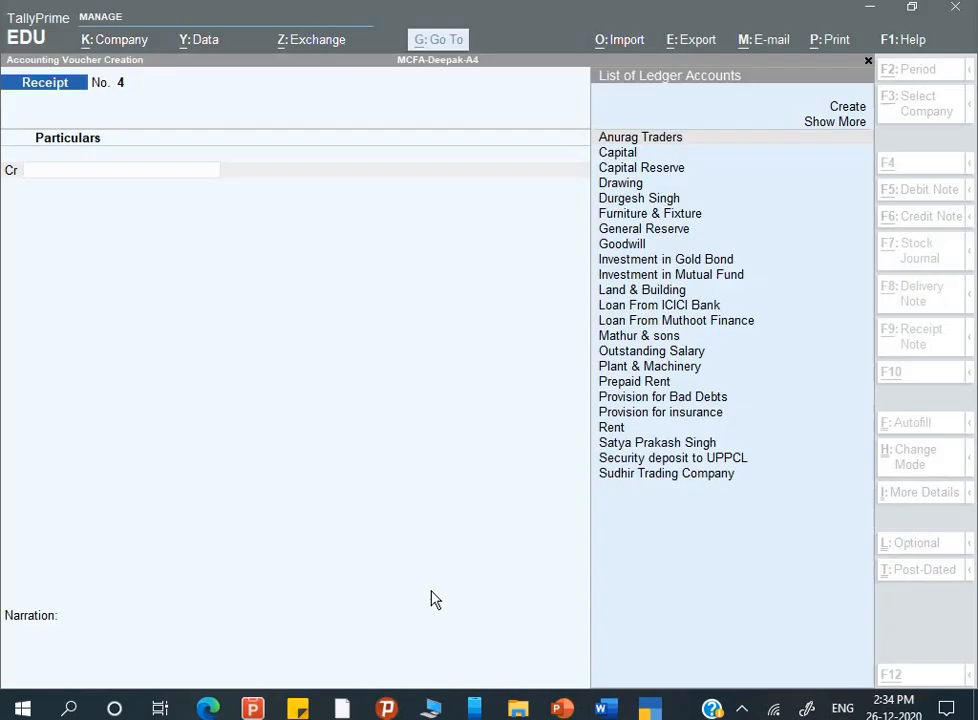
{"action": "key", "text": "alt+Tab"}
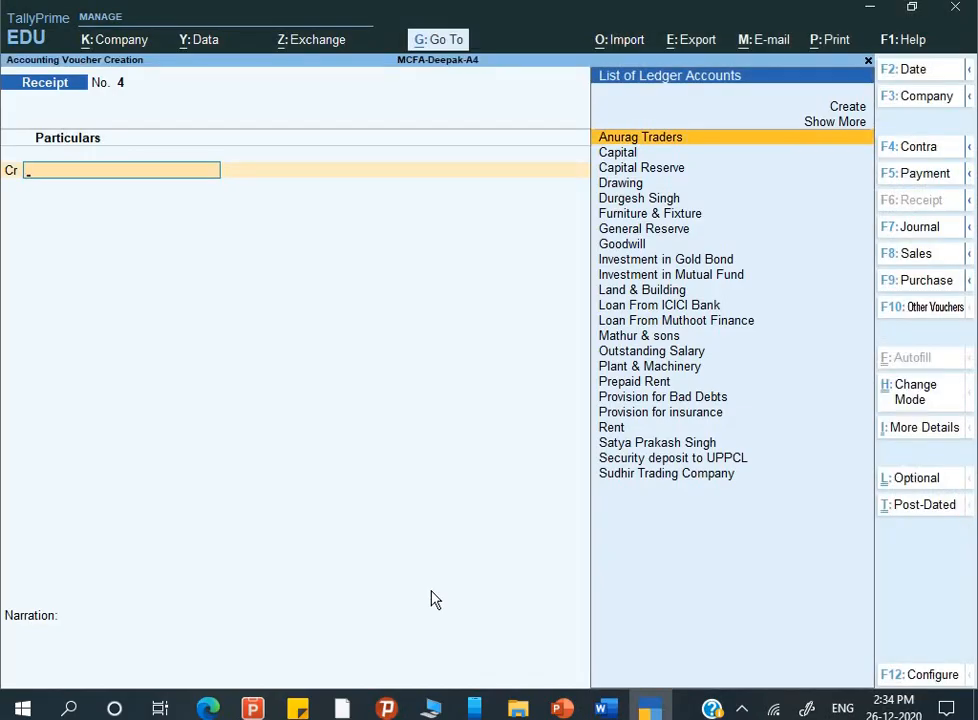
{"action": "key", "text": "alt+Tab"}
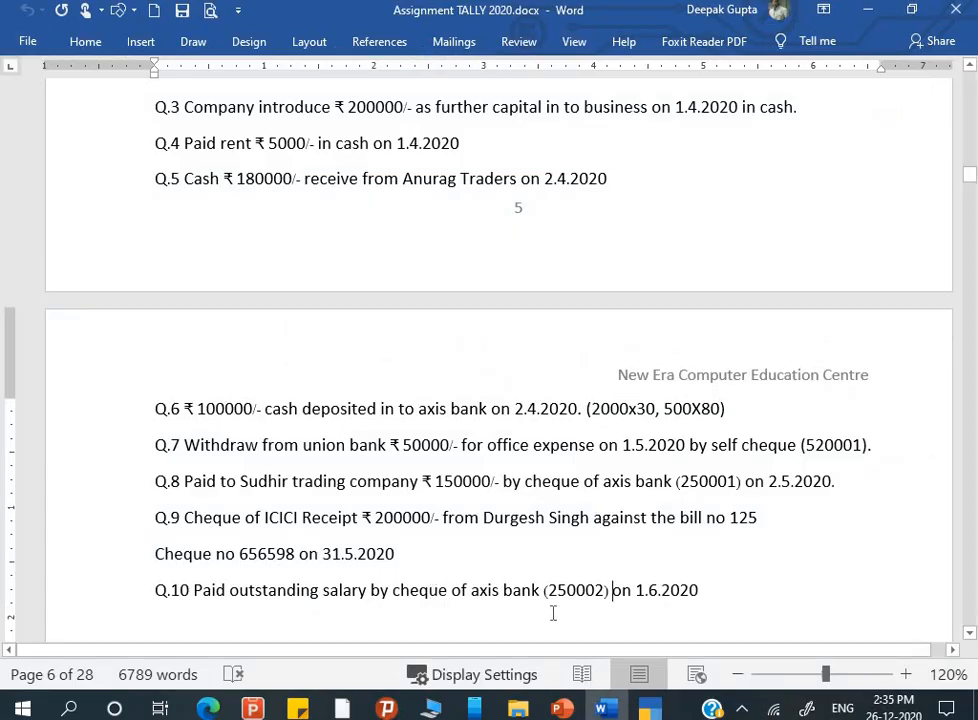
{"action": "key", "text": "alt+Tab"}
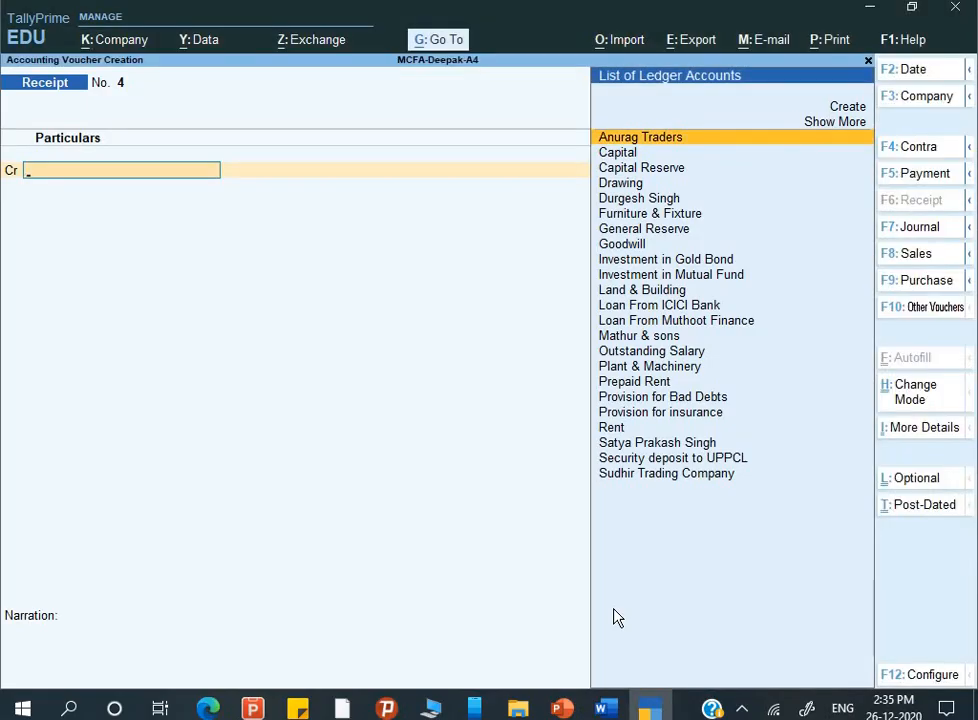
Step: Start a payment voucher dated 1-Jun-20 and debit Outstanding Salary with 1,00,000
{"action": "key", "text": "F2"}
{"action": "key", "text": "Return"}
{"action": "key", "text": "F5"}
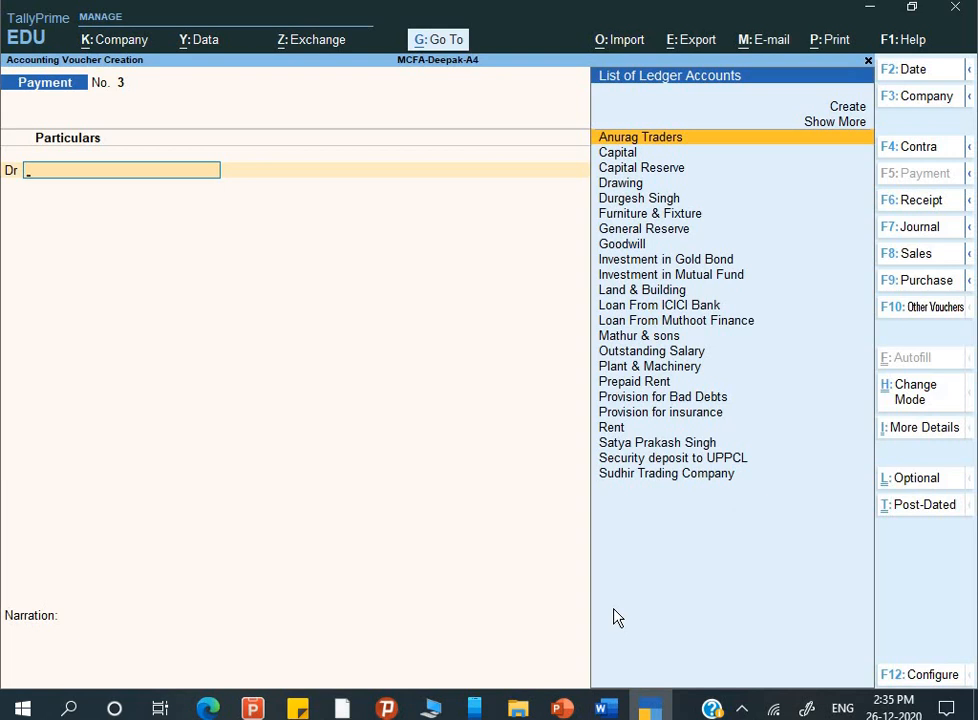
{"action": "type", "text": "O"}
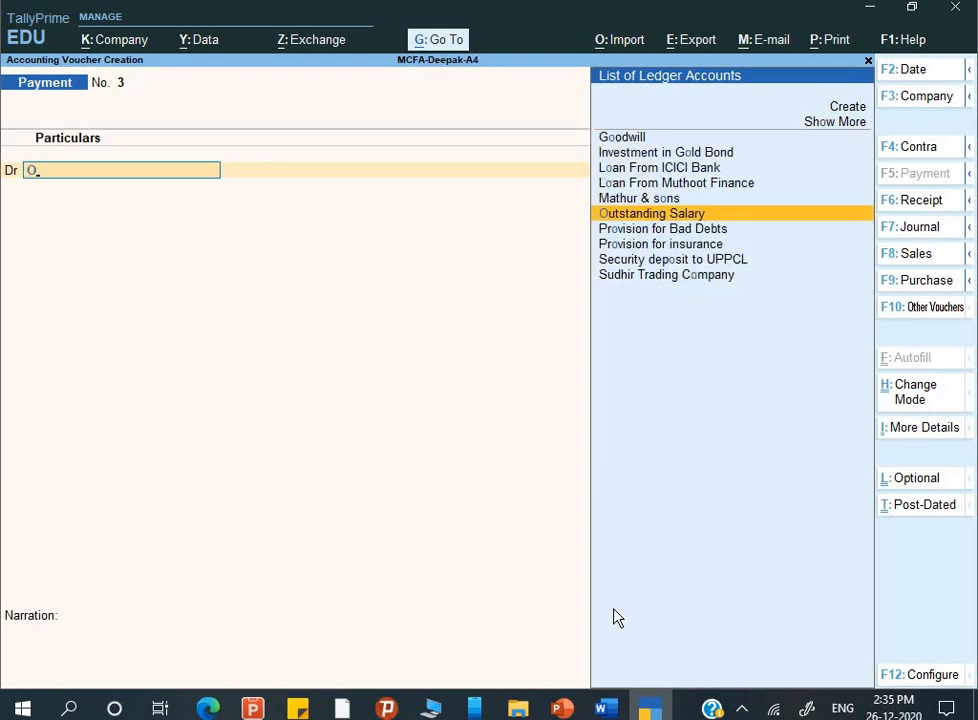
{"action": "key", "text": "Return"}
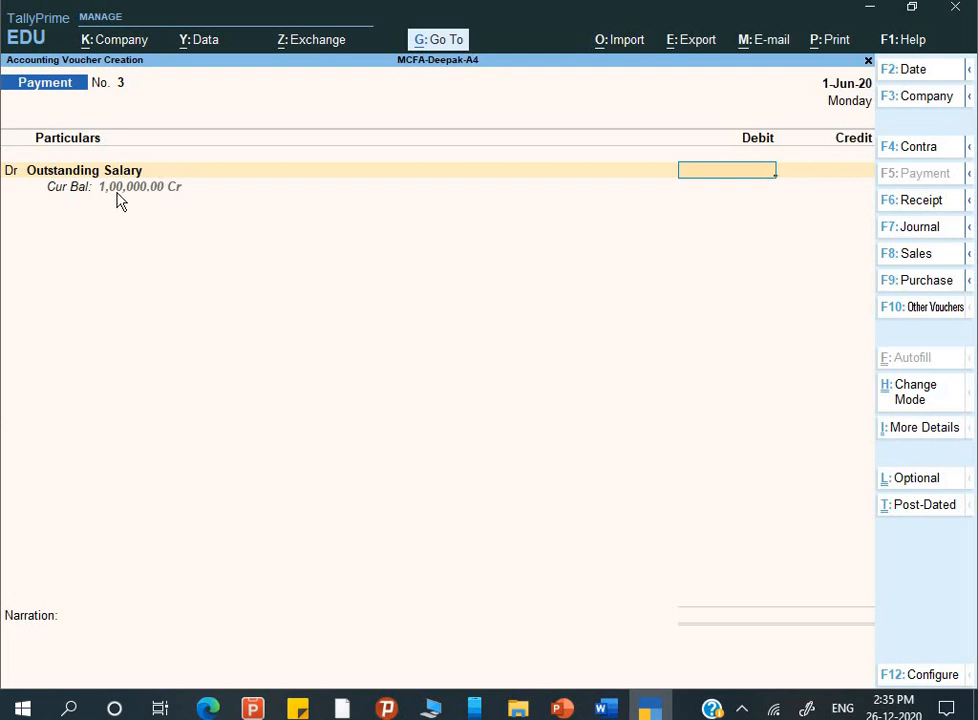
{"action": "type", "text": "100000"}
{"action": "key", "text": "Return"}
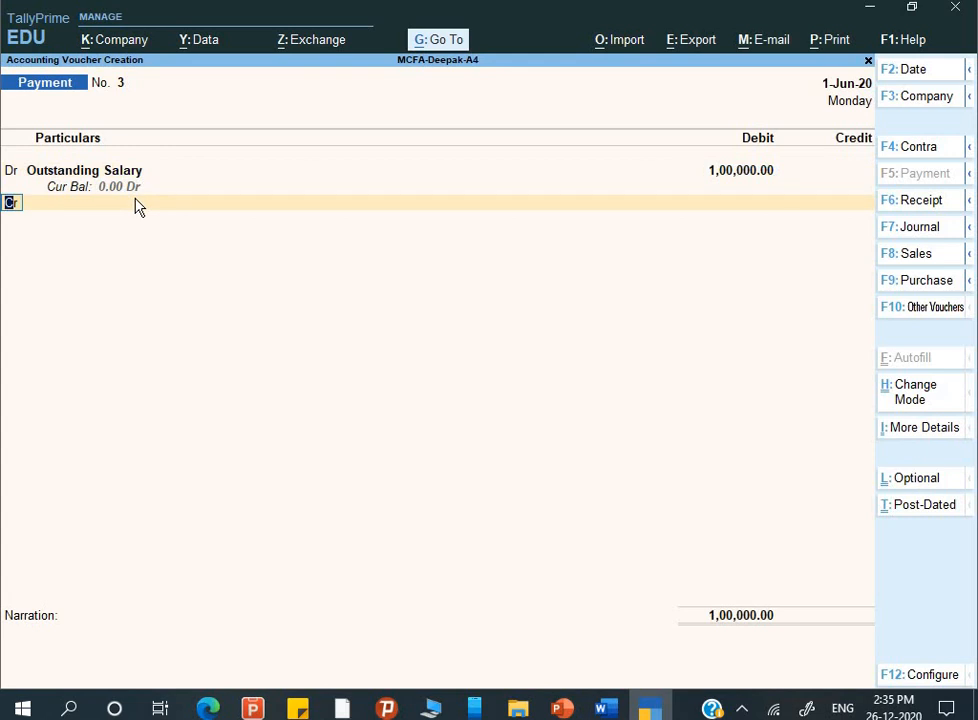
Step: Credit Axis Bank- Current A/c with 1,00,000 in the payment voucher
{"action": "key", "text": "Return"}
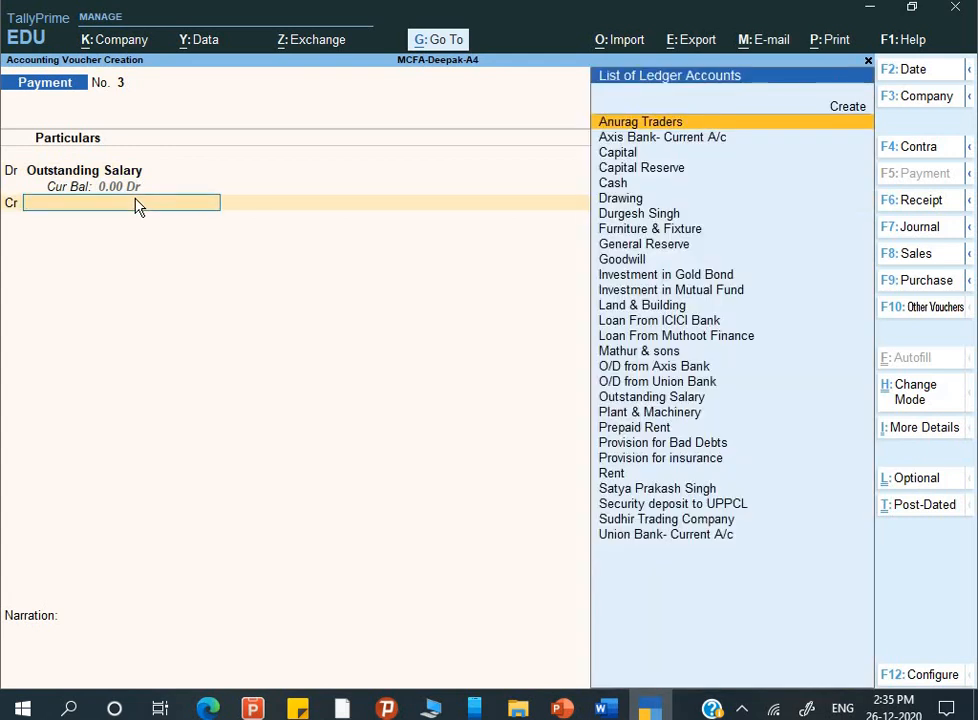
{"action": "type", "text": "Ax"}
{"action": "key", "text": "Return"}
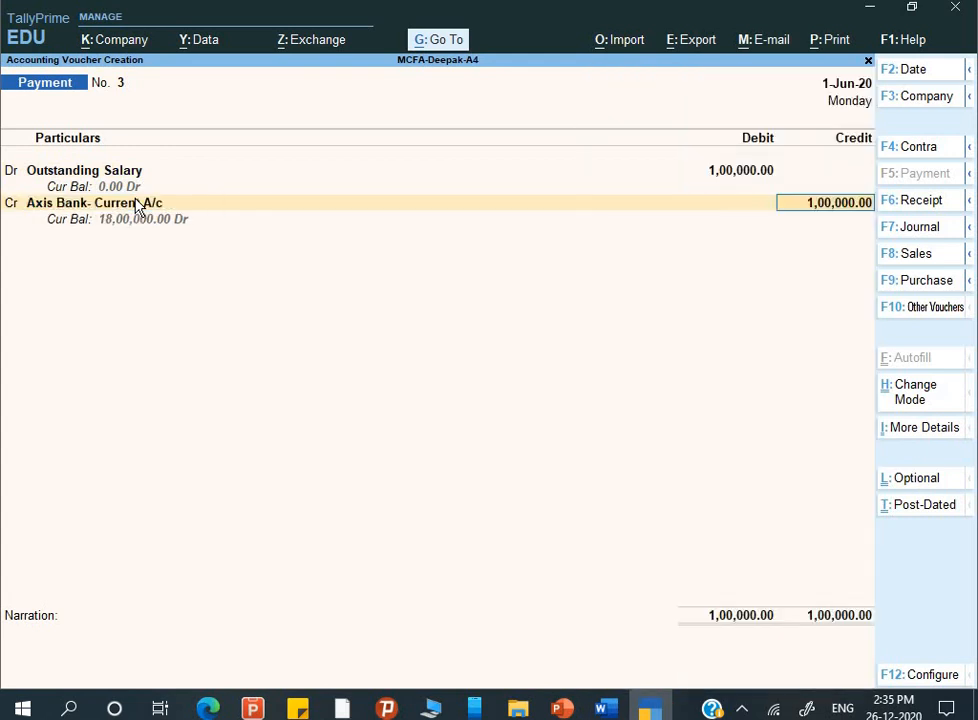
{"action": "key", "text": "Return"}
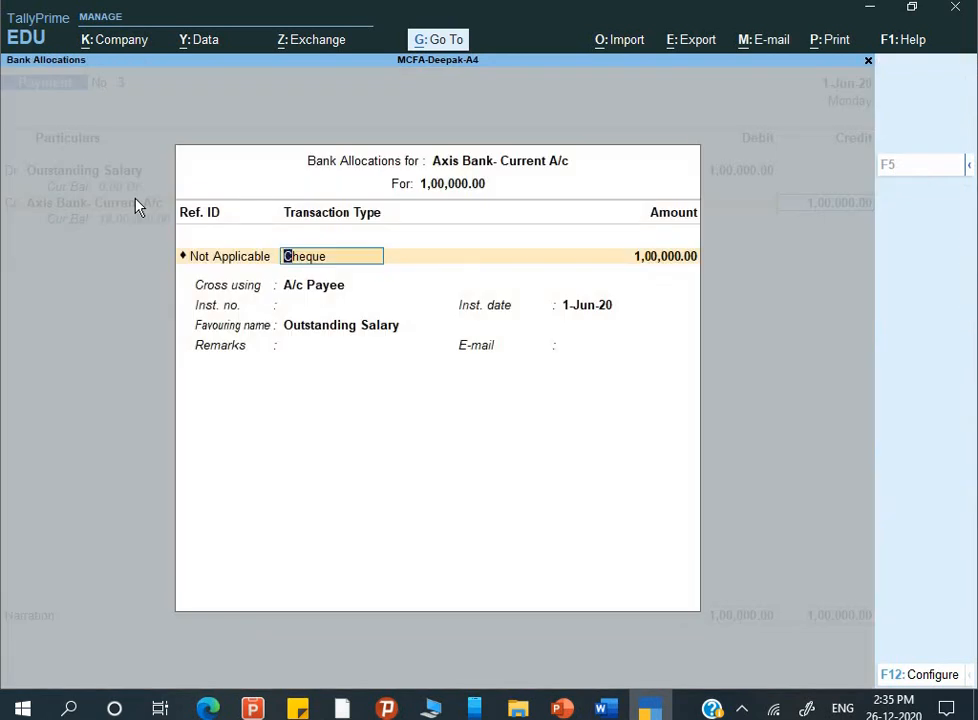
Step: Allocate the payment as an A/c Payee cheque with instrument number 250002 from Q.10 in Word, keeping the date 1-Jun-20
{"action": "key", "text": "Return"}
{"action": "key", "text": "Return"}
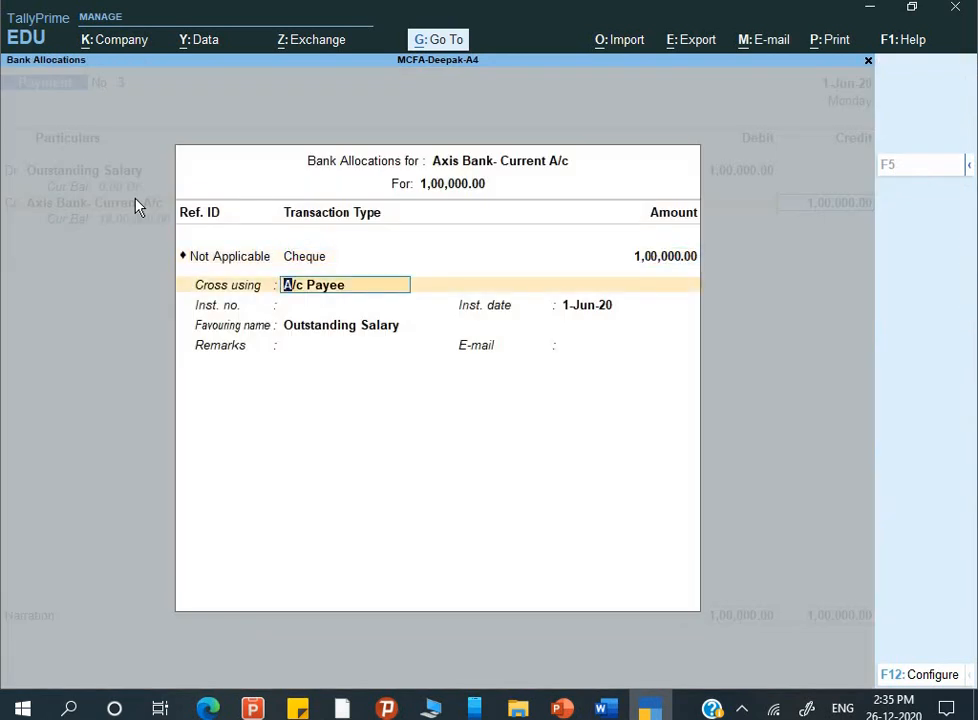
{"action": "key", "text": "Return"}
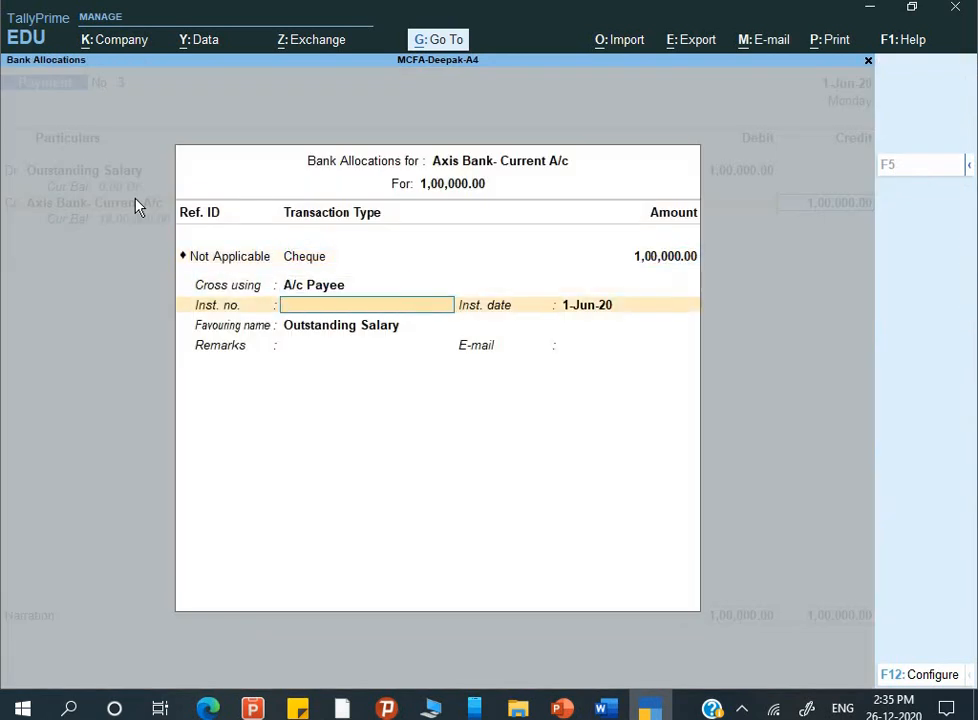
{"action": "key", "text": "alt+Tab"}
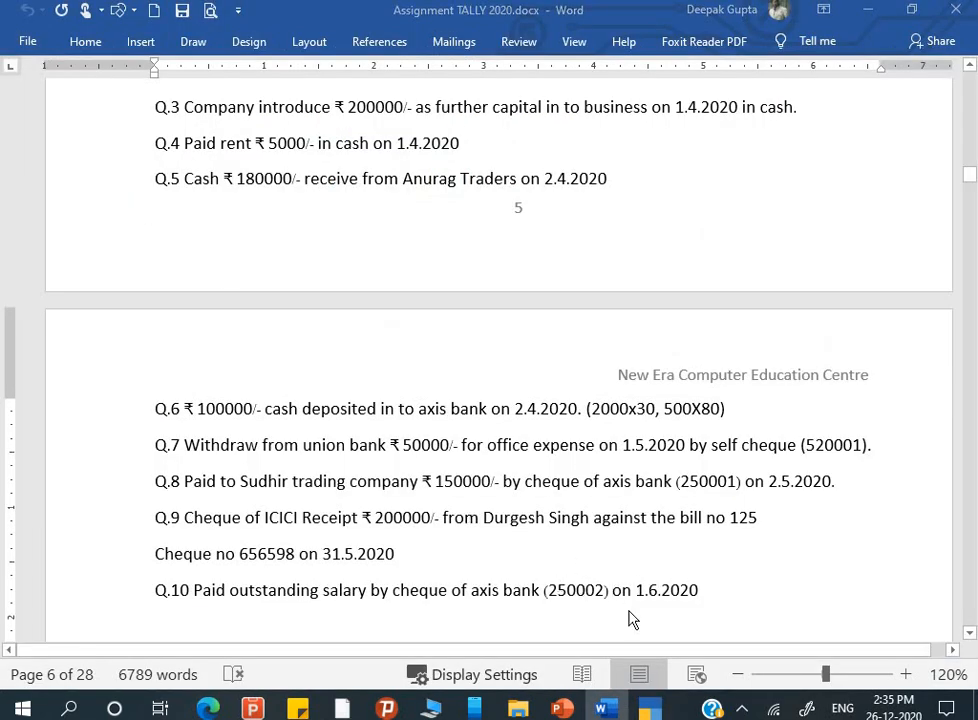
{"action": "key", "text": "alt+Tab"}
{"action": "type", "text": "25"}
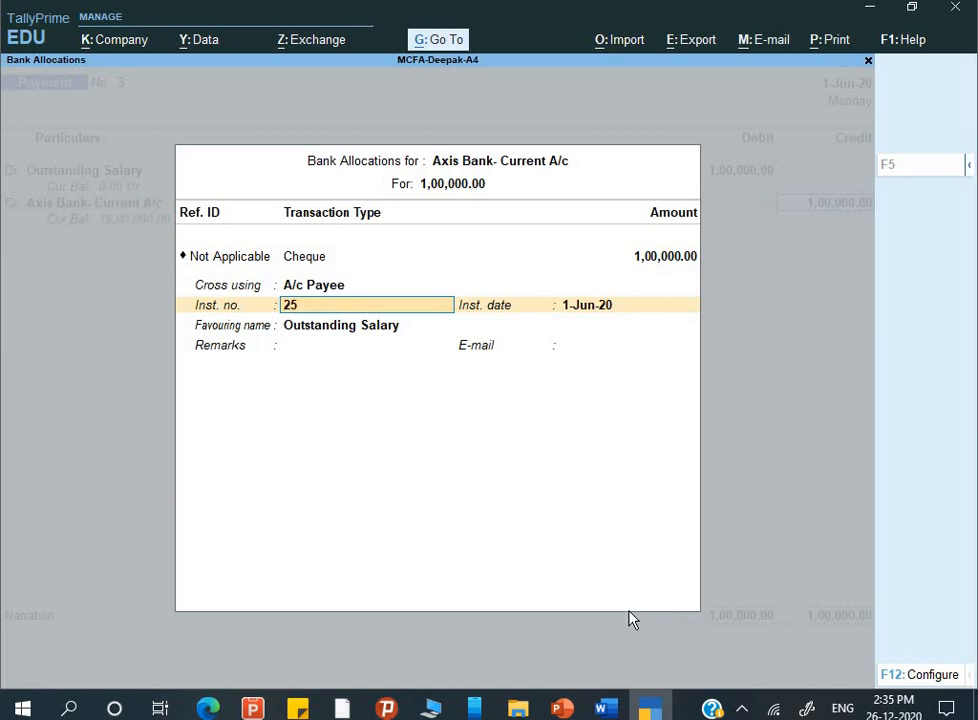
{"action": "type", "text": "0002"}
{"action": "key", "text": "Return"}
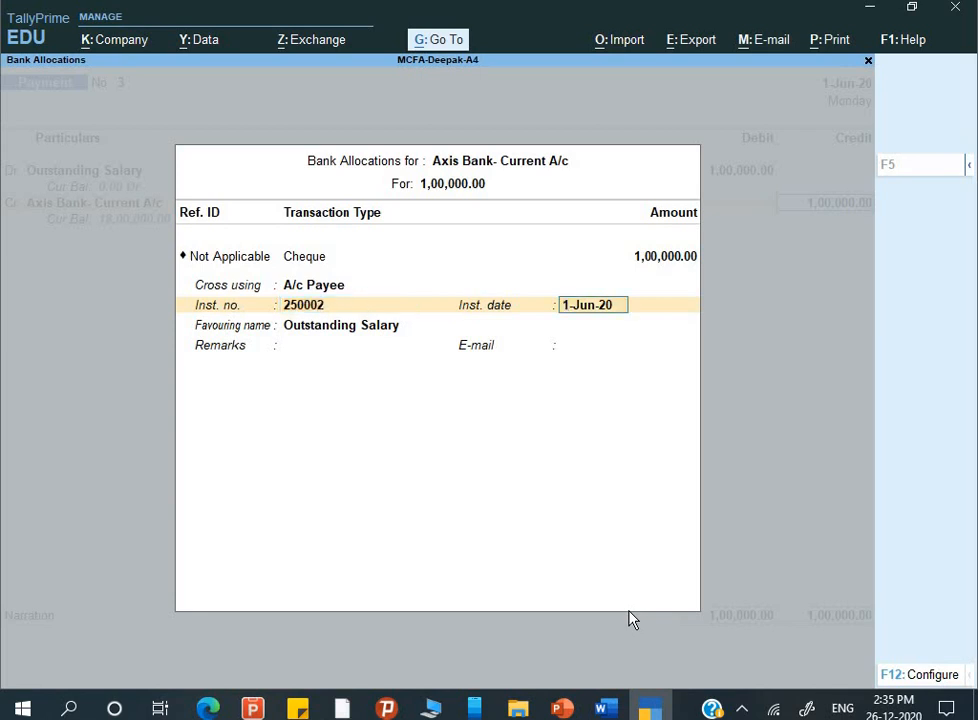
{"action": "key", "text": "Return"}
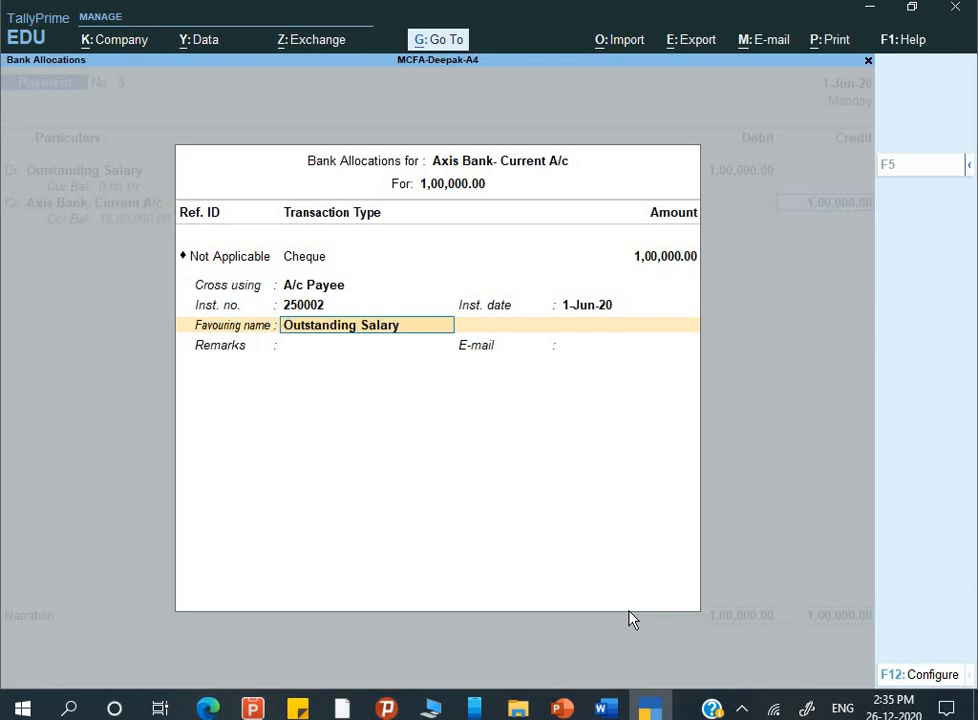
Step: Set the favouring name to AXIS Bank and the remarks to "Salary to employees", leave the e-mail blank and accept the bank allocation
{"action": "type", "text": "A"}
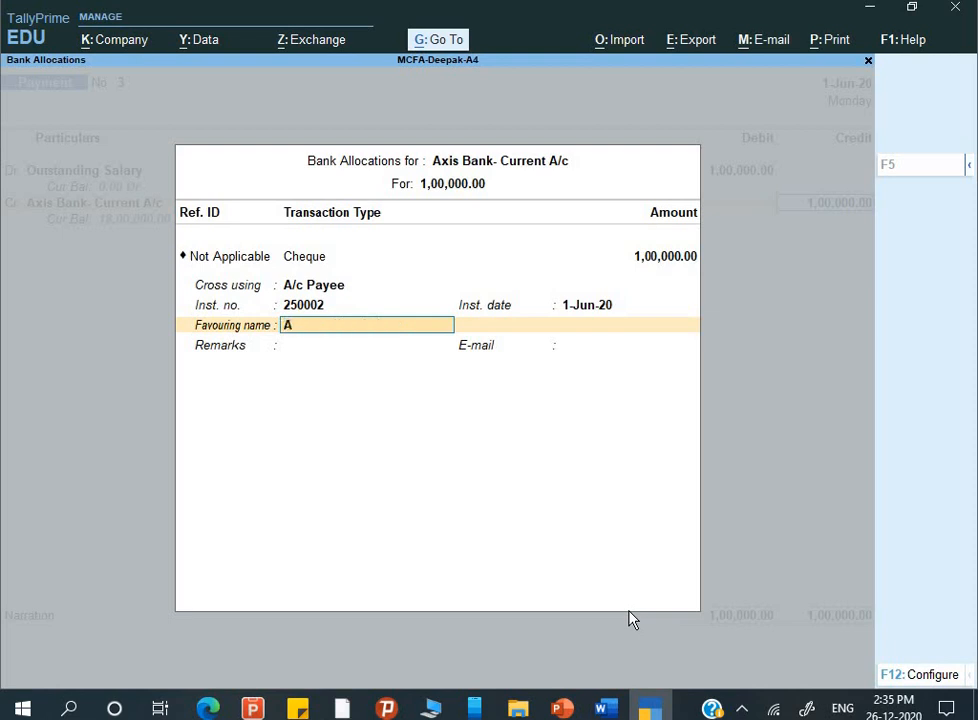
{"action": "type", "text": "XIS Bank"}
{"action": "key", "text": "Return"}
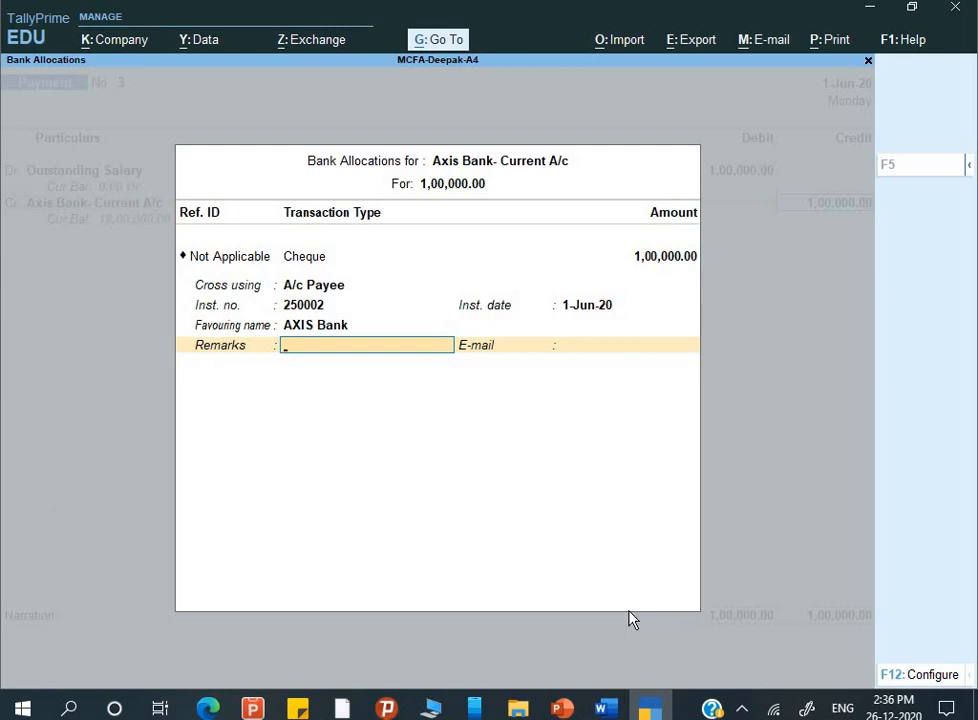
{"action": "type", "text": "Salary to emplo"}
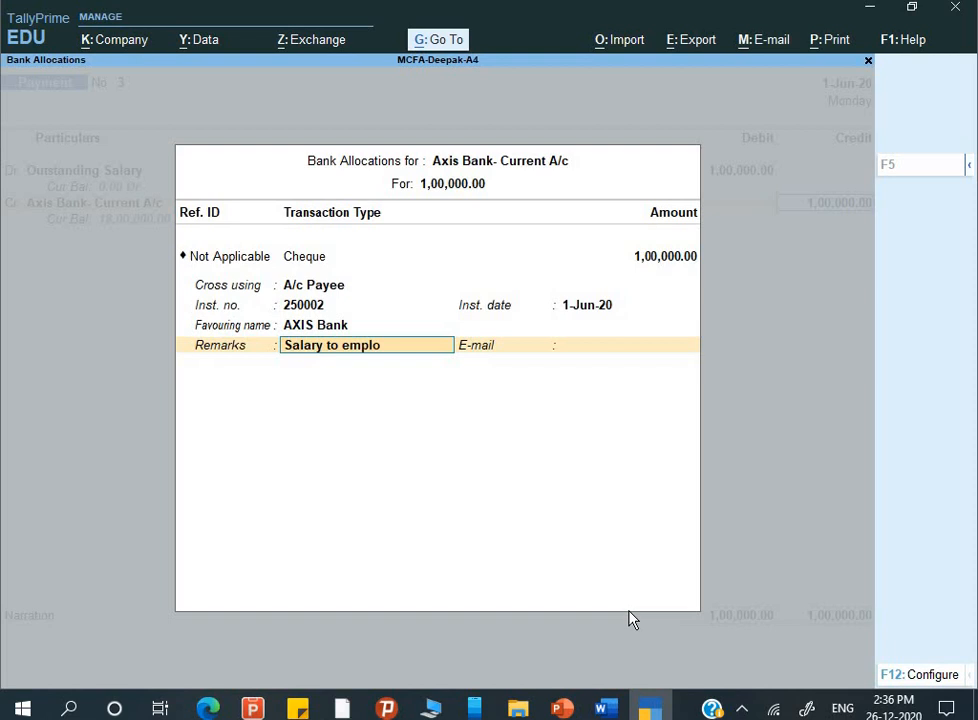
{"action": "type", "text": "yees"}
{"action": "key", "text": "Return"}
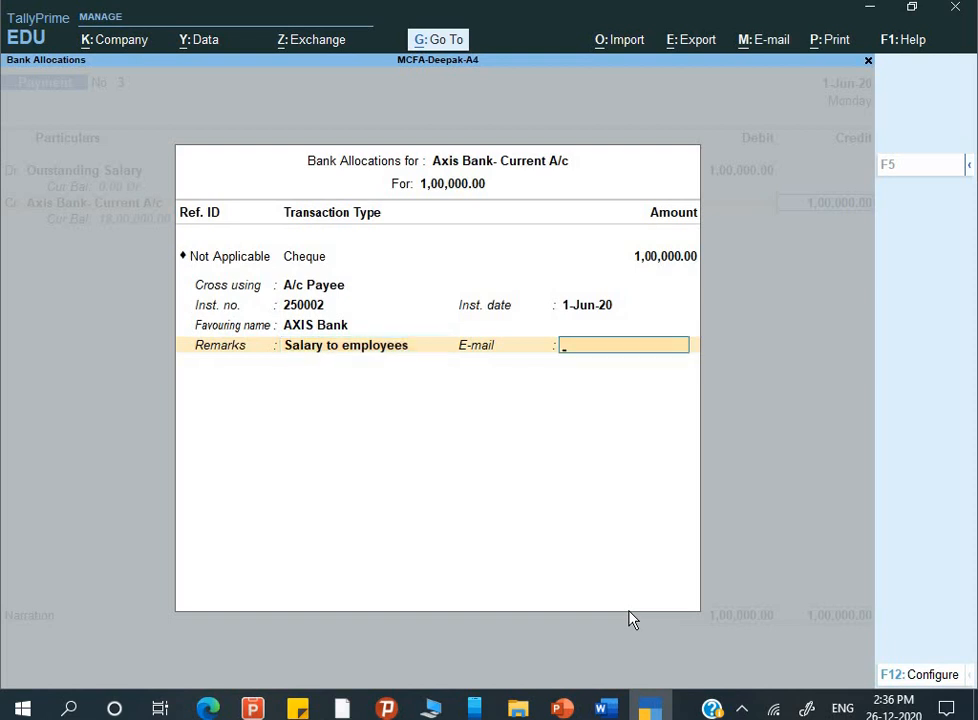
{"action": "key", "text": "Return"}
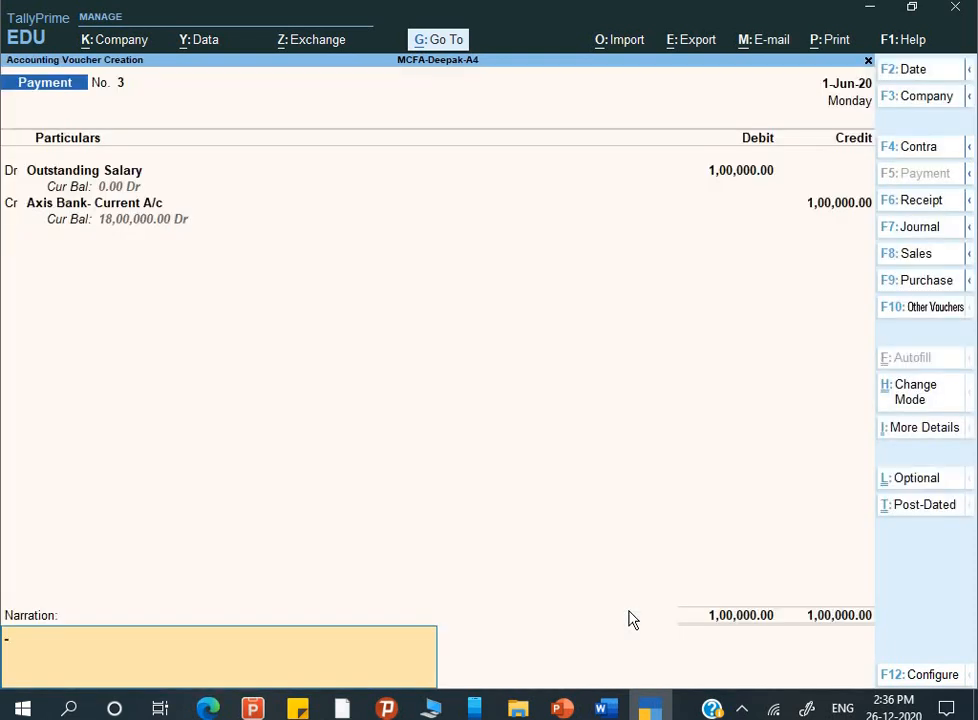
Step: Enter the narration "Being salary paid" and save the payment voucher
{"action": "type", "text": "Being salary paid"}
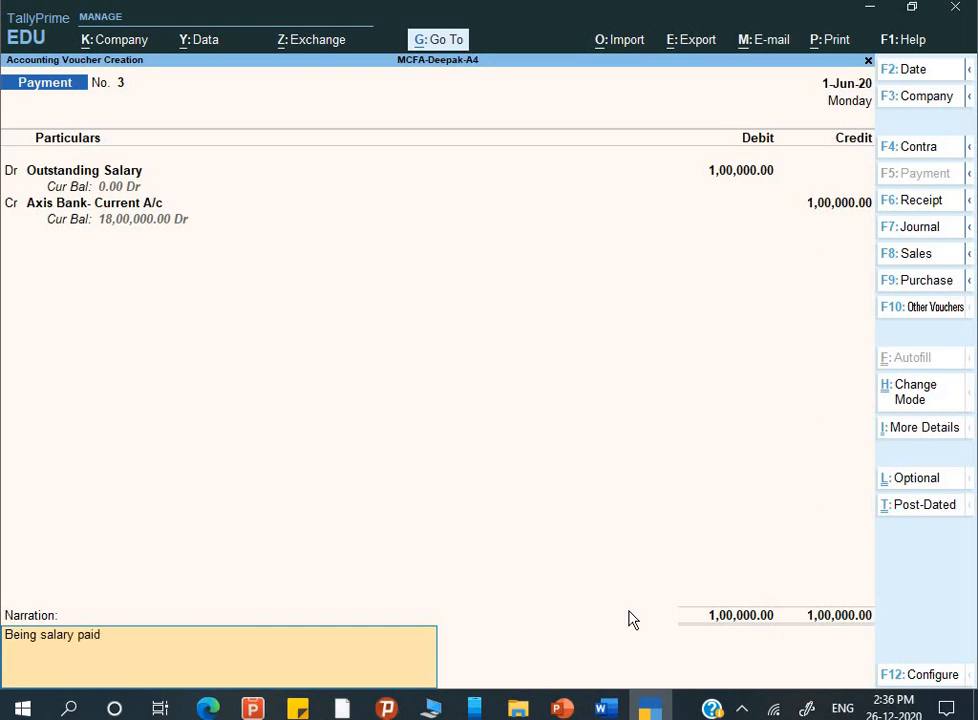
{"action": "key", "text": "Return"}
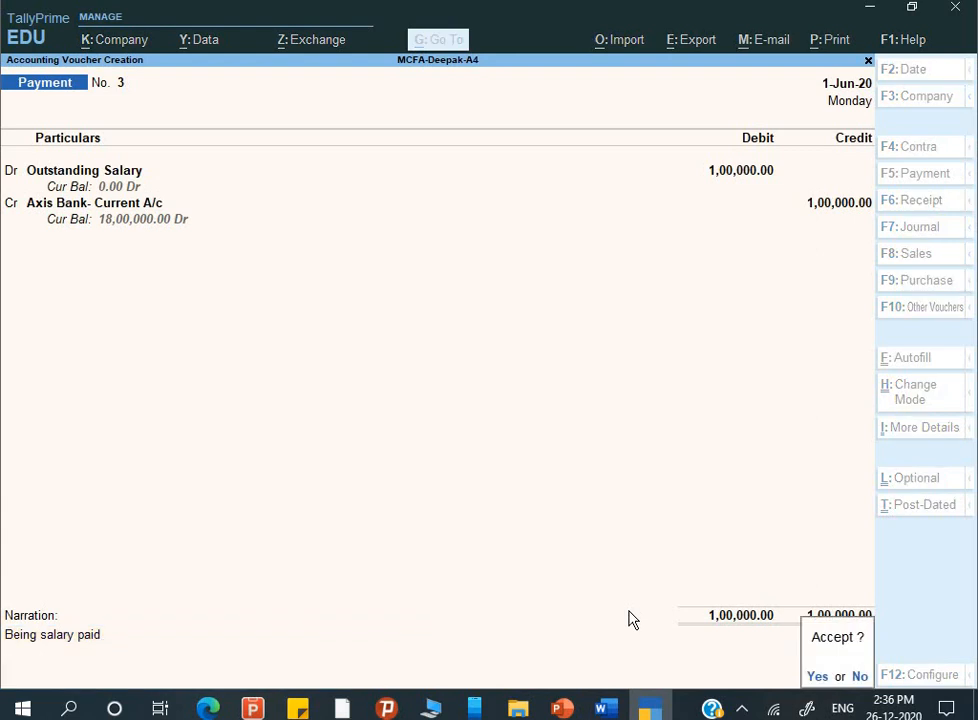
{"action": "key", "text": "Return"}
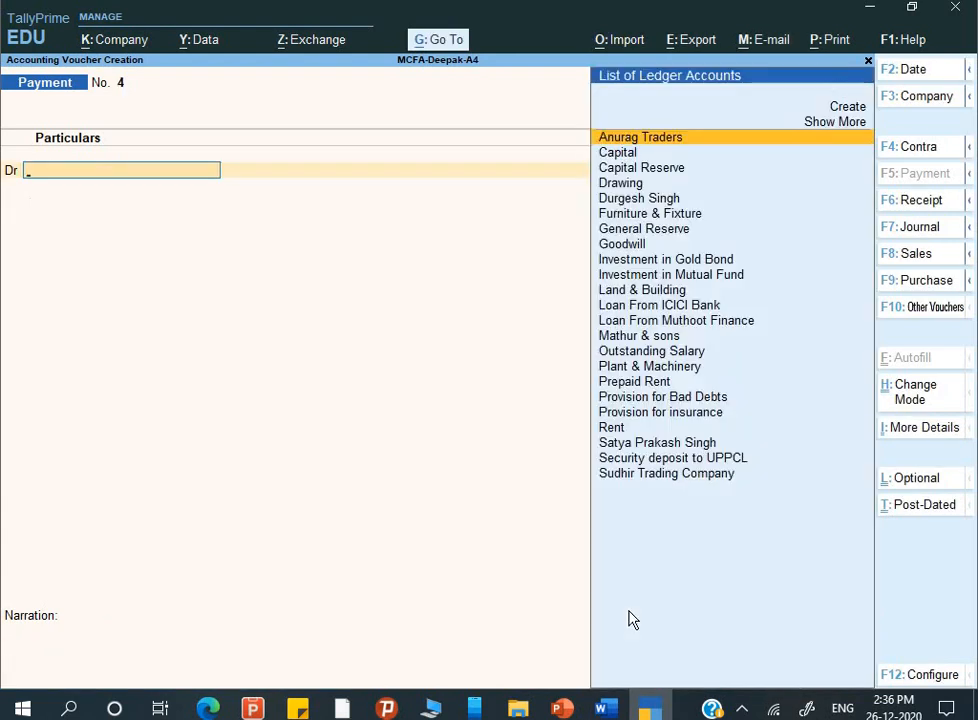
Step: Switch to the assignment in Word and add a new line "Daybook" below Q.10
{"action": "key", "text": "alt+Tab"}
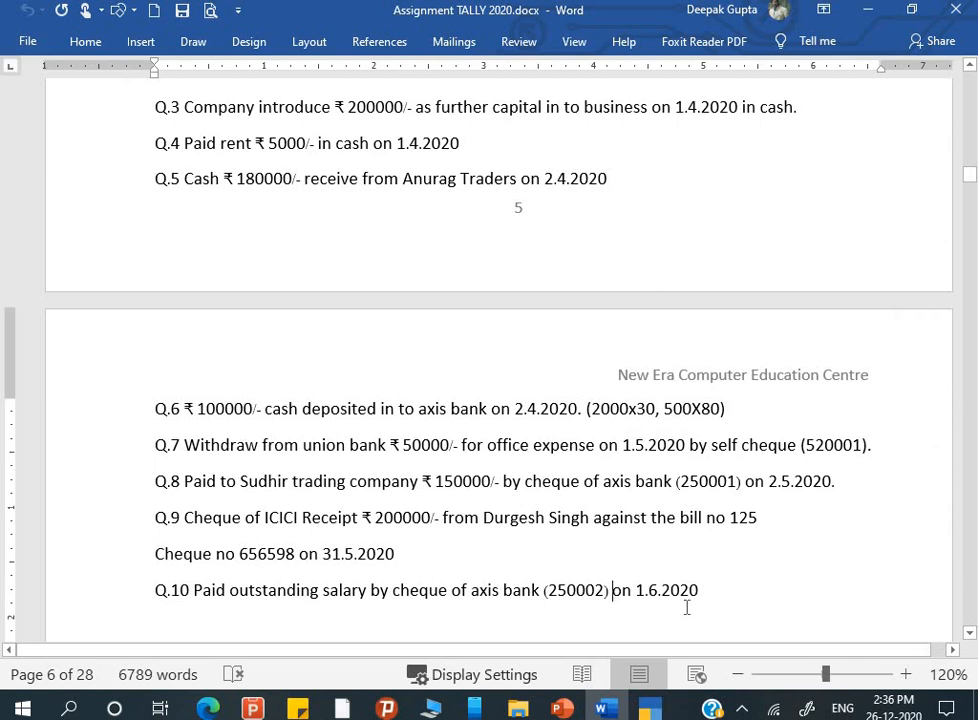
{"action": "scroll", "coordinate": [687, 608], "scroll_direction": "down", "scroll_amount": 1}
{"action": "scroll", "coordinate": [687, 608], "scroll_direction": "up", "scroll_amount": 1}
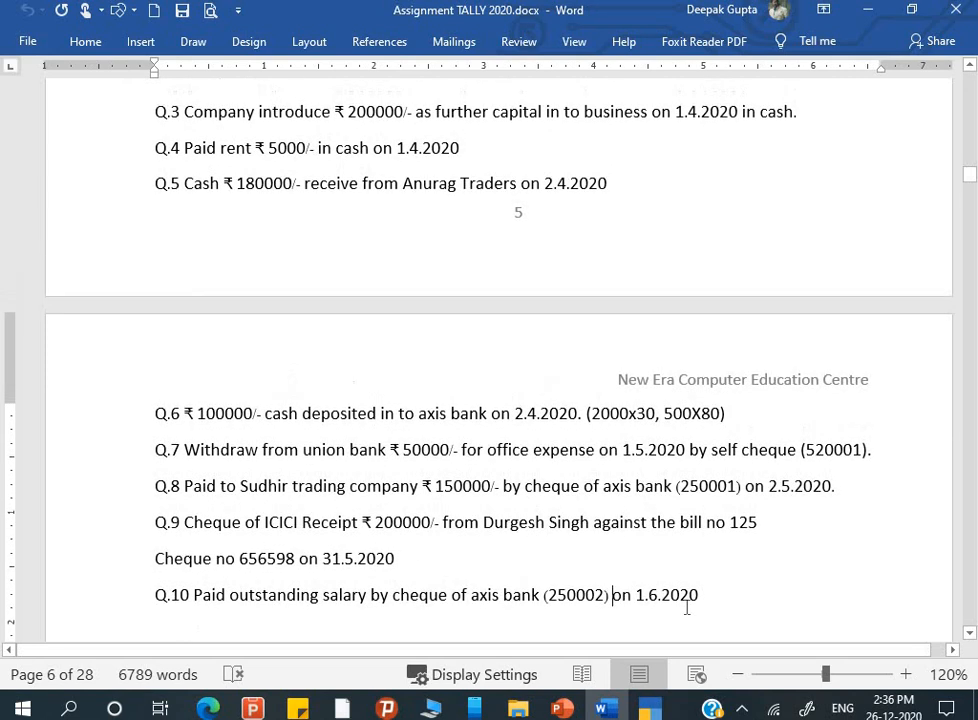
{"action": "scroll", "coordinate": [687, 608], "scroll_direction": "down", "scroll_amount": 1}
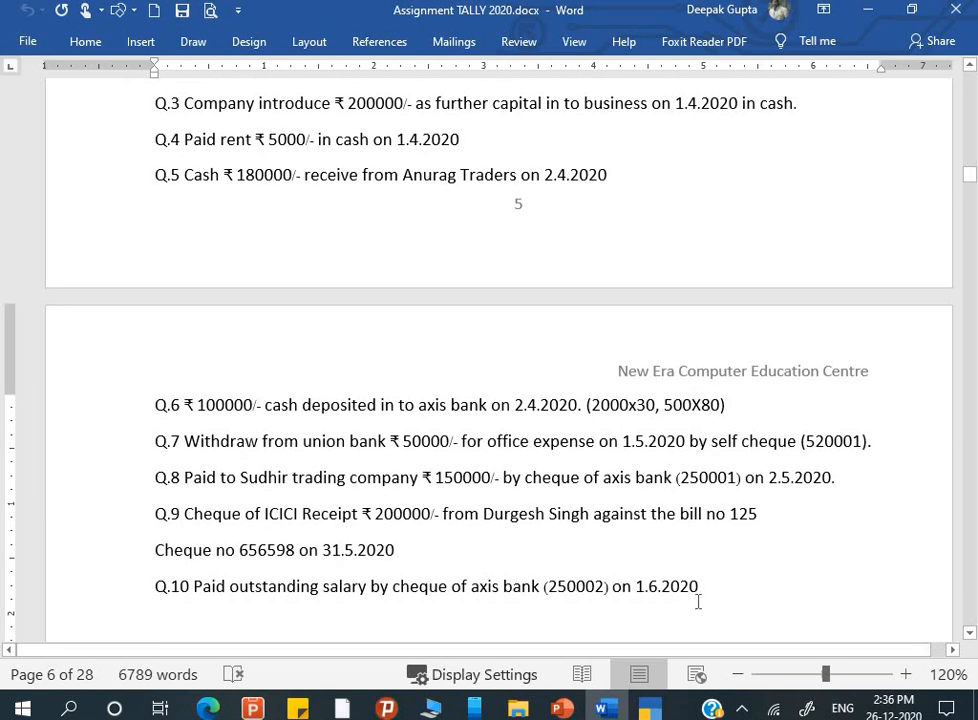
{"action": "left_click", "coordinate": [711, 586]}
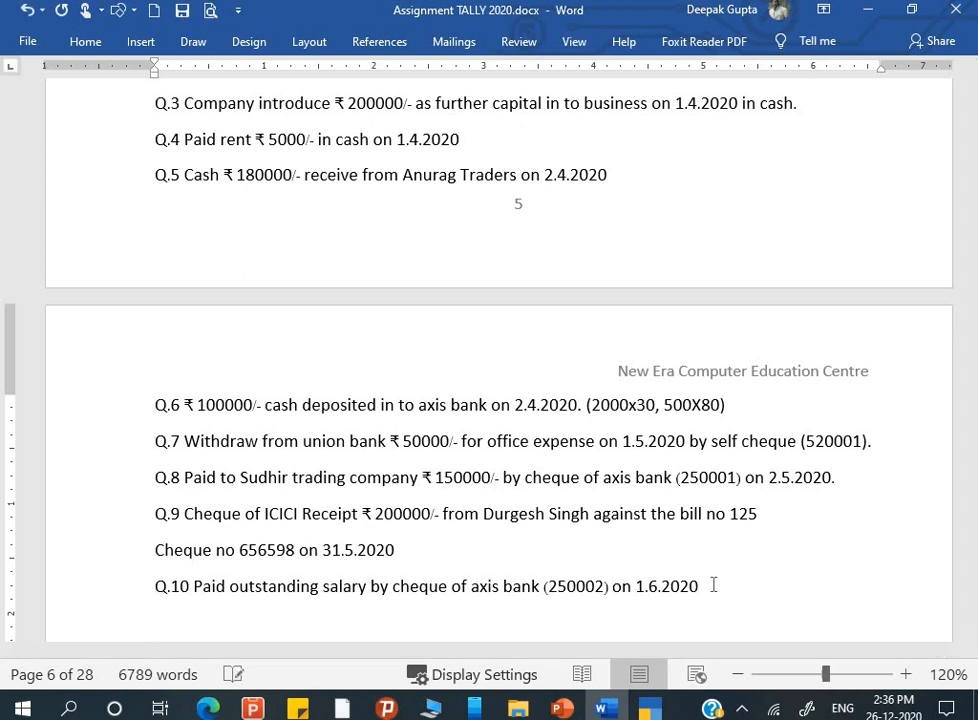
{"action": "key", "text": "Return"}
{"action": "type", "text": "Daybook"}
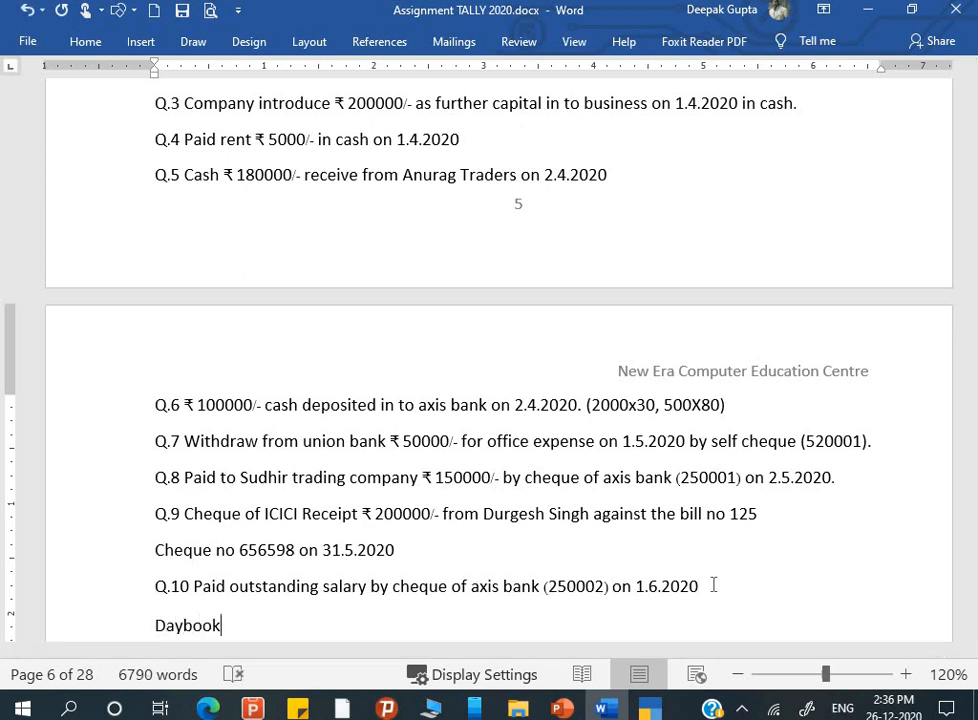
Step: Return to TallyPrime, leave voucher entry and open the Day Book for the period 1-4-2020 to 1-6-2020
{"action": "key", "text": "alt+Tab"}
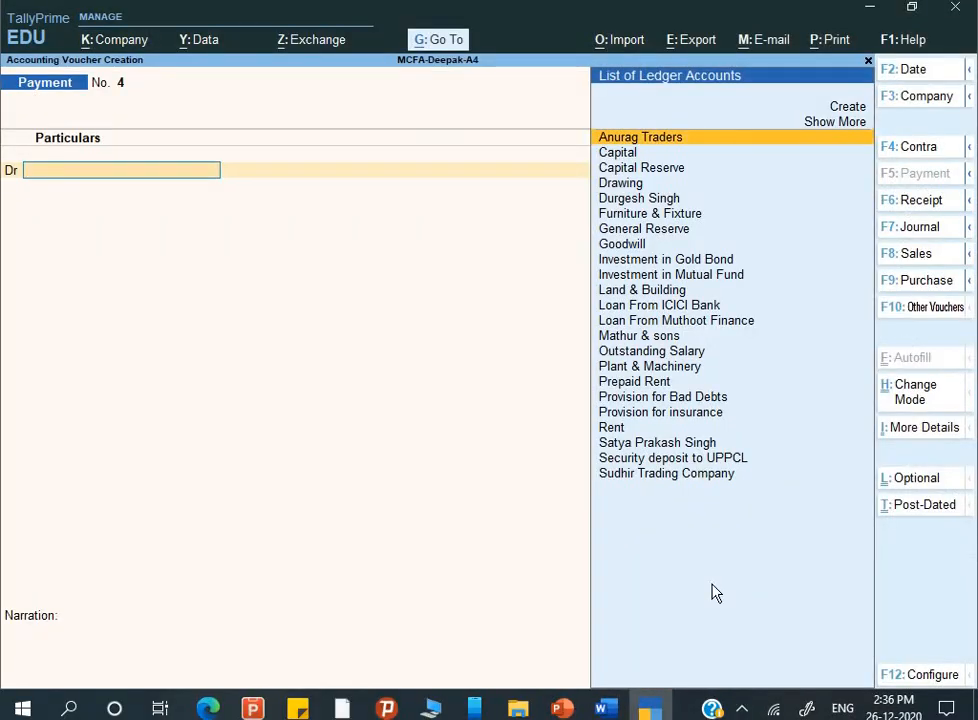
{"action": "key", "text": "Escape"}
{"action": "key", "text": "y"}
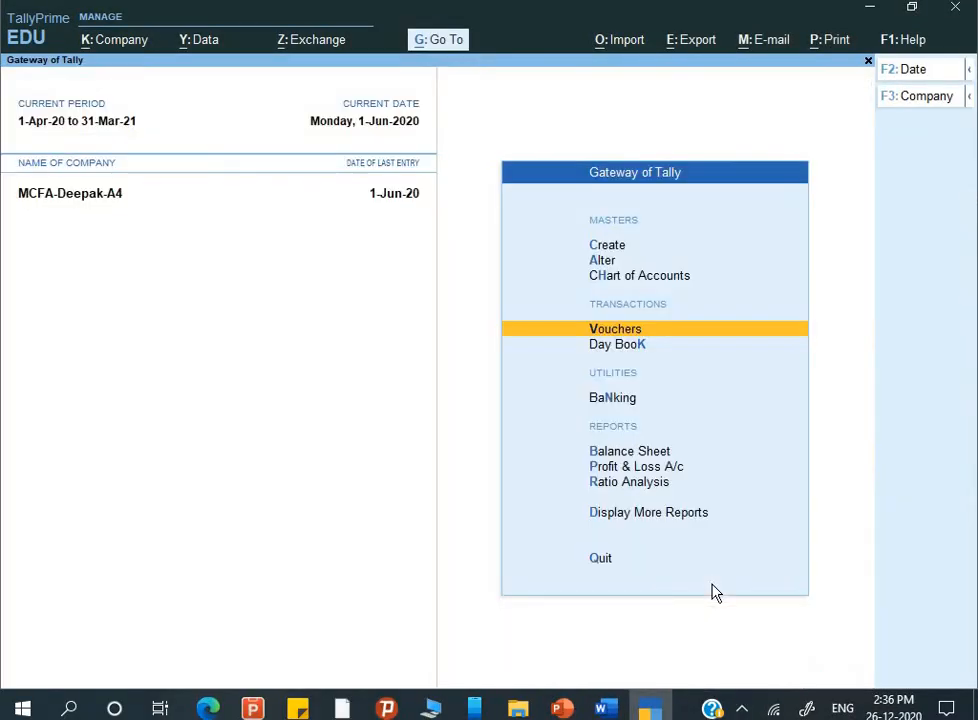
{"action": "key", "text": "Down"}
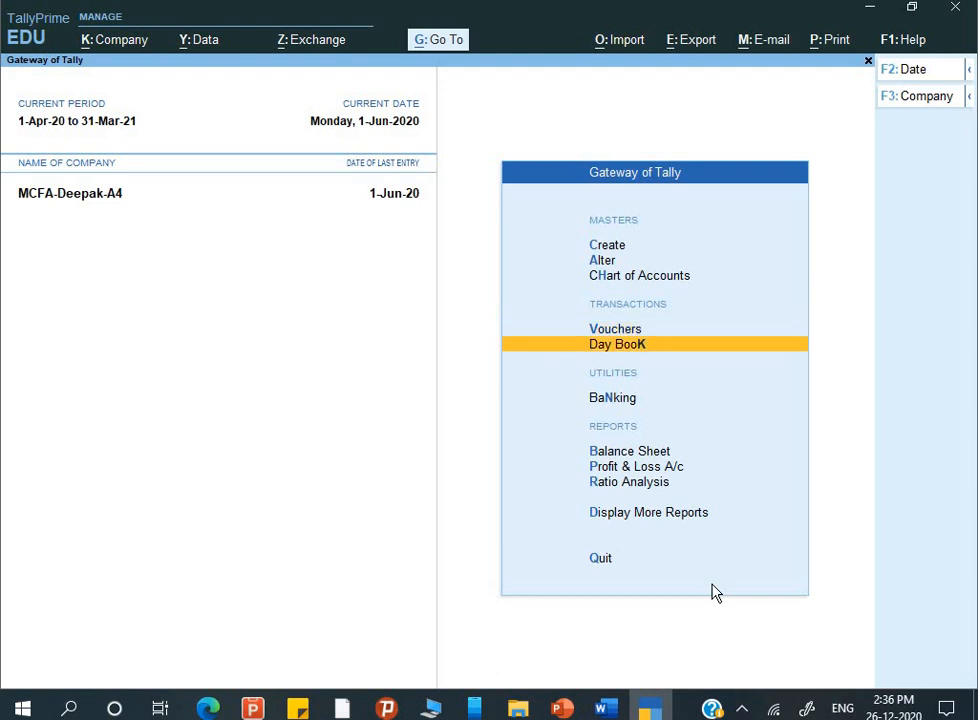
{"action": "key", "text": "Return"}
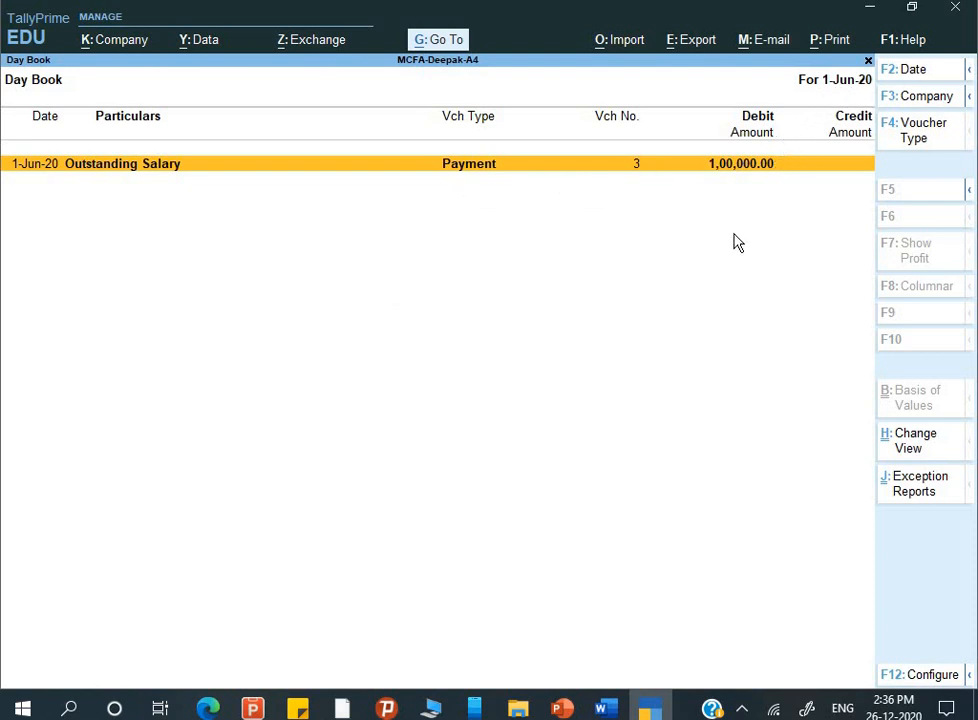
{"action": "key", "text": "alt+F2"}
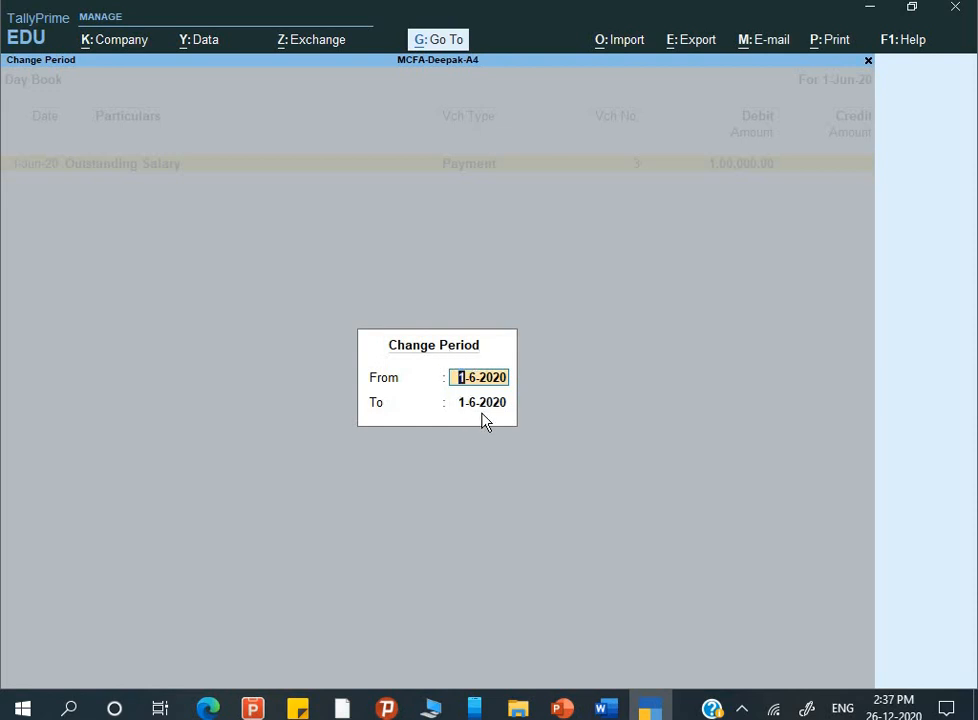
{"action": "type", "text": "1-4"}
{"action": "key", "text": "Return"}
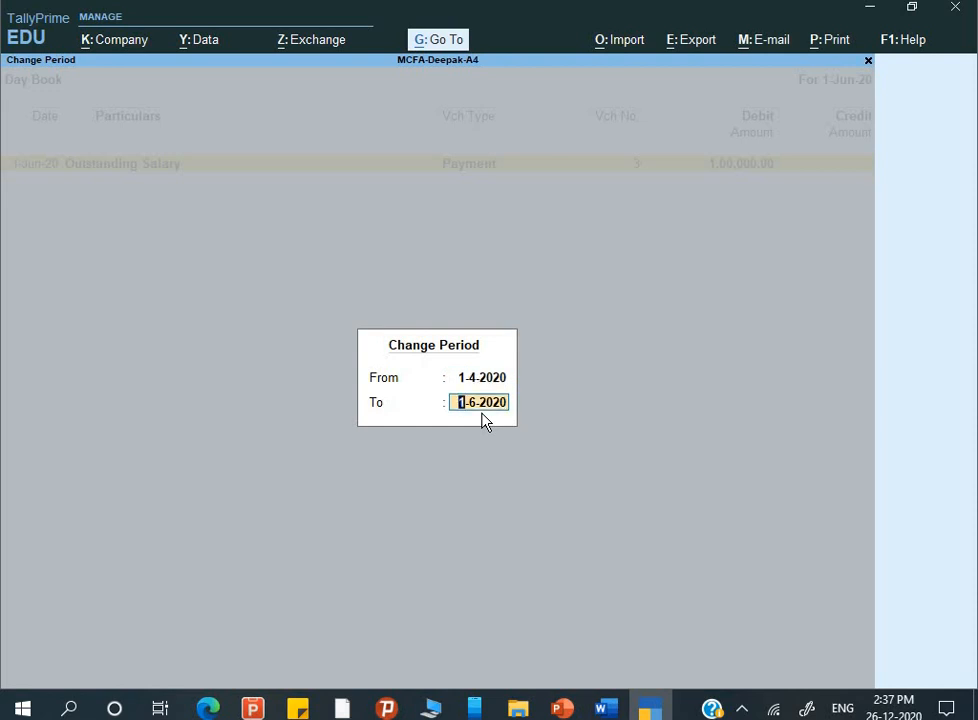
{"action": "key", "text": "Return"}
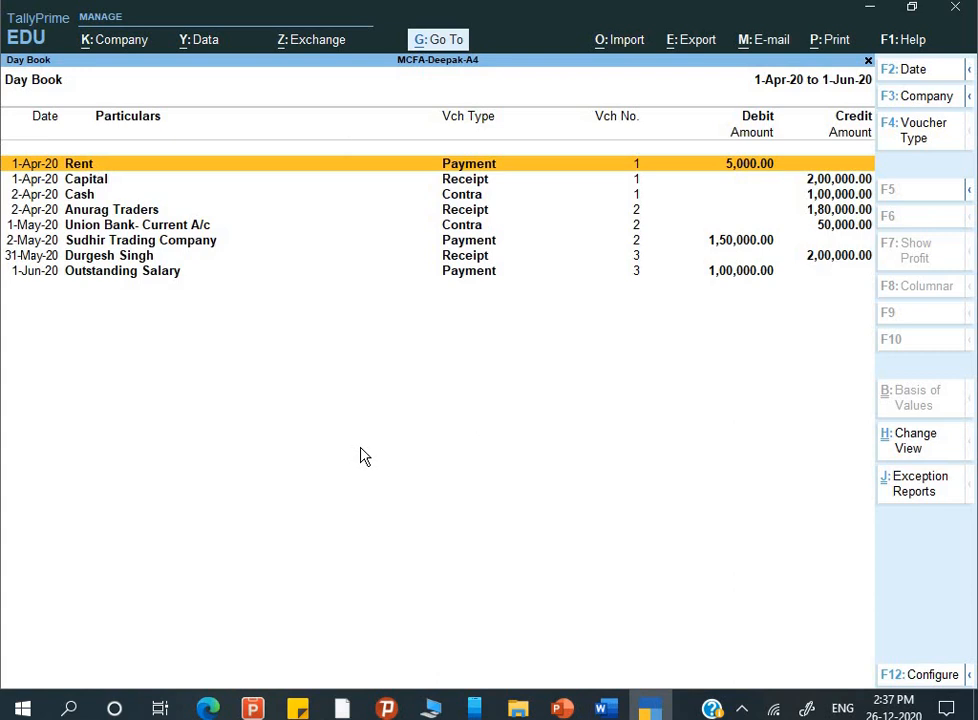
Step: Go through the Day Book's voucher entries and return to the first one, checking their dates, voucher types and amounts
{"action": "key", "text": "Down"}
{"action": "key", "text": "Down"}
{"action": "key", "text": "Down"}
{"action": "key", "text": "Down"}
{"action": "key", "text": "Down"}
{"action": "key", "text": "Down"}
{"action": "key", "text": "Down"}
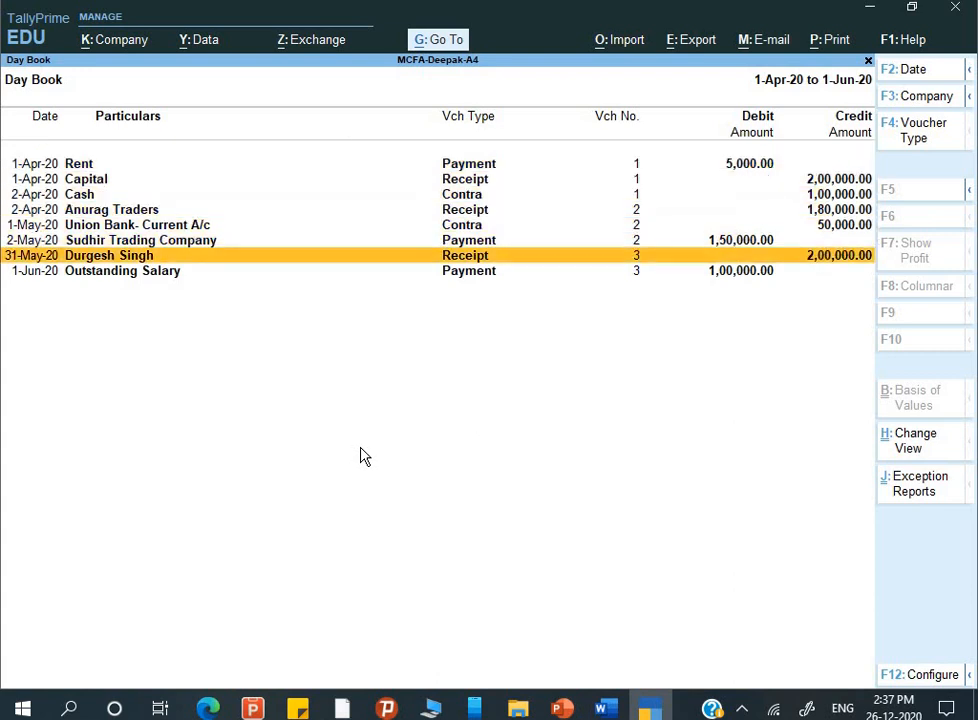
{"action": "key", "text": "Up"}
{"action": "key", "text": "Up"}
{"action": "key", "text": "Up"}
{"action": "key", "text": "Up"}
{"action": "key", "text": "Up"}
{"action": "key", "text": "Up"}
{"action": "key", "text": "Up"}
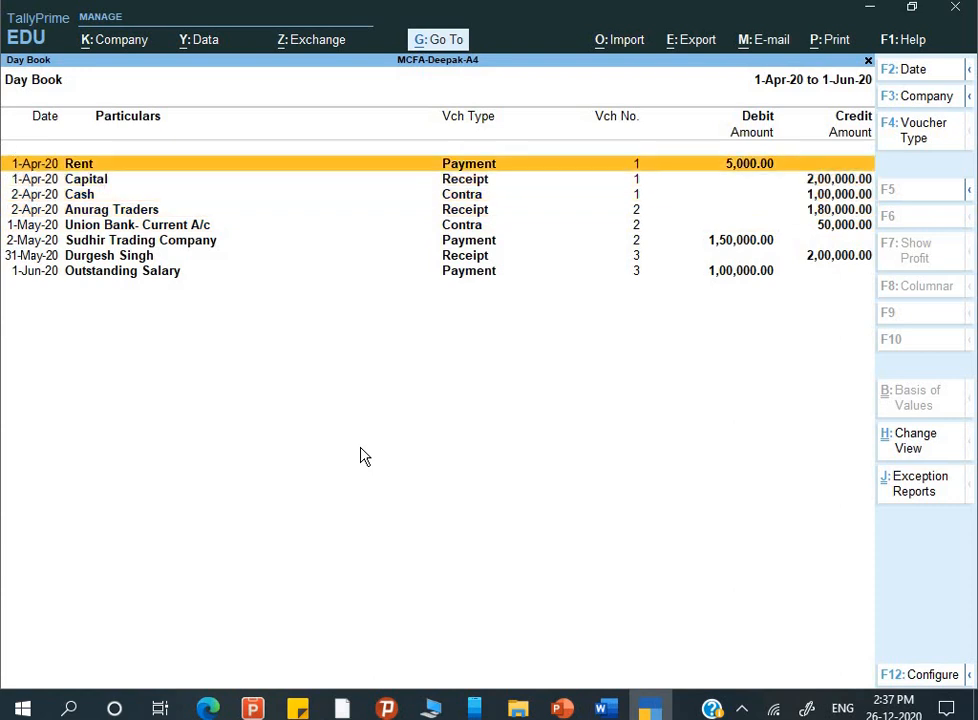
Step: Go through the Day Book entries from the first payment to the 31-May-20 receipt
{"action": "key", "text": "Down"}
{"action": "key", "text": "Down"}
{"action": "key", "text": "Down"}
{"action": "key", "text": "Down"}
{"action": "key", "text": "Down"}
{"action": "key", "text": "Down"}
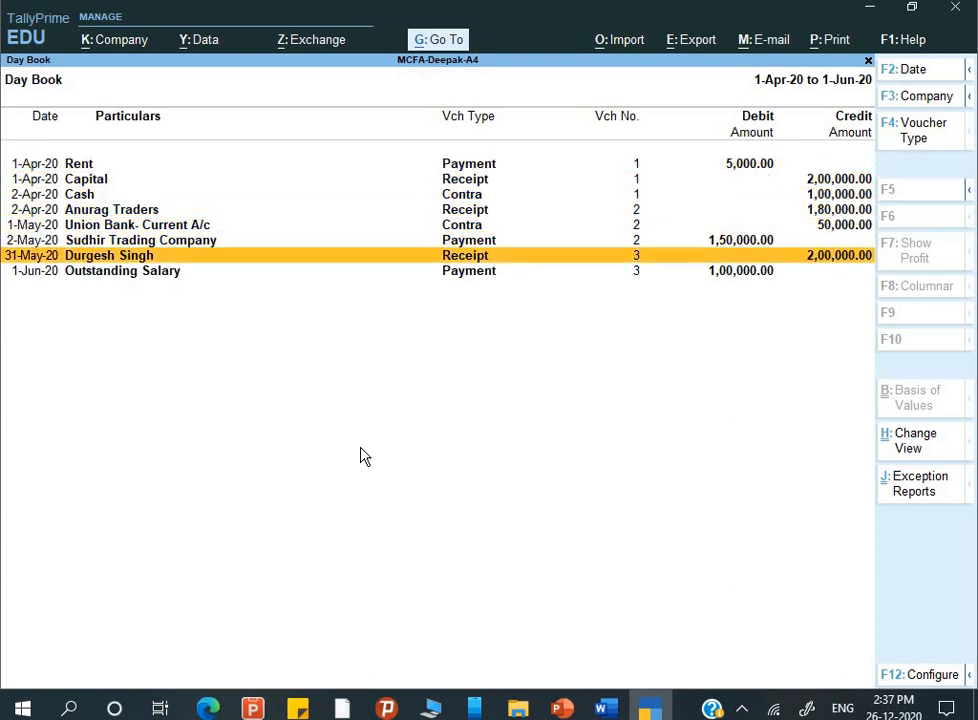
Step: Close the Day Book, reopen it and set its period to 1-Apr-20 to 1-Jun-20
{"action": "key", "text": "Escape"}
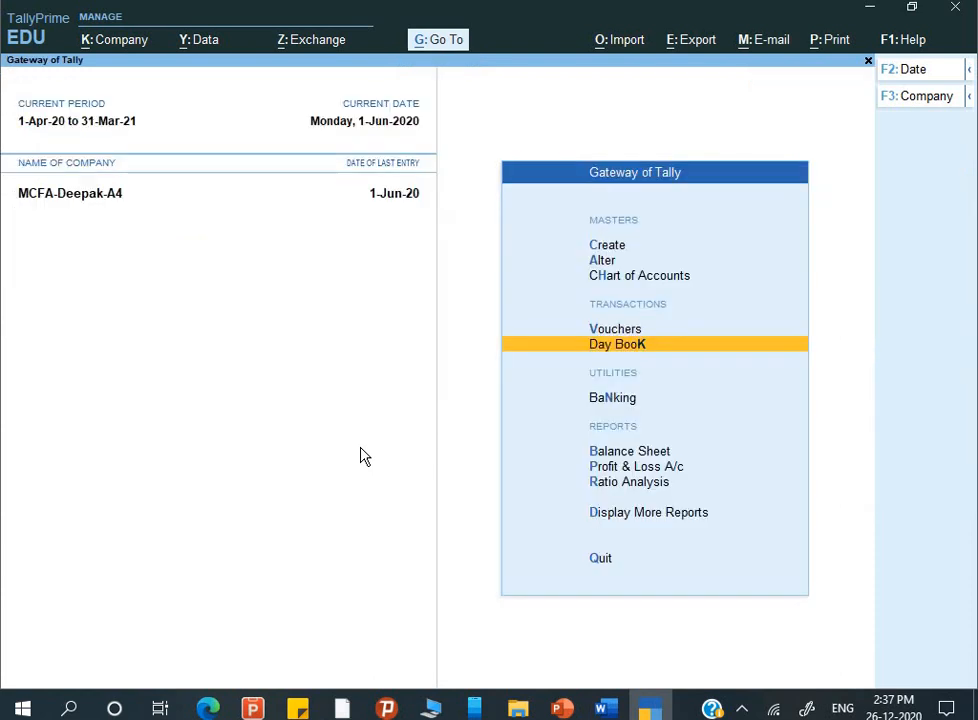
{"action": "key", "text": "Return"}
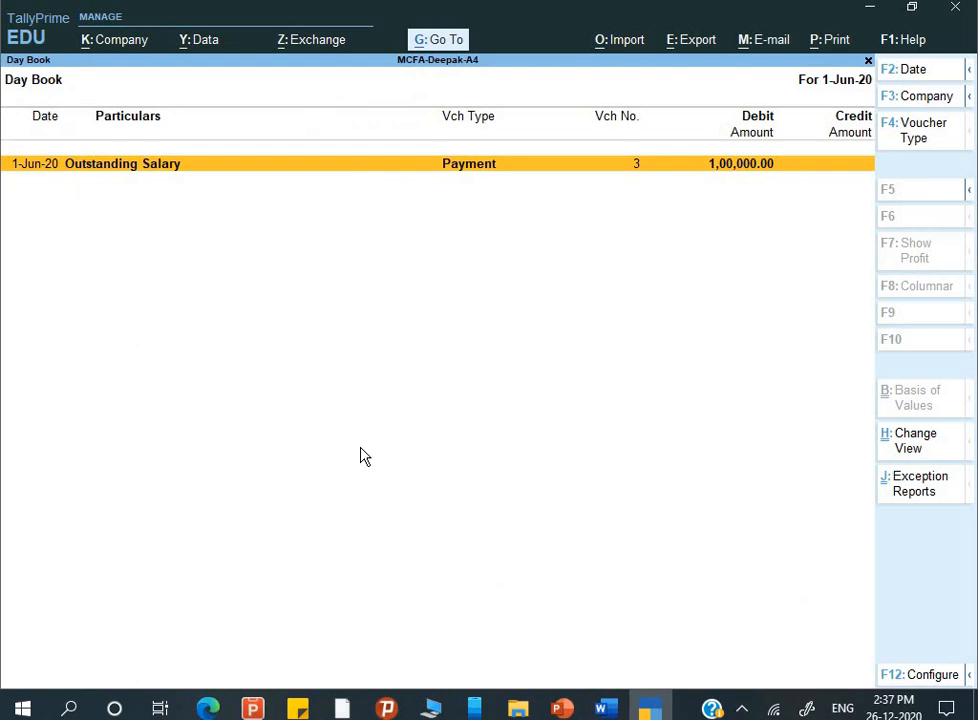
{"action": "key", "text": "alt+F2"}
{"action": "key", "text": "BackSpace"}
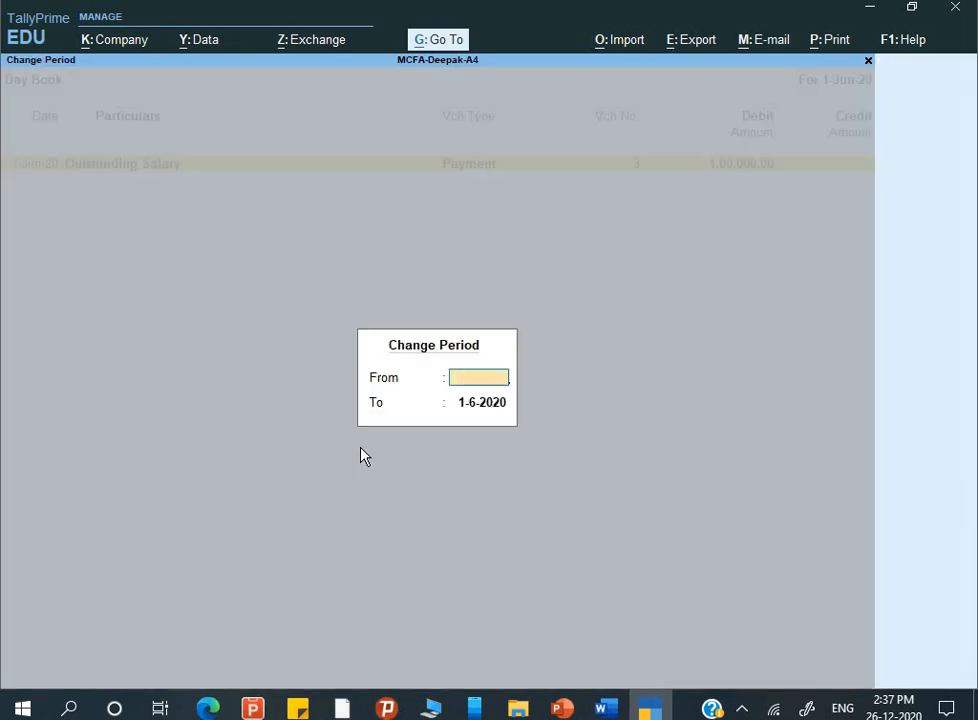
{"action": "key", "text": "Return"}
{"action": "key", "text": "Return"}
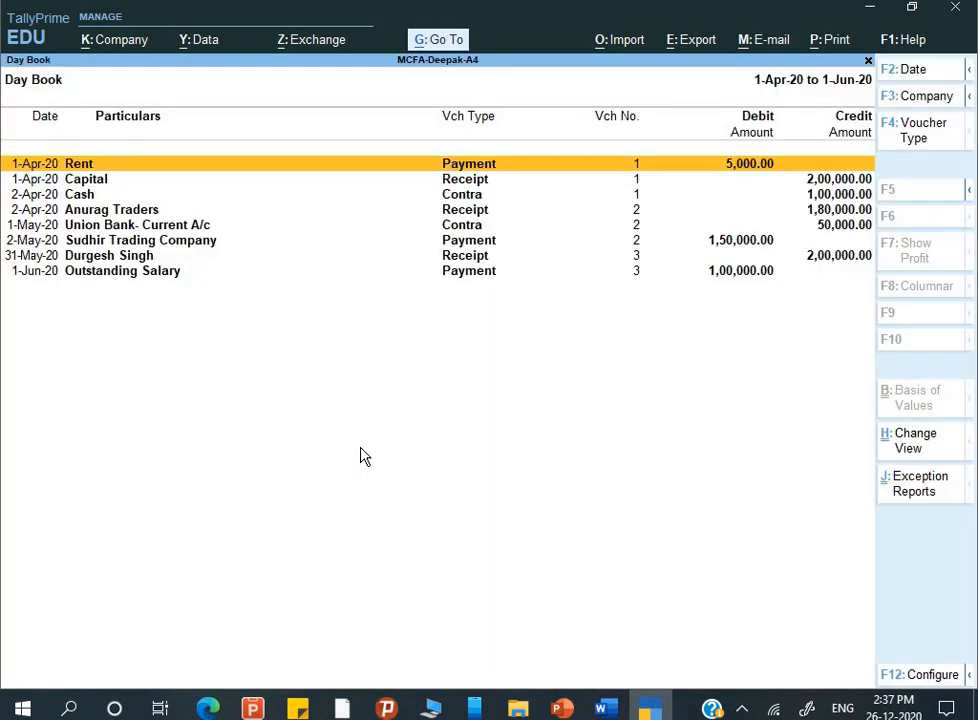
Step: Move down and back up through the Day Book entries, examining their particulars, voucher types and amounts
{"action": "key", "text": "Down"}
{"action": "key", "text": "Down"}
{"action": "key", "text": "Down"}
{"action": "key", "text": "Down"}
{"action": "key", "text": "Down"}
{"action": "key", "text": "Down"}
{"action": "key", "text": "Down"}
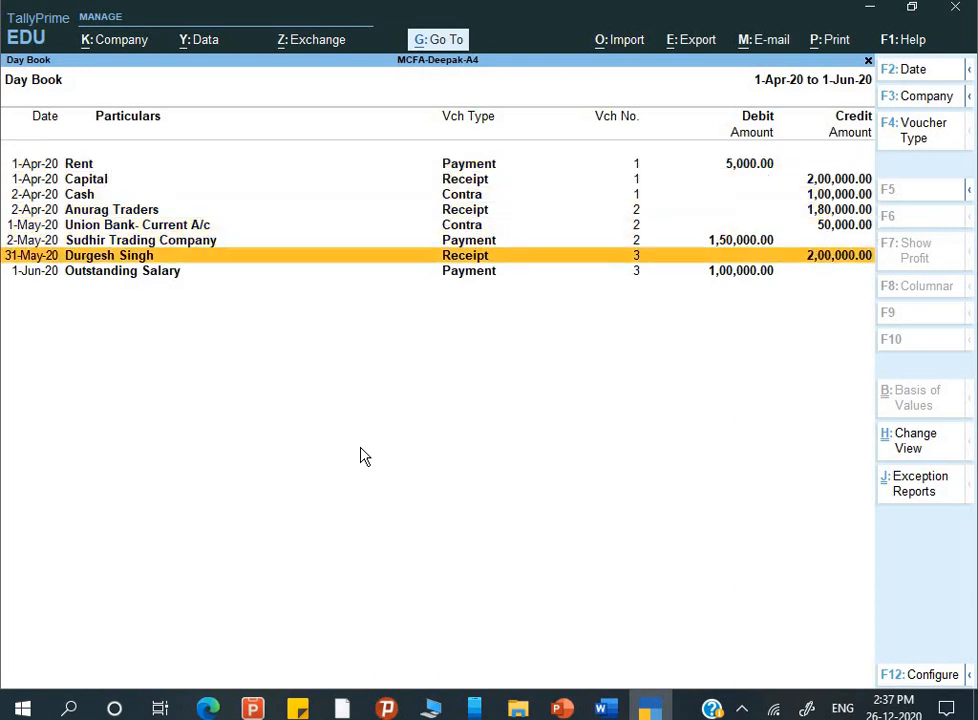
{"action": "key", "text": "Up"}
{"action": "key", "text": "Up"}
{"action": "key", "text": "Up"}
{"action": "key", "text": "Up"}
{"action": "key", "text": "Up"}
{"action": "key", "text": "Up"}
{"action": "key", "text": "Up"}
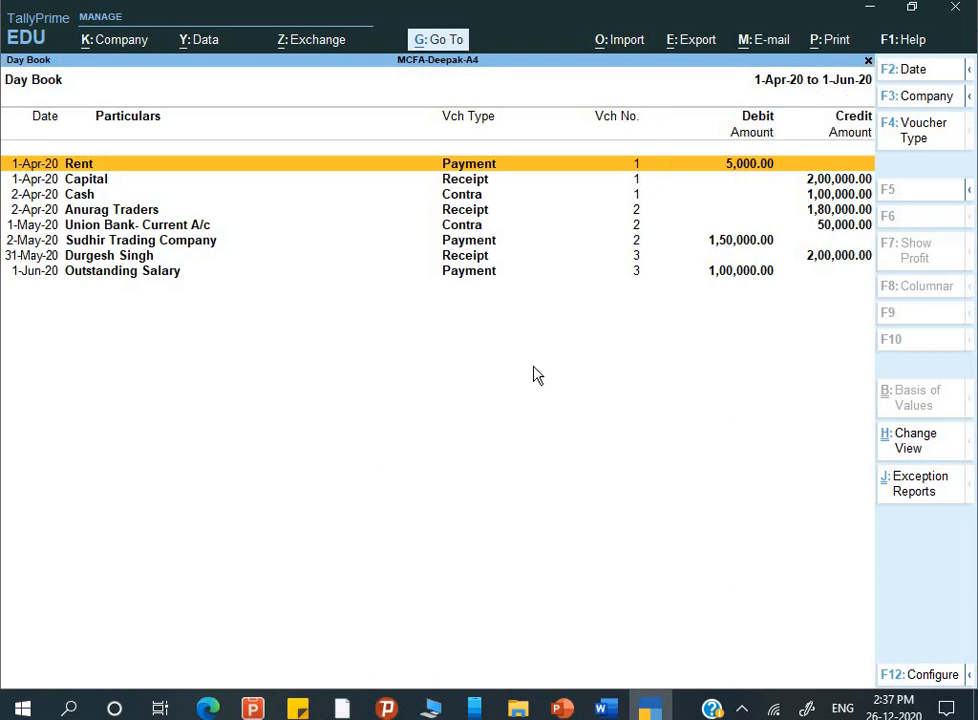
{"action": "key", "text": "Down"}
{"action": "key", "text": "Down"}
{"action": "key", "text": "Down"}
{"action": "key", "text": "Down"}
{"action": "key", "text": "Down"}
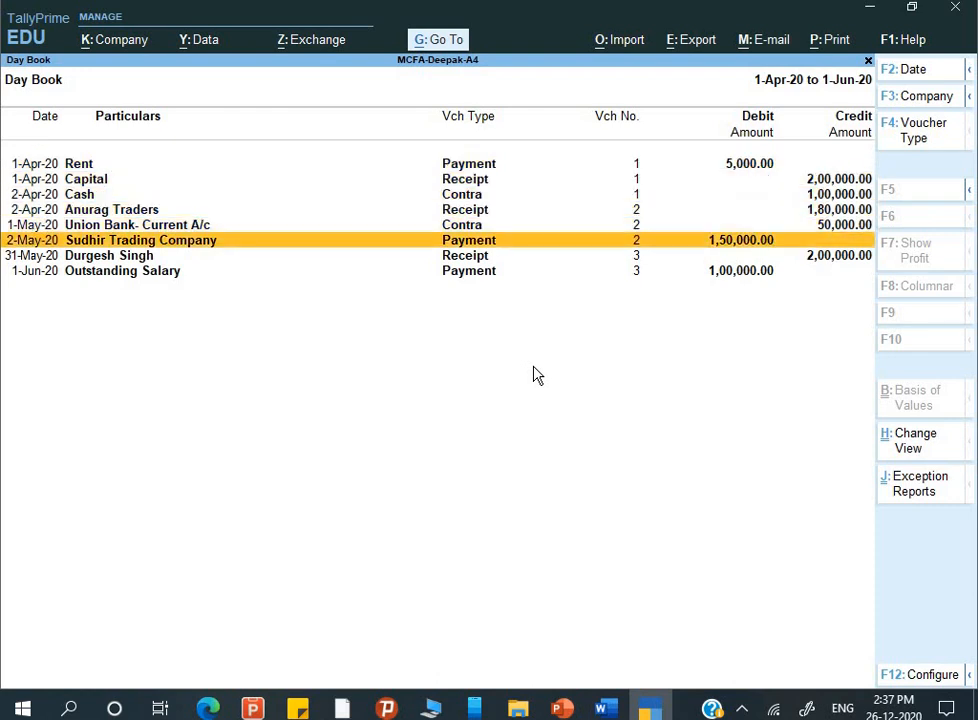
{"action": "key", "text": "Up"}
{"action": "key", "text": "Up"}
{"action": "key", "text": "Up"}
{"action": "key", "text": "Up"}
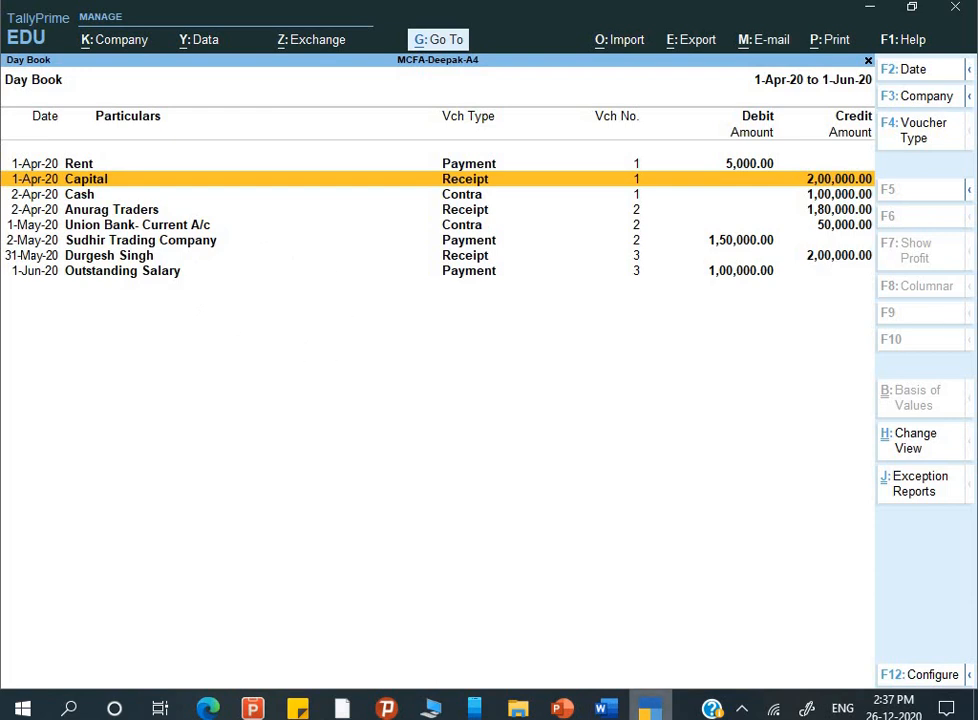
Step: Switch to the assignment in Word and extend the "Daybook" line with ", Filter"
{"action": "left_click", "coordinate": [601, 708]}
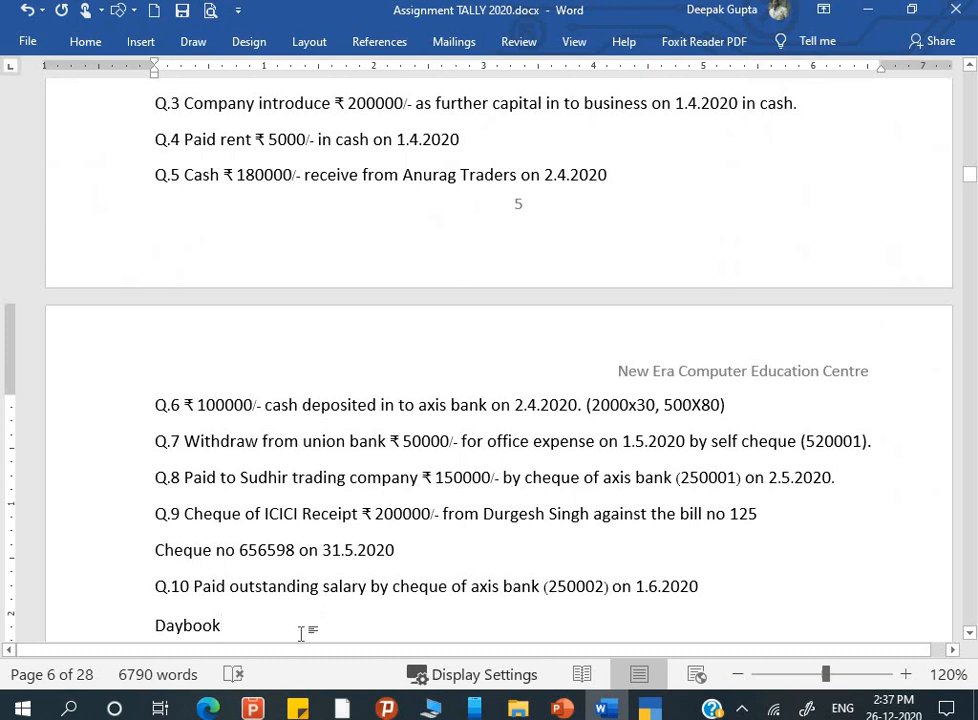
{"action": "type", "text": ">"}
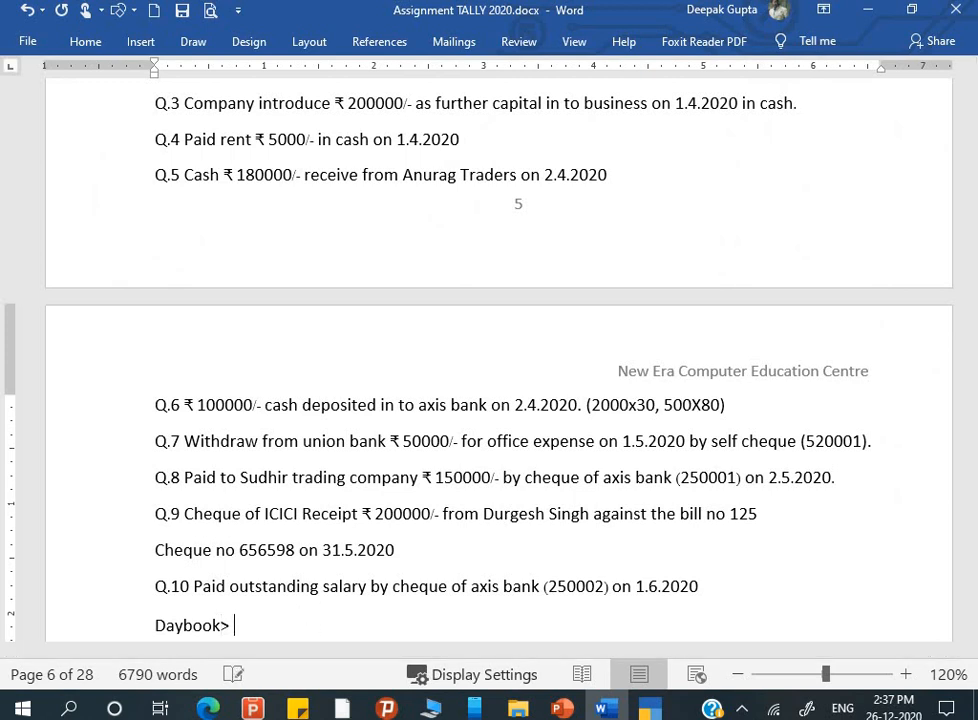
{"action": "key", "text": "BackSpace"}
{"action": "key", "text": "BackSpace"}
{"action": "type", "text": ", Filter"}
Step: Return to TallyPrime and filter the Day Book to show only Receipt vouchers
{"action": "key", "text": "alt+Tab"}
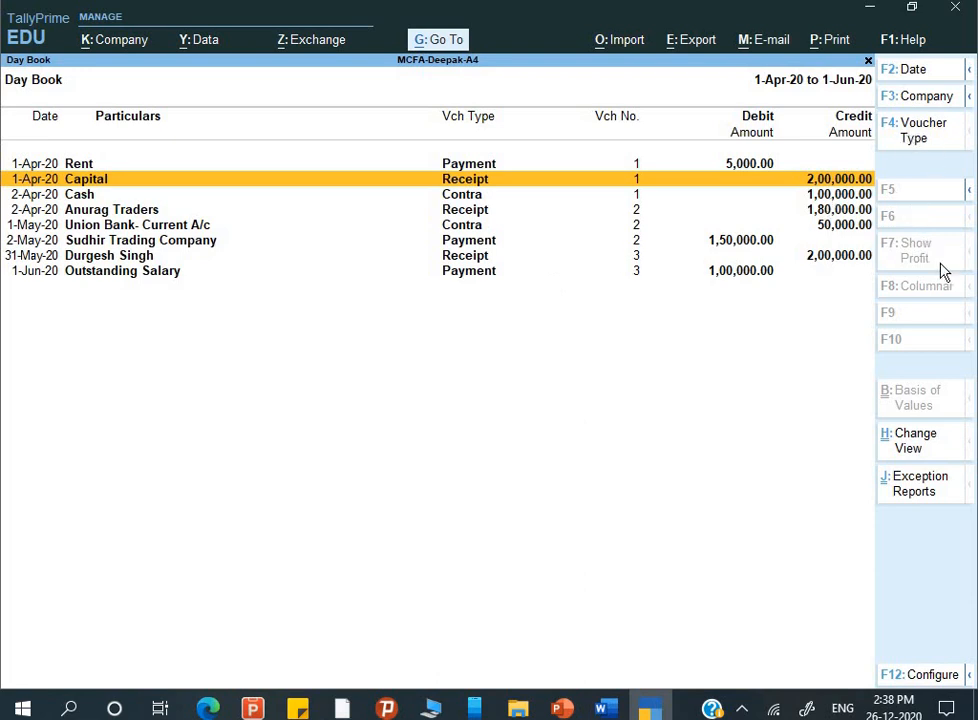
{"action": "key", "text": "F4"}
{"action": "key", "text": "Down"}
{"action": "key", "text": "Down"}
{"action": "key", "text": "Down"}
{"action": "key", "text": "Down"}
{"action": "key", "text": "Down"}
{"action": "key", "text": "Down"}
{"action": "key", "text": "Down"}
{"action": "key", "text": "Down"}
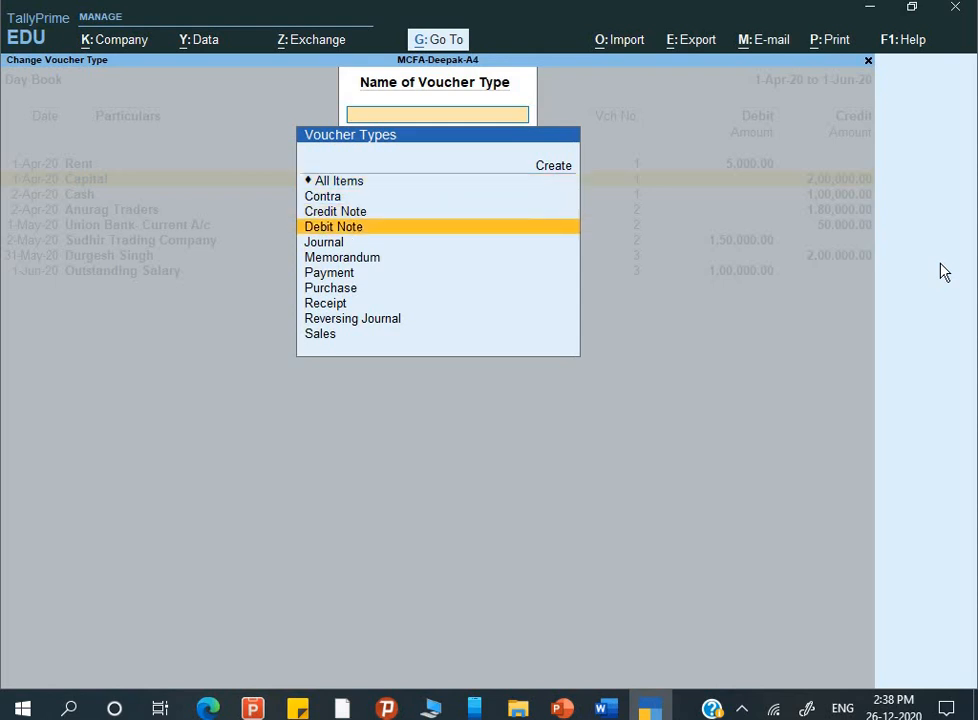
{"action": "key", "text": "Return"}
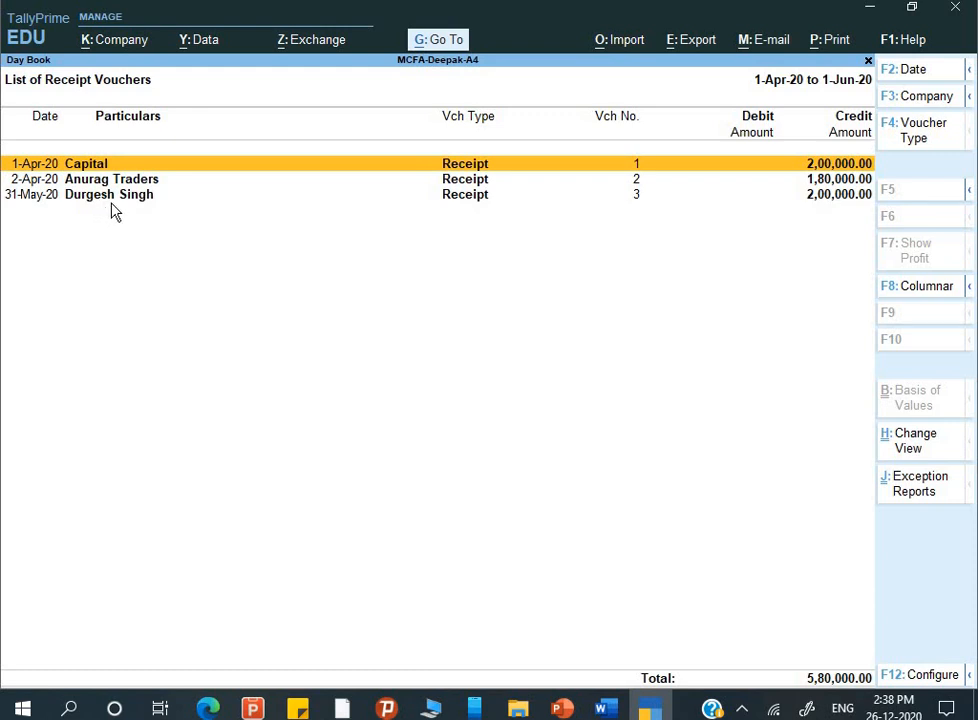
Step: Change the Day Book's voucher type filter to Payment
{"action": "key", "text": "F4"}
{"action": "key", "text": "Down"}
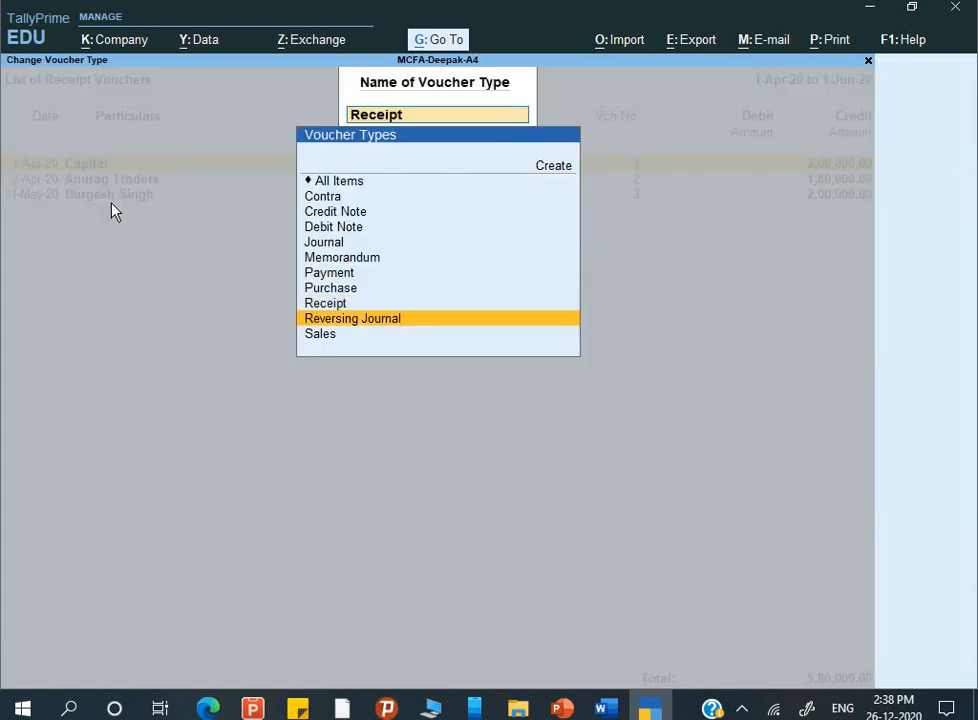
{"action": "key", "text": "Up"}
{"action": "key", "text": "Up"}
{"action": "key", "text": "Up"}
{"action": "key", "text": "Return"}
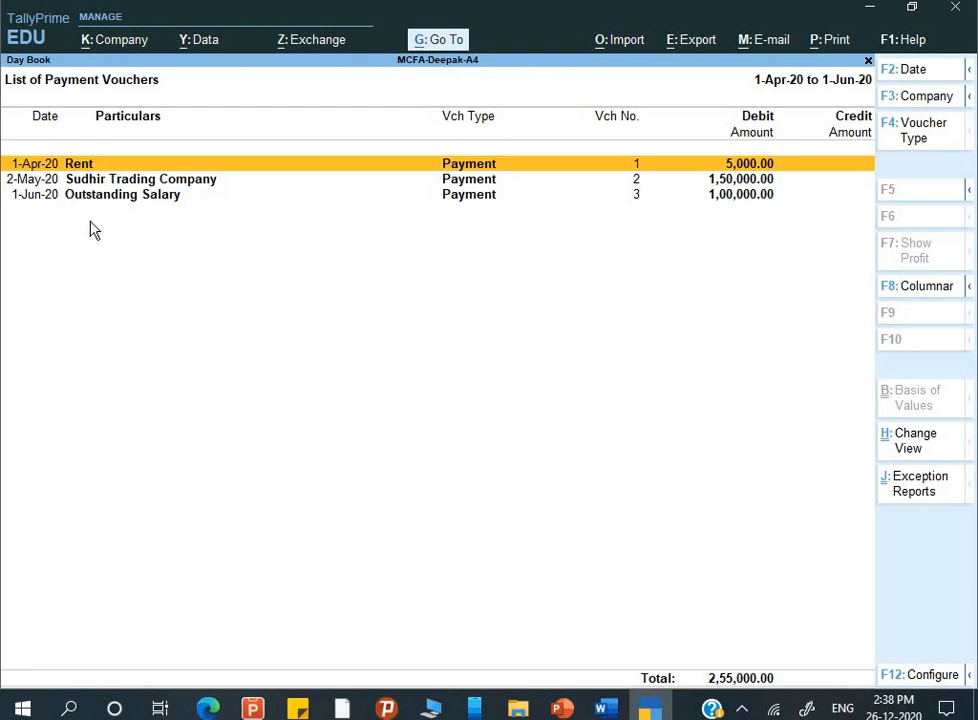
Step: Change the Day Book's voucher type filter to Contra
{"action": "key", "text": "F4"}
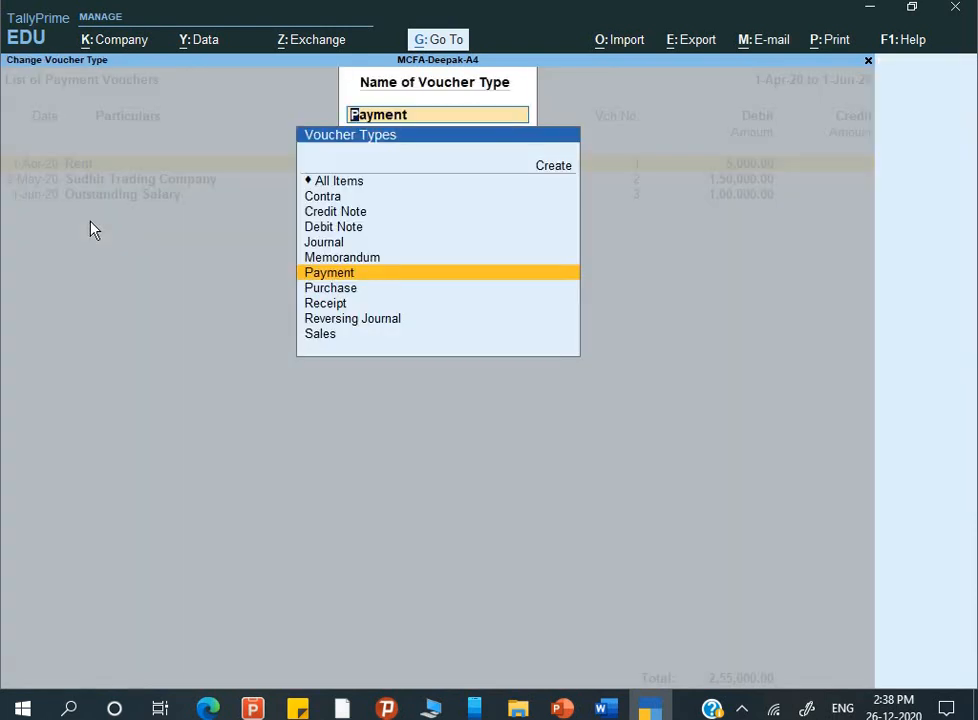
{"action": "key", "text": "Up"}
{"action": "key", "text": "Up"}
{"action": "key", "text": "Up"}
{"action": "key", "text": "Up"}
{"action": "key", "text": "Up"}
{"action": "key", "text": "Return"}
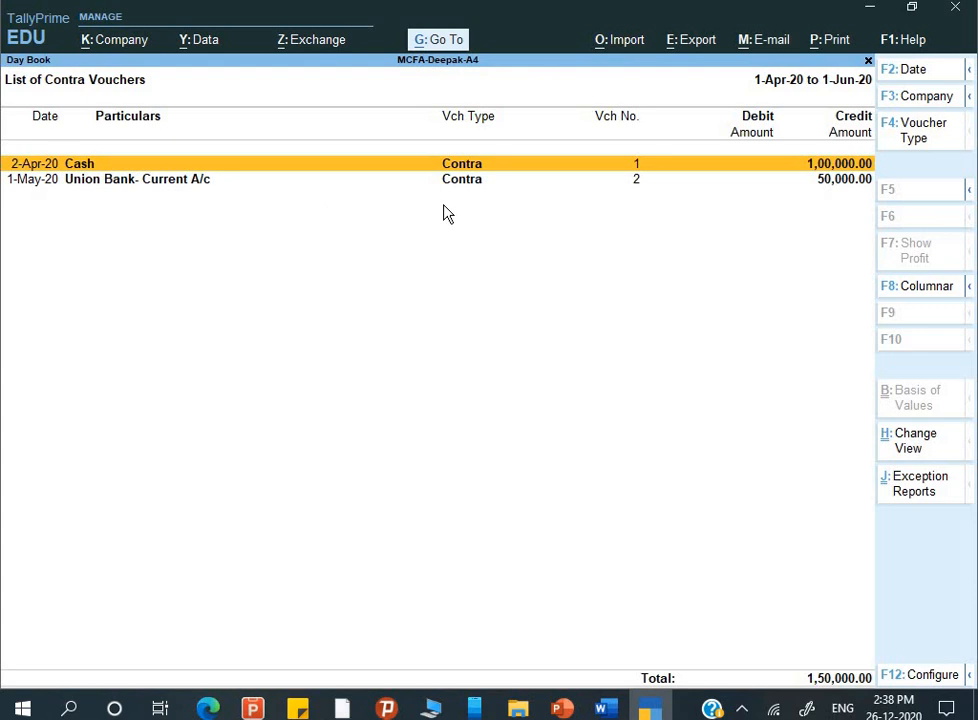
Step: Reset the voucher type filter to All Items and show the Day Book in its detailed format
{"action": "key", "text": "F4"}
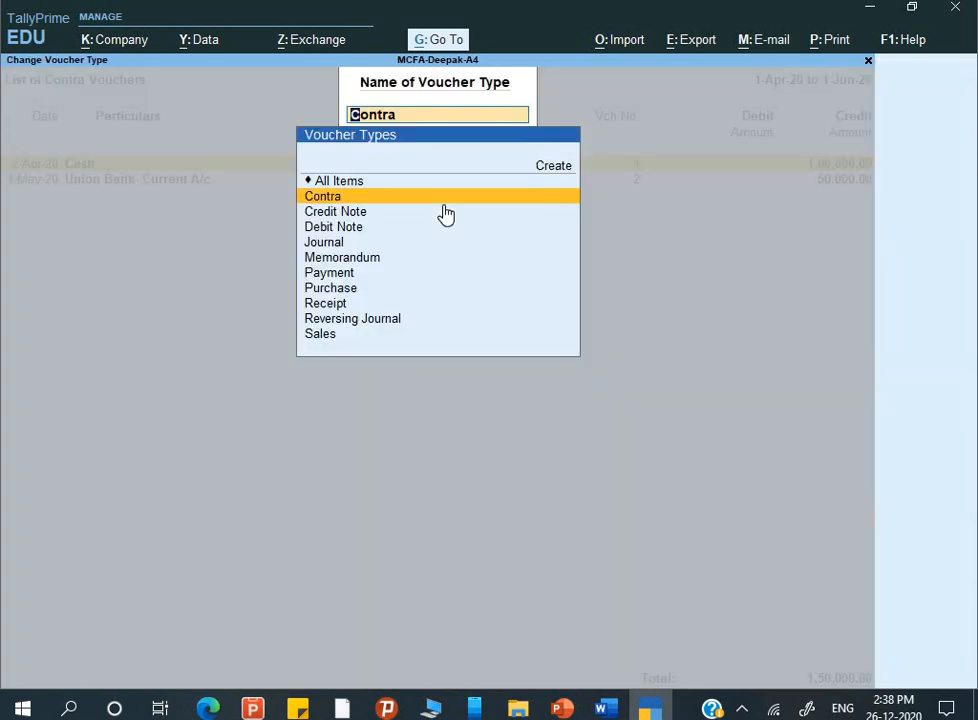
{"action": "key", "text": "Up"}
{"action": "key", "text": "Return"}
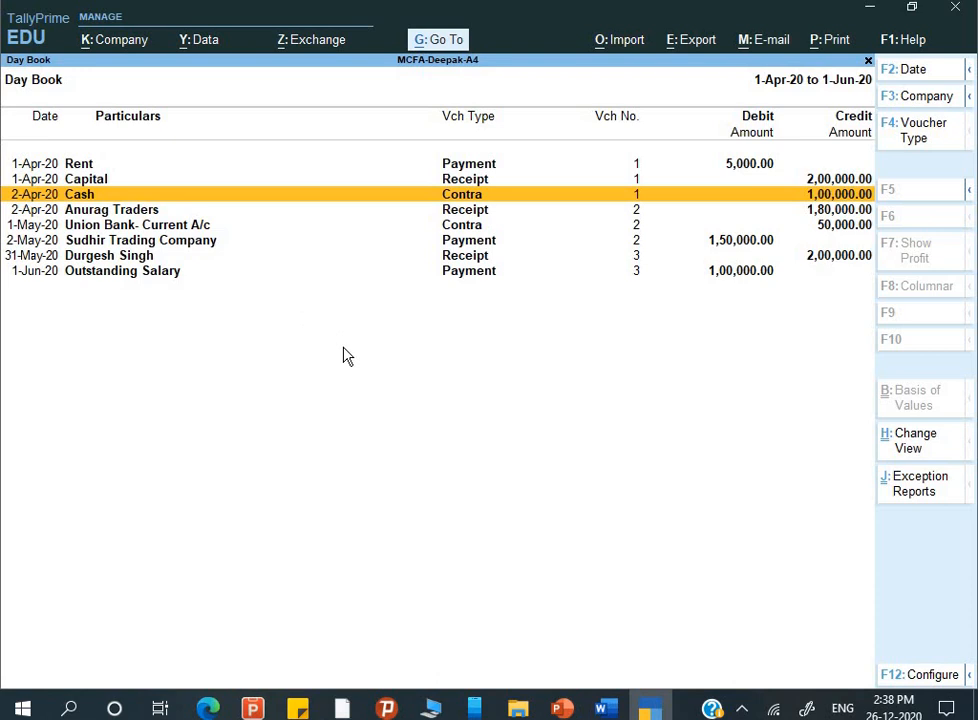
{"action": "key", "text": "F1"}
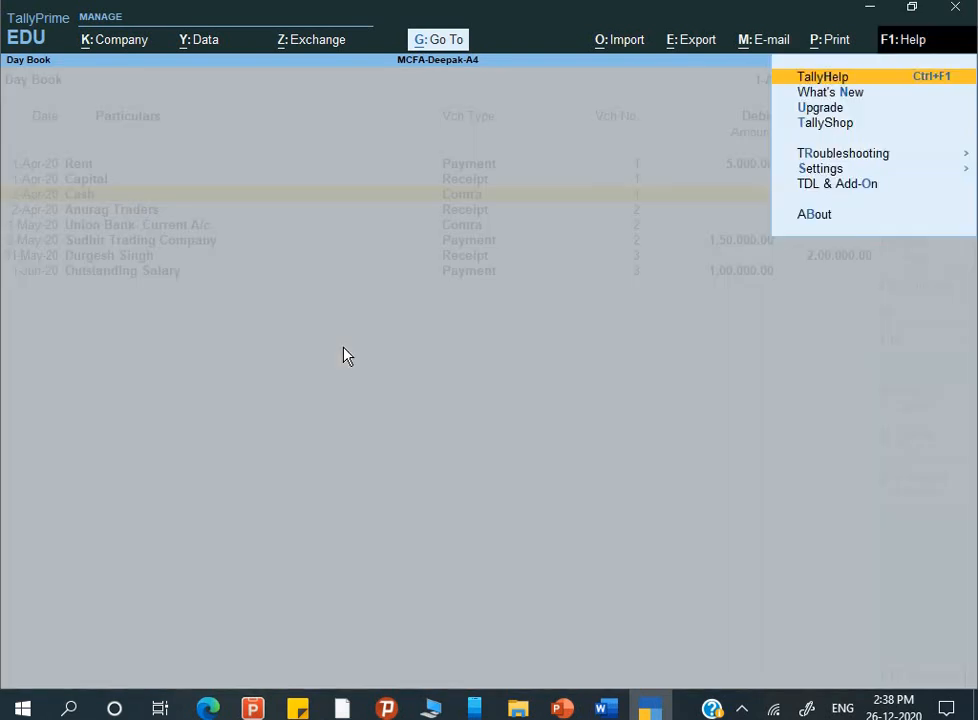
{"action": "key", "text": "Escape"}
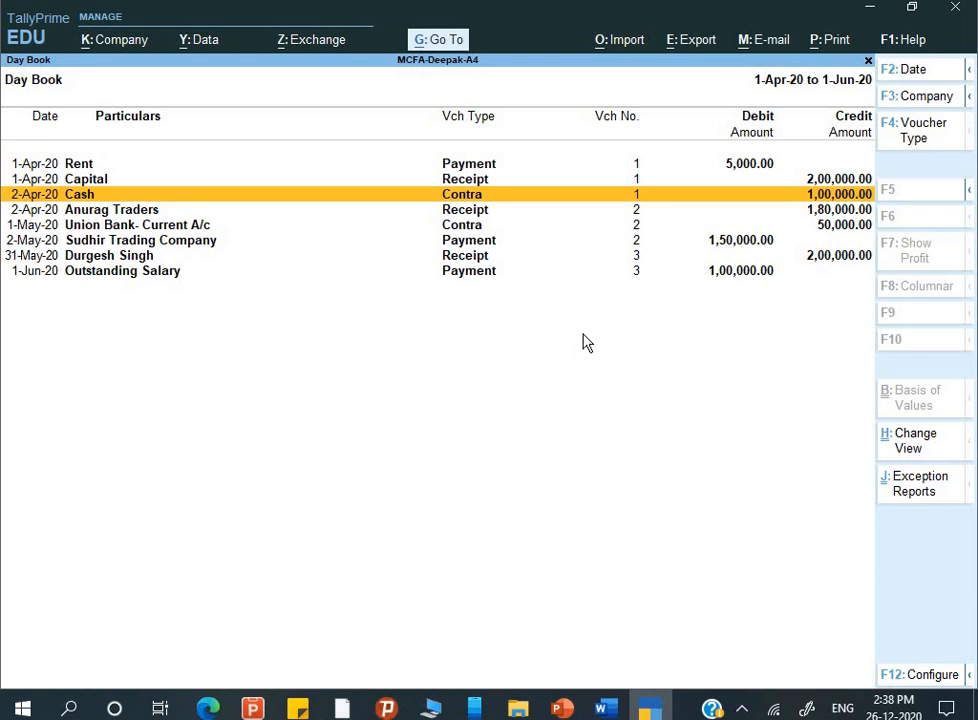
{"action": "key", "text": "alt+F5"}
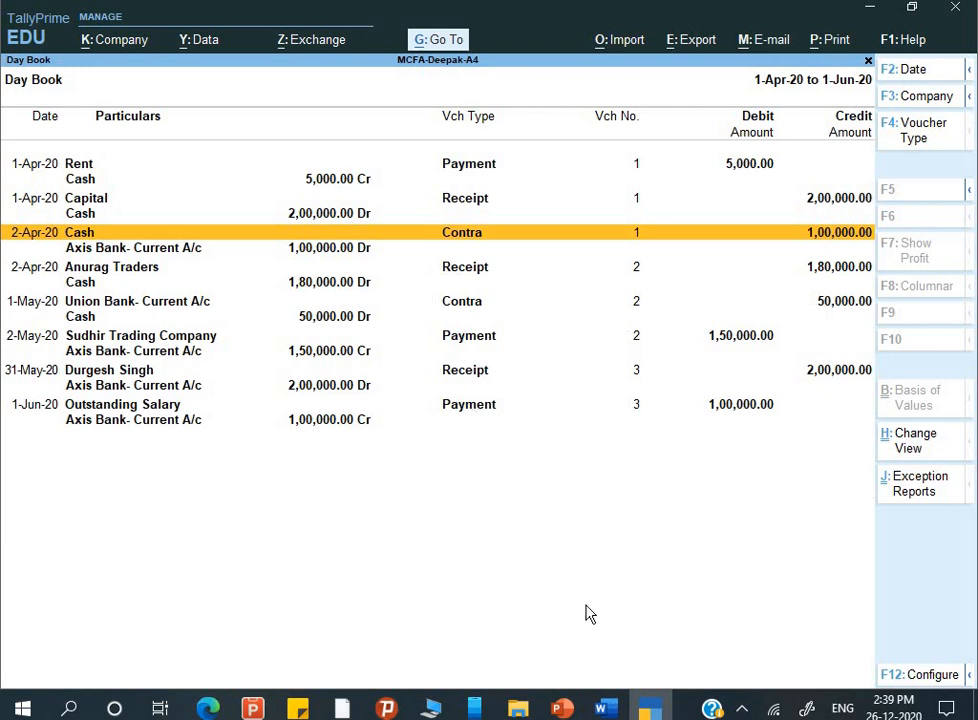
Step: Preview the current Day Book report for printing, examine it enlarged, and leave without printing
{"action": "left_click", "coordinate": [826, 50]}
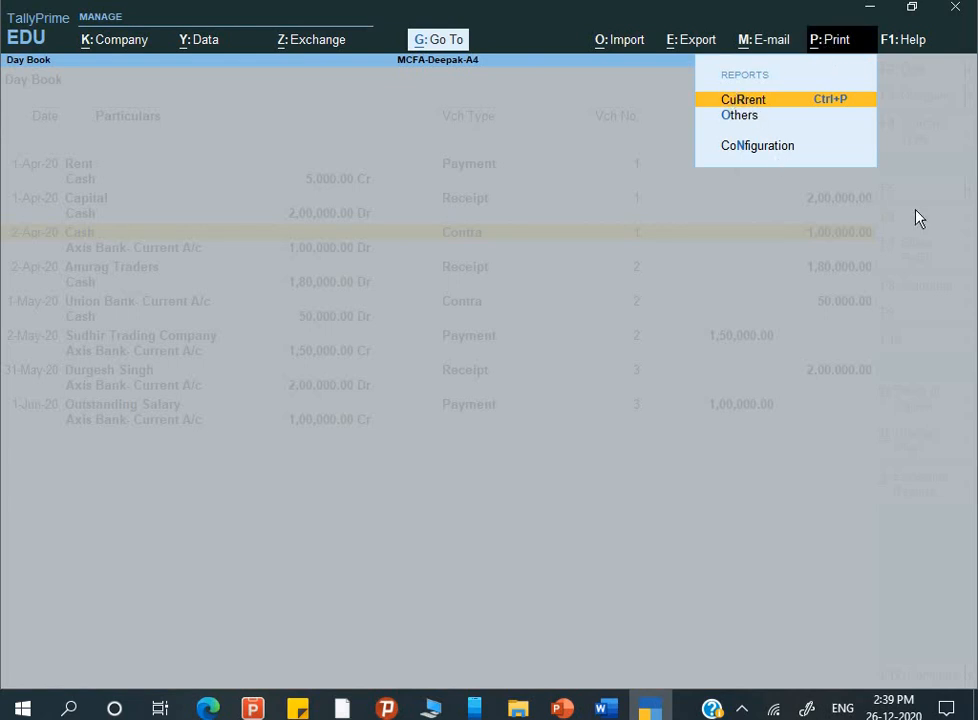
{"action": "key", "text": "Return"}
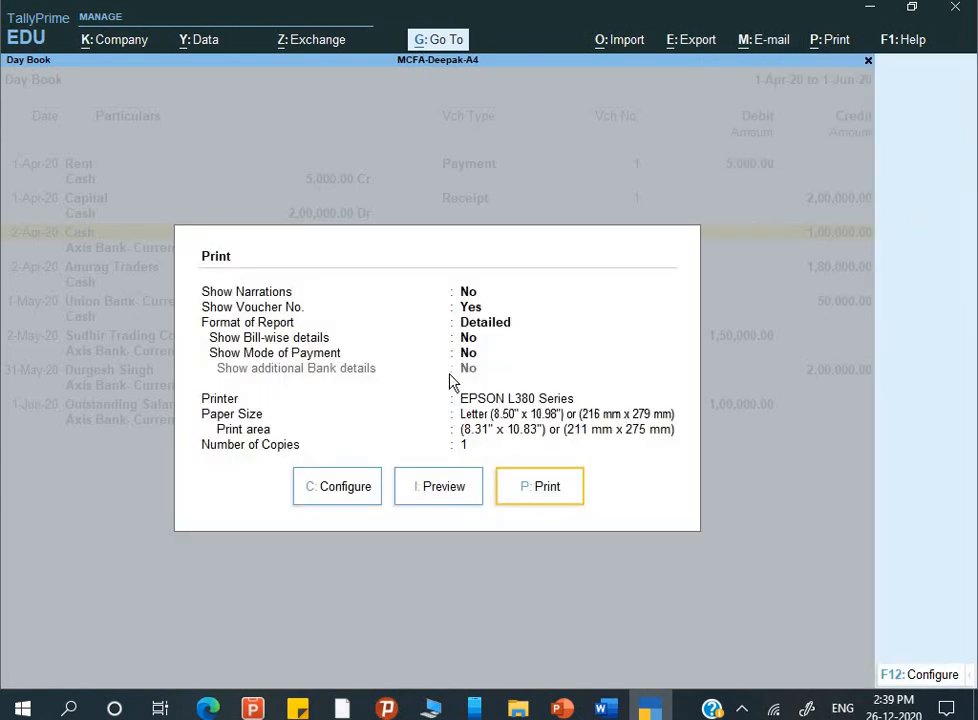
{"action": "left_click", "coordinate": [432, 503]}
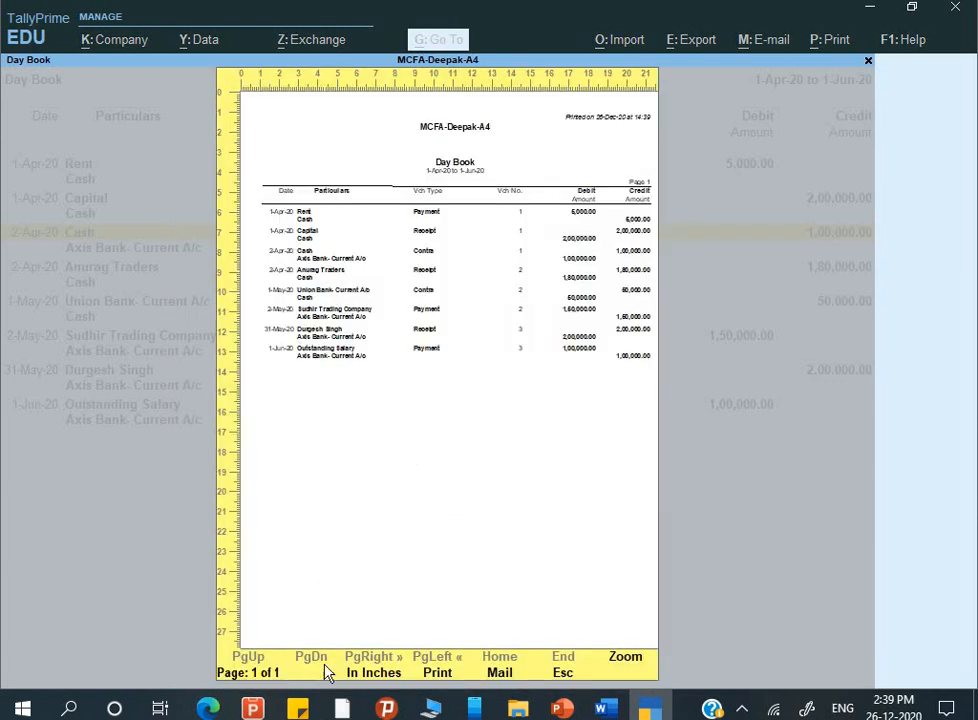
{"action": "left_click", "coordinate": [400, 458]}
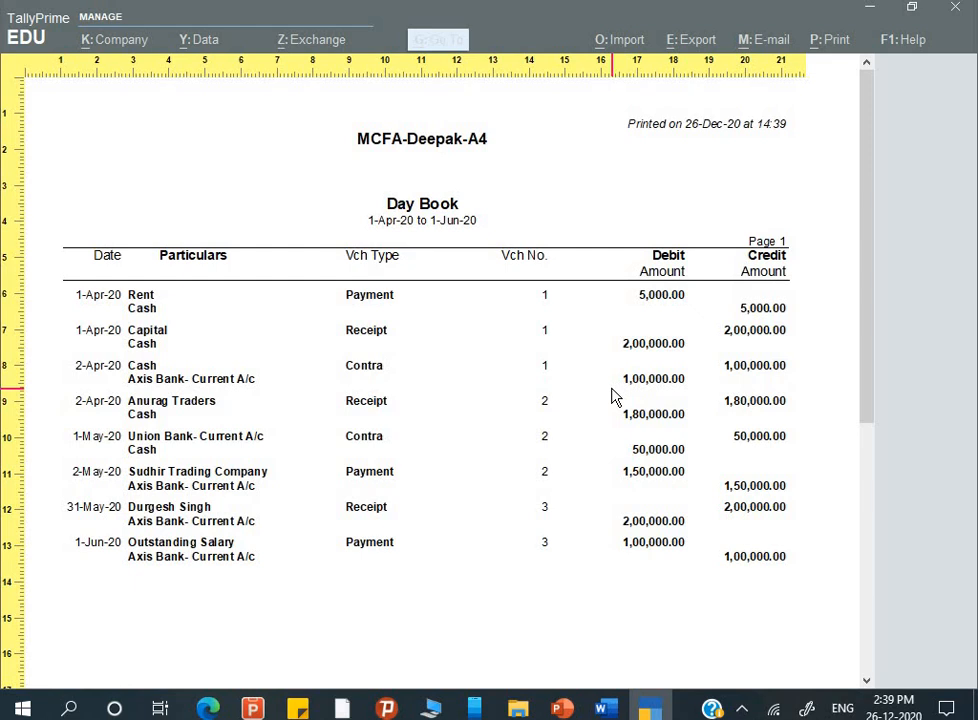
{"action": "key", "text": "Escape"}
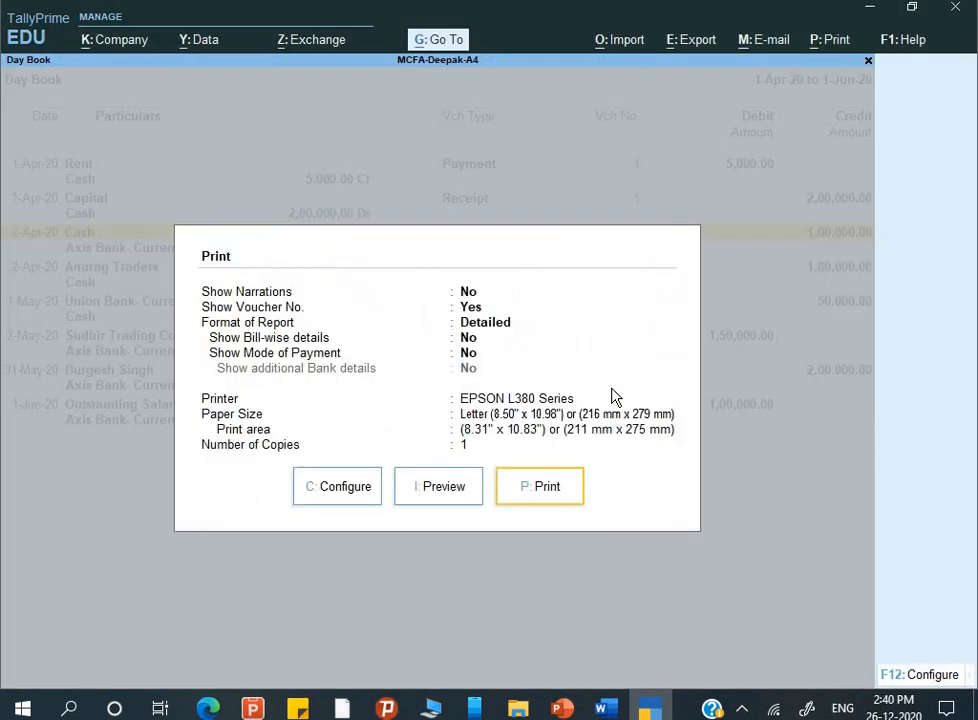
{"action": "key", "text": "Escape"}
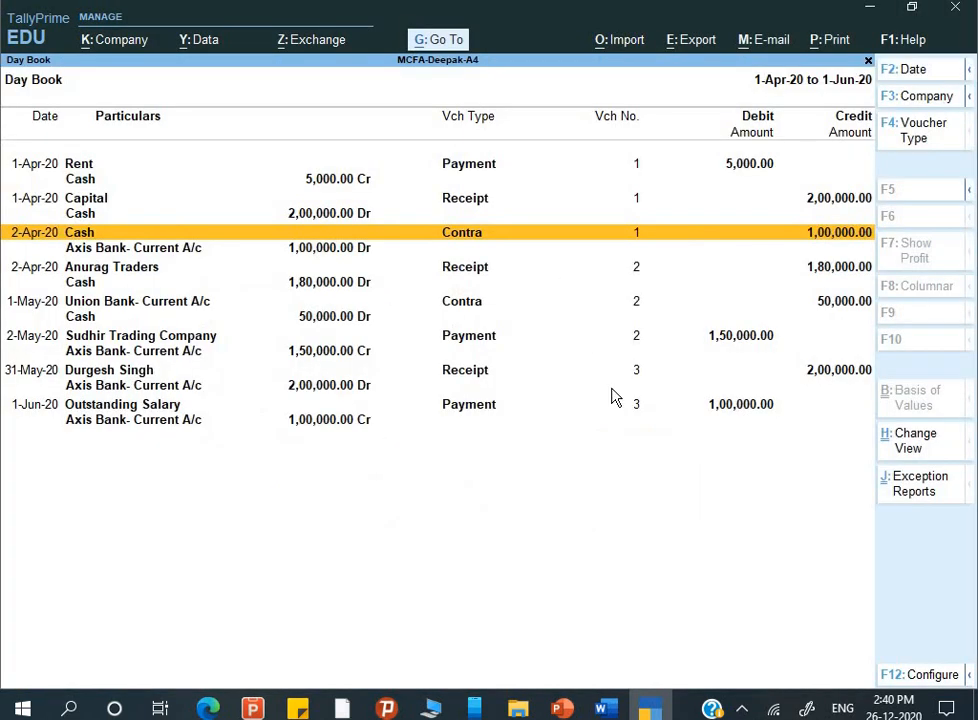
Step: Leave the Day Book and open the outstanding Receivables report from the statements of accounts
{"action": "key", "text": "Escape"}
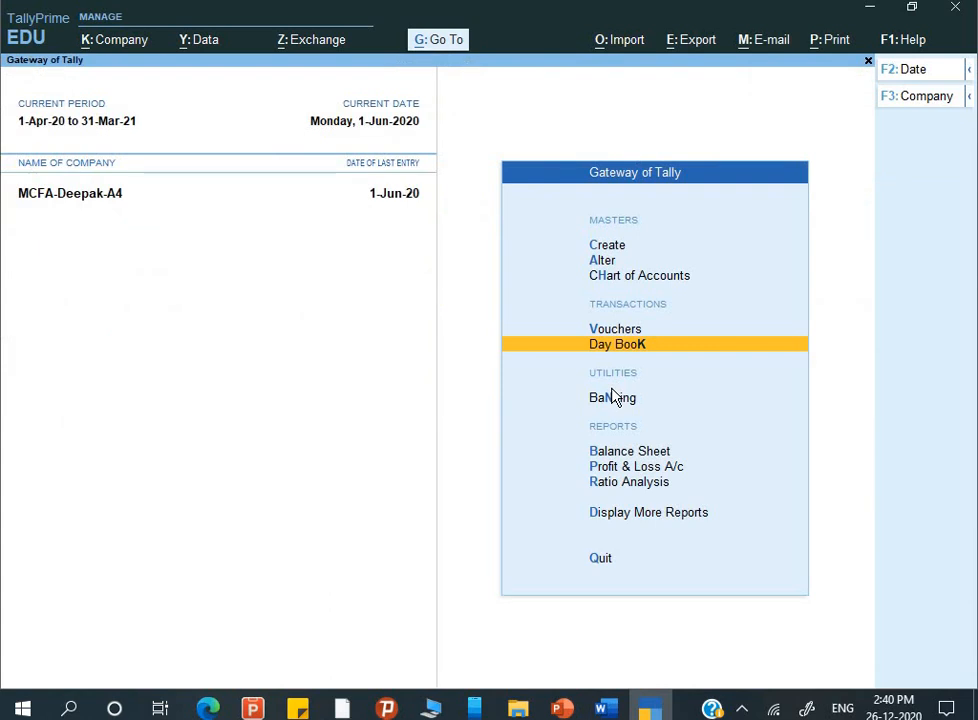
{"action": "key", "text": "Down"}
{"action": "key", "text": "Down"}
{"action": "key", "text": "Down"}
{"action": "key", "text": "Down"}
{"action": "key", "text": "Down"}
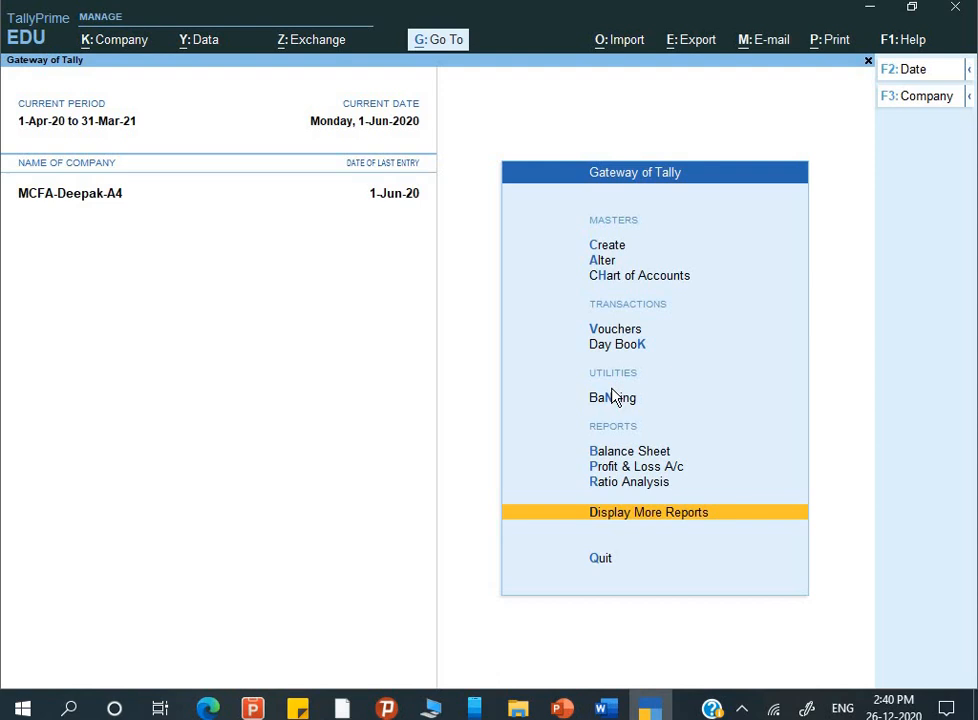
{"action": "key", "text": "Return"}
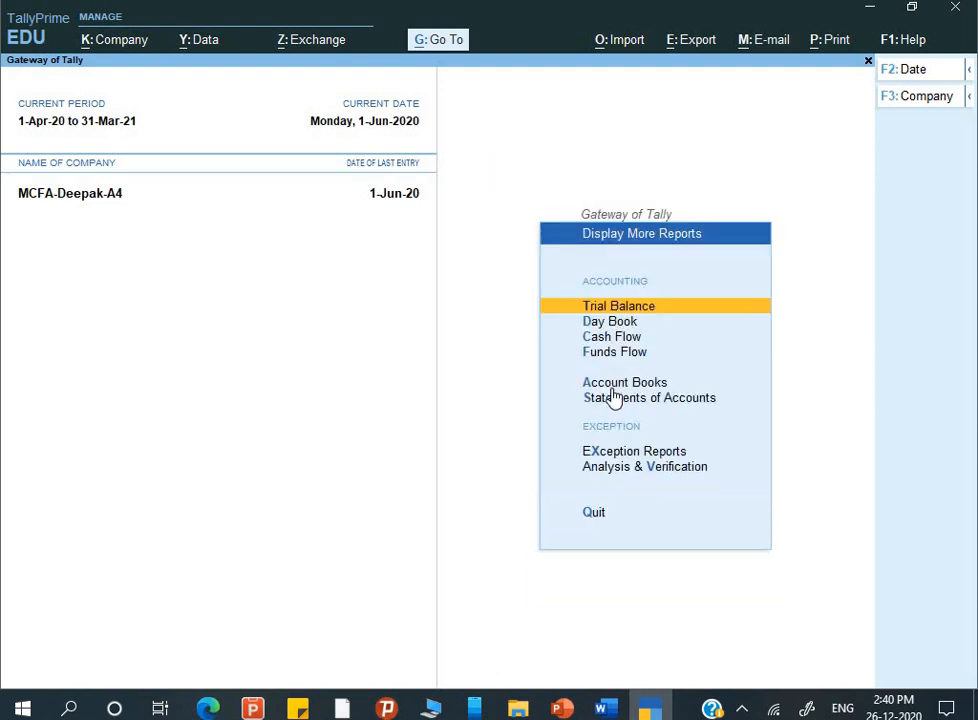
{"action": "key", "text": "Down"}
{"action": "key", "text": "Down"}
{"action": "key", "text": "Down"}
{"action": "key", "text": "Down"}
{"action": "key", "text": "Down"}
{"action": "key", "text": "Return"}
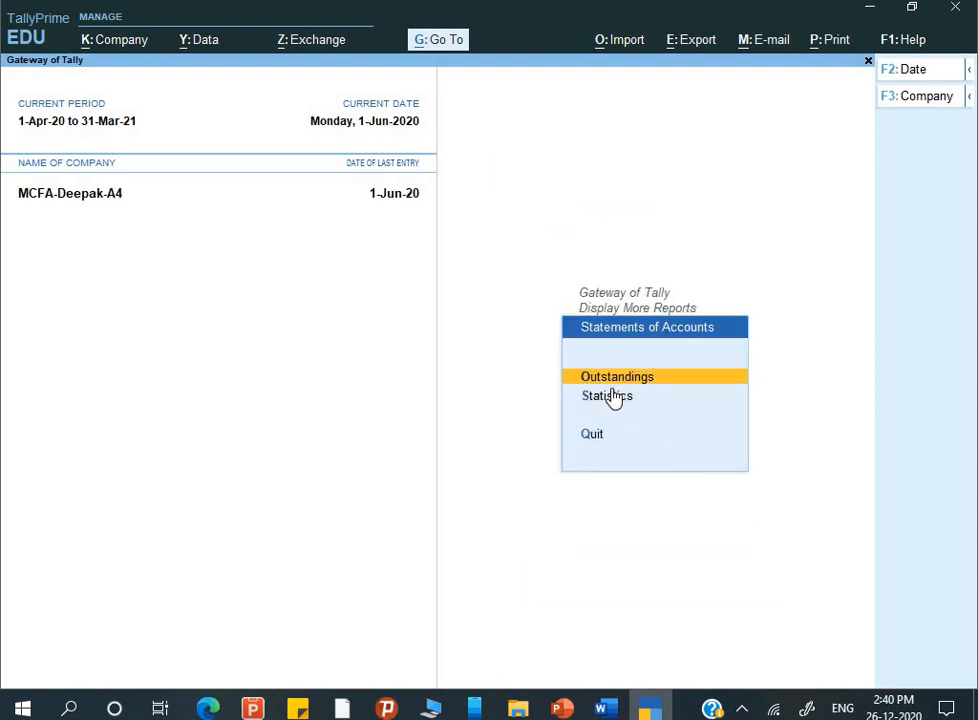
{"action": "key", "text": "Return"}
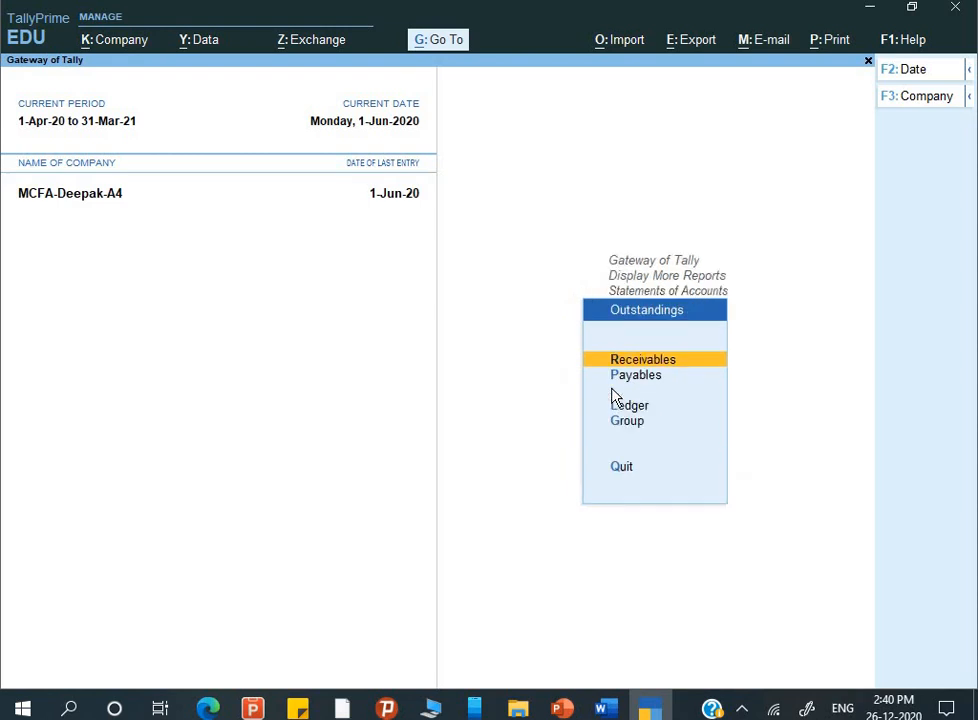
{"action": "key", "text": "Return"}
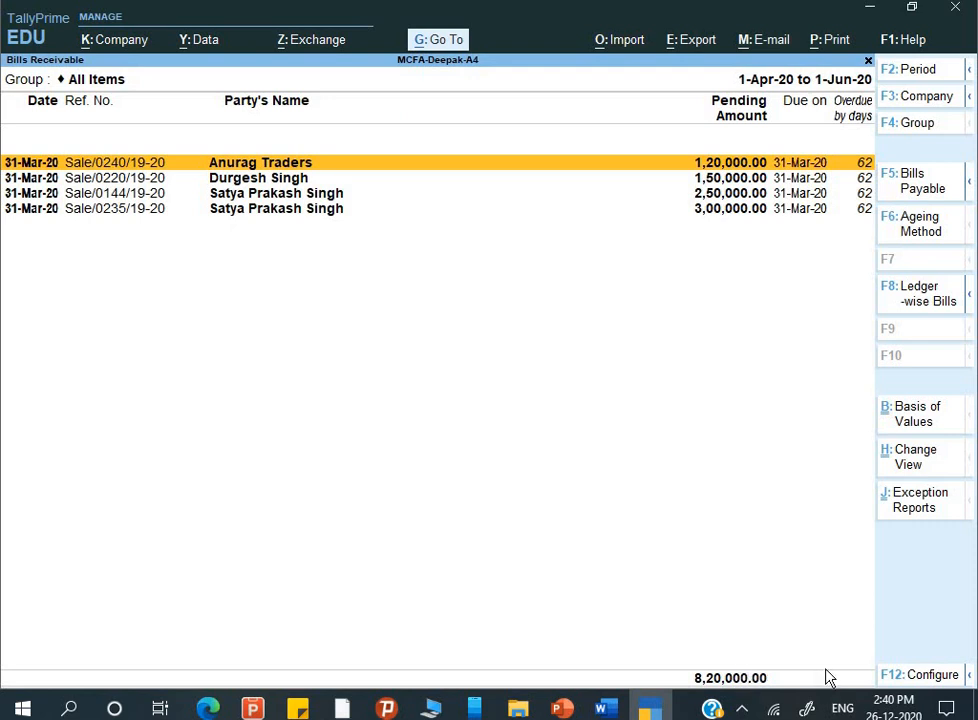
Step: Open the outstanding Payables report, examine the pending supplier bills, and return to the additional reports list
{"action": "key", "text": "Escape"}
{"action": "key", "text": "p"}
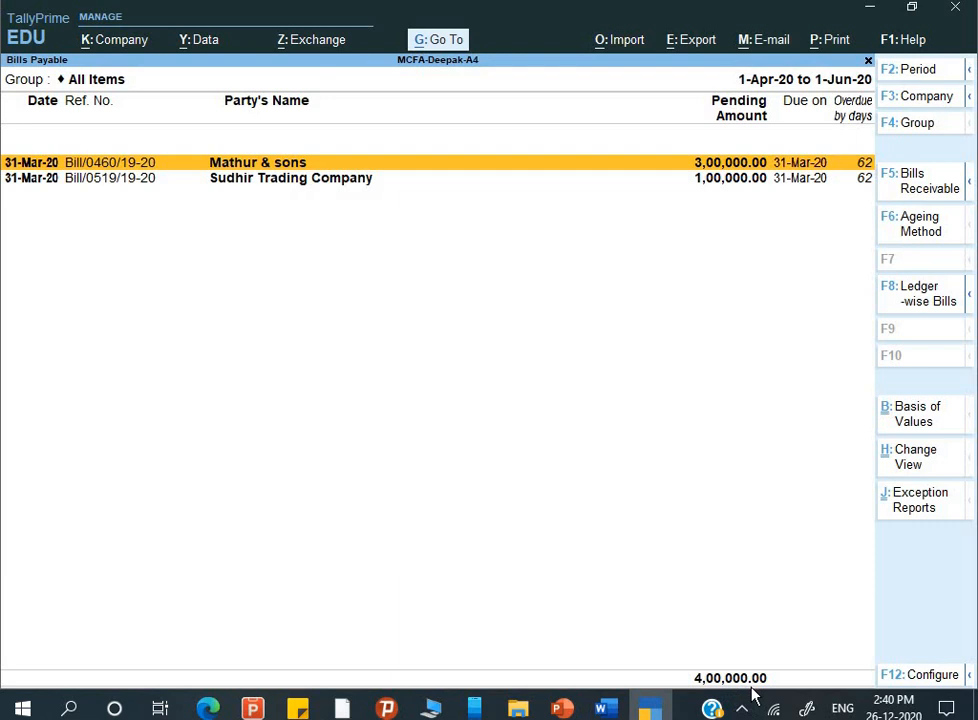
{"action": "key", "text": "Escape"}
{"action": "key", "text": "Escape"}
{"action": "key", "text": "Escape"}
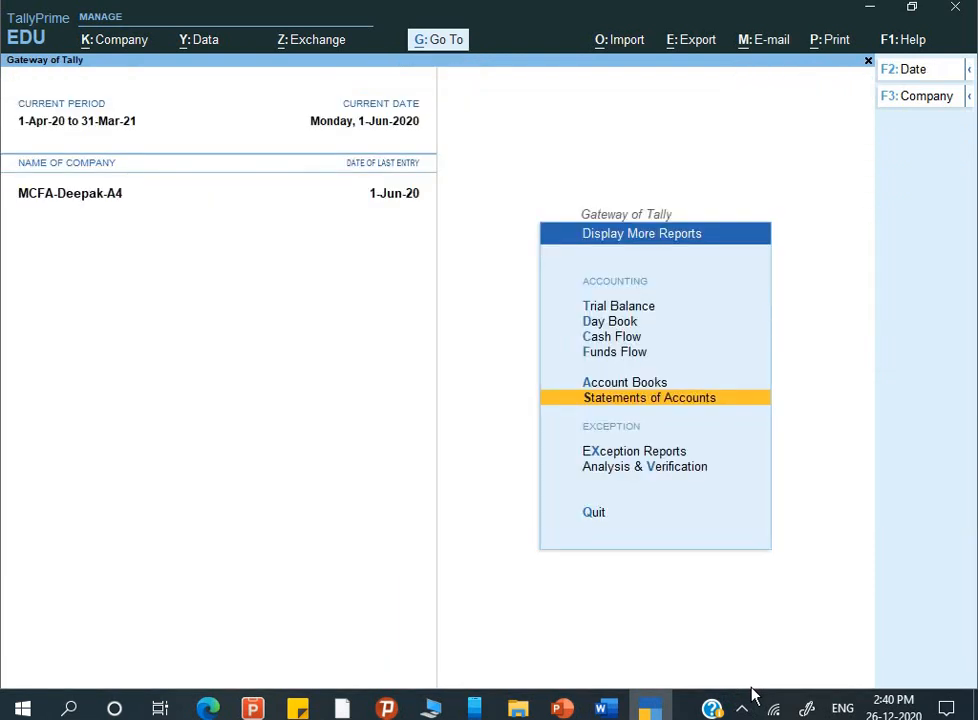
Step: Leave the additional reports and show the Balance Sheet in its detailed format
{"action": "key", "text": "Down"}
{"action": "key", "text": "Down"}
{"action": "key", "text": "Down"}
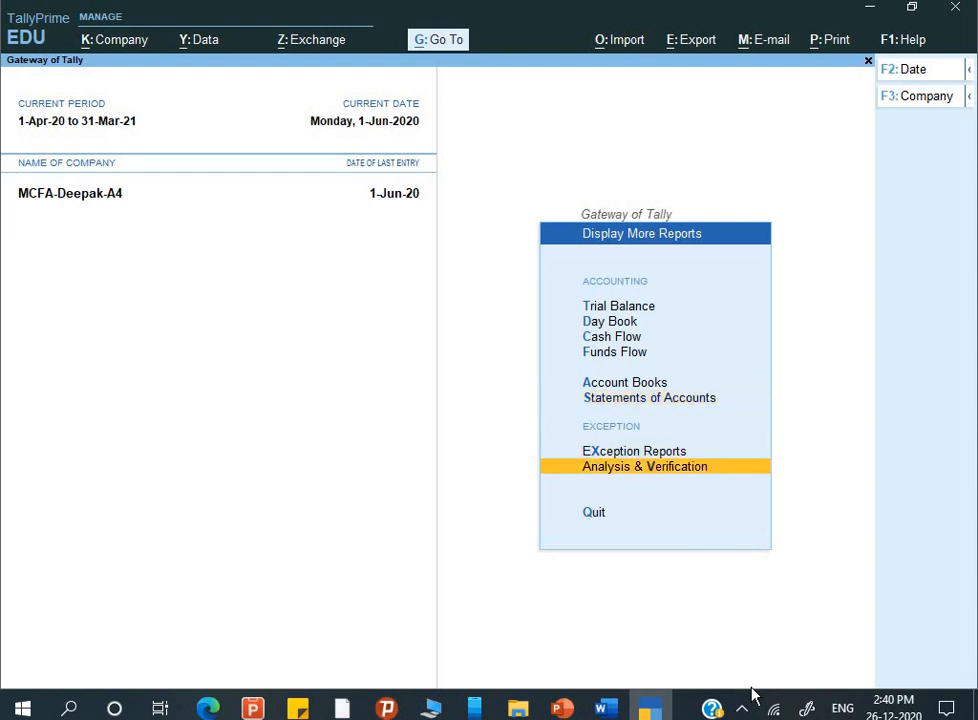
{"action": "key", "text": "Return"}
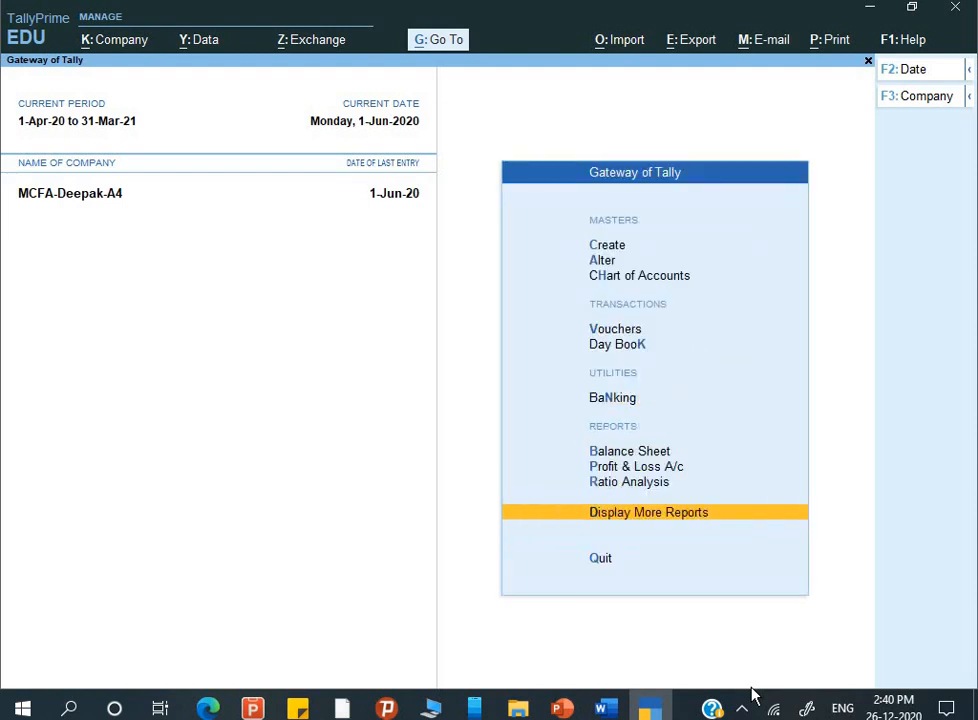
{"action": "key", "text": "Up"}
{"action": "key", "text": "Up"}
{"action": "key", "text": "Up"}
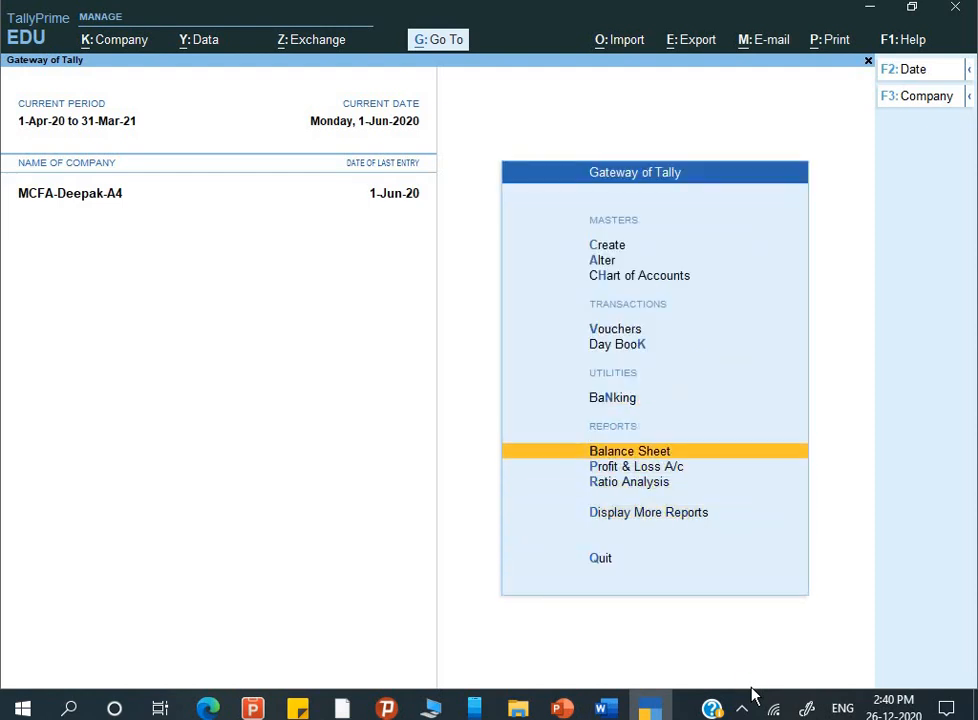
{"action": "key", "text": "Return"}
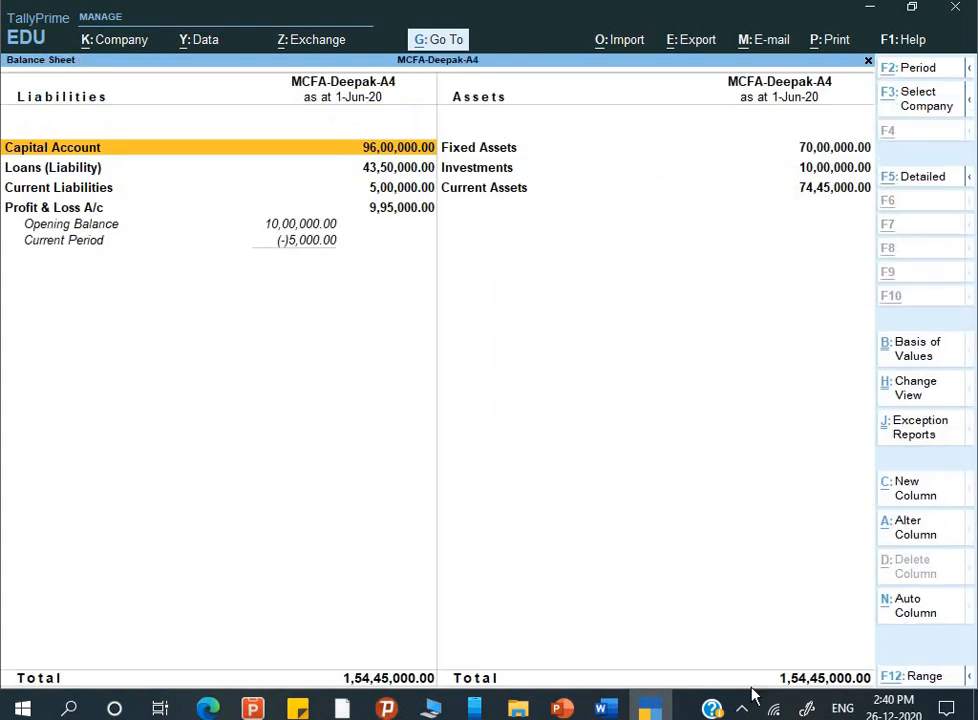
{"action": "key", "text": "alt+F5"}
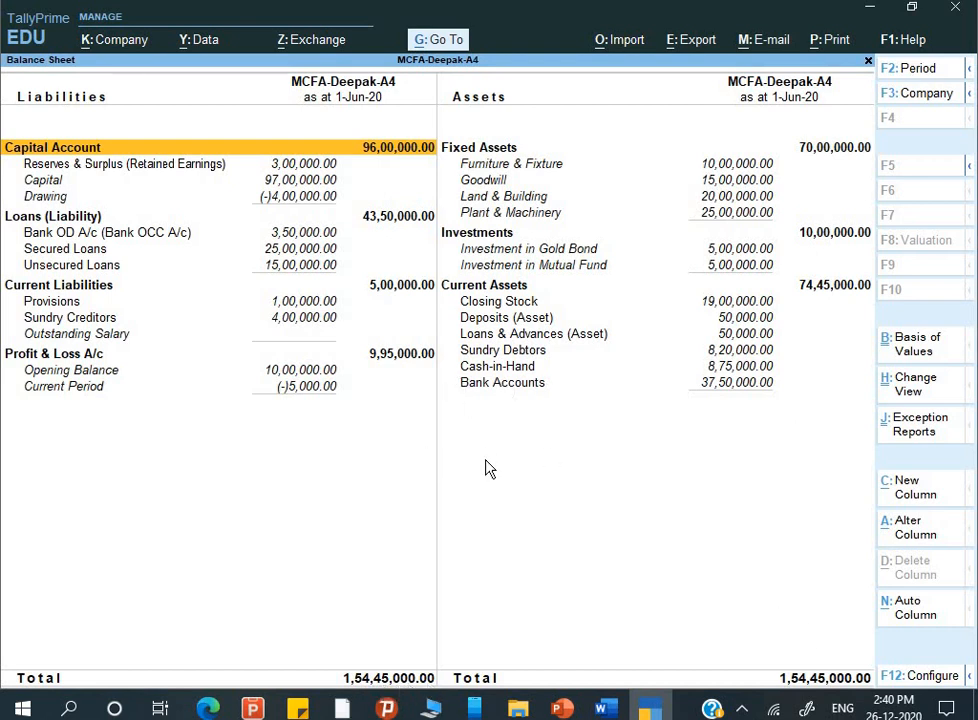
Step: Examine the Profit & Loss A/c in its detailed format and return to the Gateway of Tally
{"action": "key", "text": "Escape"}
{"action": "key", "text": "Down"}
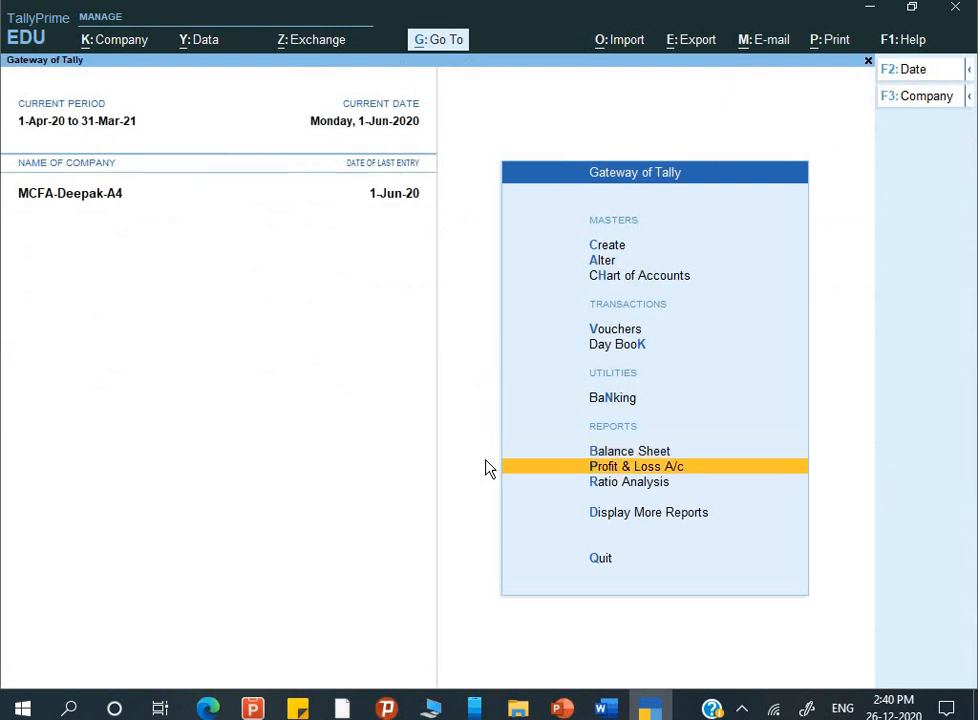
{"action": "key", "text": "Return"}
{"action": "key", "text": "alt+F5"}
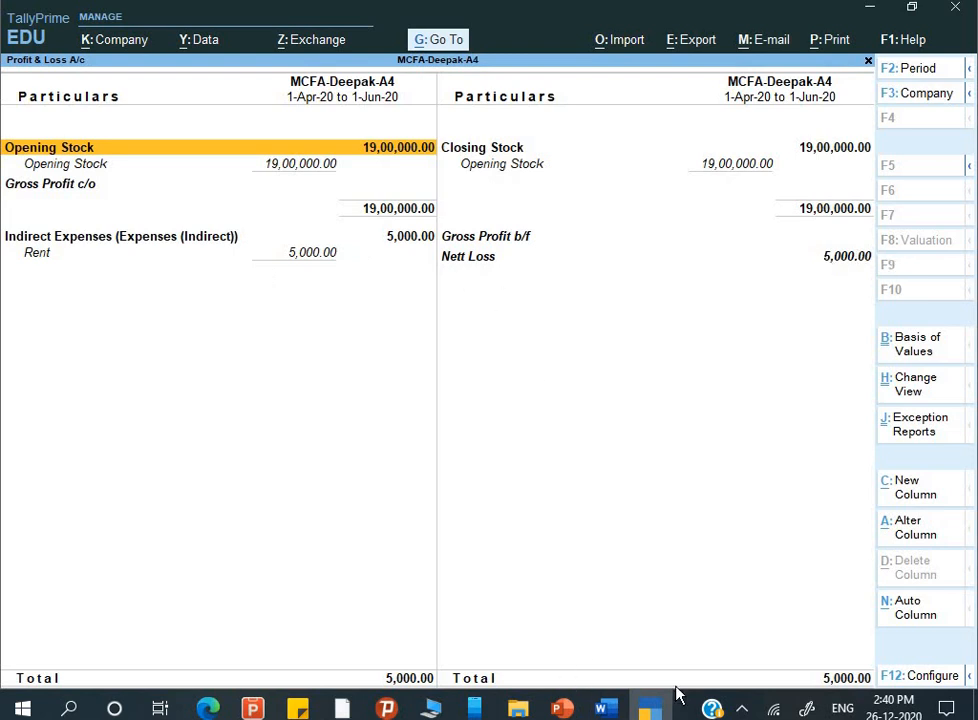
{"action": "key", "text": "Escape"}
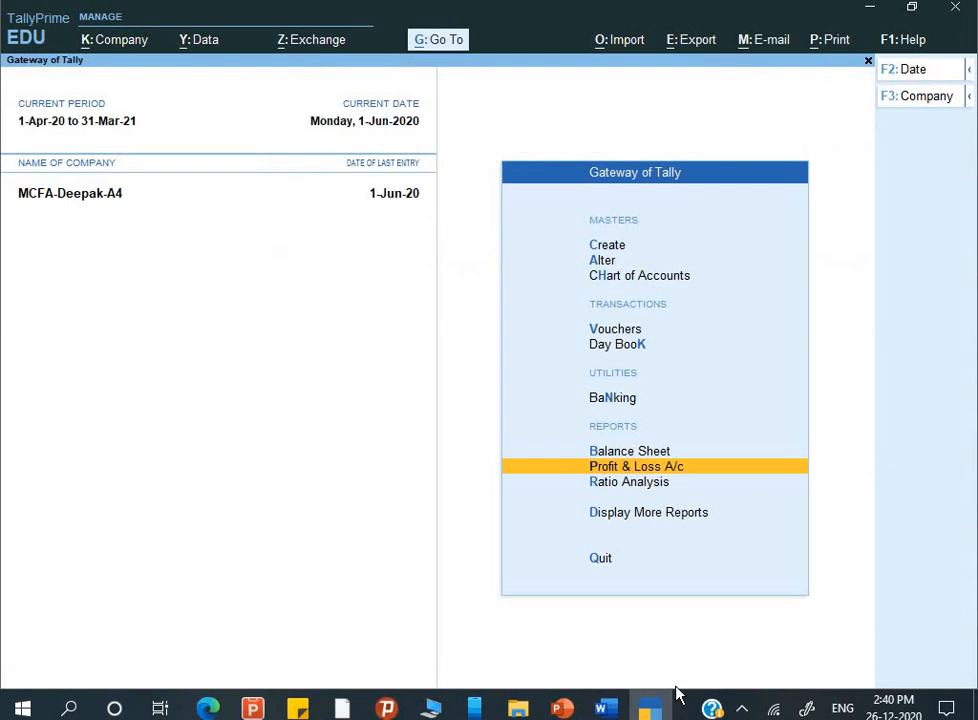
{"action": "key", "text": "Escape"}
{"action": "key", "text": "Escape"}
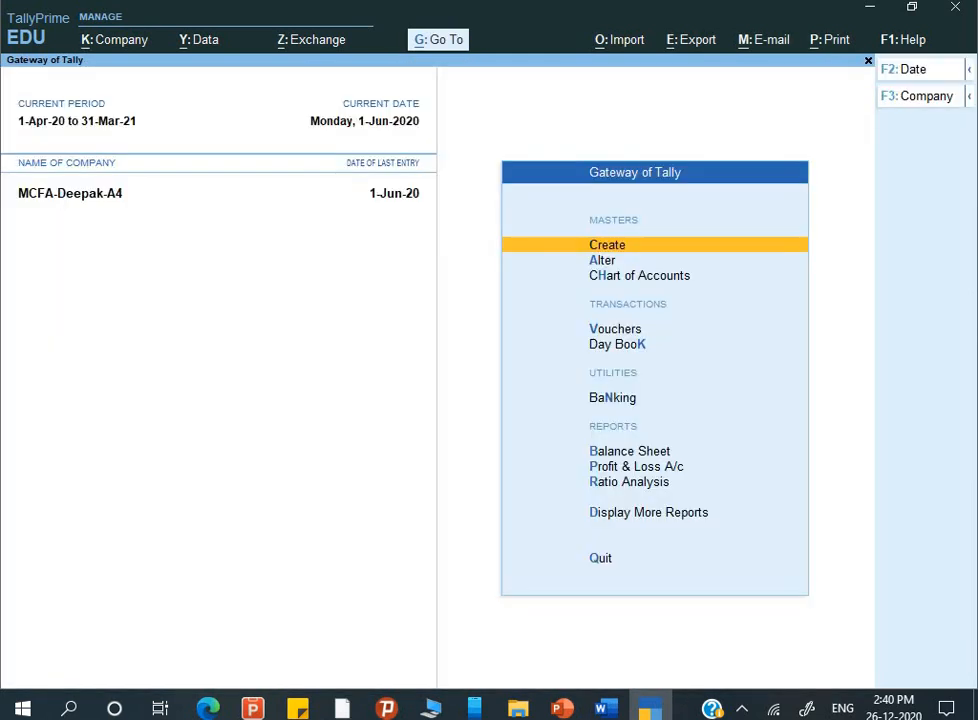
Step: Switch to the Assignment TALLY 2020 document in Word and read the Remember notes following question 10
{"action": "left_click", "coordinate": [601, 708]}
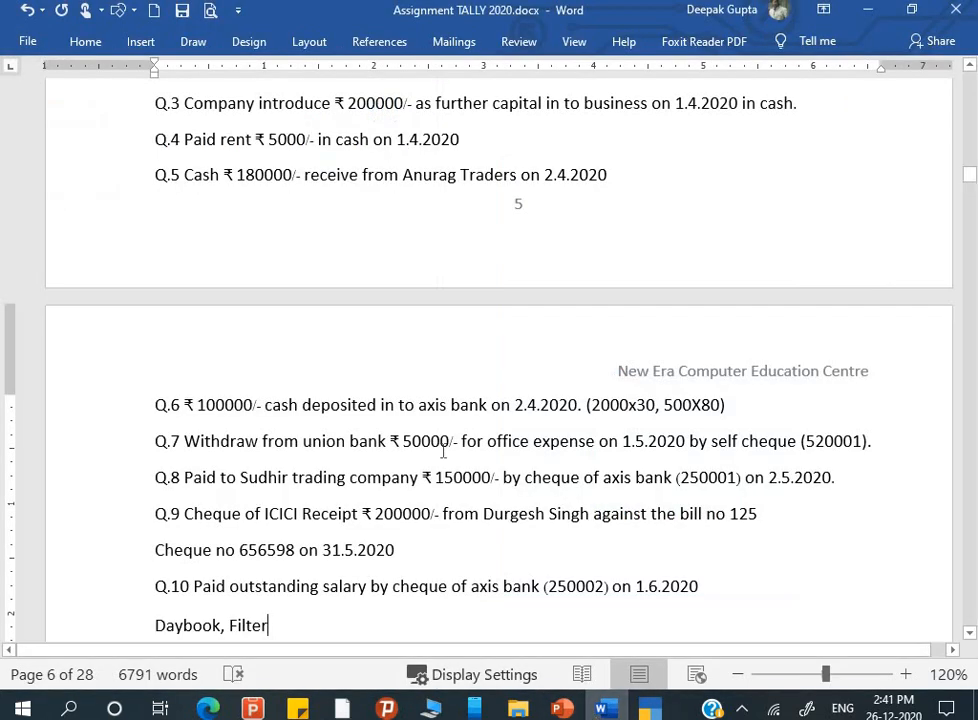
{"action": "scroll", "coordinate": [443, 451], "scroll_direction": "down", "scroll_amount": 2}
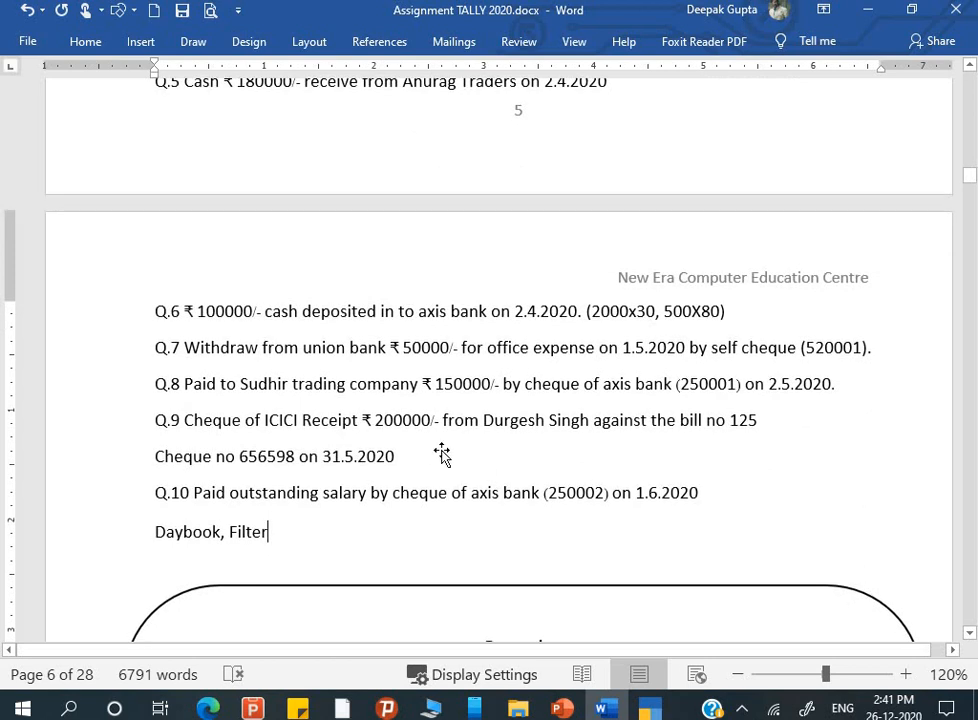
{"action": "scroll", "coordinate": [443, 452], "scroll_direction": "down", "scroll_amount": 3}
{"action": "scroll", "coordinate": [443, 452], "scroll_direction": "down", "scroll_amount": 5}
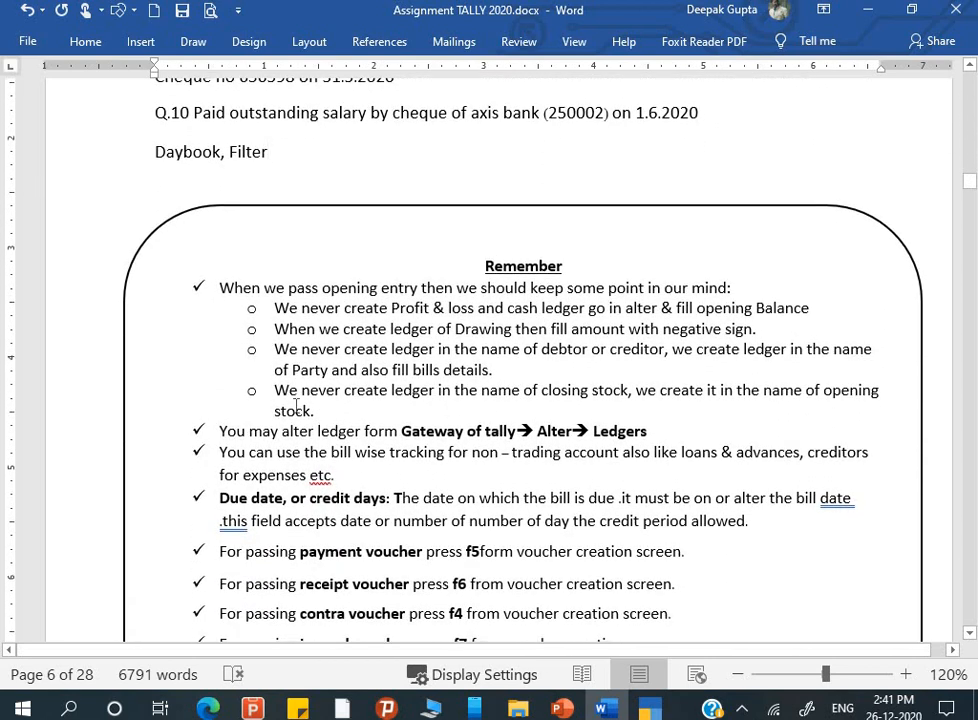
{"action": "scroll", "coordinate": [299, 374], "scroll_direction": "down", "scroll_amount": 2}
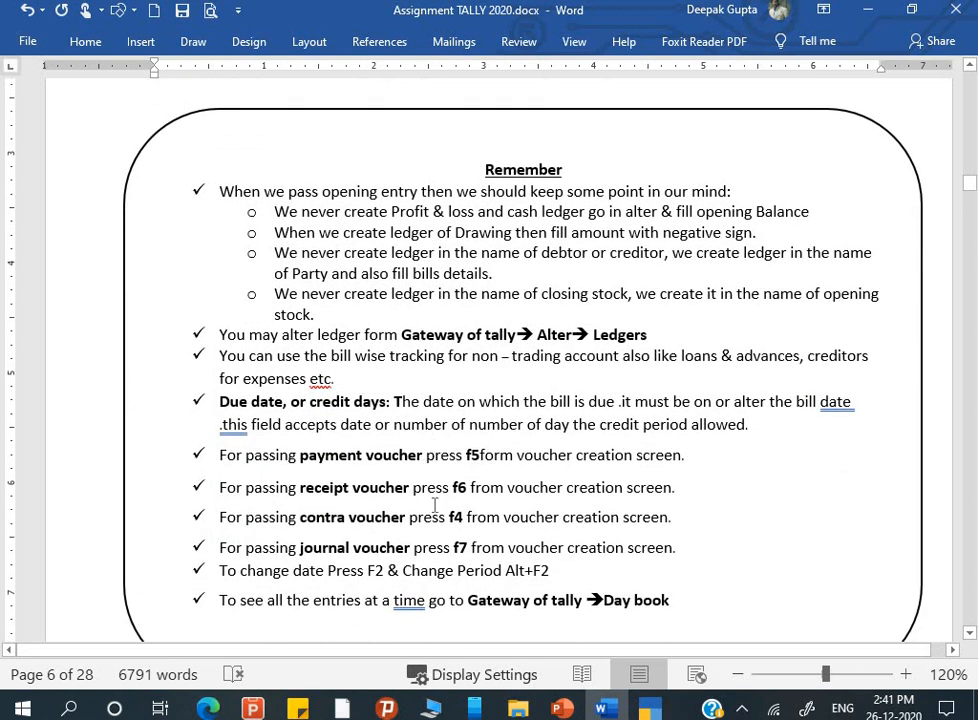
{"action": "scroll", "coordinate": [486, 520], "scroll_direction": "down", "scroll_amount": 2}
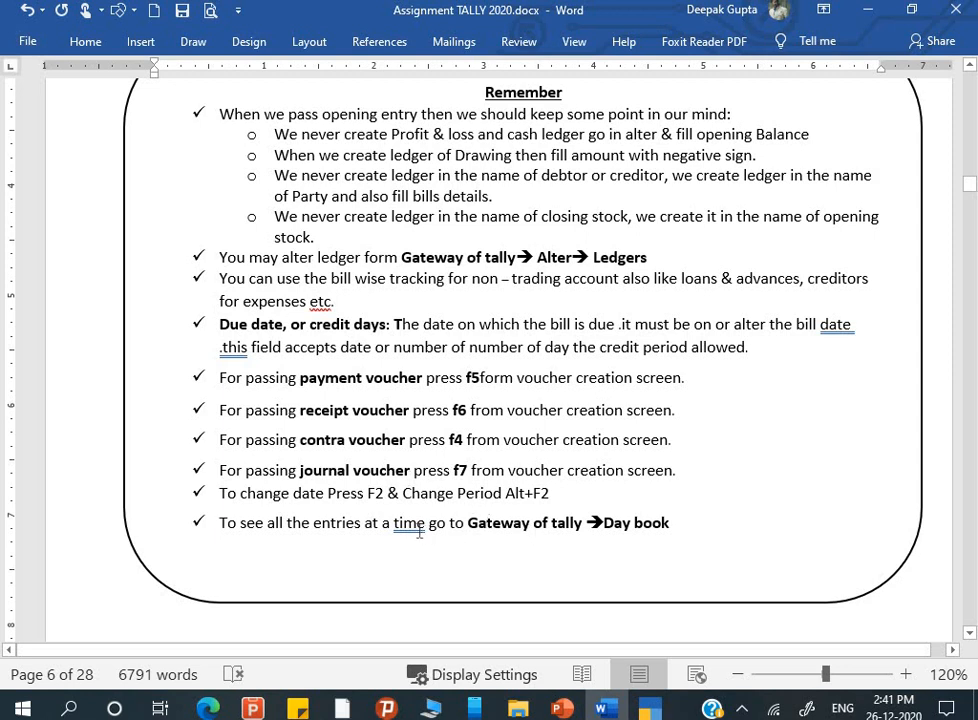
Step: Review Assignment 4's opening balances, customer and supplier details, and voucher questions in the document
{"action": "scroll", "coordinate": [419, 532], "scroll_direction": "up", "scroll_amount": 12}
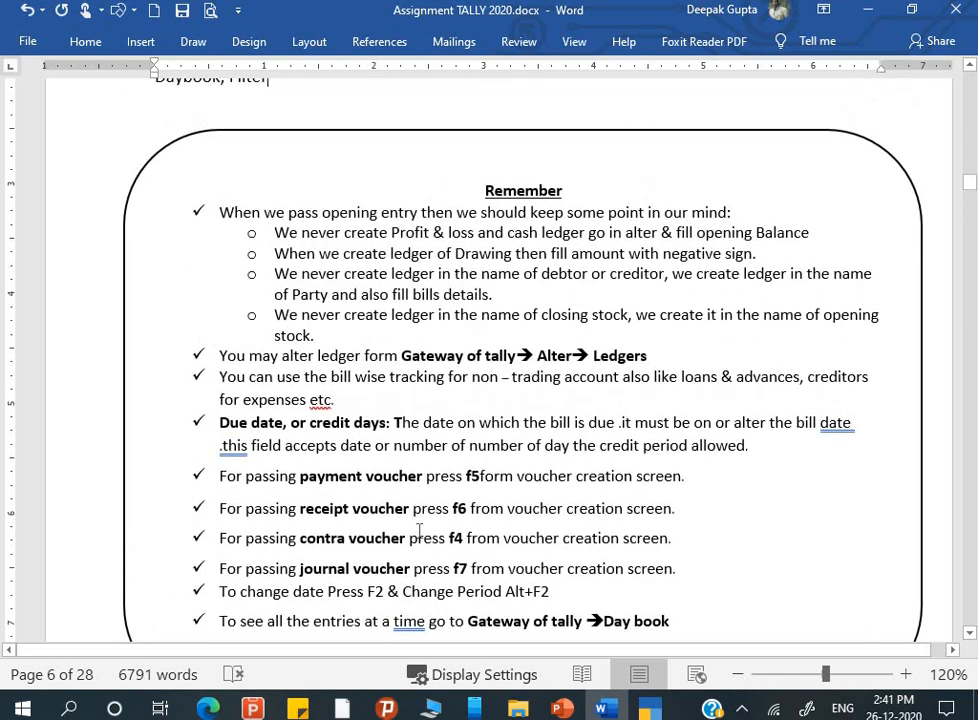
{"action": "scroll", "coordinate": [419, 536], "scroll_direction": "up", "scroll_amount": 12}
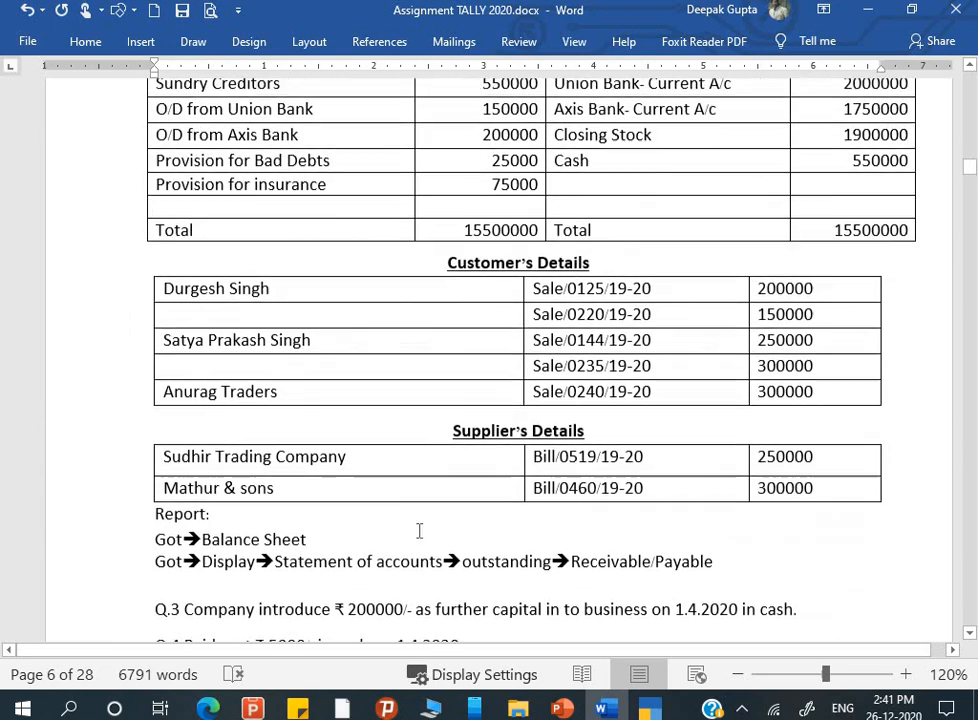
{"action": "scroll", "coordinate": [419, 531], "scroll_direction": "up", "scroll_amount": 3}
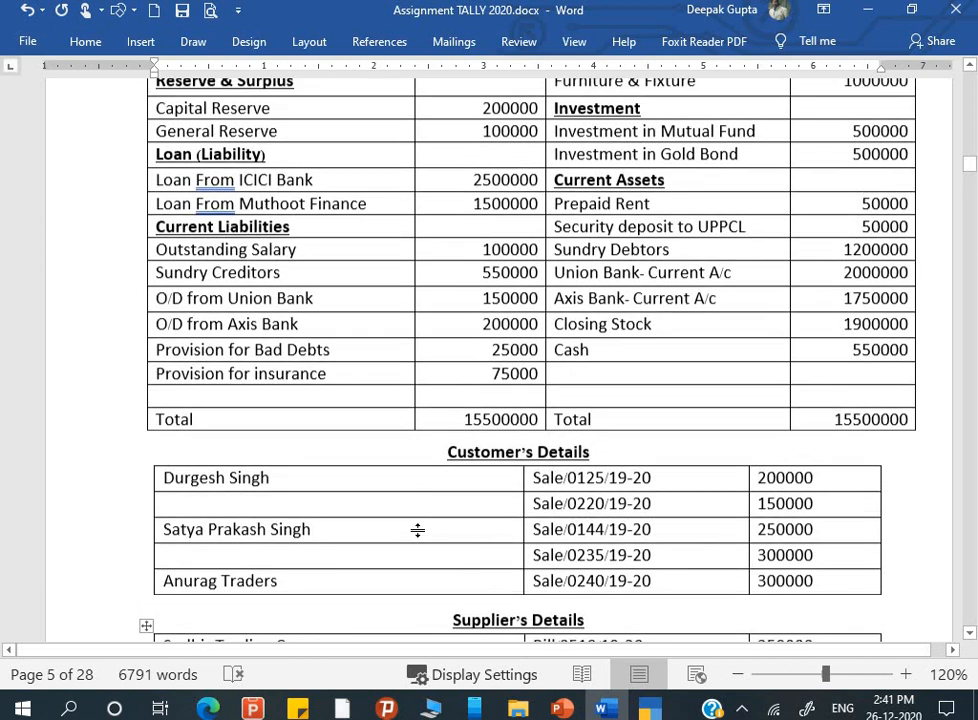
{"action": "scroll", "coordinate": [419, 530], "scroll_direction": "down", "scroll_amount": 10}
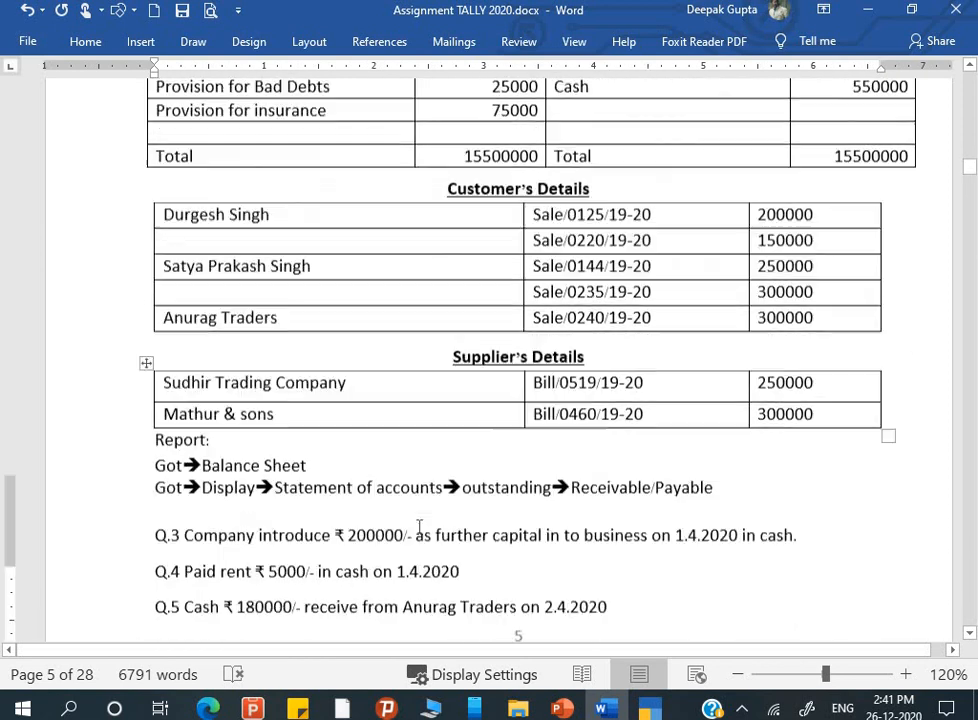
{"action": "scroll", "coordinate": [419, 528], "scroll_direction": "up", "scroll_amount": 1}
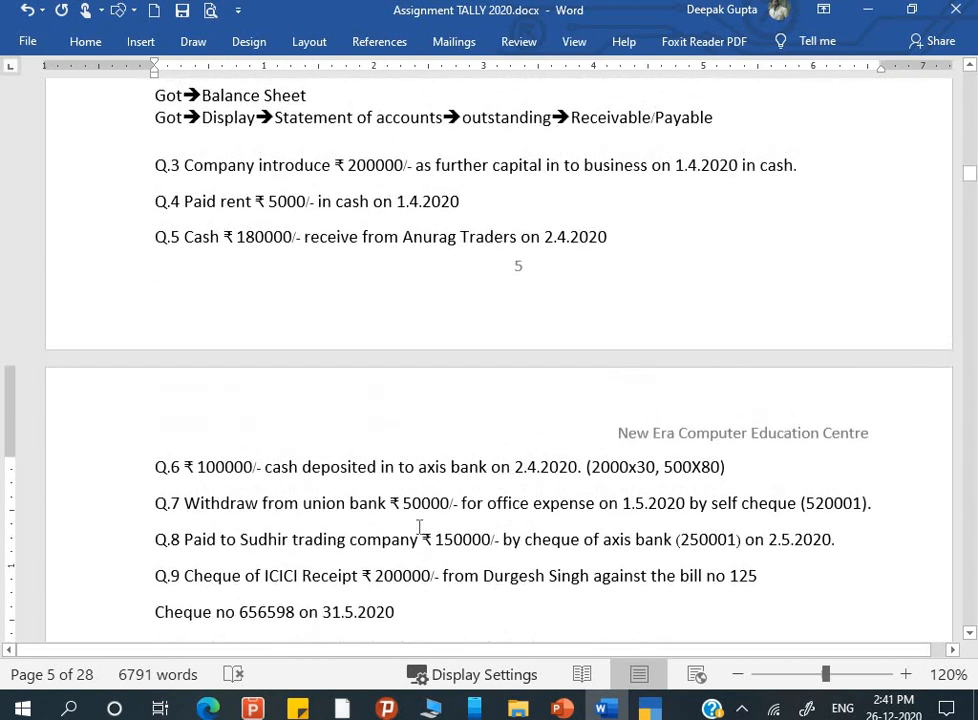
Step: Hide the white space between the document's pages, then review the remaining questions and show Assignment 5
{"action": "double_click", "coordinate": [437, 358]}
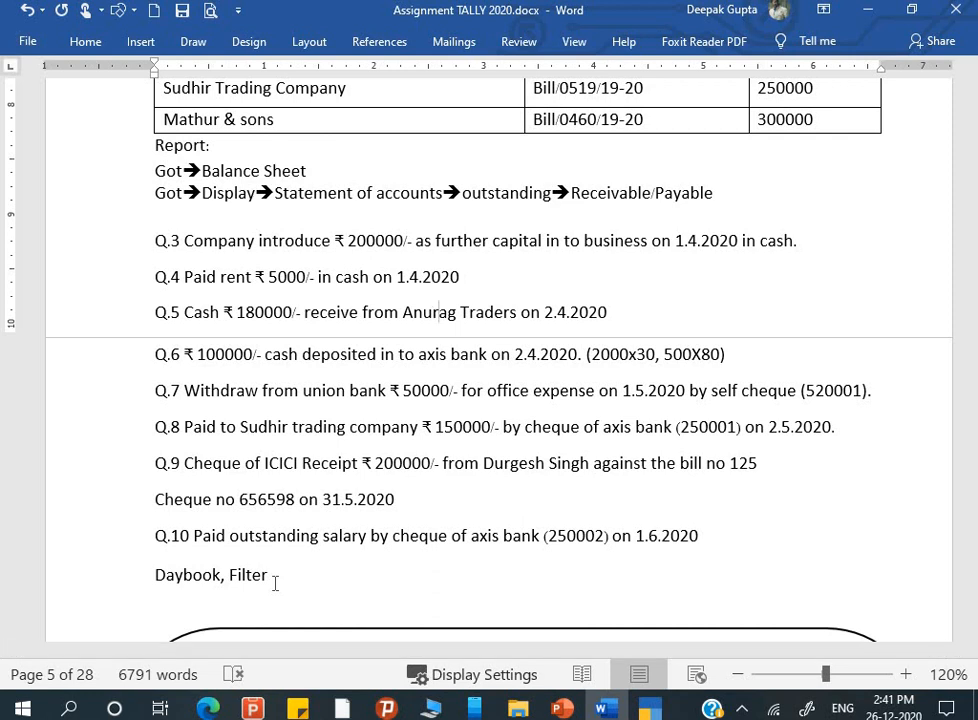
{"action": "scroll", "coordinate": [275, 583], "scroll_direction": "down", "scroll_amount": 1}
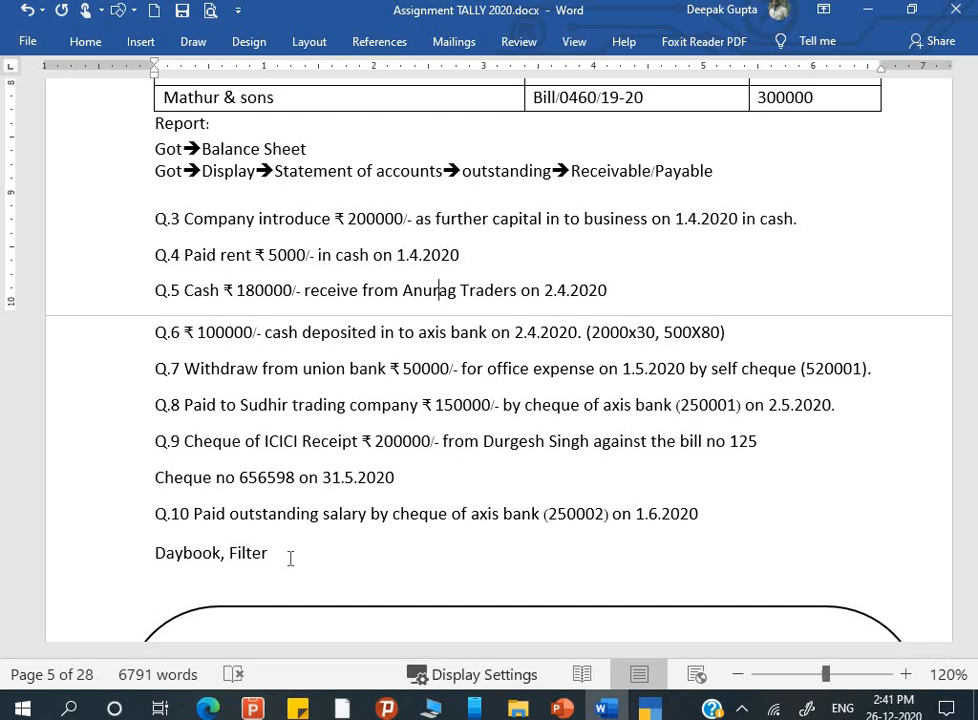
{"action": "scroll", "coordinate": [290, 558], "scroll_direction": "down", "scroll_amount": 15}
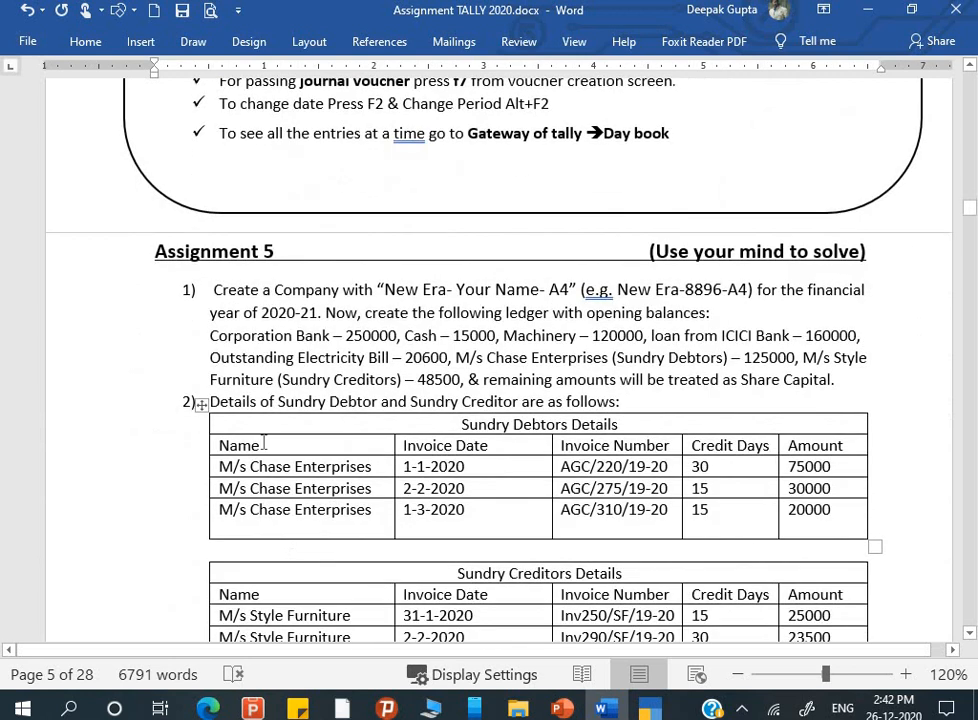